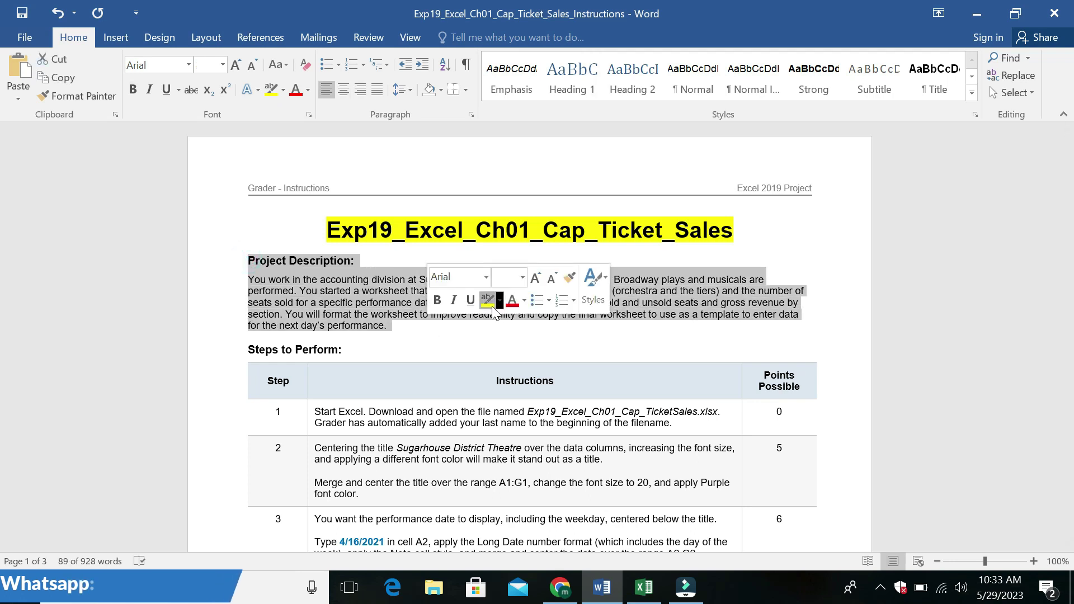
Highlight the project description in yellow and set its paragraph font to Arial Black.
{"action": "left_click", "coordinate": [489, 302]}
{"action": "key", "text": "Right"}
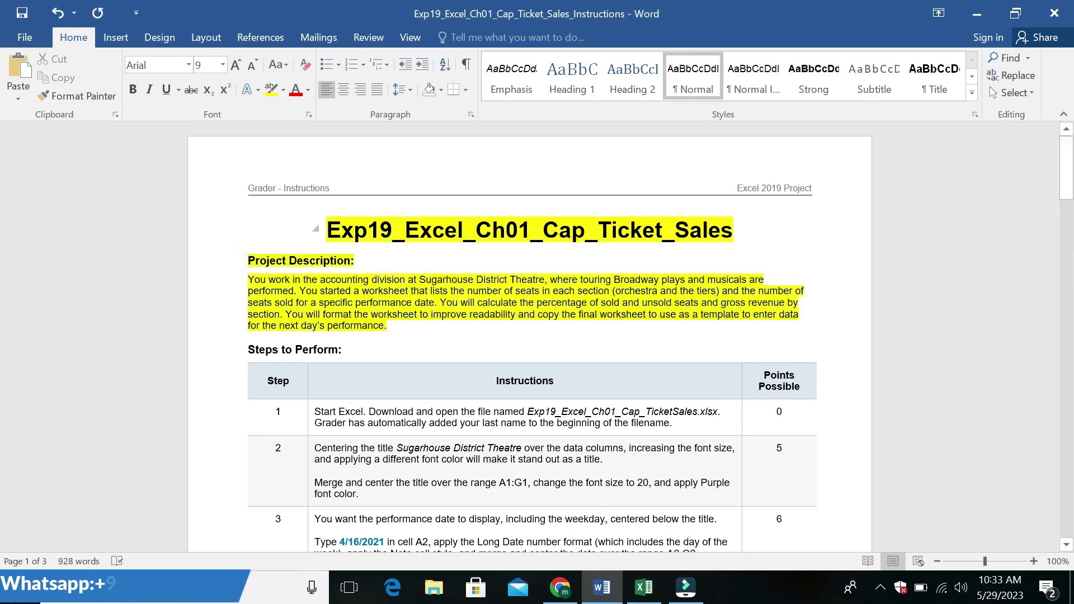
{"action": "left_click_drag", "start_coordinate": [248, 279], "coordinate": [410, 332]}
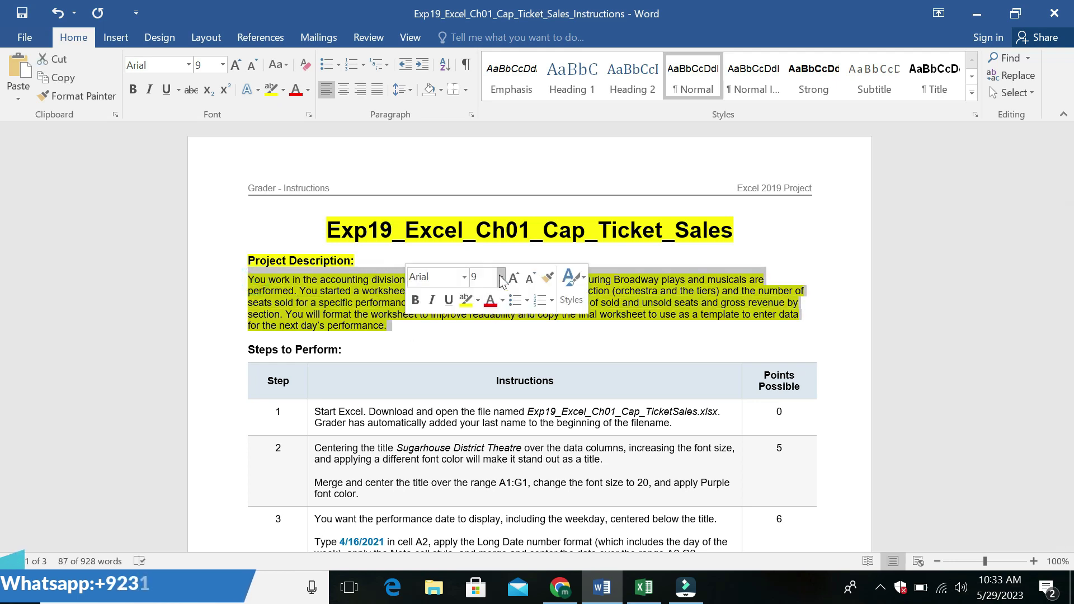
{"action": "left_click", "coordinate": [462, 276]}
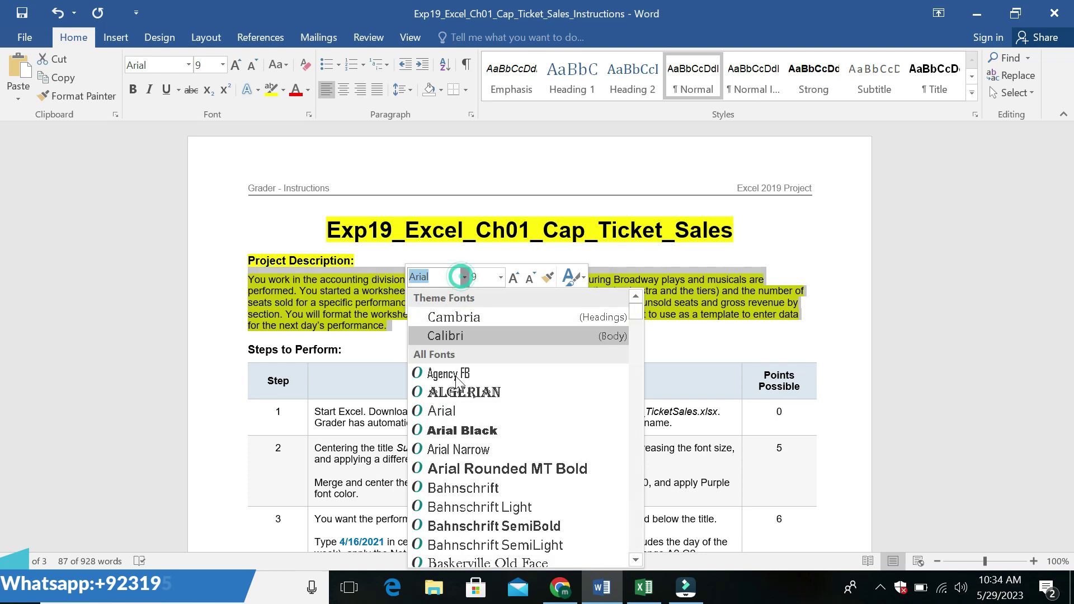
{"action": "key", "text": "Escape"}
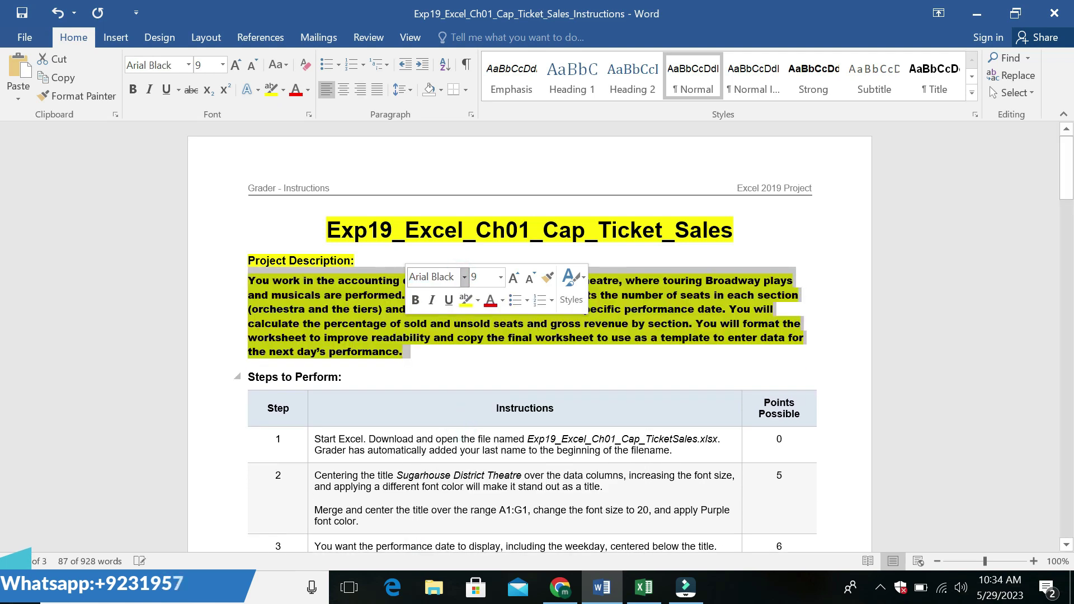
{"action": "left_click", "coordinate": [442, 376]}
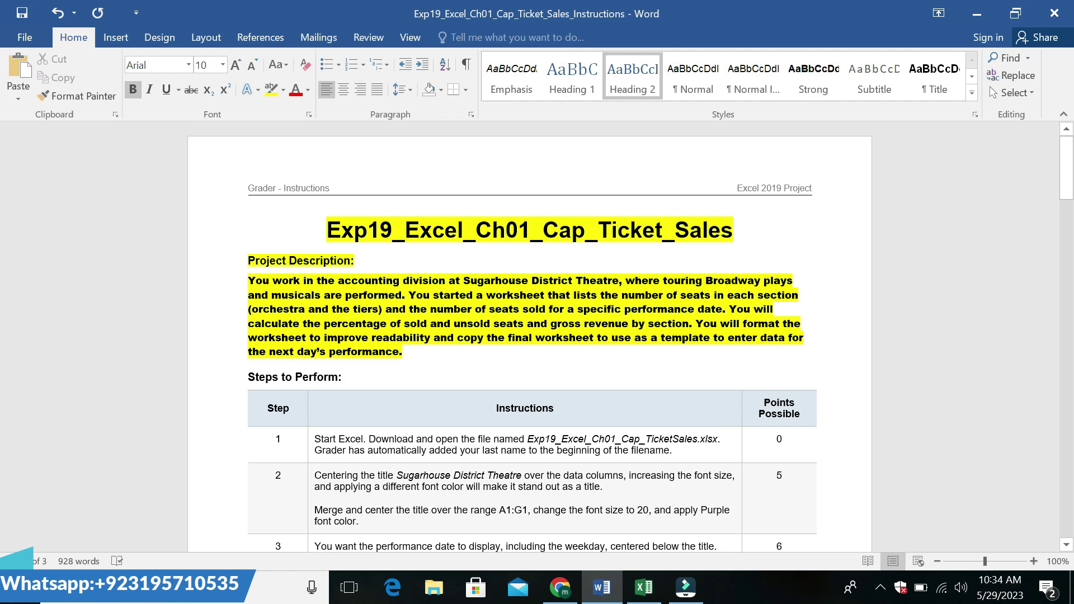
Look over the ticket sales worksheet in Excel and return to the instructions document in Word.
{"action": "left_click", "coordinate": [644, 587]}
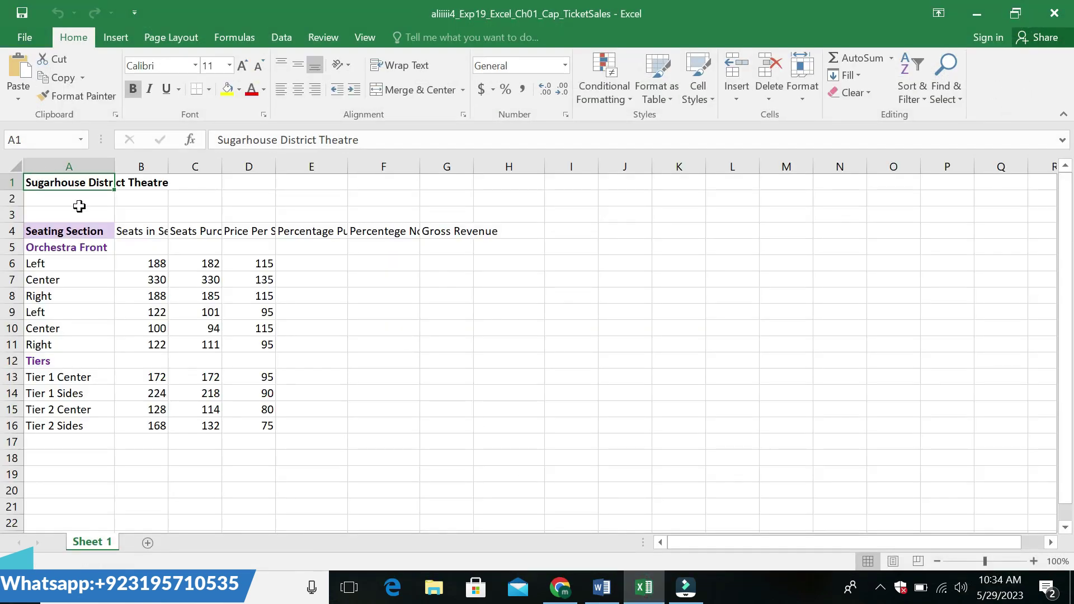
{"action": "left_click", "coordinate": [240, 200]}
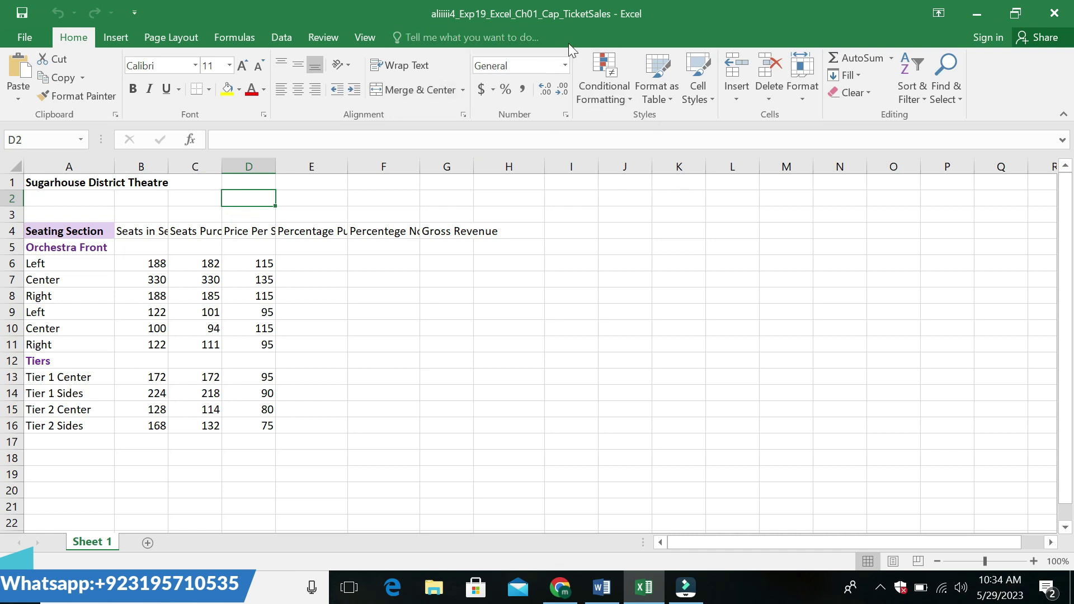
{"action": "left_click", "coordinate": [601, 587]}
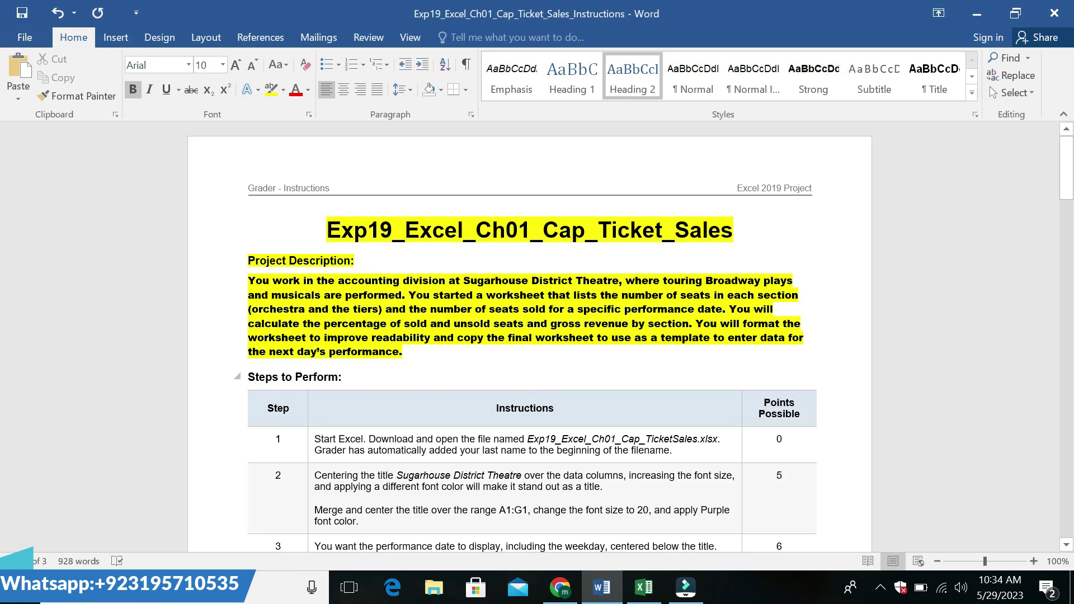
Undo all highlighting and font changes made to the document title and project description.
{"action": "key", "text": "ctrl+z"}
{"action": "key", "text": "ctrl+z"}
{"action": "key", "text": "ctrl+z"}
{"action": "key", "text": "ctrl+z"}
{"action": "key", "text": "ctrl+z"}
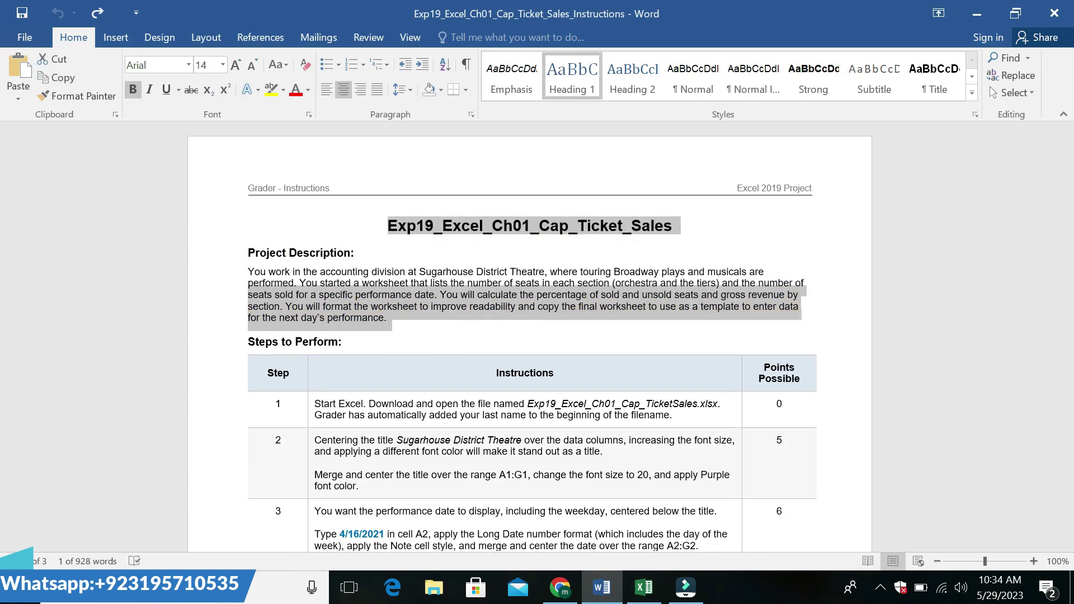
{"action": "left_click", "coordinate": [611, 344]}
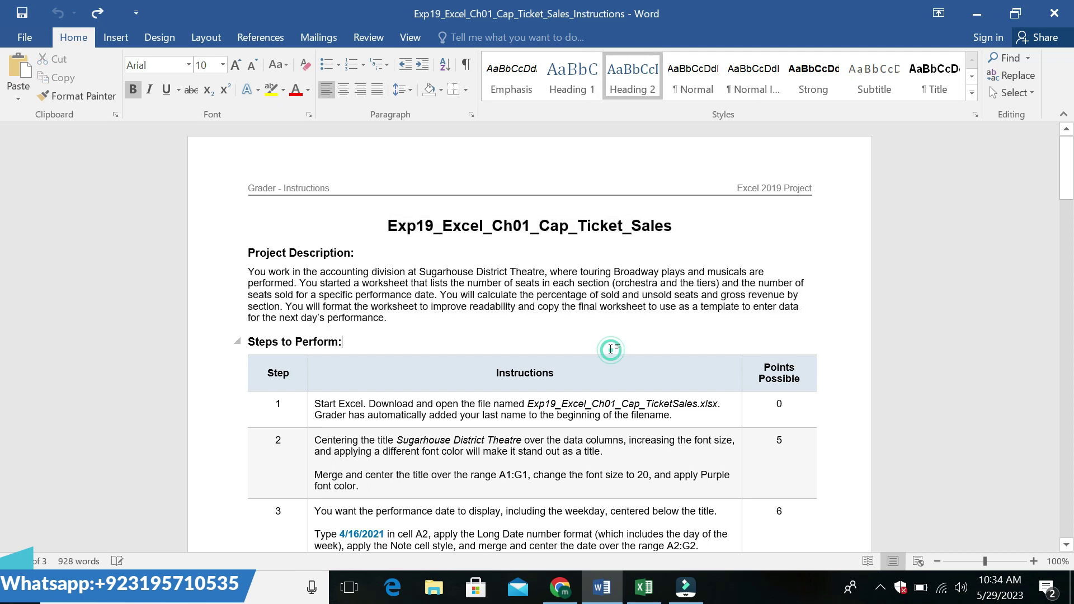
Highlight the Step 1 instruction text in yellow and set its font to Arial Black.
{"action": "left_click", "coordinate": [311, 407]}
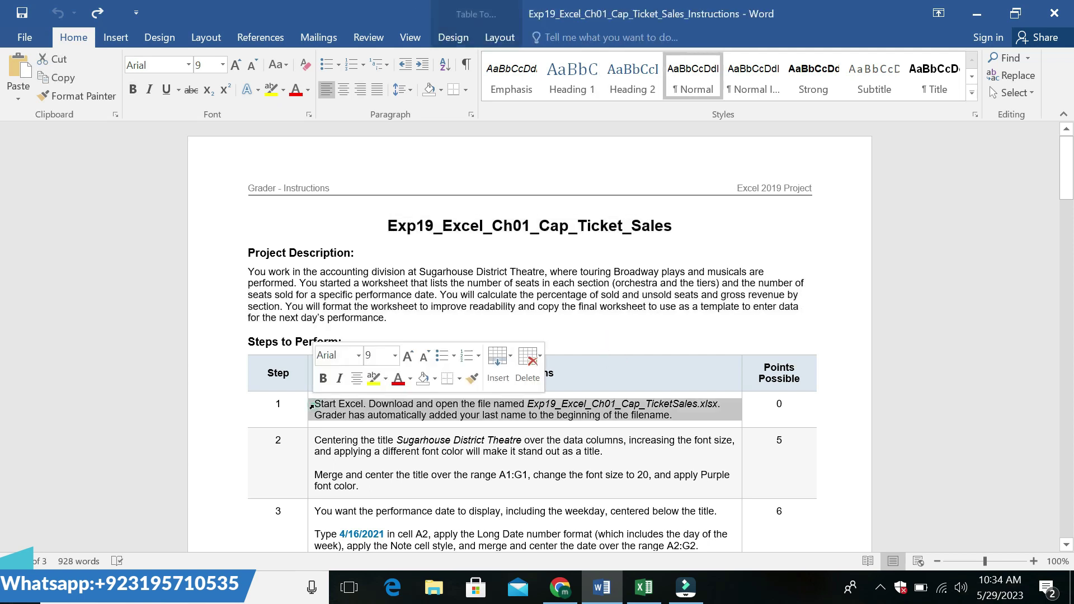
{"action": "left_click", "coordinate": [377, 383]}
{"action": "left_click_drag", "start_coordinate": [316, 404], "coordinate": [677, 415]}
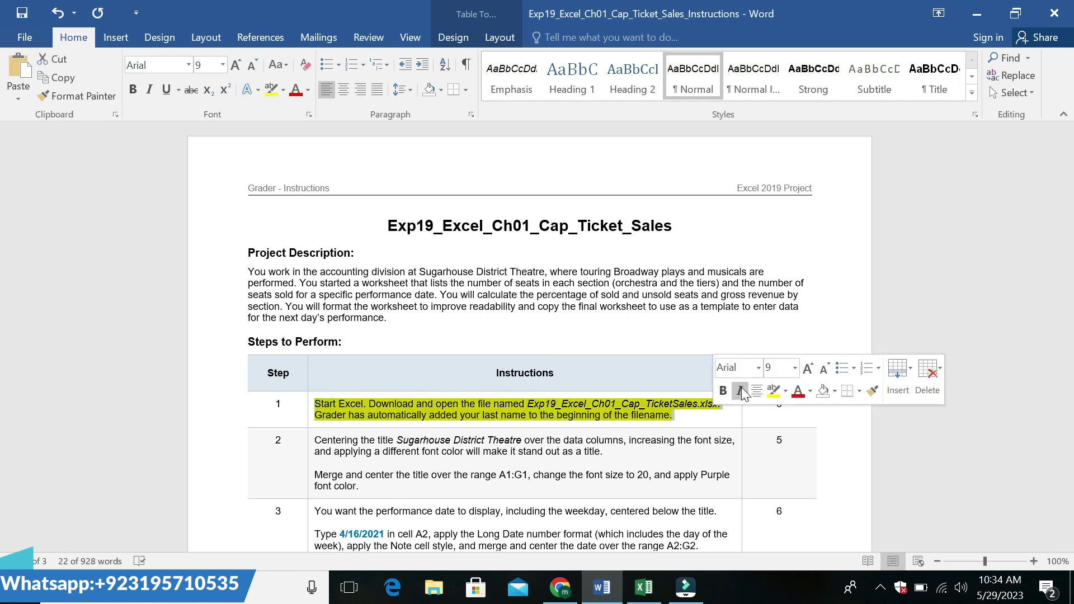
{"action": "left_click", "coordinate": [753, 365]}
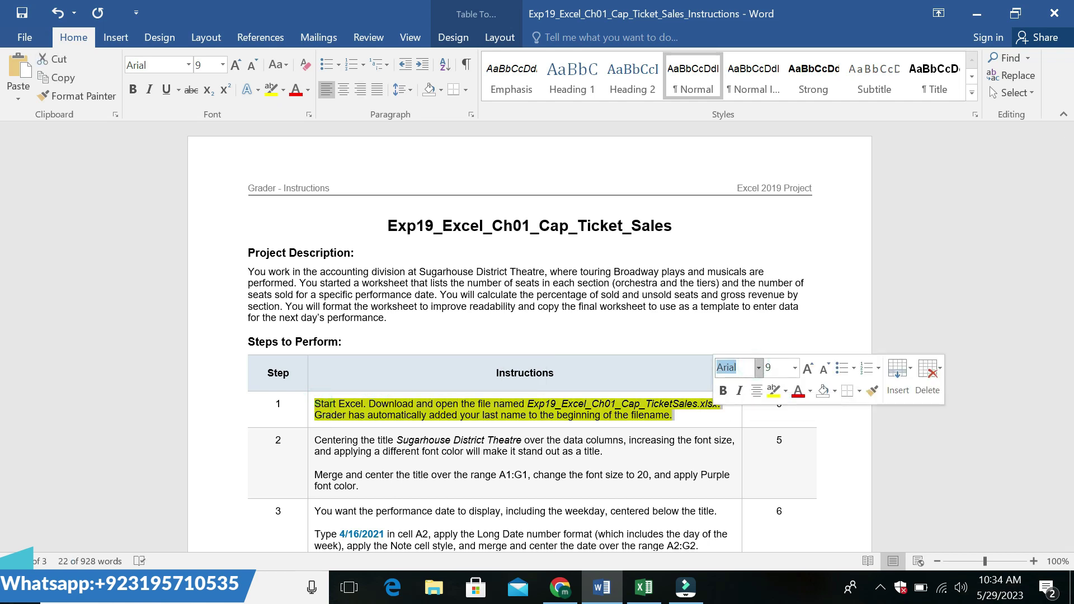
{"action": "left_click", "coordinate": [757, 368]}
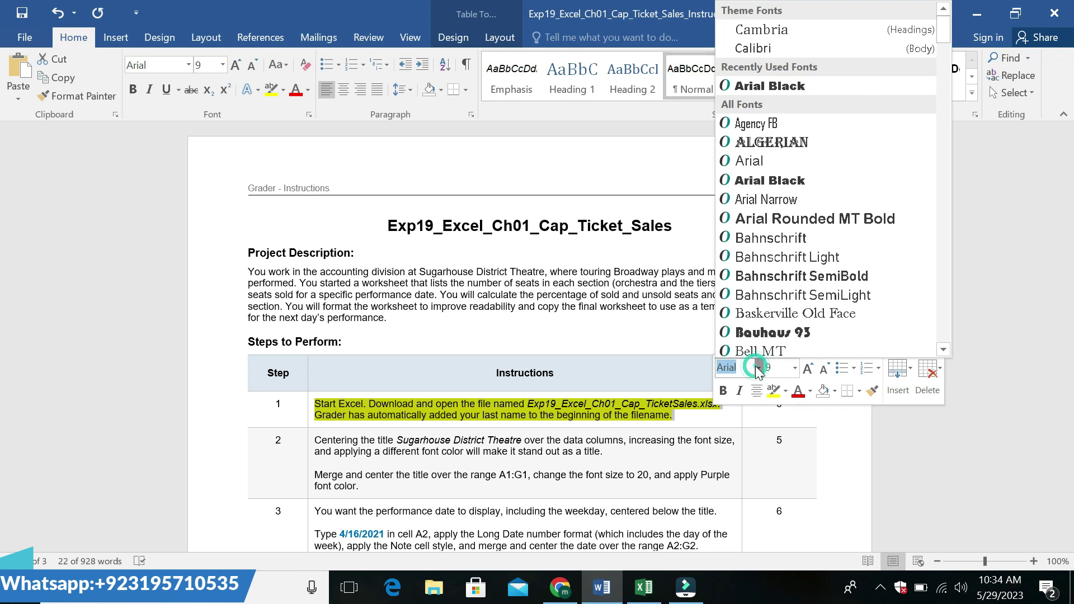
{"action": "left_click", "coordinate": [744, 179]}
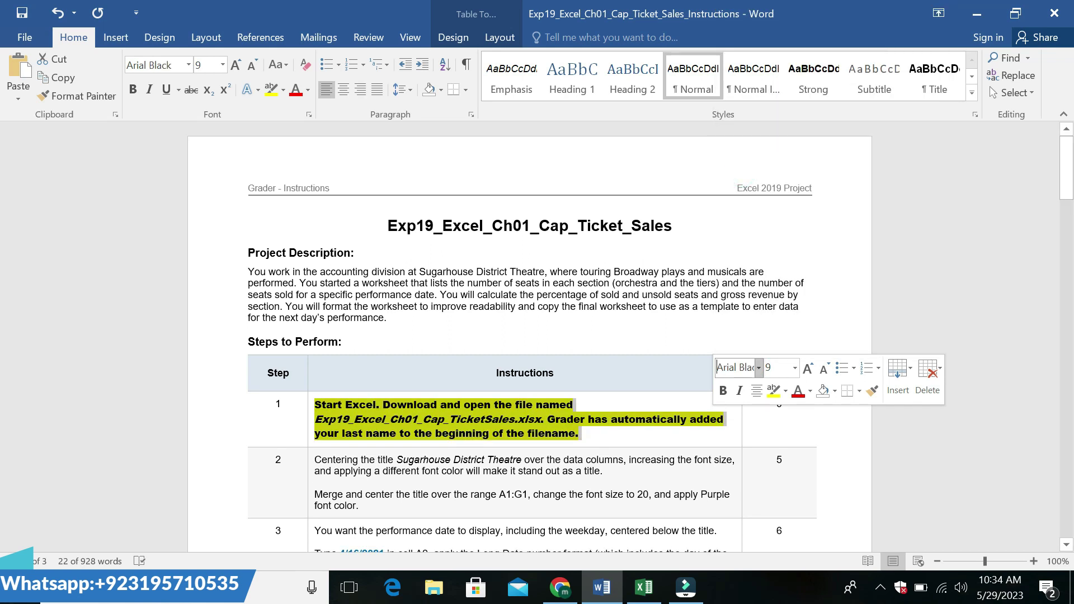
Remove the italics from the Step 1 instruction and set its font size to 10.
{"action": "left_click", "coordinate": [741, 395]}
{"action": "left_click", "coordinate": [740, 395]}
{"action": "left_click", "coordinate": [741, 395]}
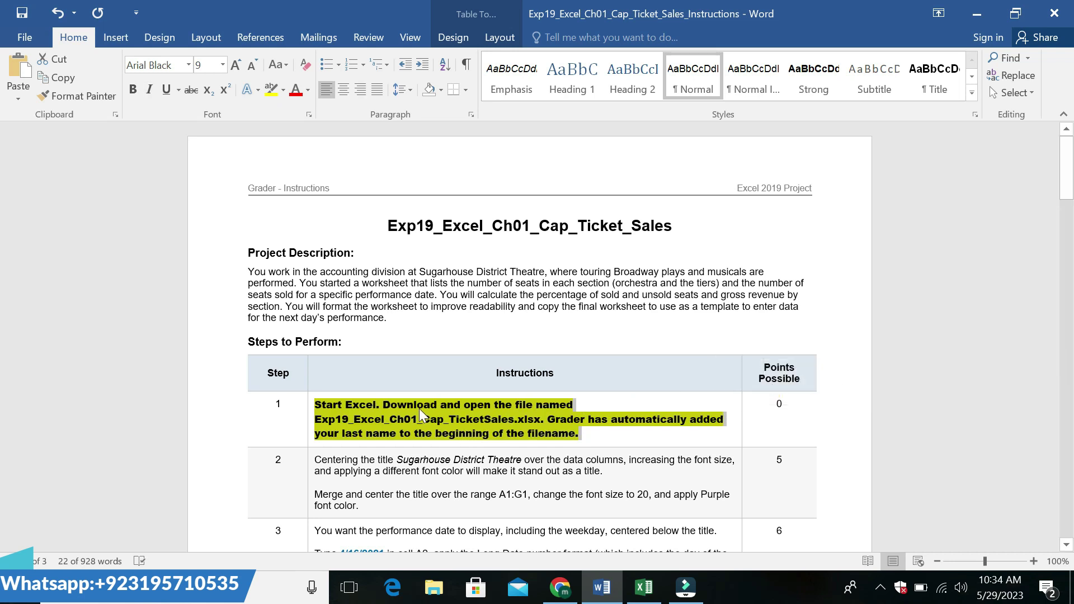
{"action": "left_click", "coordinate": [335, 403]}
{"action": "left_click", "coordinate": [319, 404]}
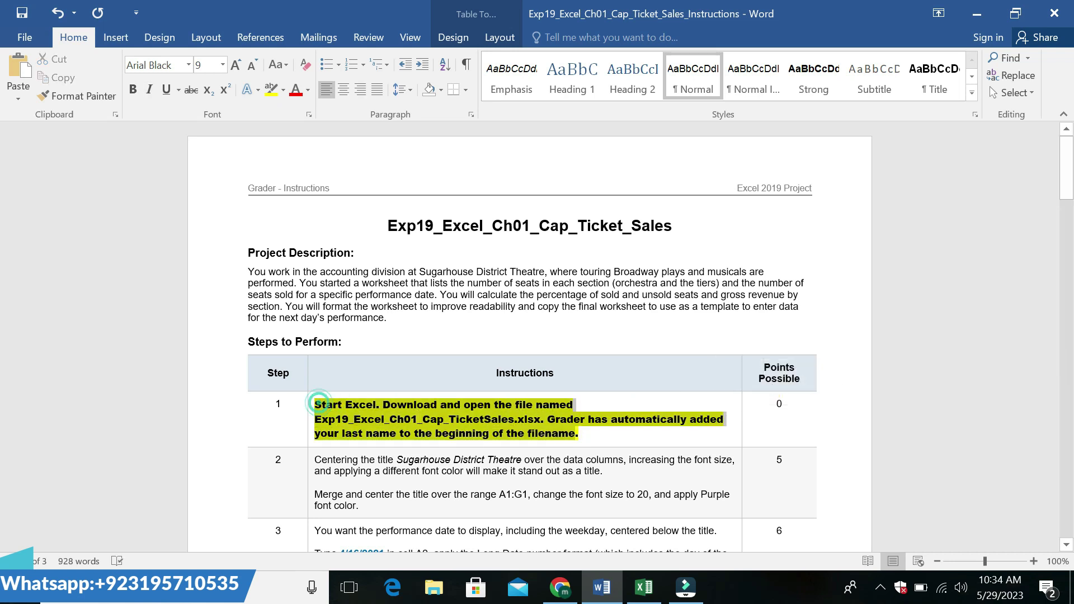
{"action": "left_click_drag", "start_coordinate": [318, 404], "coordinate": [582, 434]}
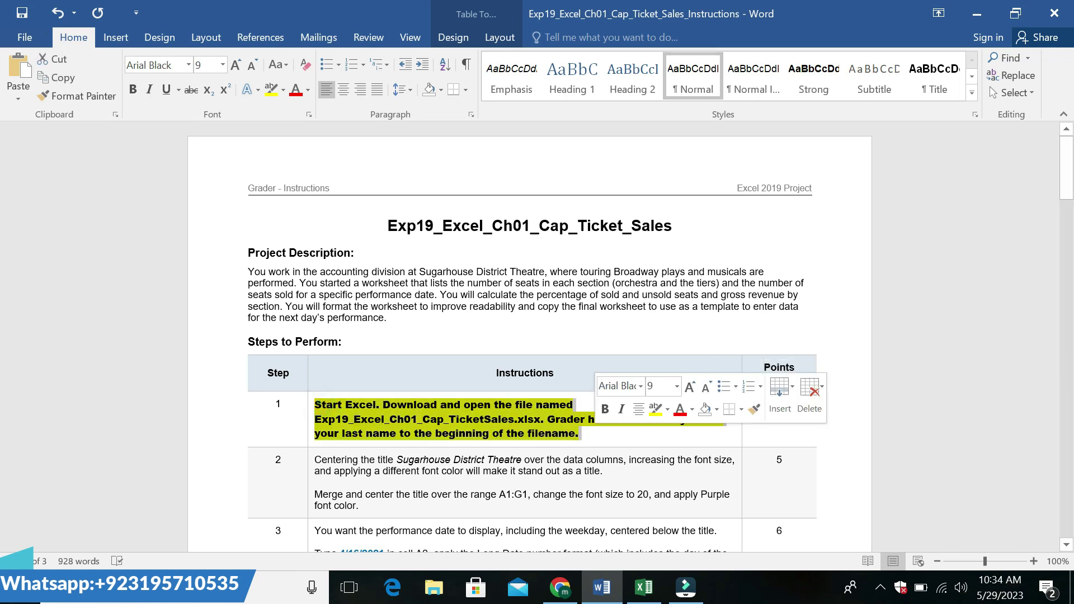
{"action": "left_click", "coordinate": [677, 387]}
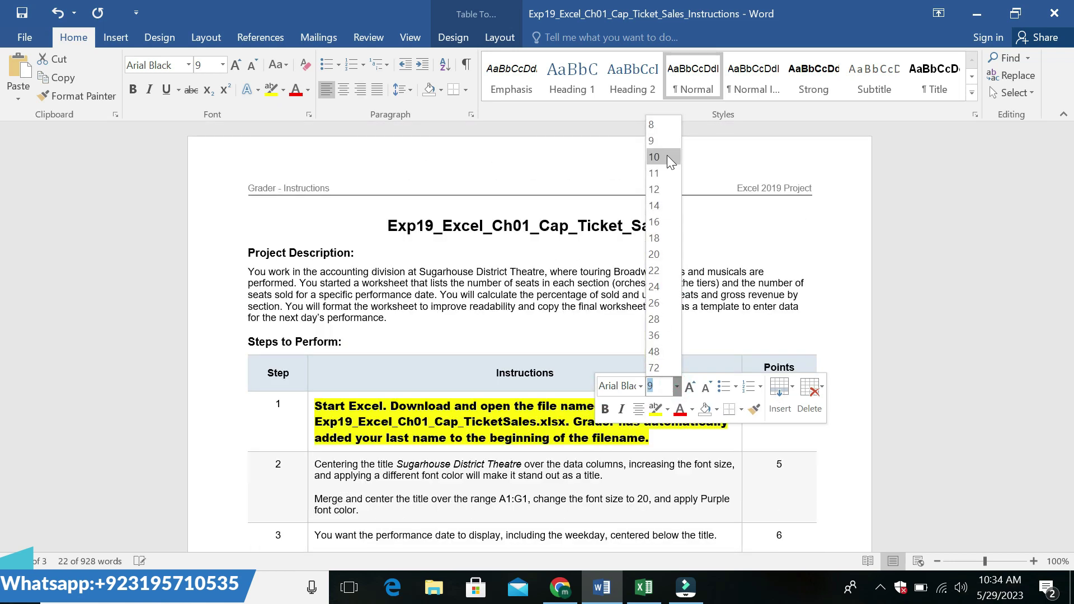
{"action": "left_click", "coordinate": [667, 157]}
{"action": "left_click", "coordinate": [475, 417]}
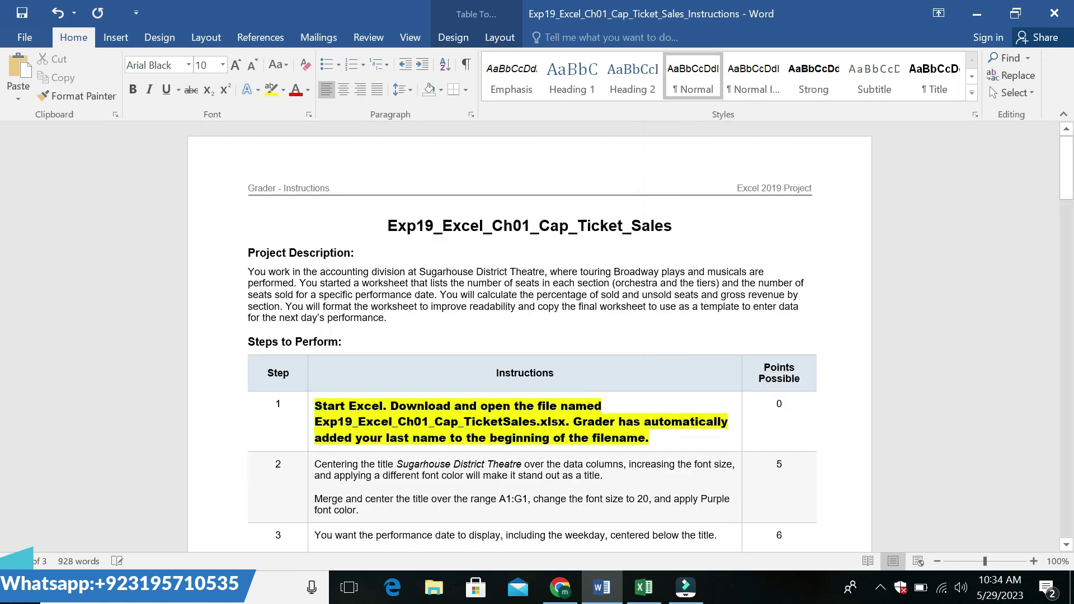
Read the Step 1 instruction up to the file name and compare it with the workbook open in Excel.
{"action": "left_click", "coordinate": [315, 406]}
{"action": "key", "text": "ctrl+shift+Right"}
{"action": "key", "text": "ctrl+shift+Right"}
{"action": "key", "text": "ctrl+shift+Right"}
{"action": "key", "text": "ctrl+shift+Right"}
{"action": "key", "text": "ctrl+shift+Right"}
{"action": "key", "text": "ctrl+shift+Right"}
{"action": "key", "text": "ctrl+shift+Right"}
{"action": "key", "text": "ctrl+shift+Right"}
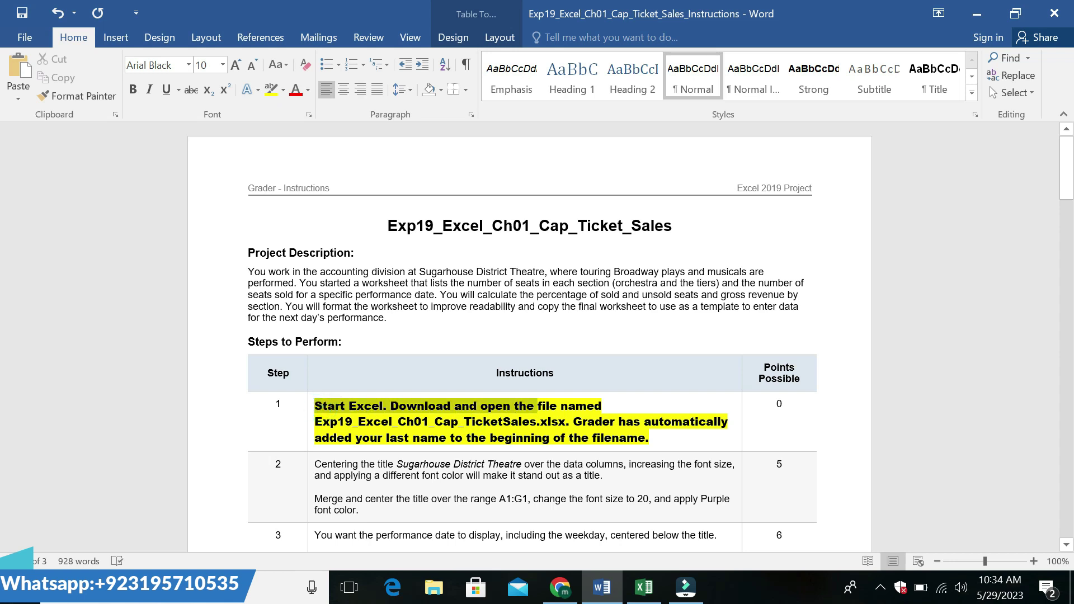
{"action": "key", "text": "ctrl+shift+Right"}
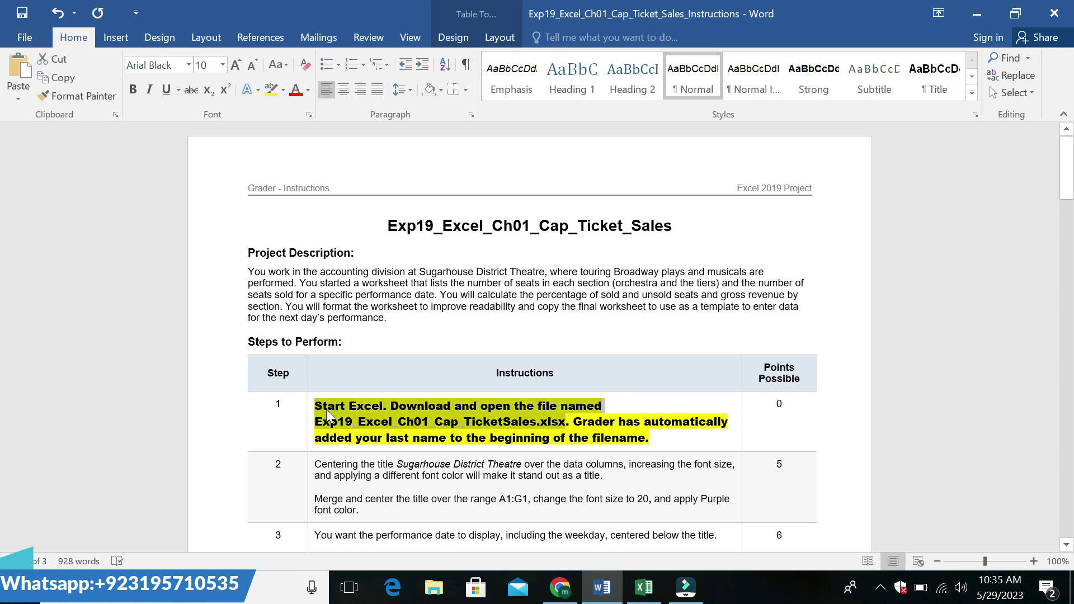
{"action": "left_click", "coordinate": [644, 587]}
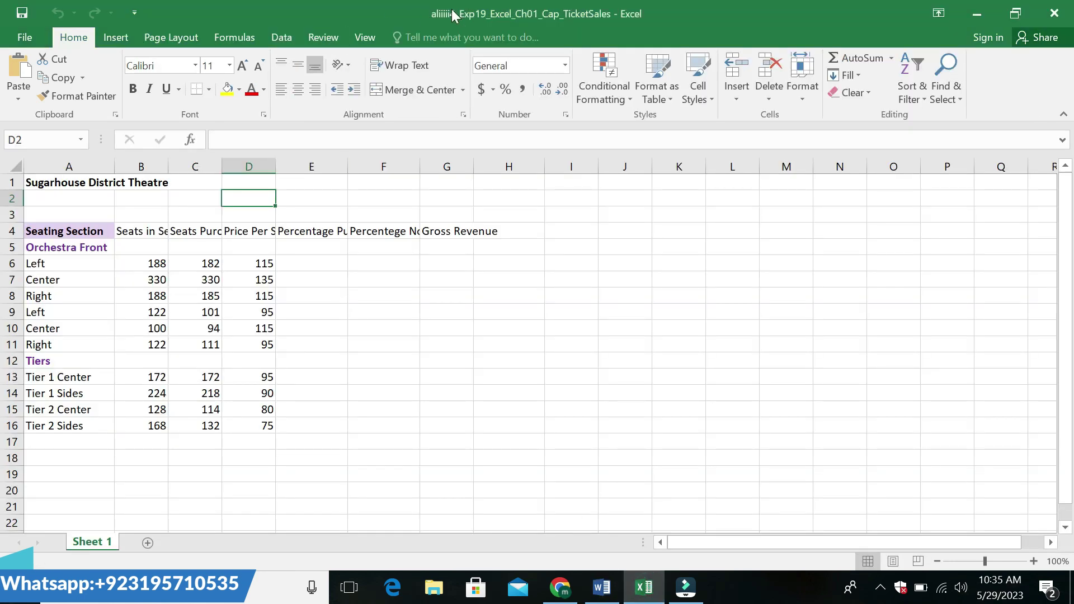
Switch back to the Word document and undo the formatting of the Step 1 instruction.
{"action": "left_click", "coordinate": [612, 586]}
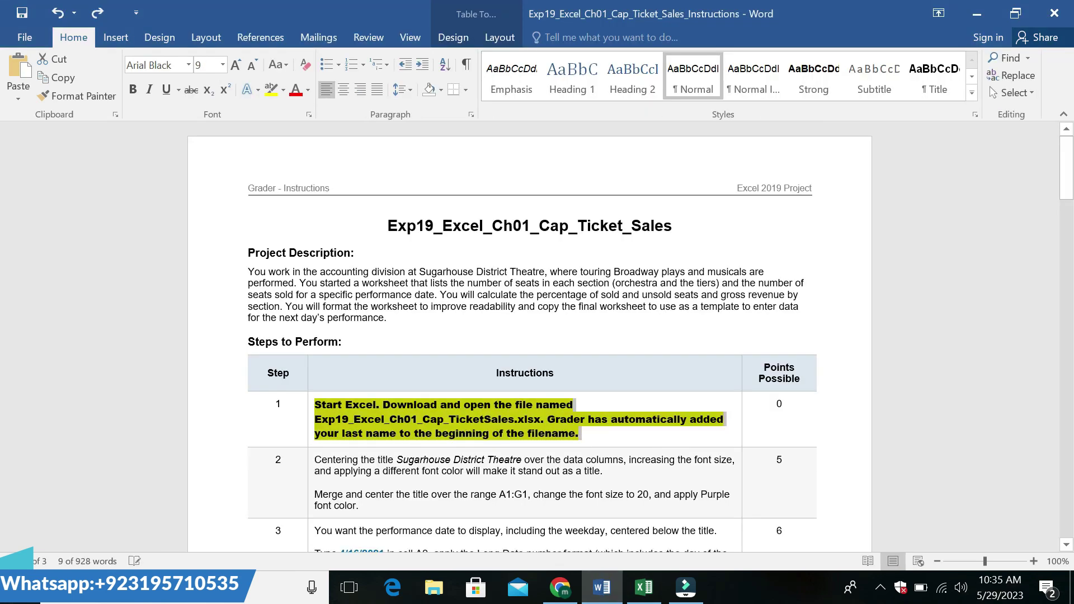
{"action": "key", "text": "ctrl+z"}
{"action": "key", "text": "ctrl+z"}
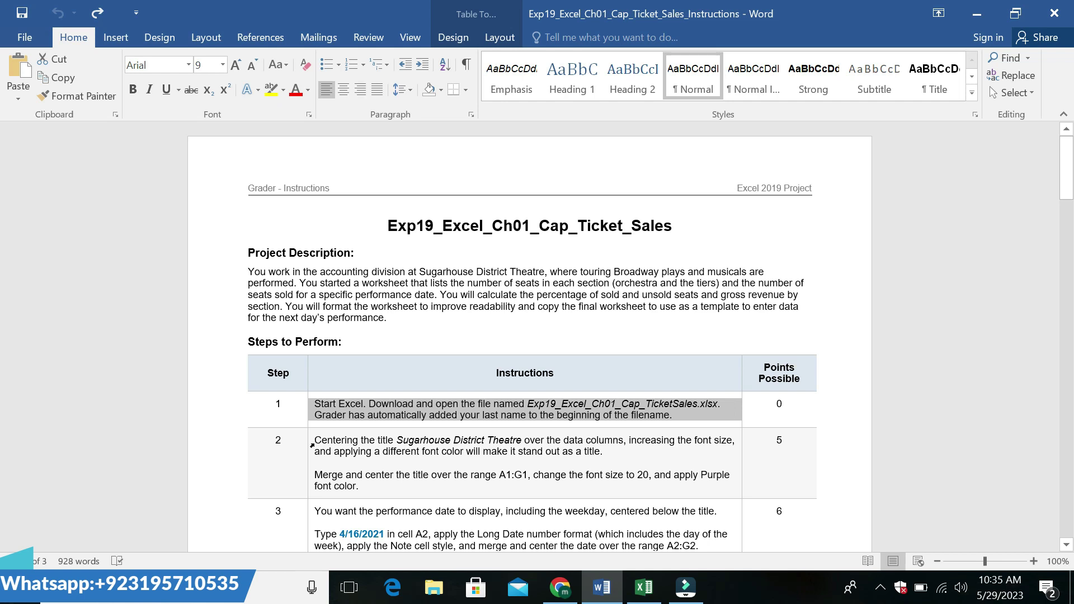
Format the first paragraph of the Step 2 instruction in non-italic Arial Black with yellow highlighting.
{"action": "left_click_drag", "start_coordinate": [316, 439], "coordinate": [615, 455]}
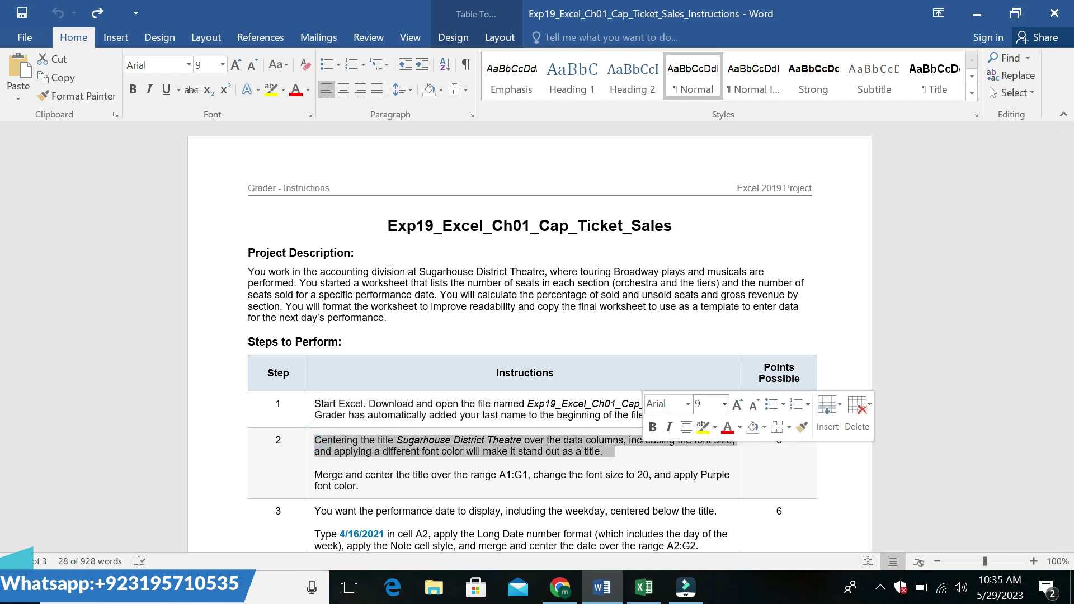
{"action": "left_click", "coordinate": [687, 404]}
{"action": "left_click", "coordinate": [700, 179]}
{"action": "left_click", "coordinate": [673, 428]}
{"action": "left_click", "coordinate": [673, 429]}
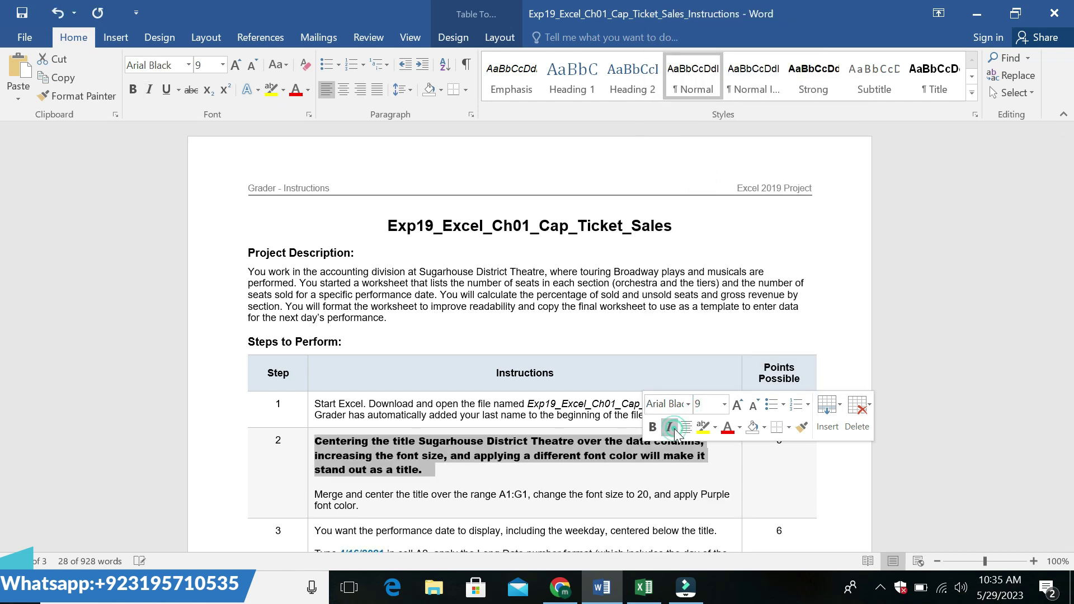
{"action": "left_click", "coordinate": [702, 428]}
{"action": "left_click", "coordinate": [614, 474]}
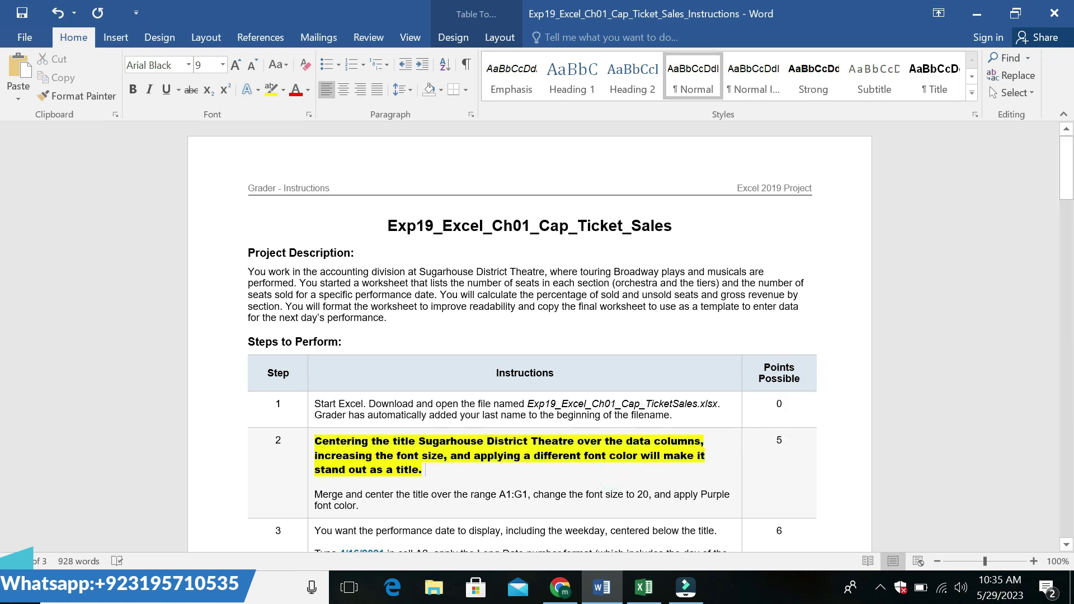
{"action": "left_click_drag", "start_coordinate": [328, 439], "coordinate": [448, 469]}
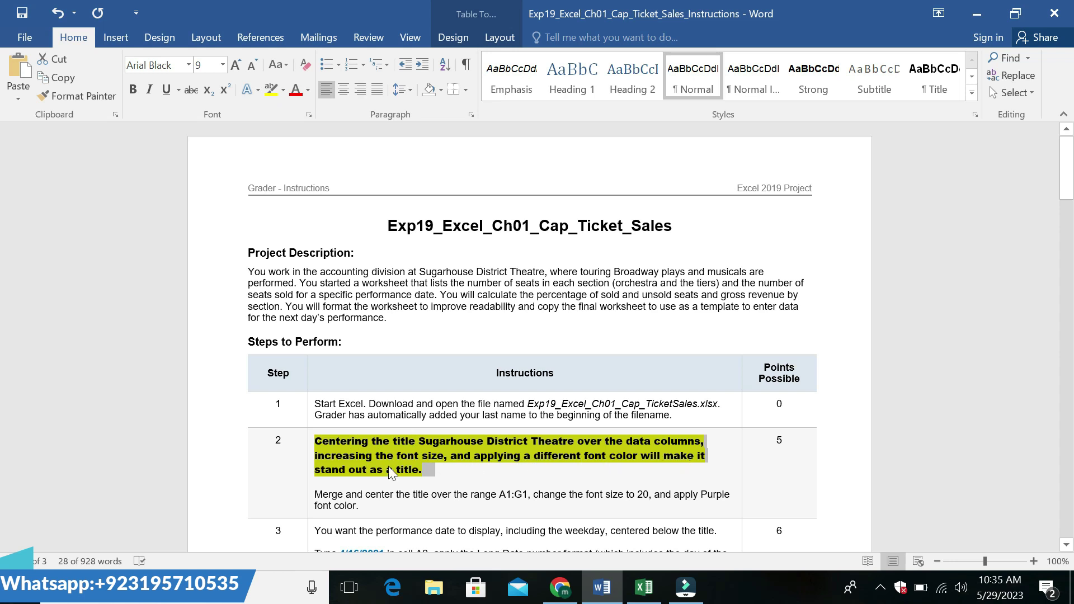
{"action": "left_click", "coordinate": [364, 468]}
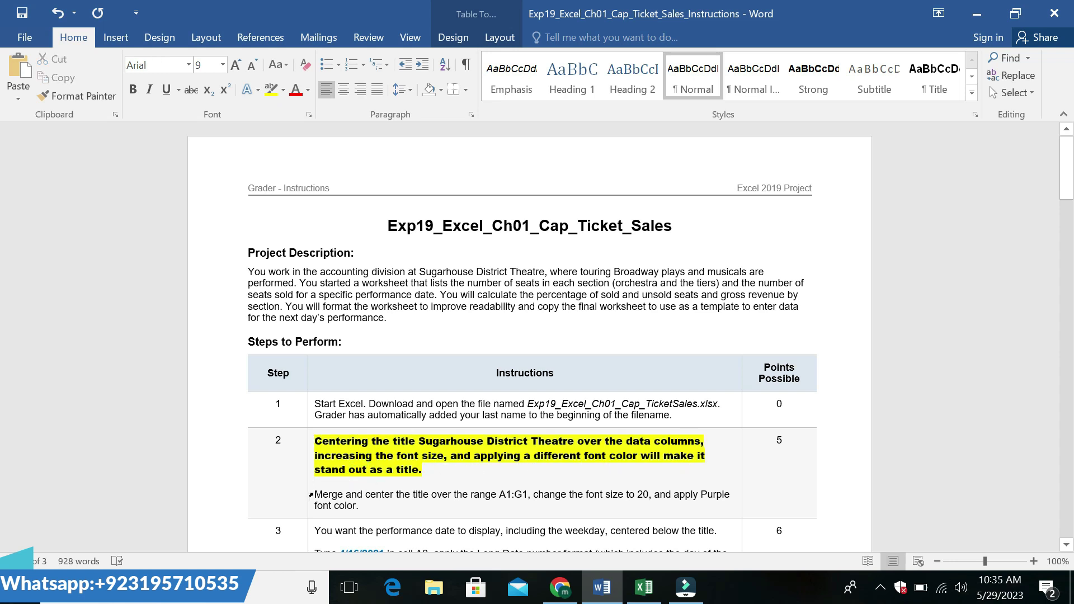
Set the second paragraph of the Step 2 instruction to font size 12 and highlight it in light gray.
{"action": "triple_click", "coordinate": [325, 494]}
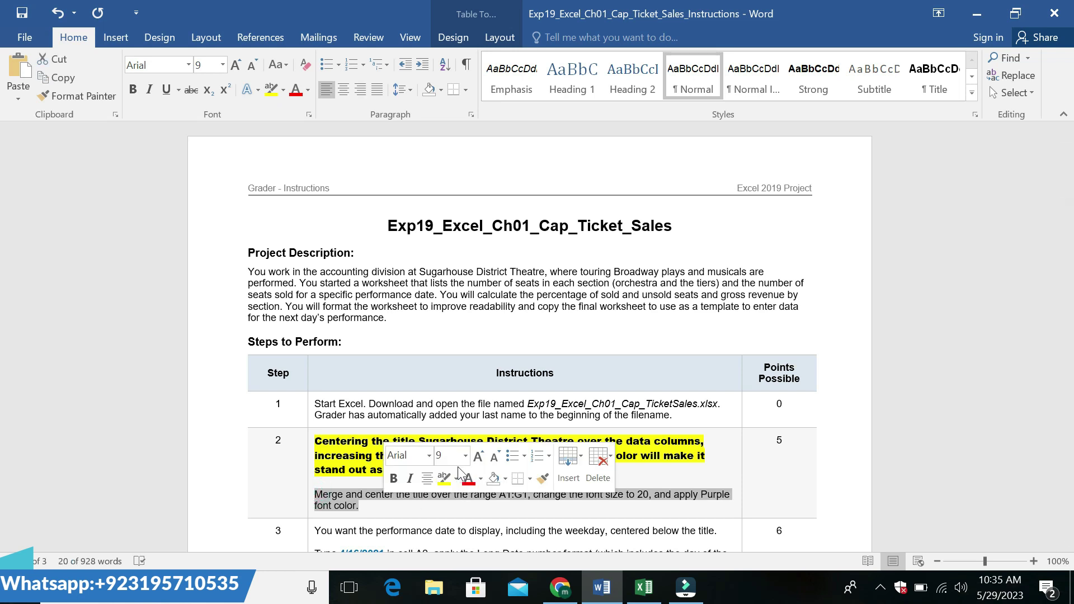
{"action": "left_click", "coordinate": [466, 458]}
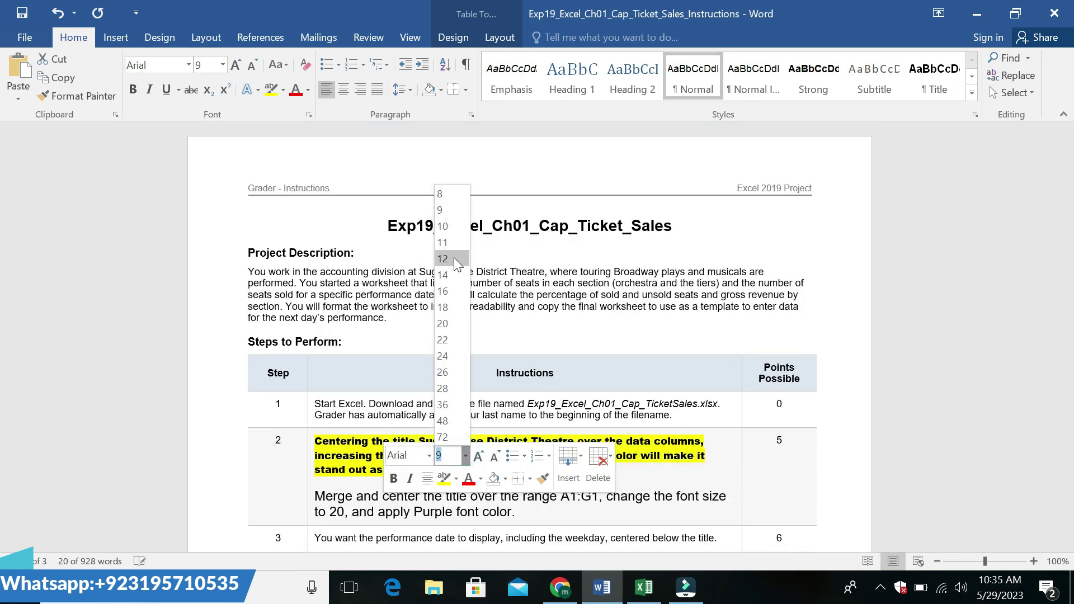
{"action": "left_click", "coordinate": [453, 257]}
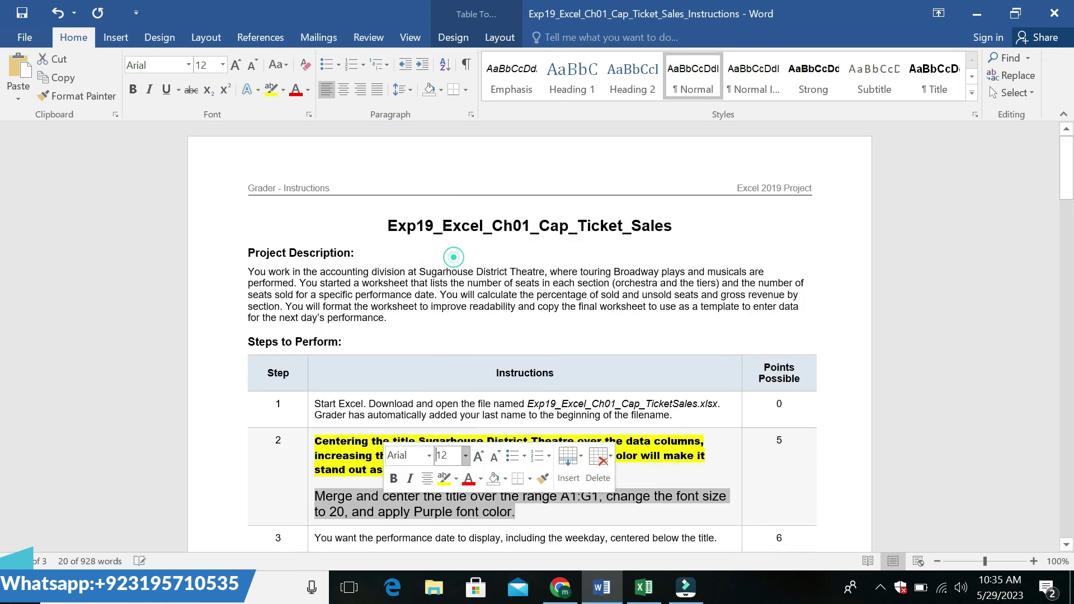
{"action": "left_click", "coordinate": [455, 480]}
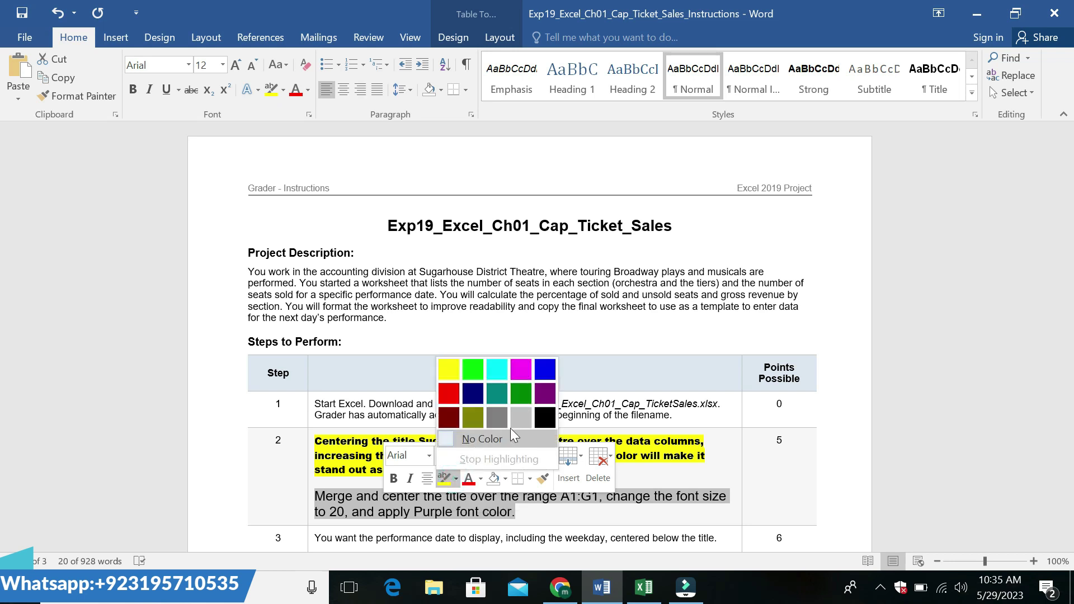
{"action": "left_click", "coordinate": [526, 417]}
{"action": "left_click", "coordinate": [607, 524]}
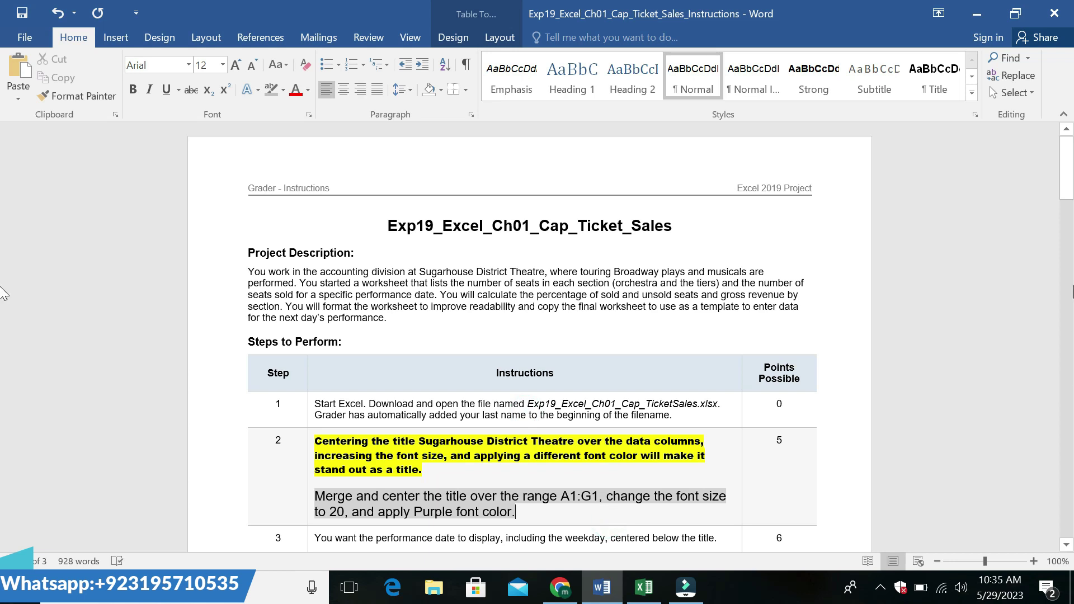
Highlight "Merge and center the title over the range A1:G1" in the Step 2 instruction in turquoise.
{"action": "left_click_drag", "start_coordinate": [1068, 193], "coordinate": [1065, 215]}
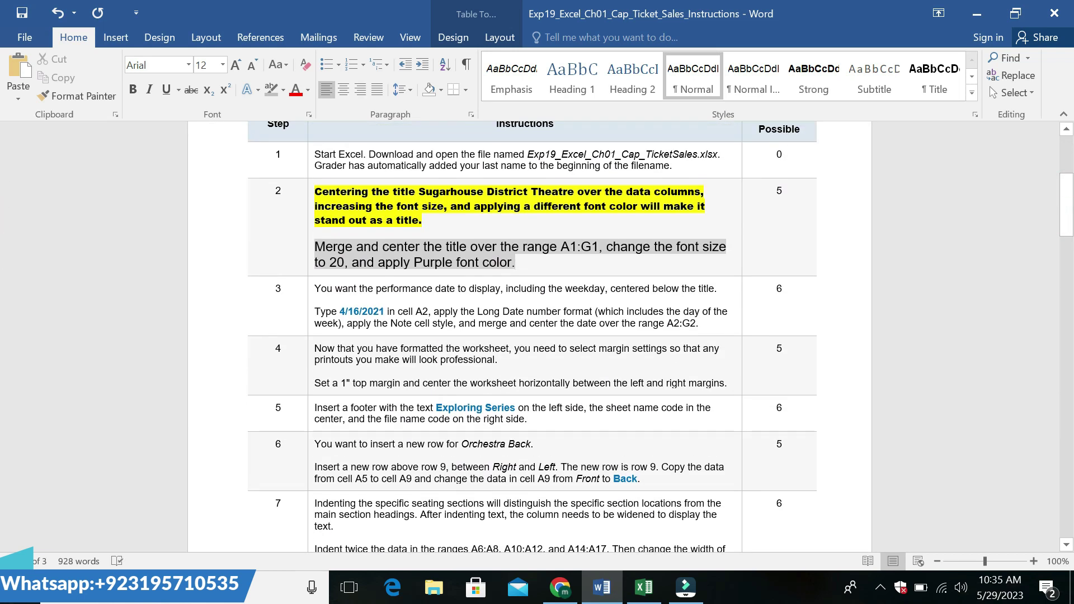
{"action": "left_click_drag", "start_coordinate": [561, 247], "coordinate": [589, 247]}
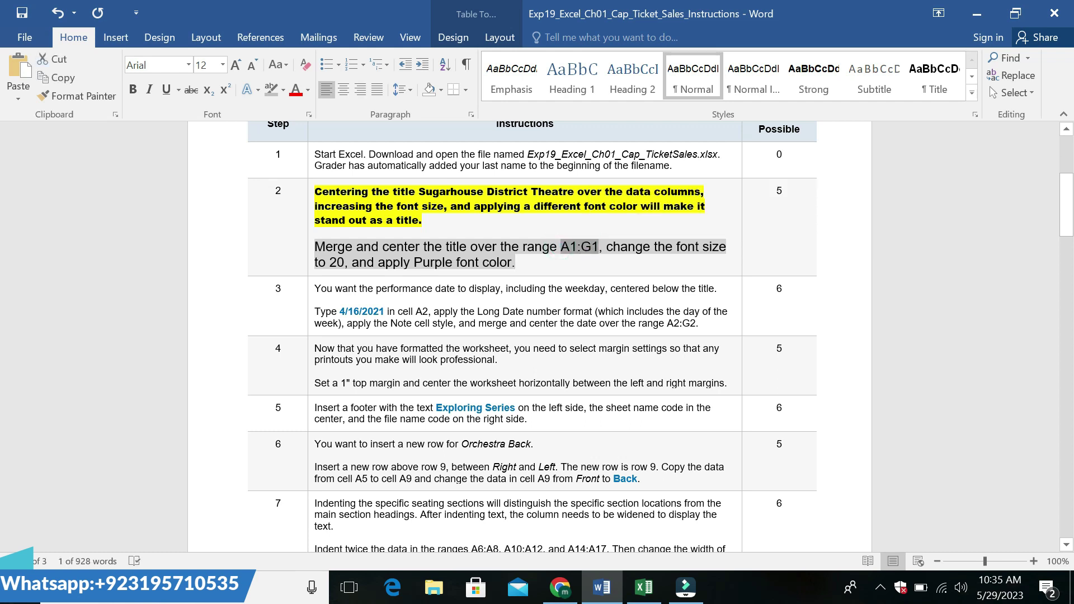
{"action": "left_click_drag", "start_coordinate": [315, 246], "coordinate": [599, 246]}
{"action": "left_click", "coordinate": [668, 218]}
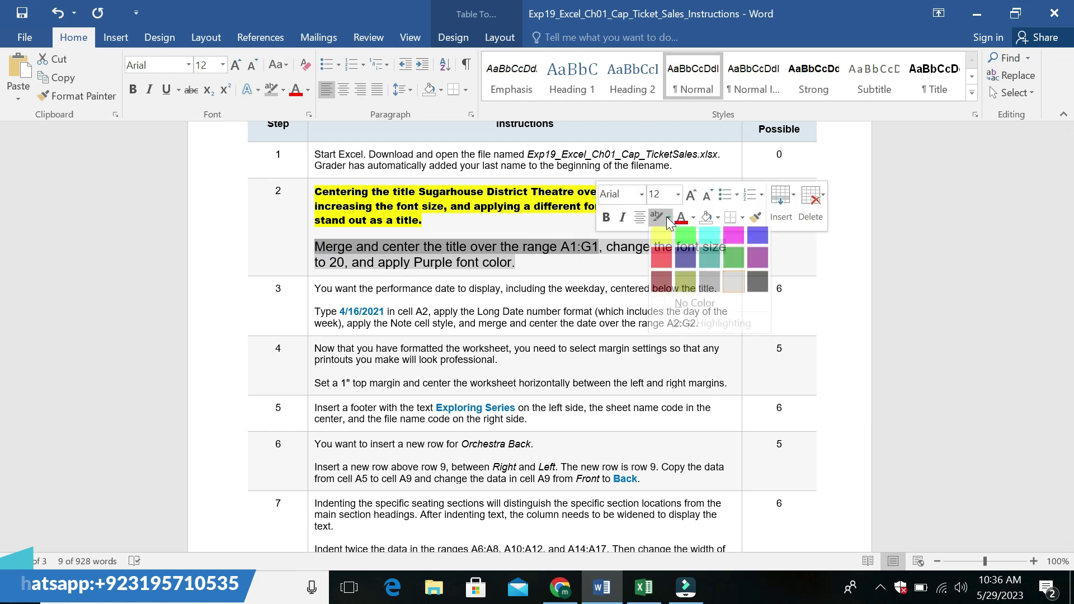
{"action": "left_click", "coordinate": [712, 239]}
{"action": "left_click", "coordinate": [618, 290]}
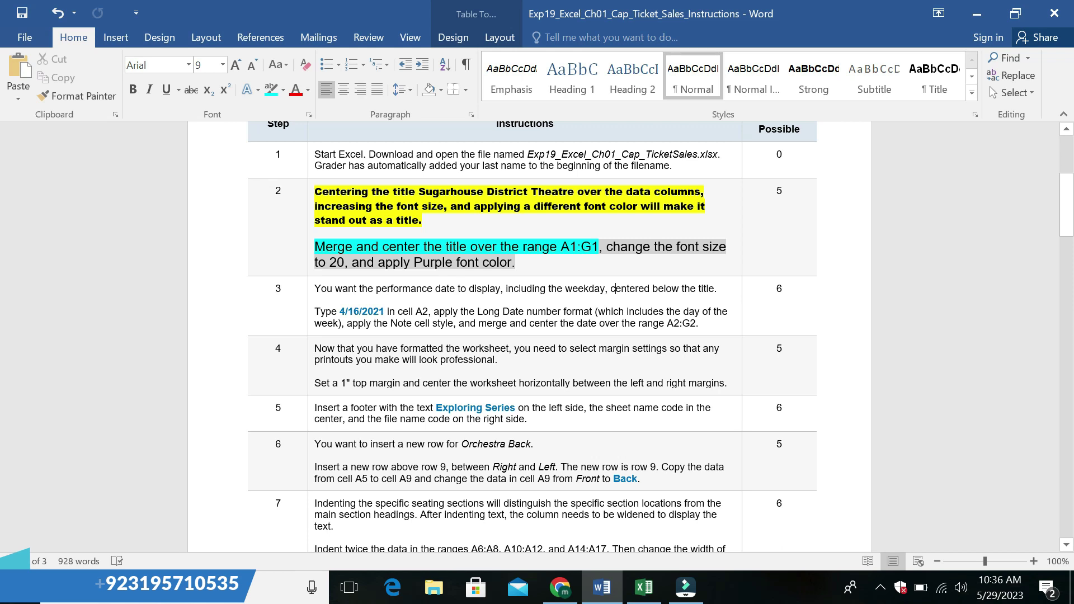
Switch to the Excel workbook and merge and center the Sugarhouse District Theatre title over the range A1:G1.
{"action": "left_click", "coordinate": [643, 586]}
{"action": "left_click", "coordinate": [33, 140]}
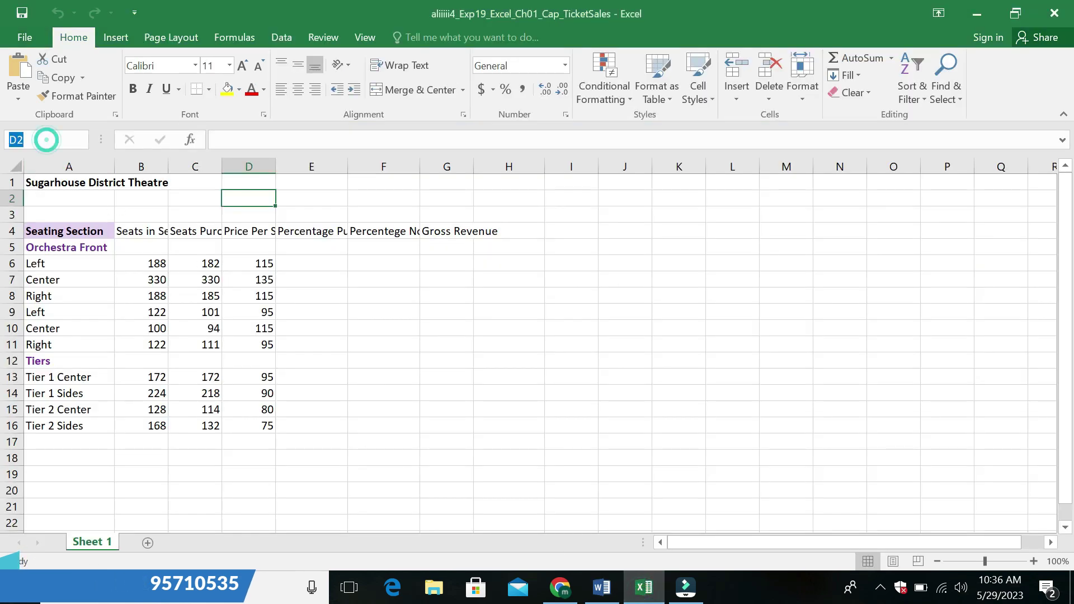
{"action": "type", "text": "A1:G1"}
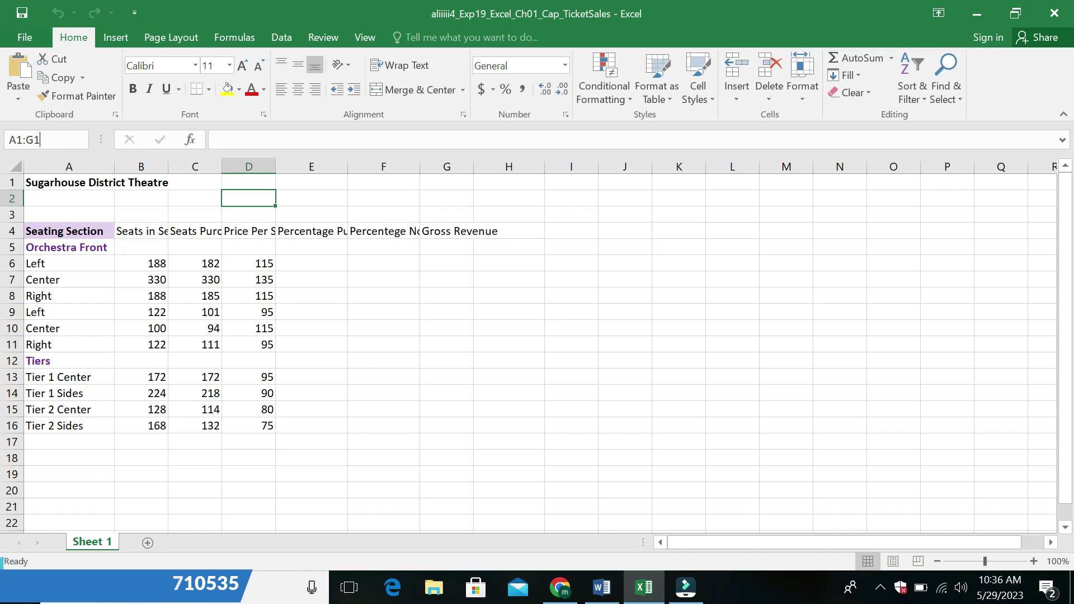
{"action": "key", "text": "Return"}
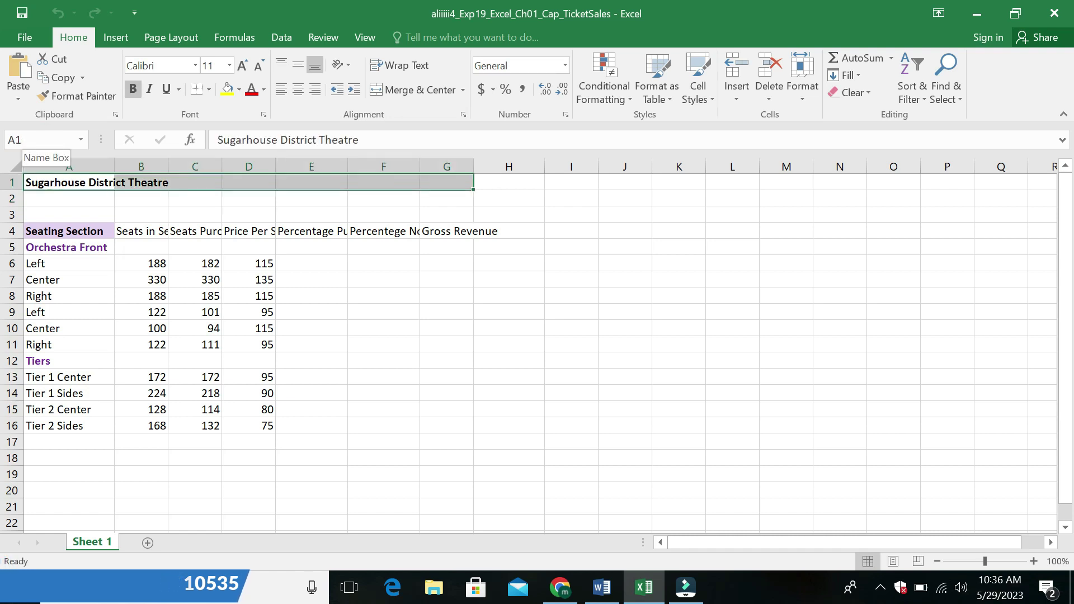
{"action": "left_click", "coordinate": [400, 96]}
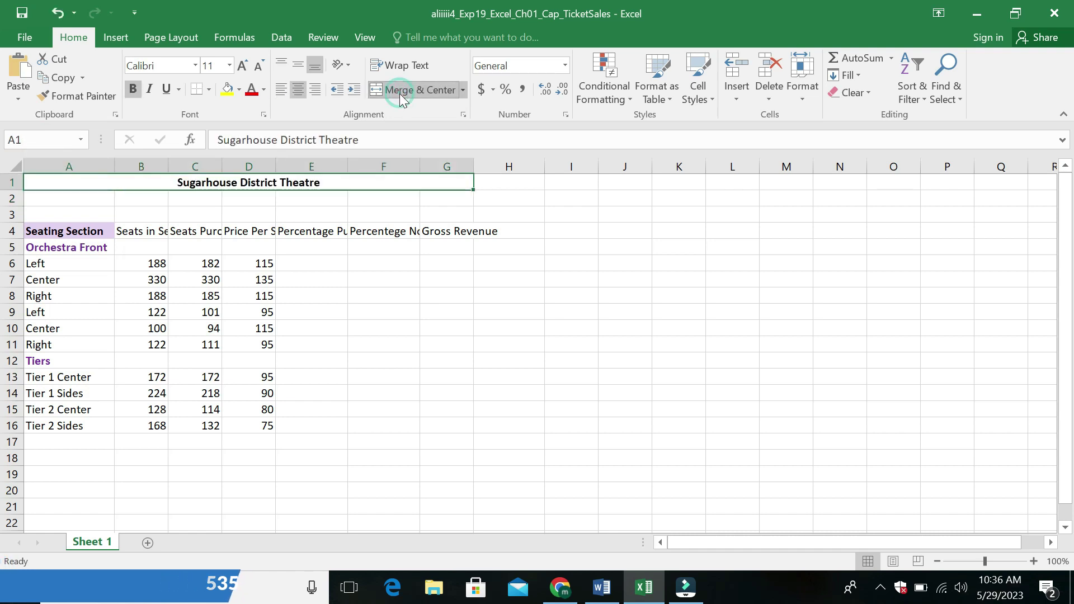
Switch back to the Word document and set "change the font size to 20, and apply Purple font color." to font size 14.
{"action": "left_click", "coordinate": [604, 586]}
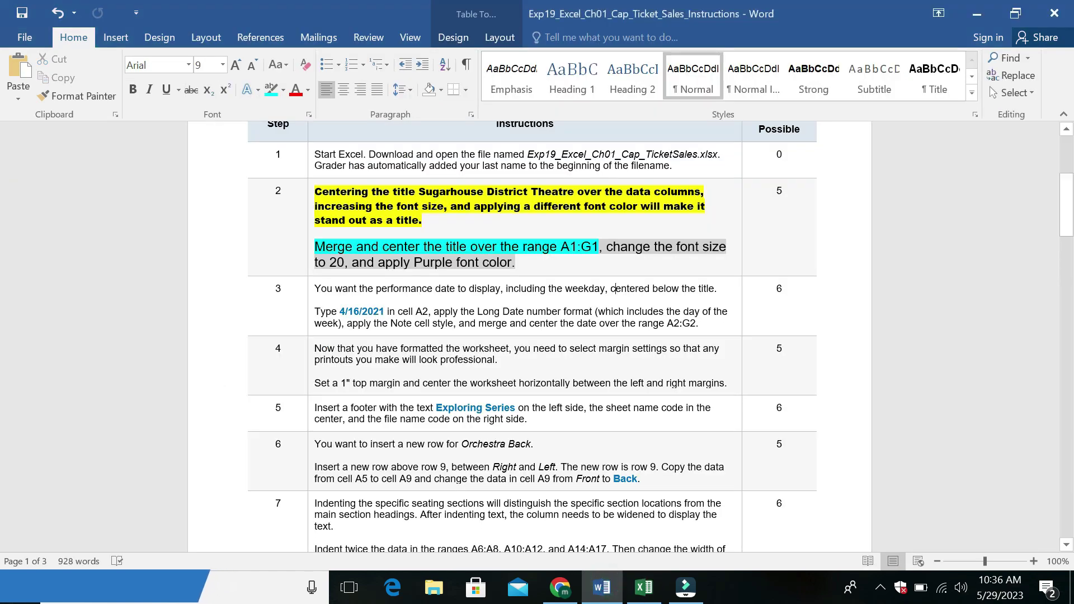
{"action": "left_click_drag", "start_coordinate": [607, 246], "coordinate": [516, 262]}
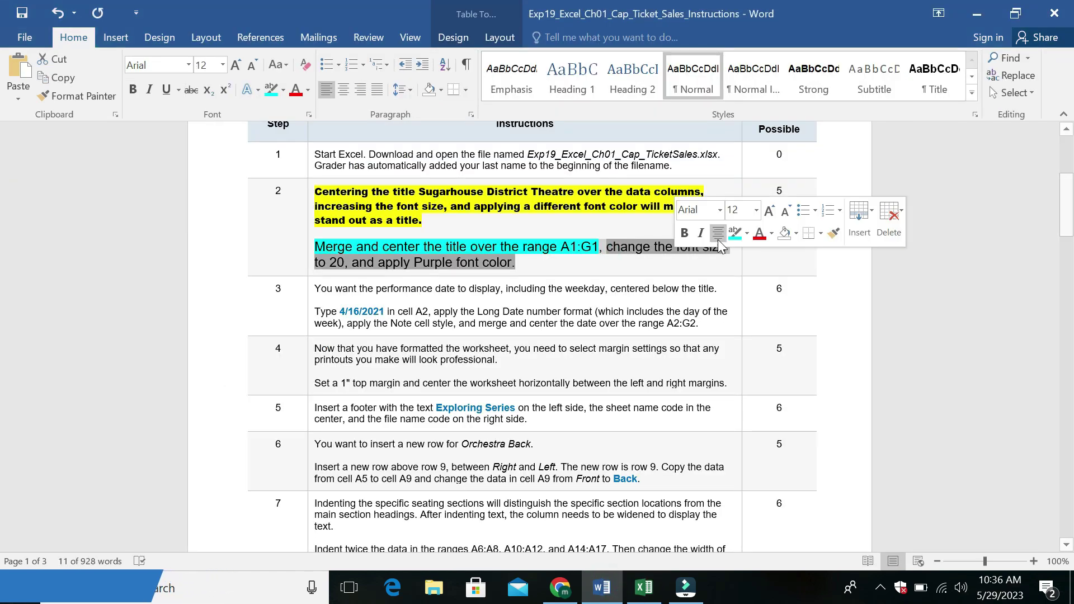
{"action": "left_click", "coordinate": [756, 210]}
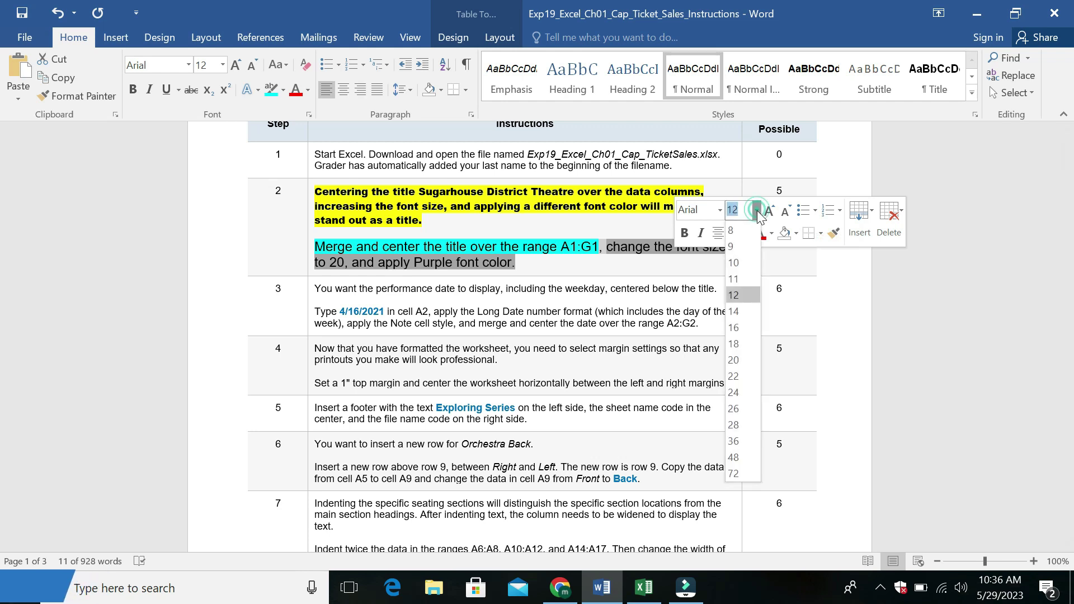
{"action": "left_click", "coordinate": [745, 307]}
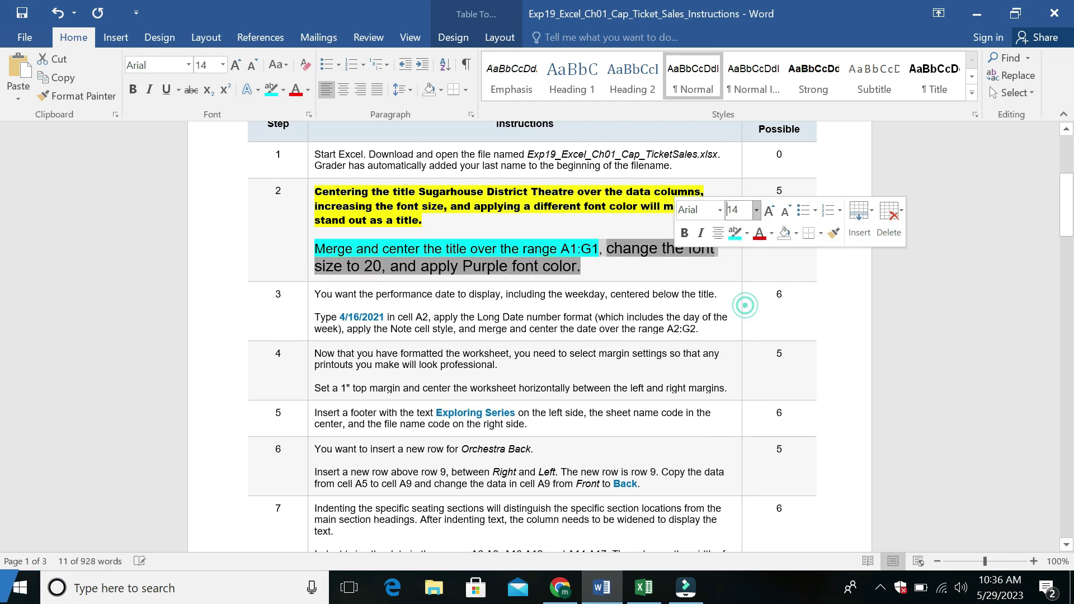
Highlight the font size and font color part of the Step 2 instruction in bright green.
{"action": "left_click", "coordinate": [747, 234]}
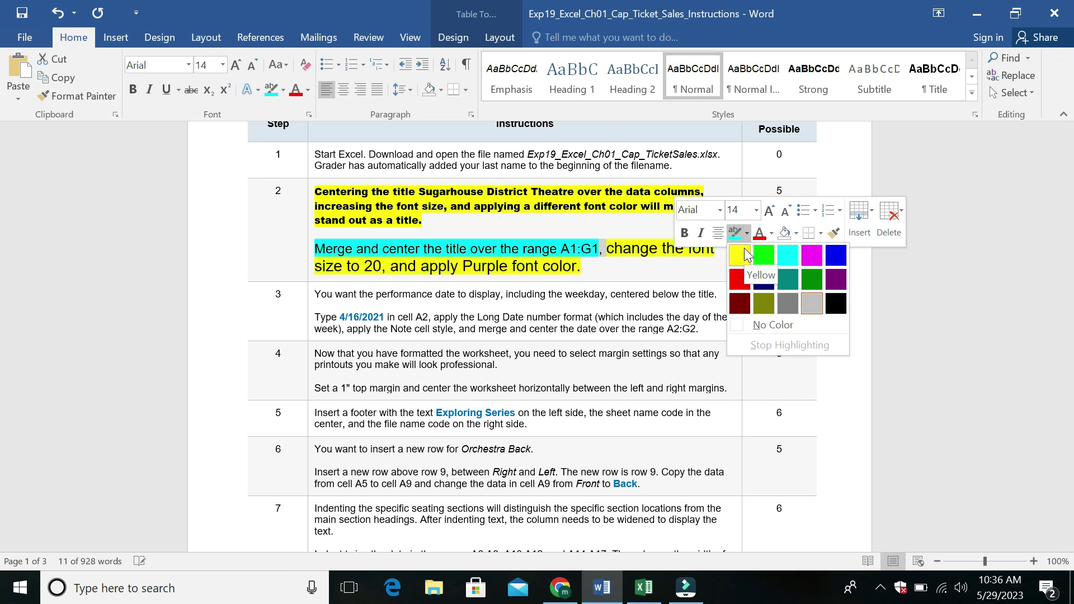
{"action": "left_click", "coordinate": [811, 280]}
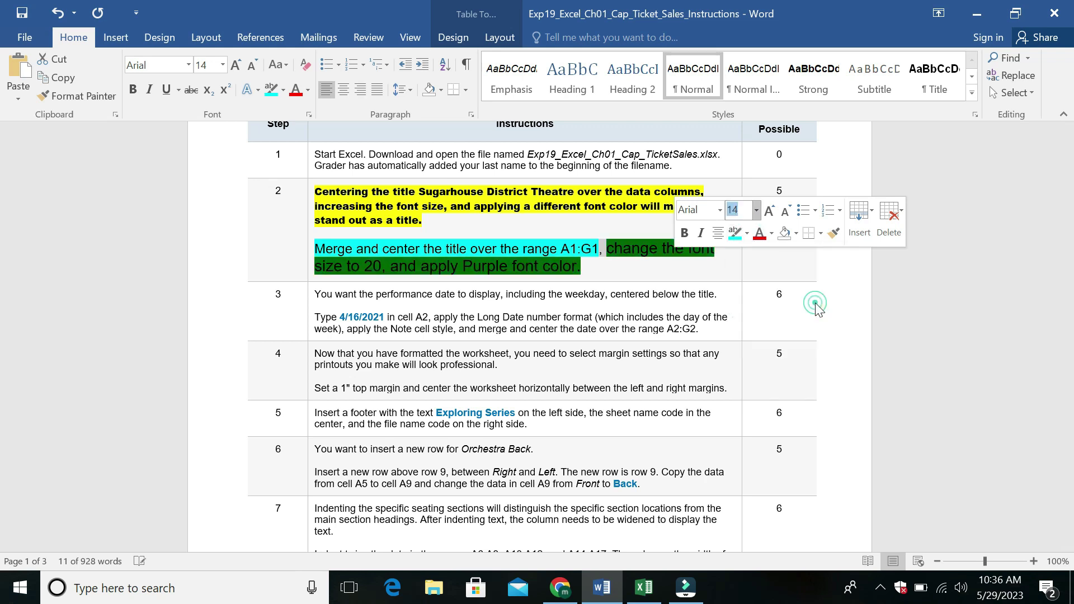
{"action": "left_click", "coordinate": [747, 233]}
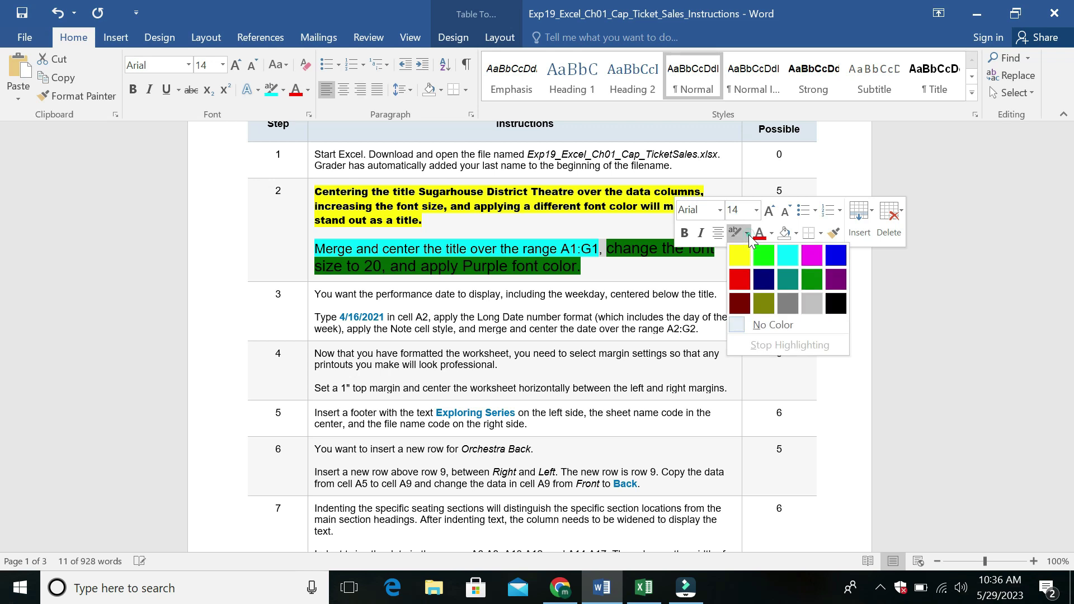
{"action": "left_click", "coordinate": [804, 307]}
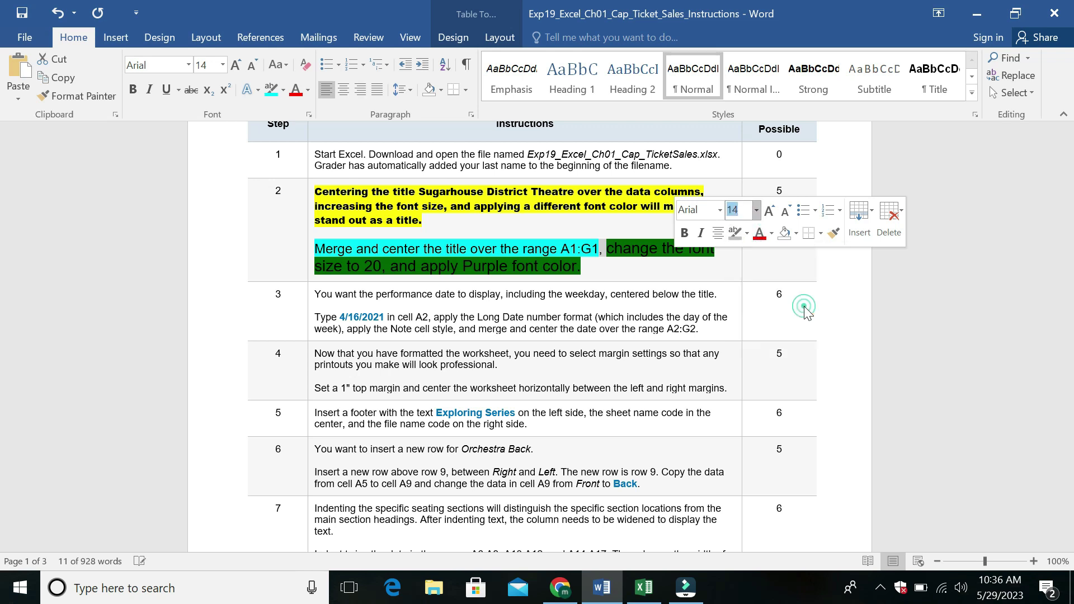
{"action": "left_click", "coordinate": [741, 241]}
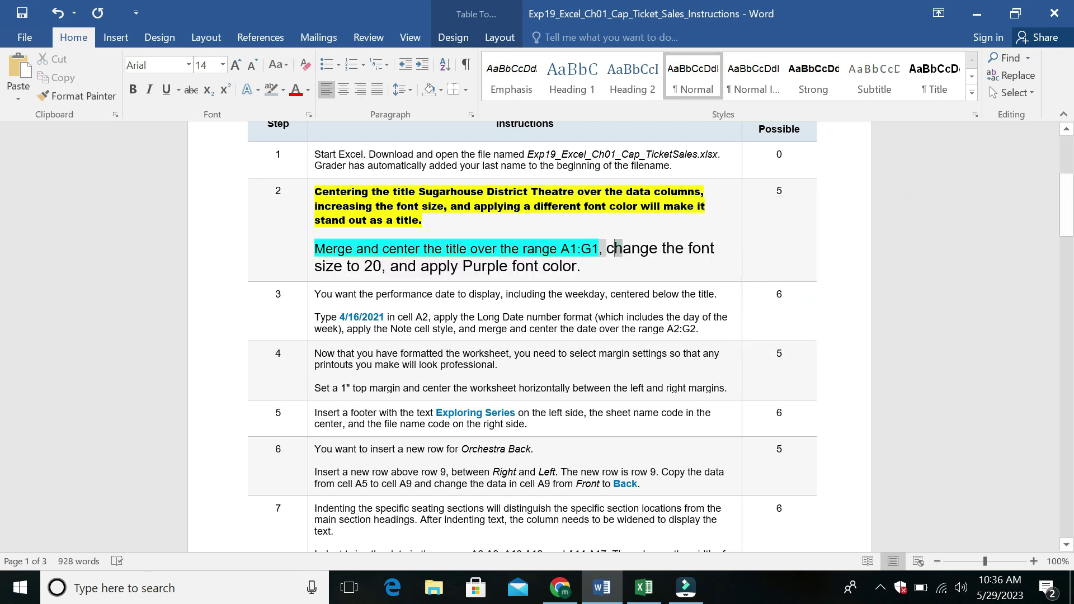
{"action": "left_click", "coordinate": [603, 249], "text": "shift"}
{"action": "left_click", "coordinate": [760, 245]}
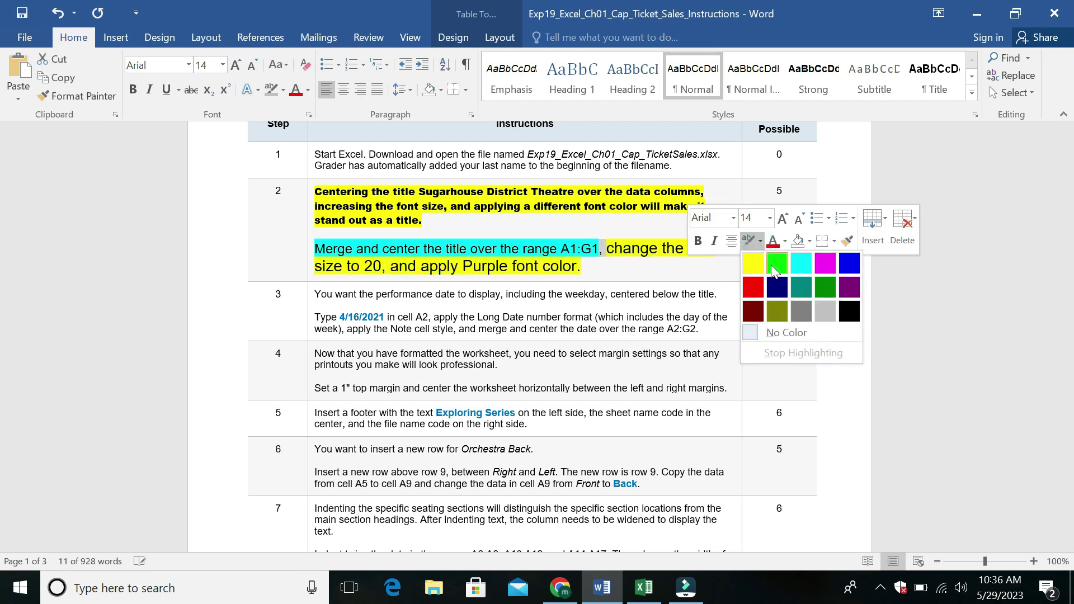
{"action": "left_click", "coordinate": [773, 264]}
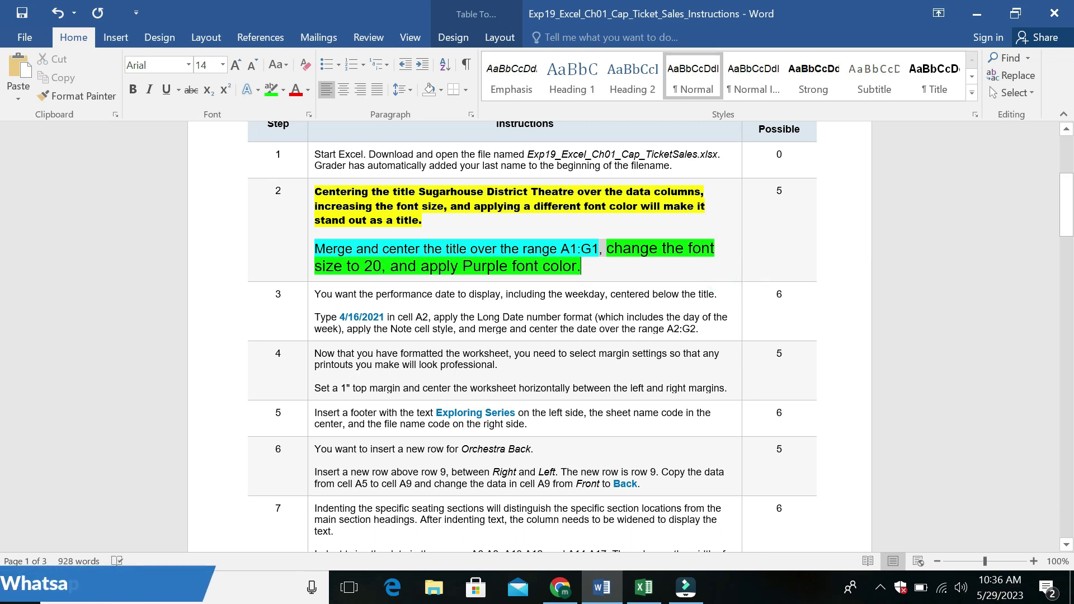
Switch to the Excel workbook and set the merged title to font size 20.
{"action": "left_click", "coordinate": [649, 589]}
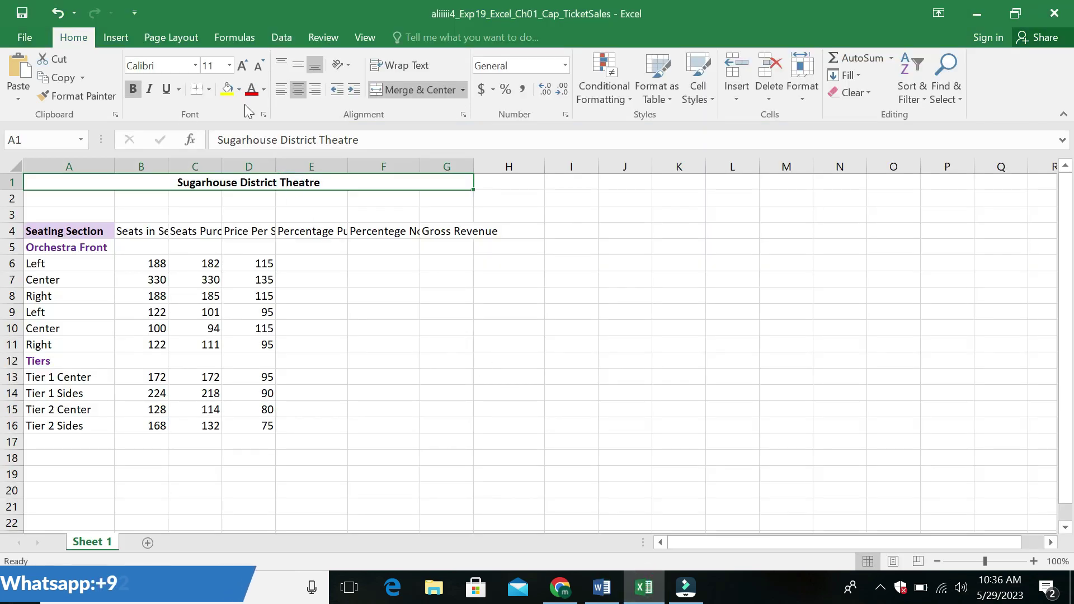
{"action": "left_click", "coordinate": [229, 66]}
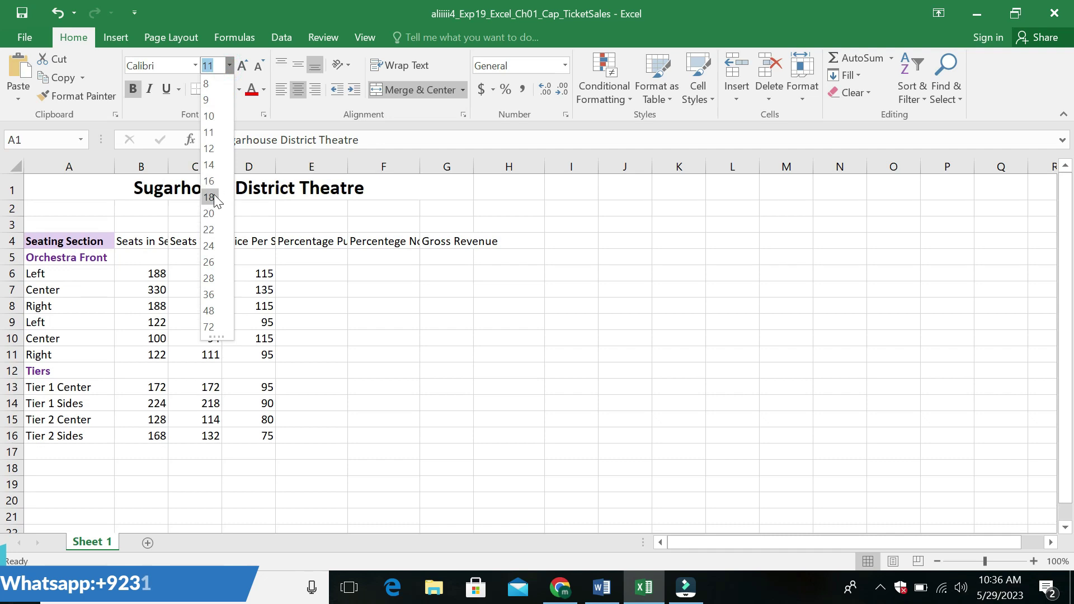
{"action": "left_click", "coordinate": [212, 209]}
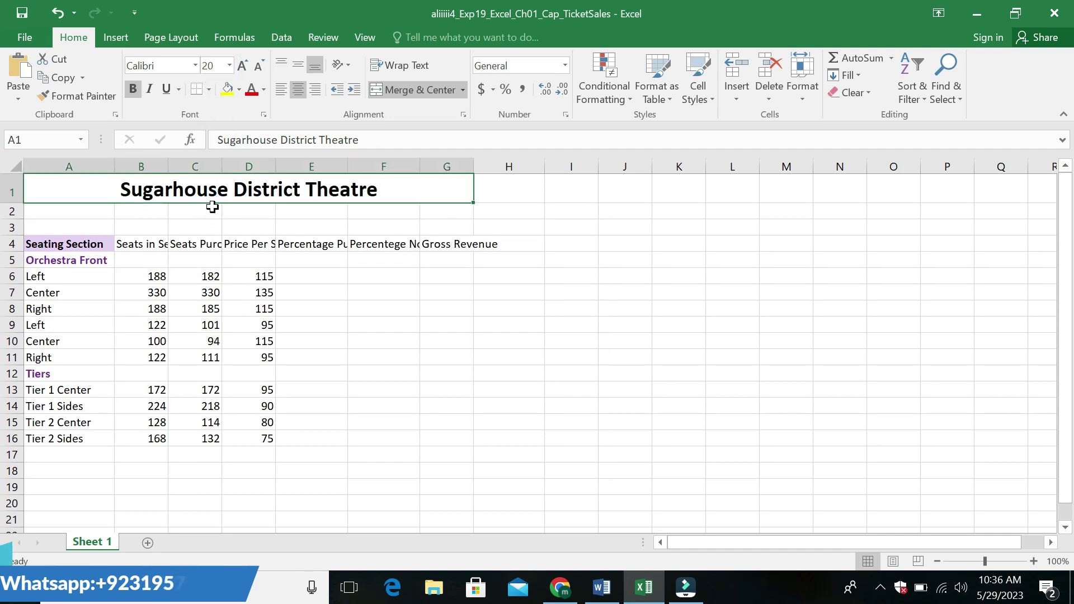
Check the font color instruction in Word, return to Excel and apply the standard Purple font color to the title.
{"action": "left_click", "coordinate": [264, 90]}
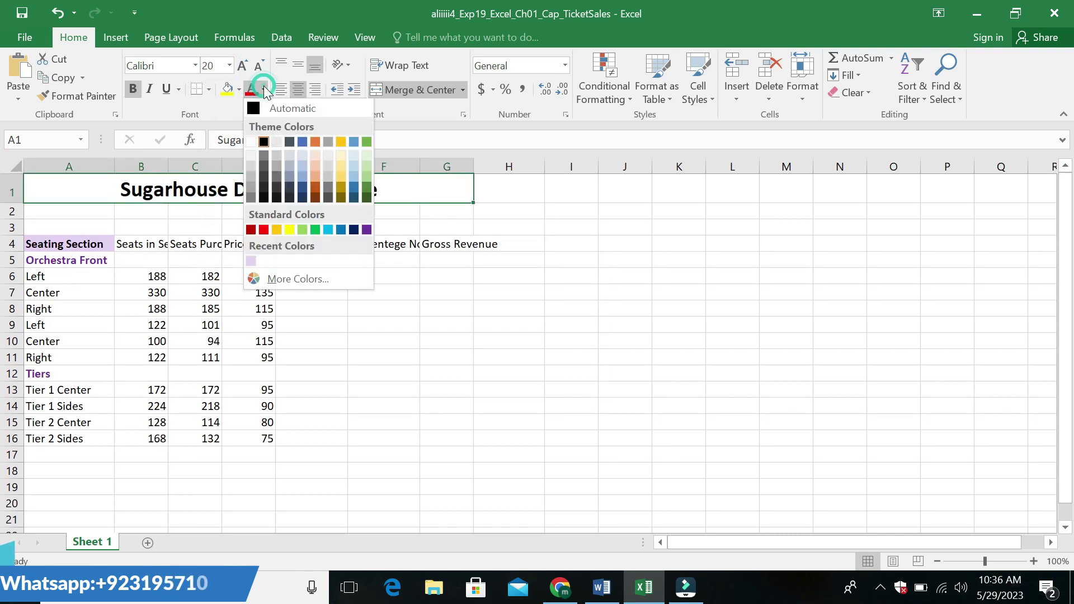
{"action": "left_click", "coordinate": [601, 588]}
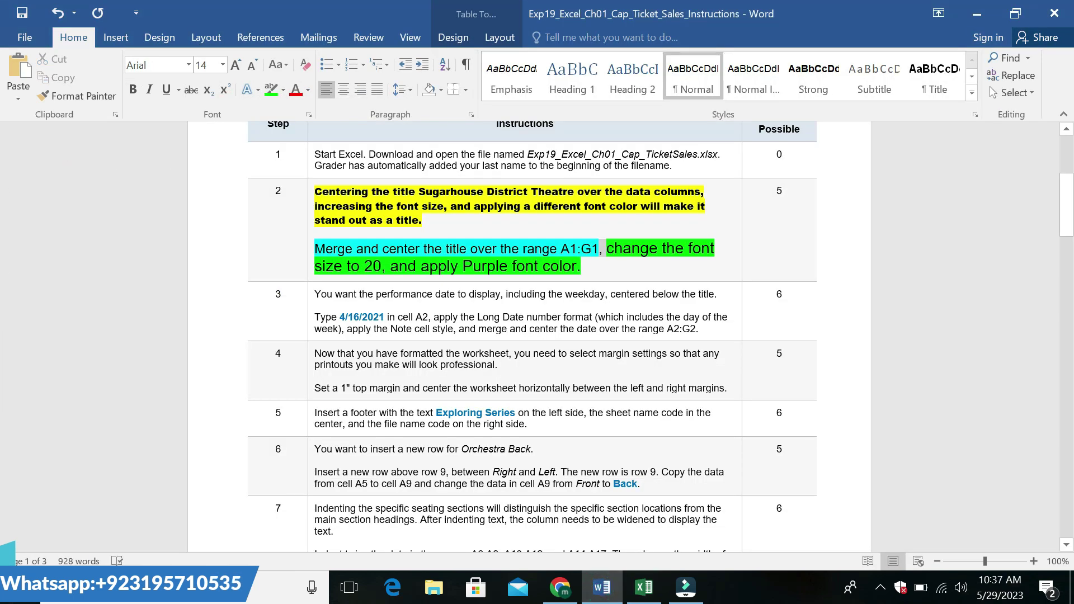
{"action": "left_click_drag", "start_coordinate": [420, 267], "coordinate": [581, 267]}
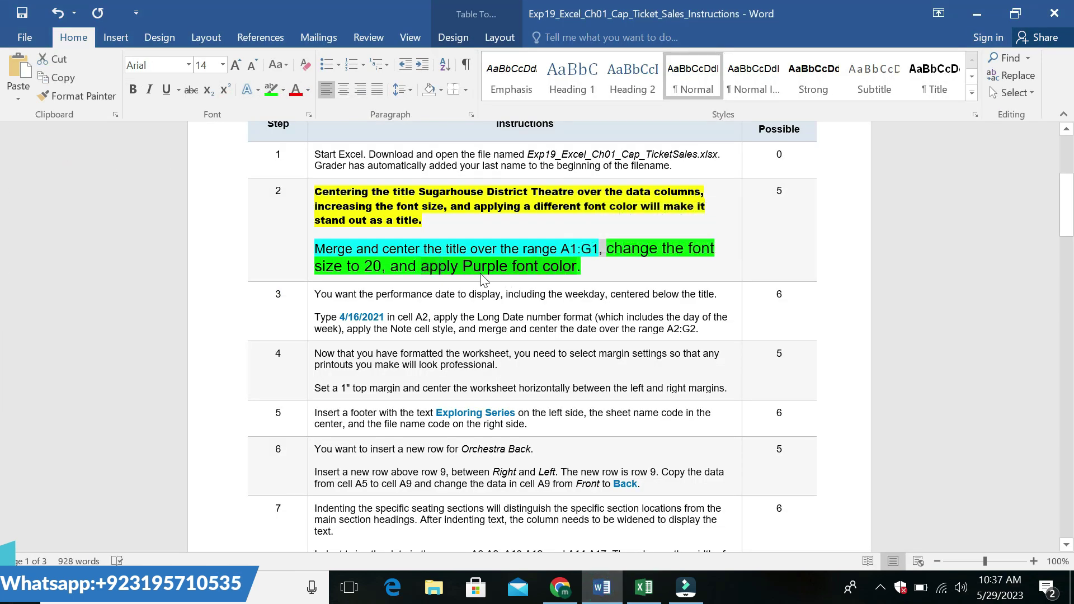
{"action": "left_click", "coordinate": [644, 587]}
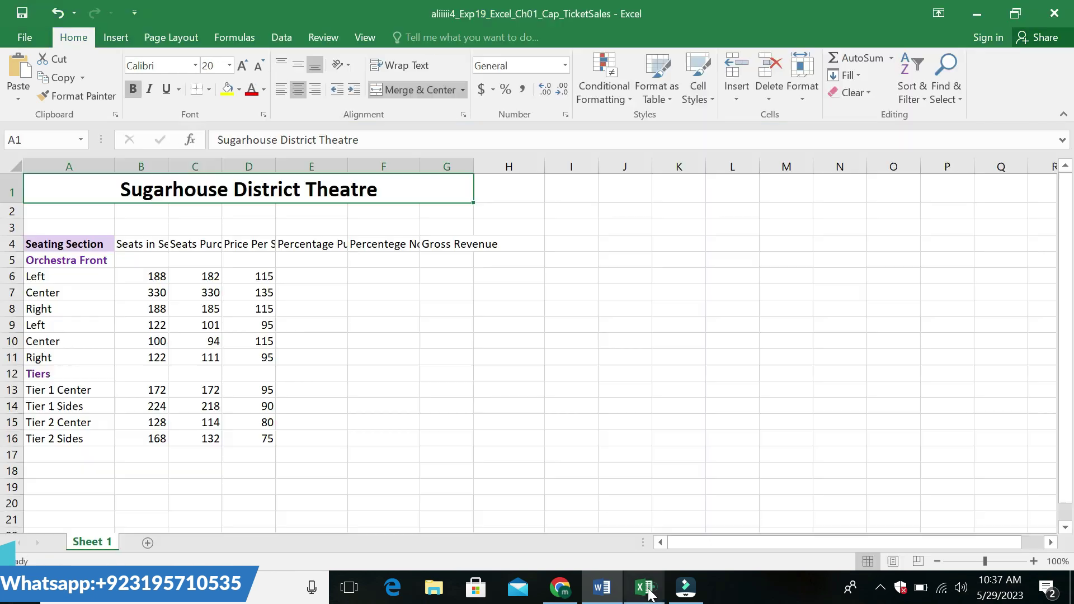
{"action": "left_click", "coordinate": [263, 89]}
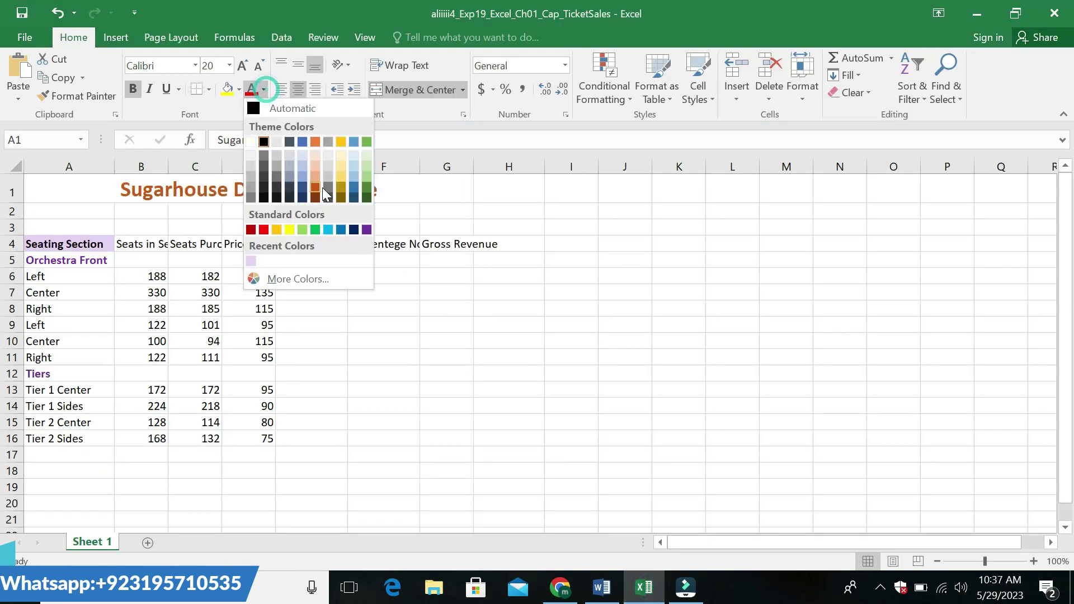
{"action": "left_click", "coordinate": [367, 230]}
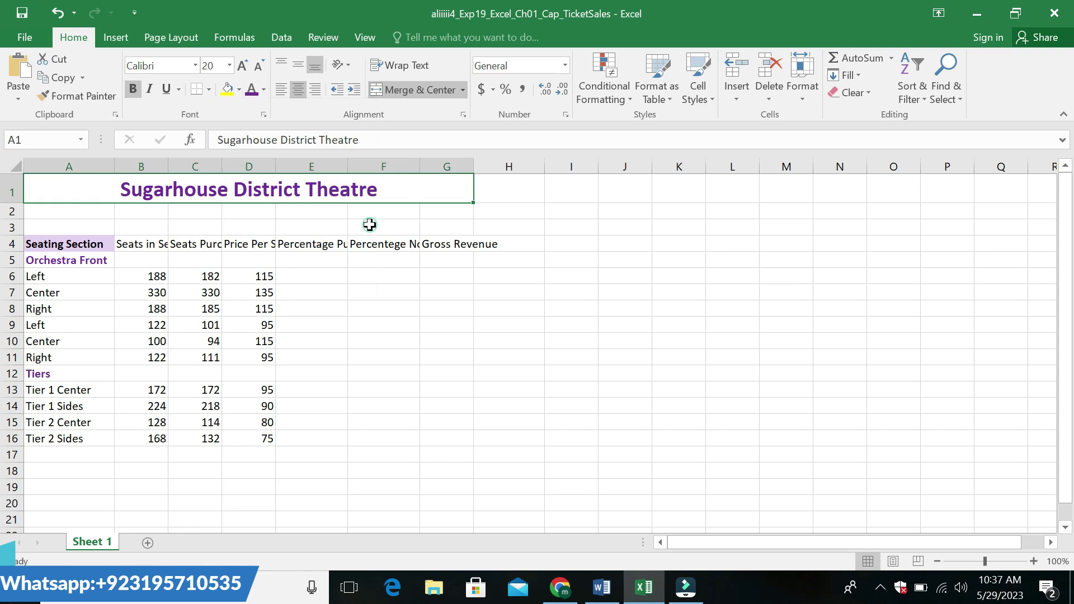
Switch to the Word document and undo all the formatting and highlighting of the Step 2 instruction.
{"action": "left_click", "coordinate": [600, 594]}
{"action": "key", "text": "ctrl+z"}
{"action": "key", "text": "ctrl+z"}
{"action": "key", "text": "ctrl+z"}
{"action": "key", "text": "ctrl+z"}
{"action": "key", "text": "ctrl+z"}
{"action": "key", "text": "ctrl+z"}
{"action": "key", "text": "ctrl+z"}
{"action": "key", "text": "ctrl+z"}
{"action": "key", "text": "ctrl+z"}
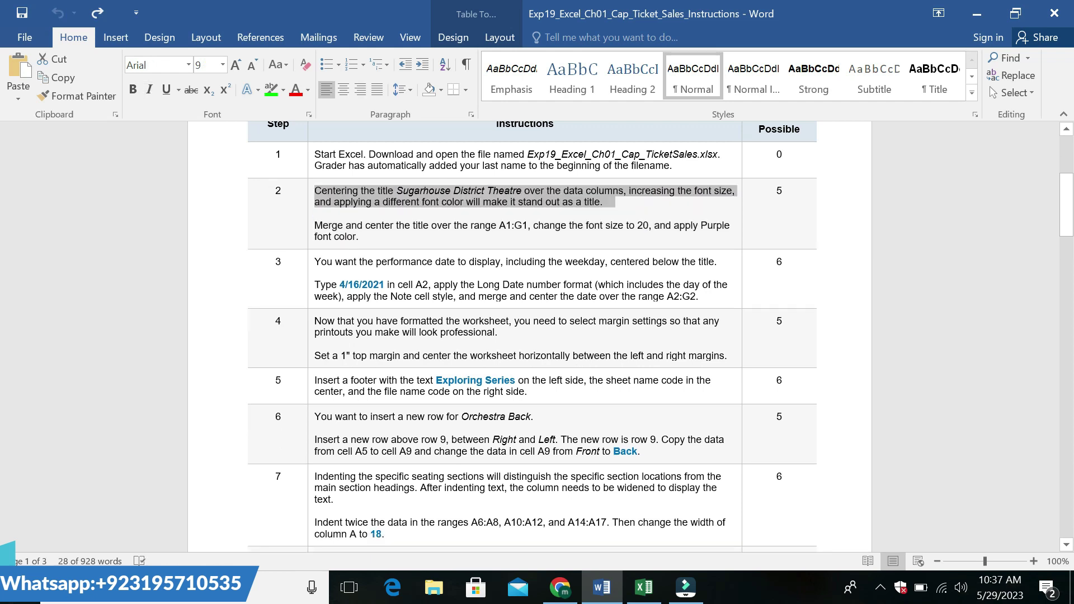
{"action": "left_click", "coordinate": [430, 295]}
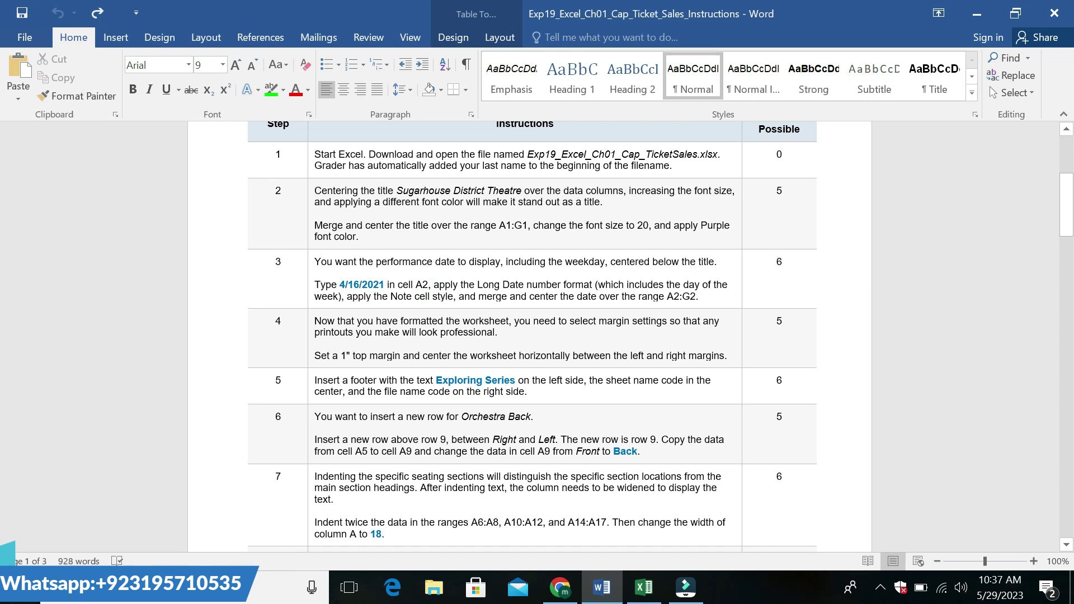
Highlight the first paragraph of the Step 3 instruction, about displaying the performance date, in yellow.
{"action": "left_click_drag", "start_coordinate": [315, 261], "coordinate": [718, 262]}
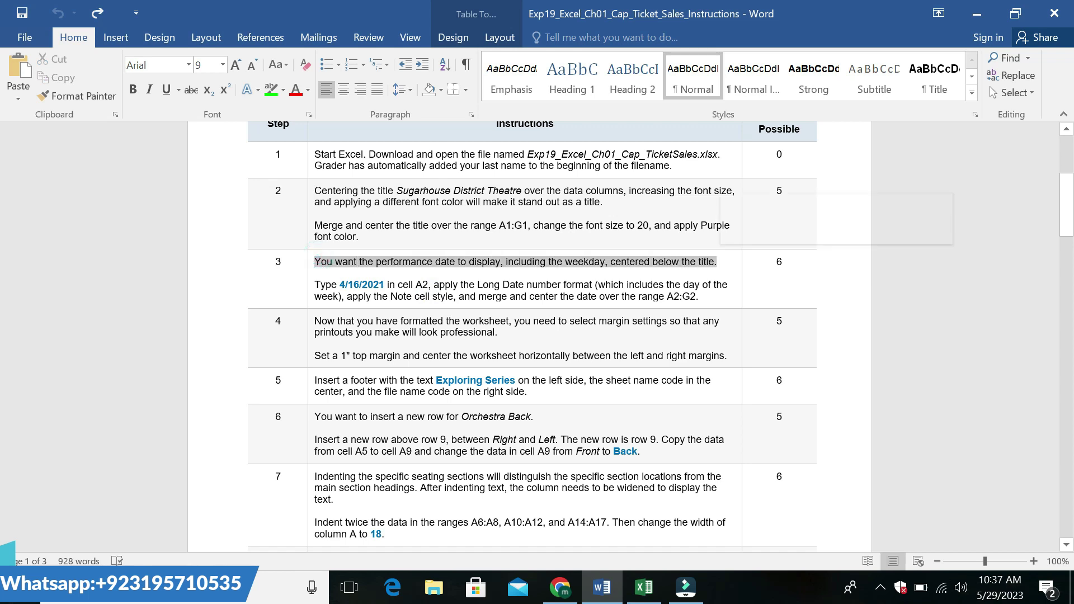
{"action": "left_click", "coordinate": [794, 232]}
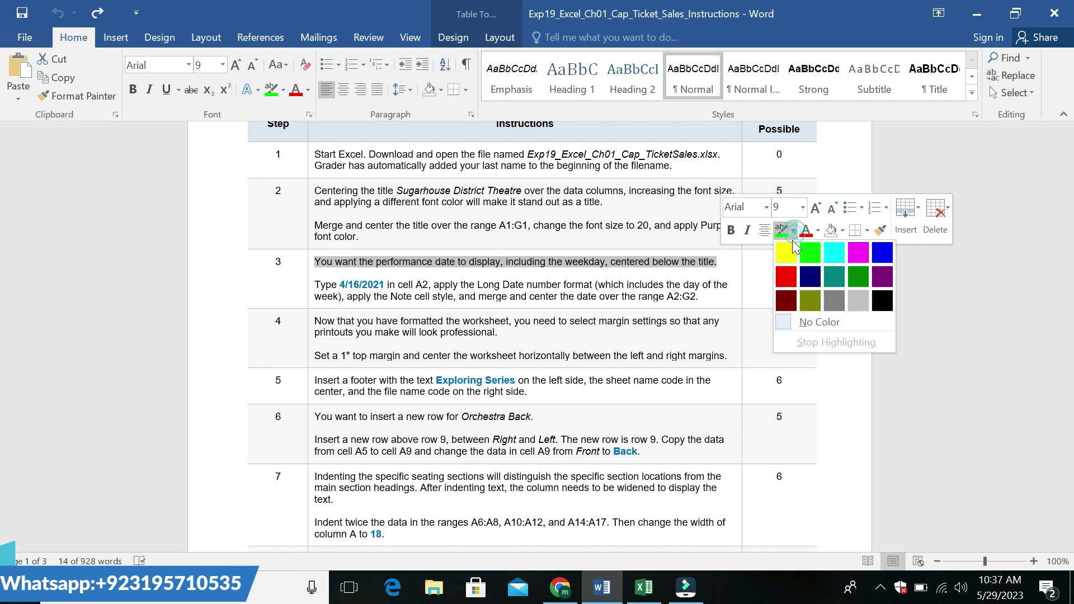
{"action": "left_click", "coordinate": [784, 248]}
{"action": "key", "text": "Right"}
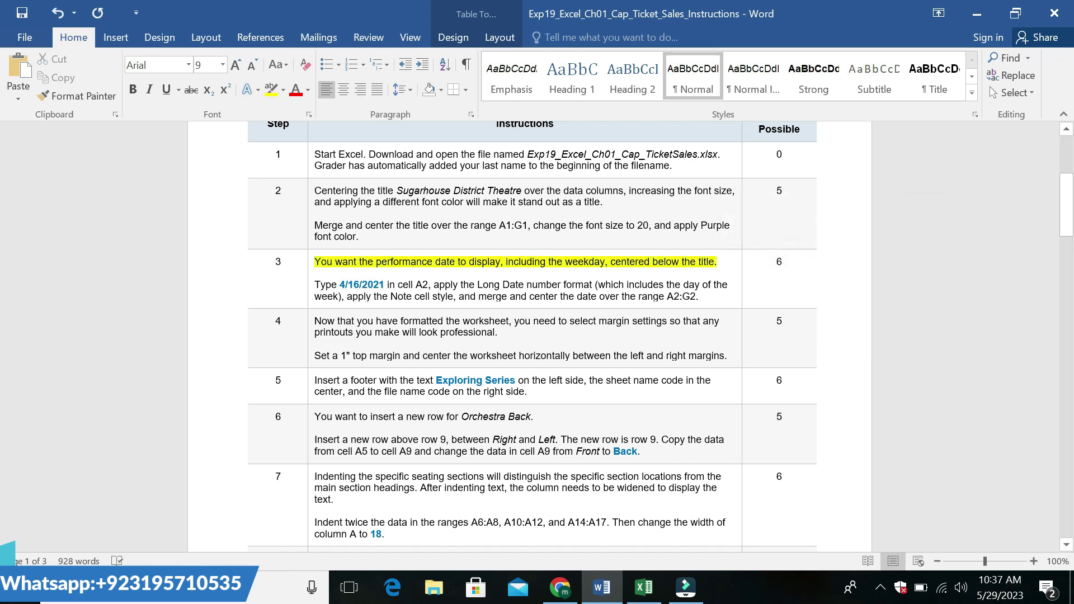
Enlarge the second paragraph of the Step 3 instruction to font size 12 and highlight it in turquoise.
{"action": "left_click_drag", "start_coordinate": [315, 284], "coordinate": [699, 296]}
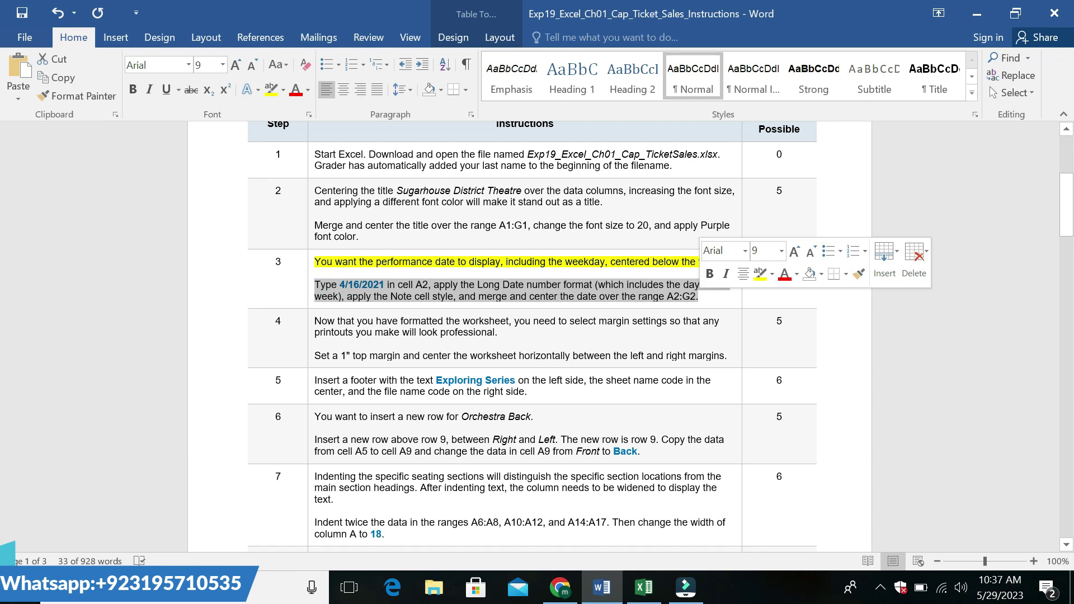
{"action": "left_click", "coordinate": [781, 250]}
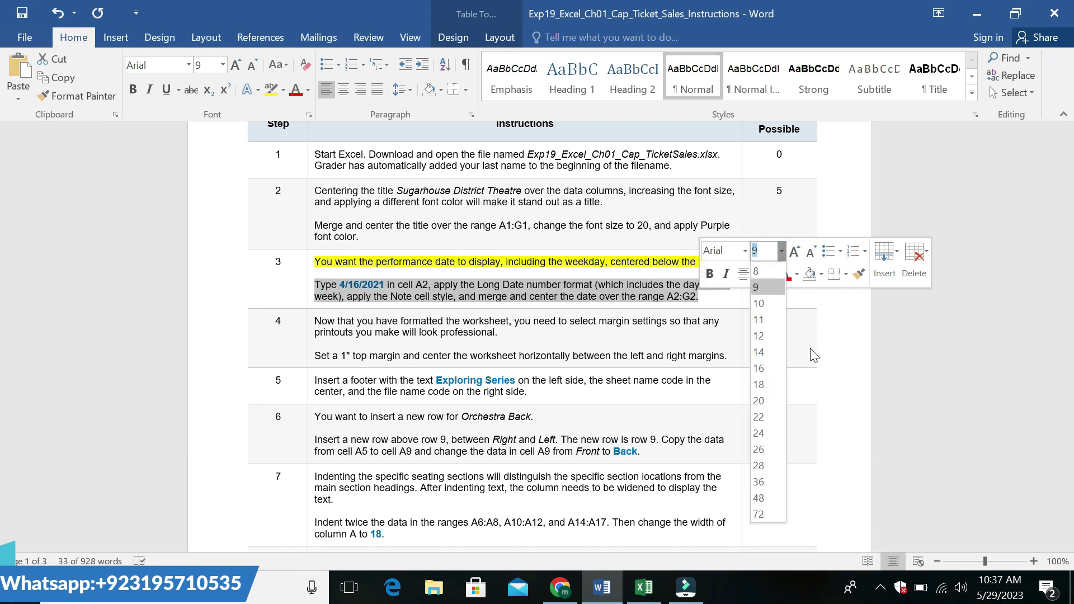
{"action": "left_click", "coordinate": [766, 337]}
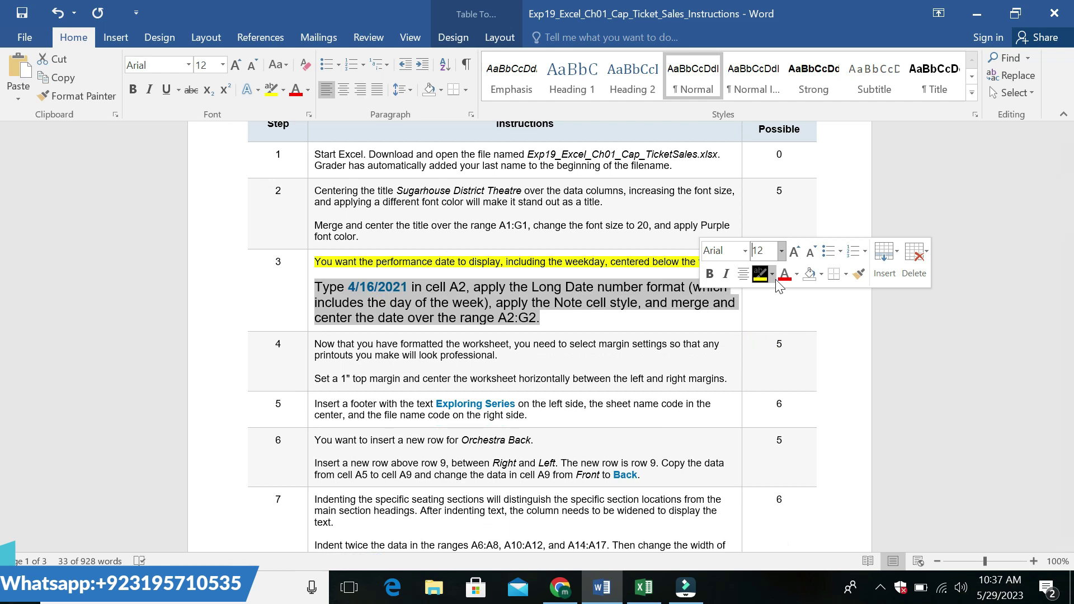
{"action": "left_click", "coordinate": [772, 274]}
{"action": "left_click", "coordinate": [814, 294]}
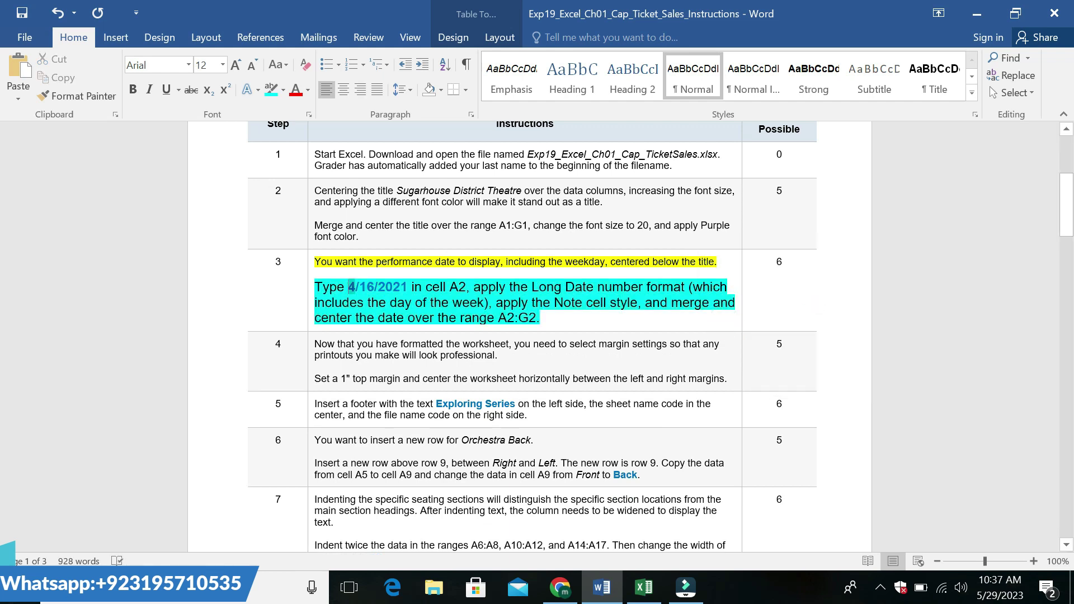
Review the date in the Step 3 instruction and recolor the highlight of its entry and Long Date part to light gray.
{"action": "left_click_drag", "start_coordinate": [349, 287], "coordinate": [410, 289]}
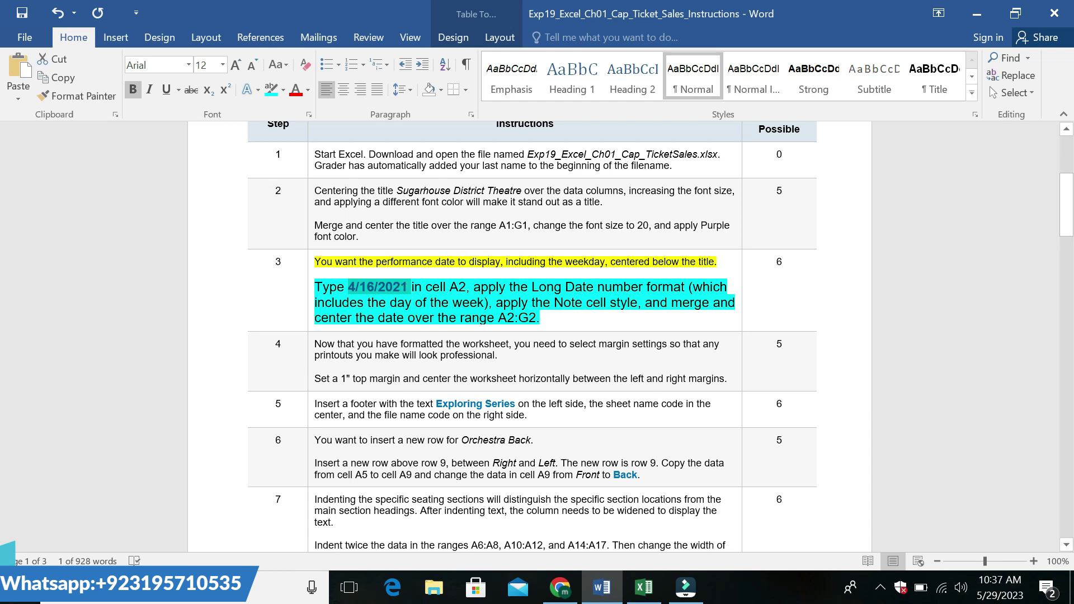
{"action": "left_click", "coordinate": [389, 288]}
{"action": "left_click", "coordinate": [316, 283]}
{"action": "left_click_drag", "start_coordinate": [316, 285], "coordinate": [540, 318]}
{"action": "left_click", "coordinate": [502, 302]}
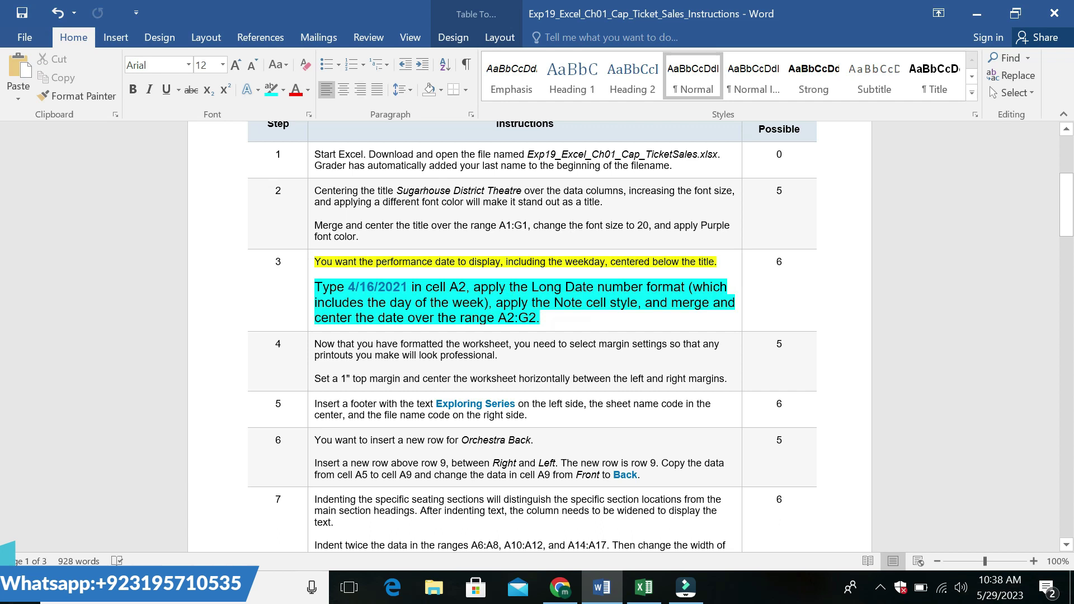
{"action": "left_click_drag", "start_coordinate": [315, 287], "coordinate": [494, 302]}
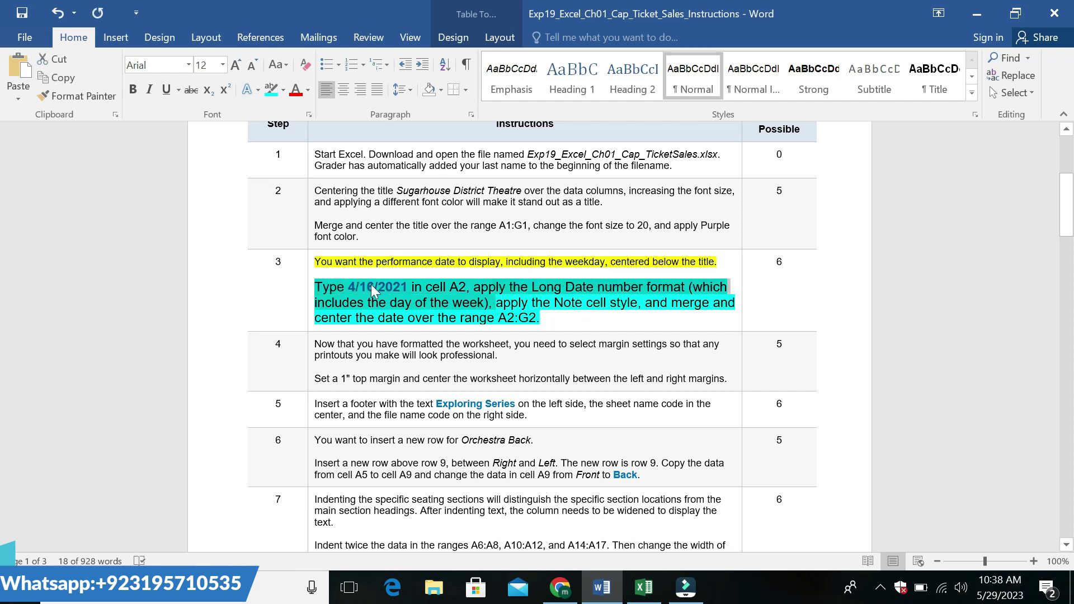
{"action": "left_click", "coordinate": [437, 284]}
{"action": "left_click_drag", "start_coordinate": [329, 287], "coordinate": [494, 303]}
{"action": "left_click", "coordinate": [560, 279]}
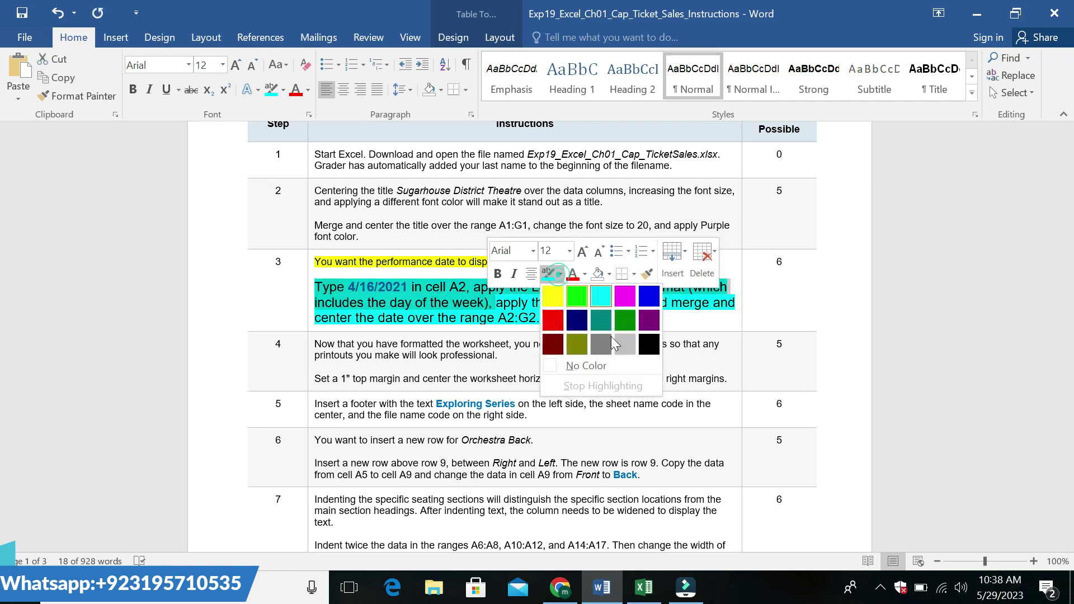
{"action": "left_click", "coordinate": [625, 338]}
{"action": "left_click", "coordinate": [547, 344]}
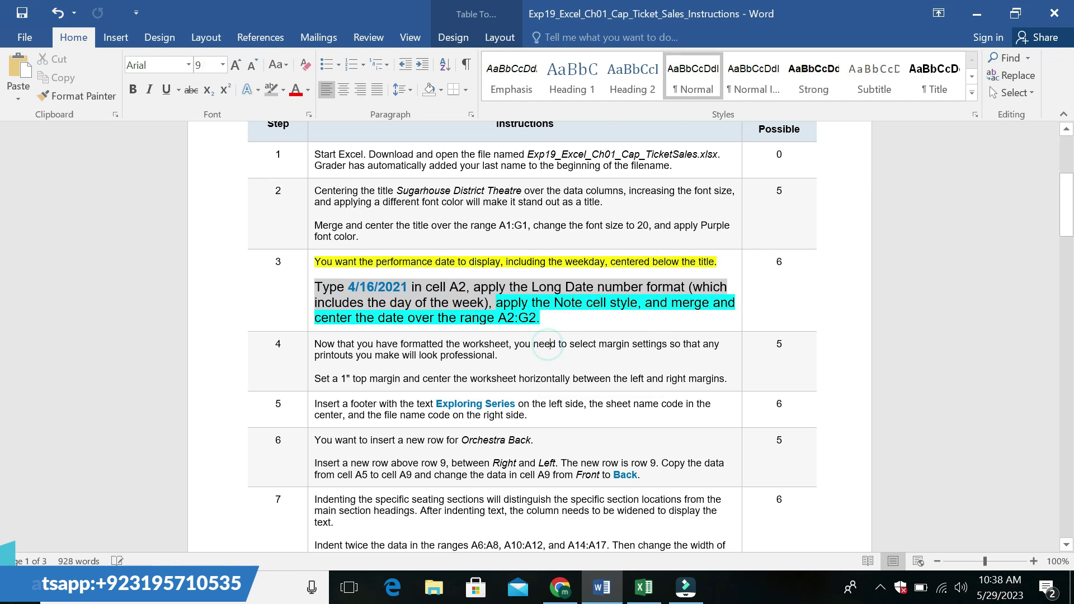
Switch to the Excel workbook and enter the date 4/16/2021 in cell A2.
{"action": "left_click", "coordinate": [643, 587]}
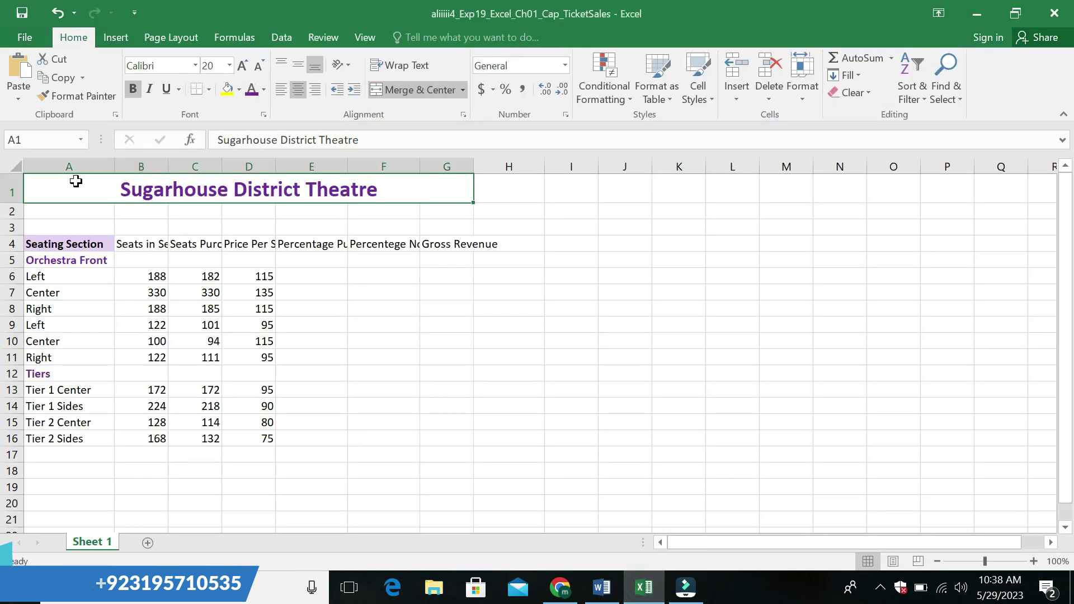
{"action": "left_click", "coordinate": [66, 214]}
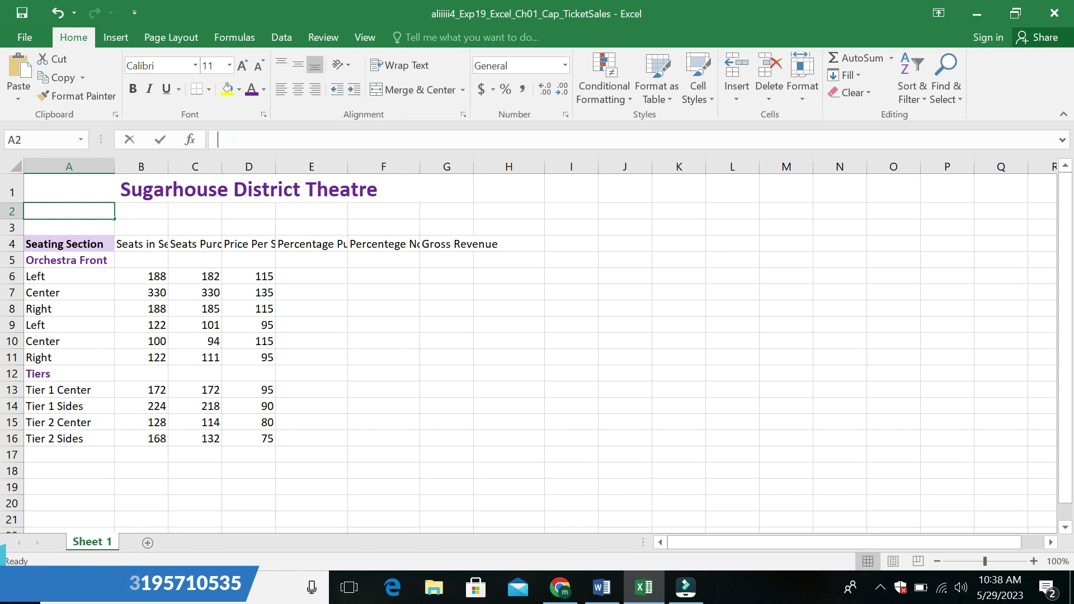
{"action": "key", "text": "F2"}
{"action": "type", "text": "4/16/2021"}
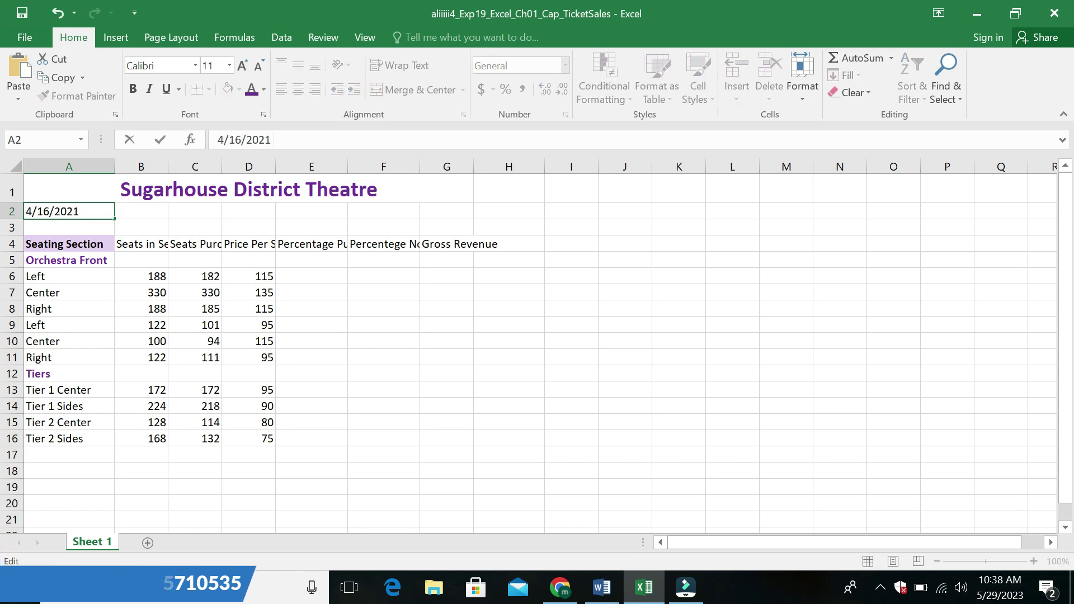
{"action": "key", "text": "Return"}
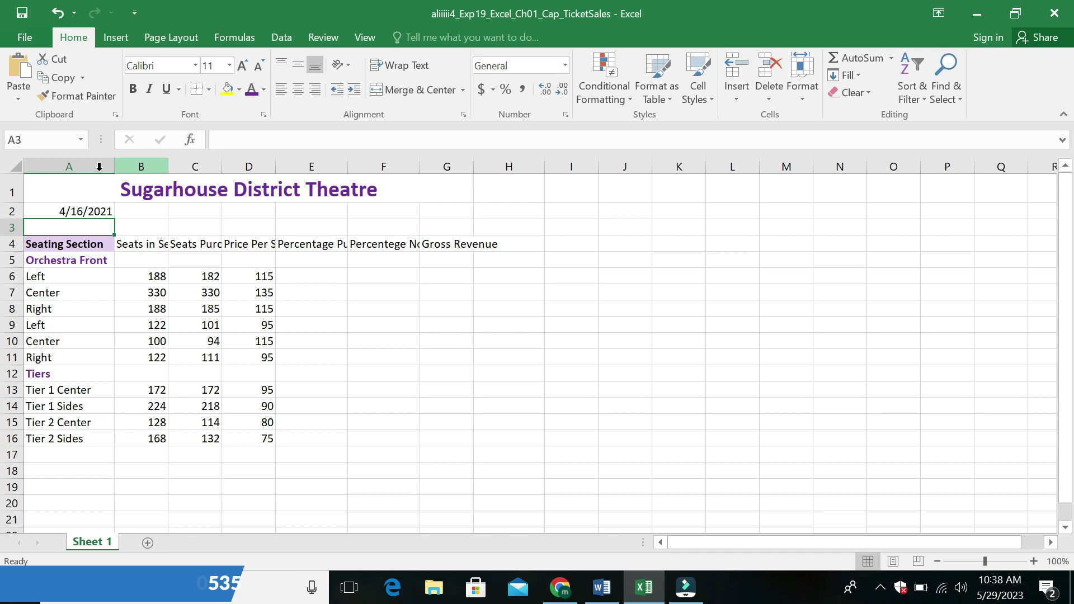
Apply the Long Date number format to the date in cell A2.
{"action": "left_click", "coordinate": [76, 210]}
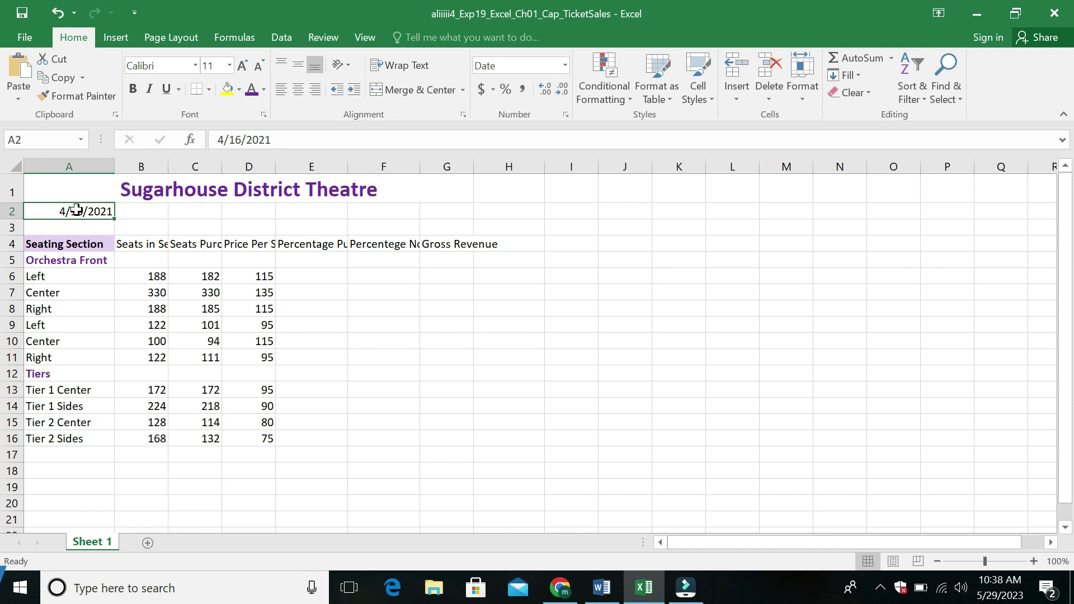
{"action": "left_click", "coordinate": [565, 66]}
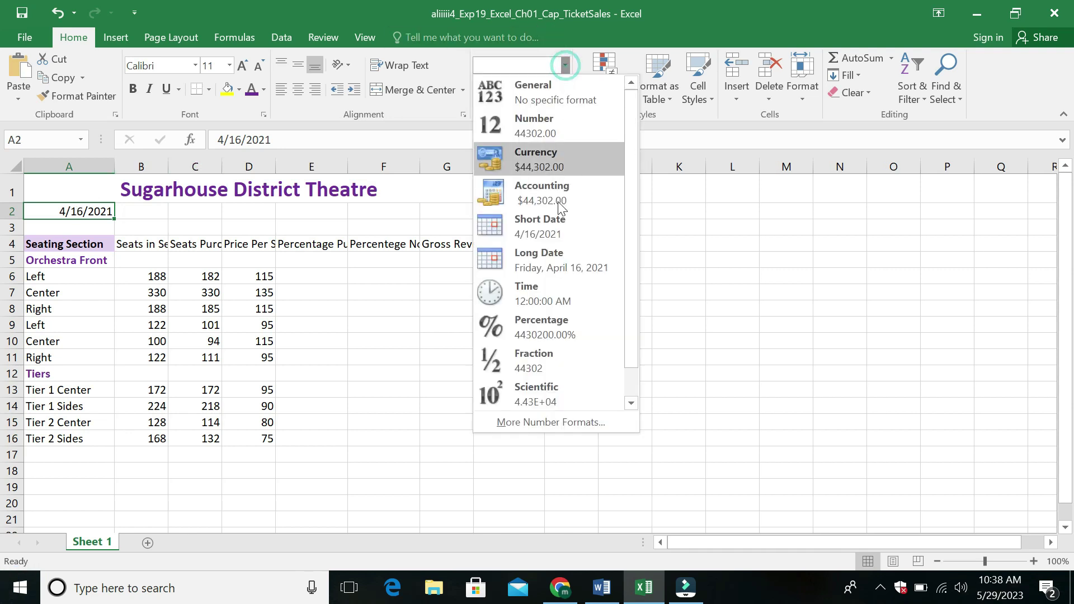
{"action": "left_click", "coordinate": [561, 264]}
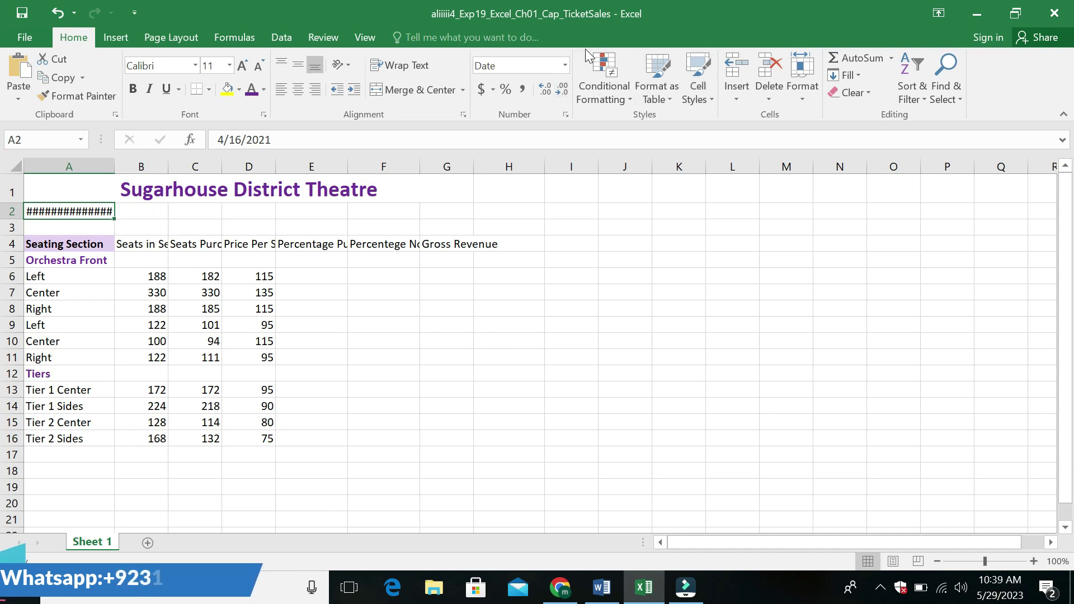
{"action": "left_click", "coordinate": [566, 65]}
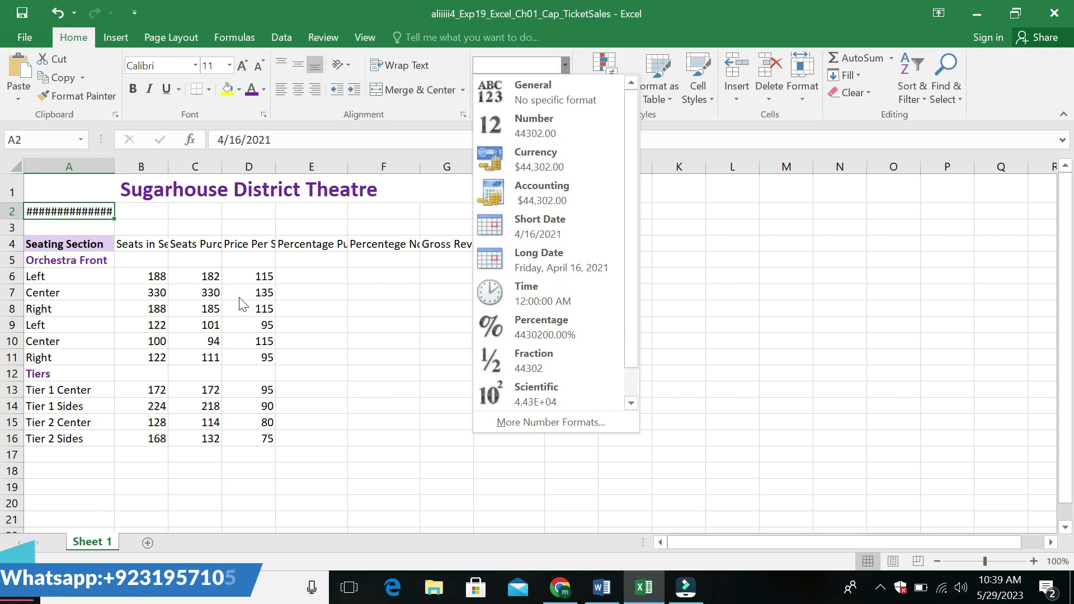
{"action": "left_click", "coordinate": [363, 339]}
Switch to the Word document and highlight the Note cell style and merge part of the Step 3 instruction in yellow.
{"action": "left_click", "coordinate": [602, 587]}
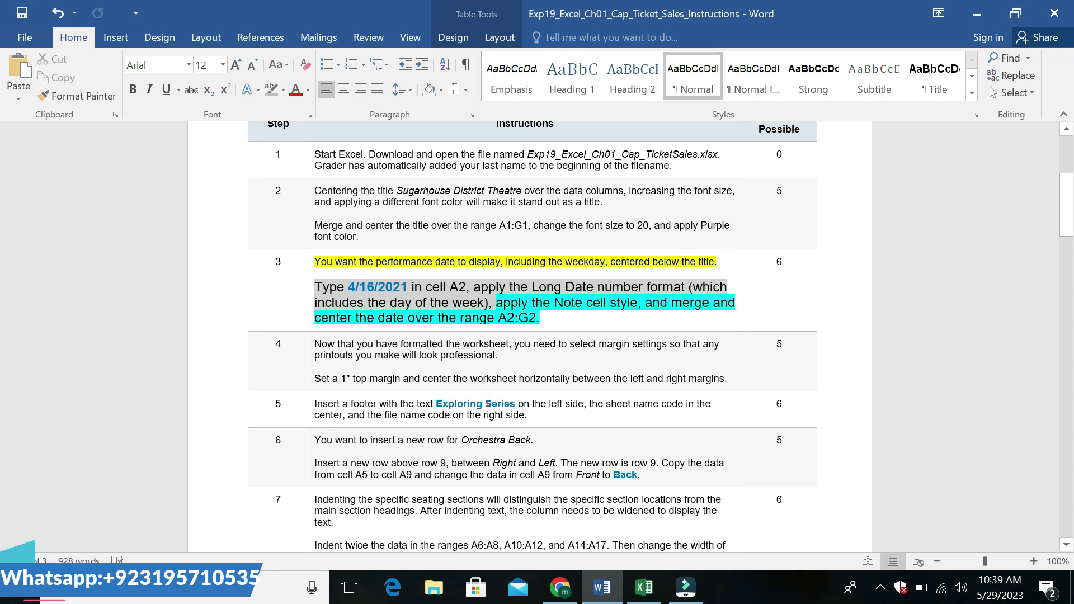
{"action": "left_click", "coordinate": [519, 302], "text": "shift"}
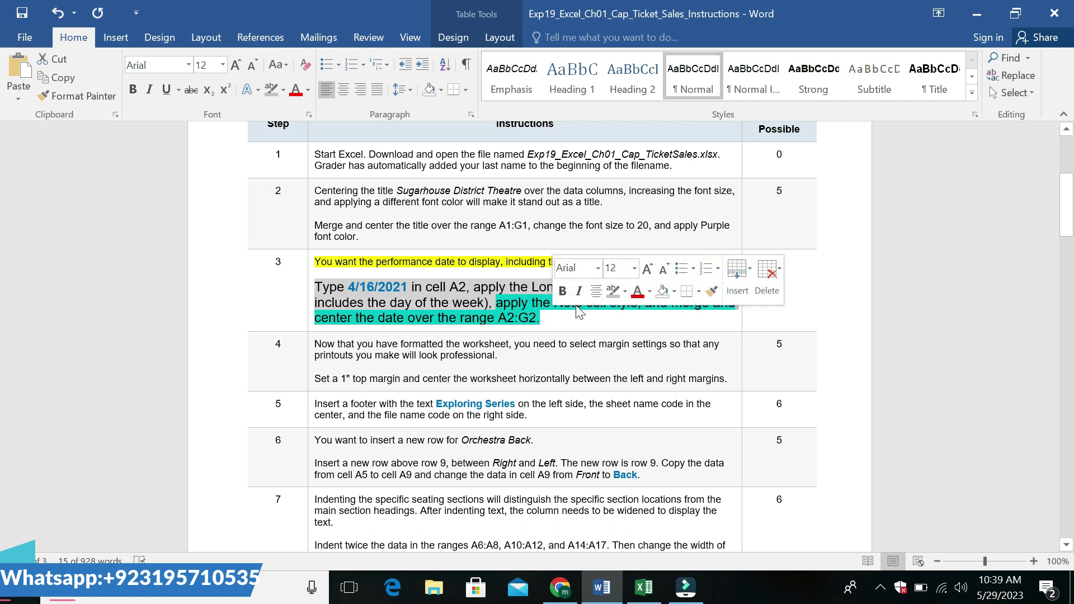
{"action": "left_click", "coordinate": [624, 292]}
{"action": "left_click", "coordinate": [617, 305]}
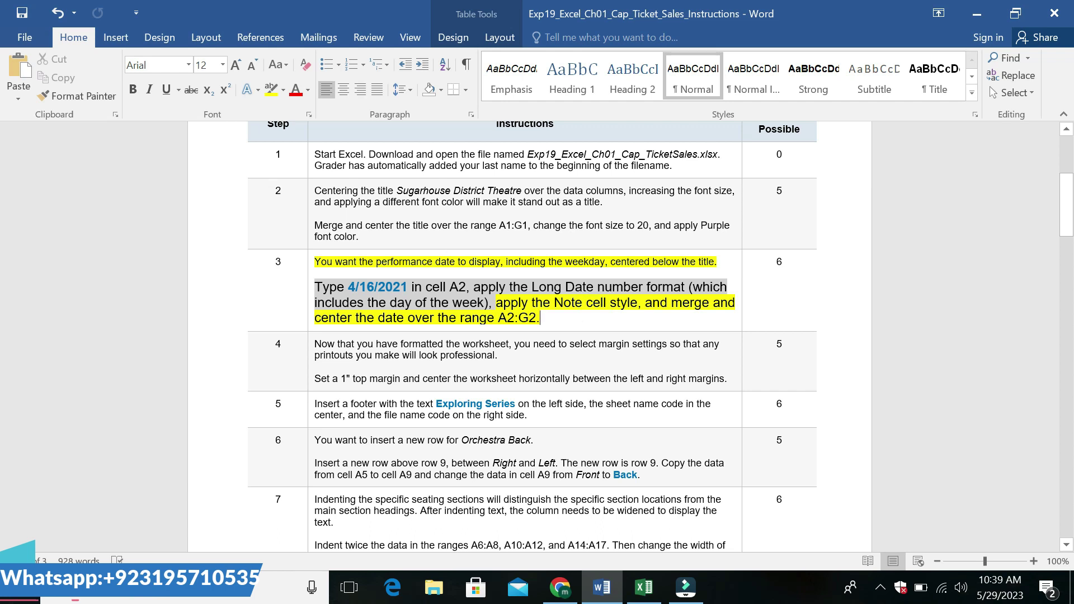
Copy the range reference A2:G2 from the Step 3 instruction, select that range in Excel, and merge and center the date across it.
{"action": "left_click_drag", "start_coordinate": [497, 317], "coordinate": [532, 323]}
{"action": "key", "text": "ctrl+c"}
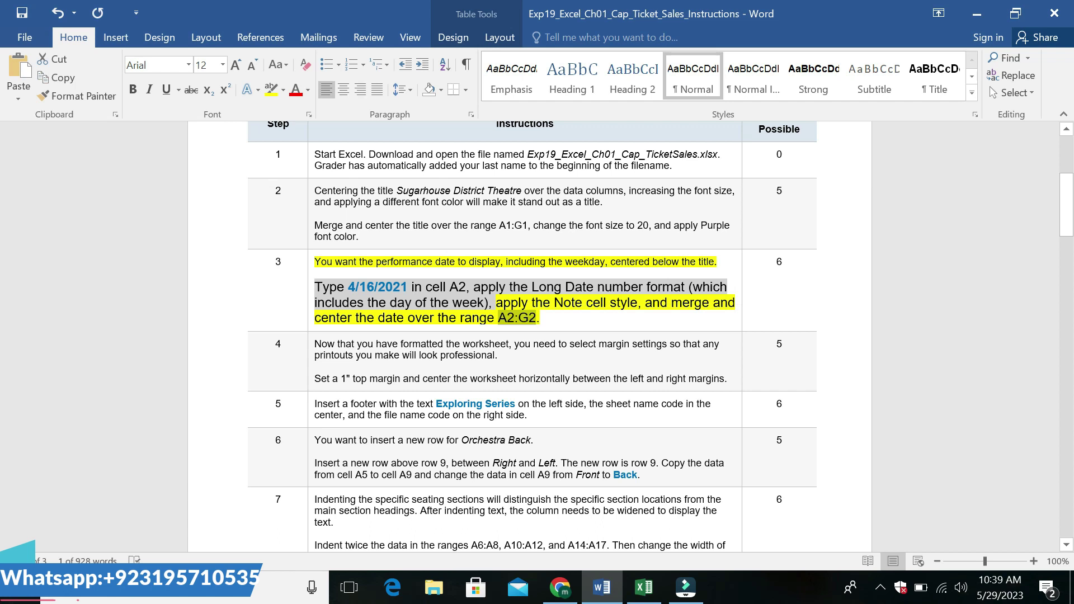
{"action": "left_click", "coordinate": [644, 587]}
{"action": "left_click", "coordinate": [52, 140]}
{"action": "key", "text": "ctrl+v"}
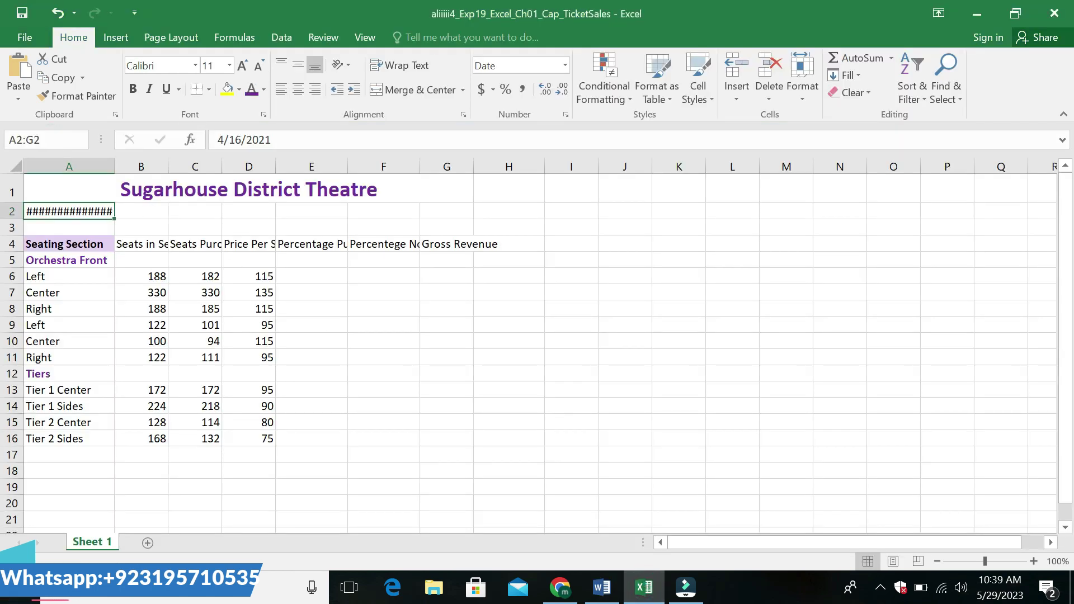
{"action": "key", "text": "Return"}
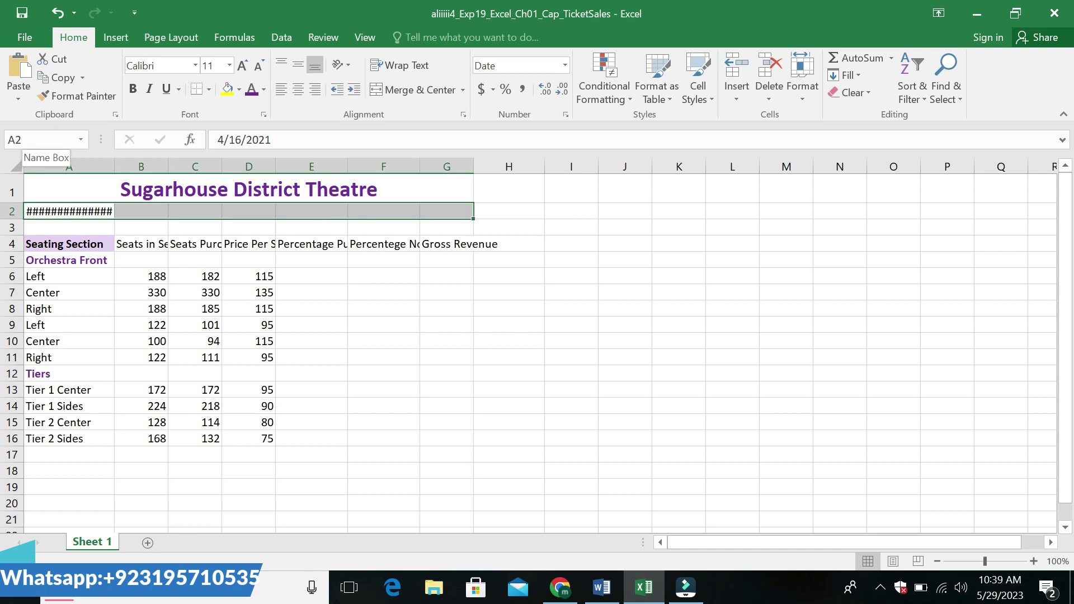
{"action": "left_click", "coordinate": [399, 92]}
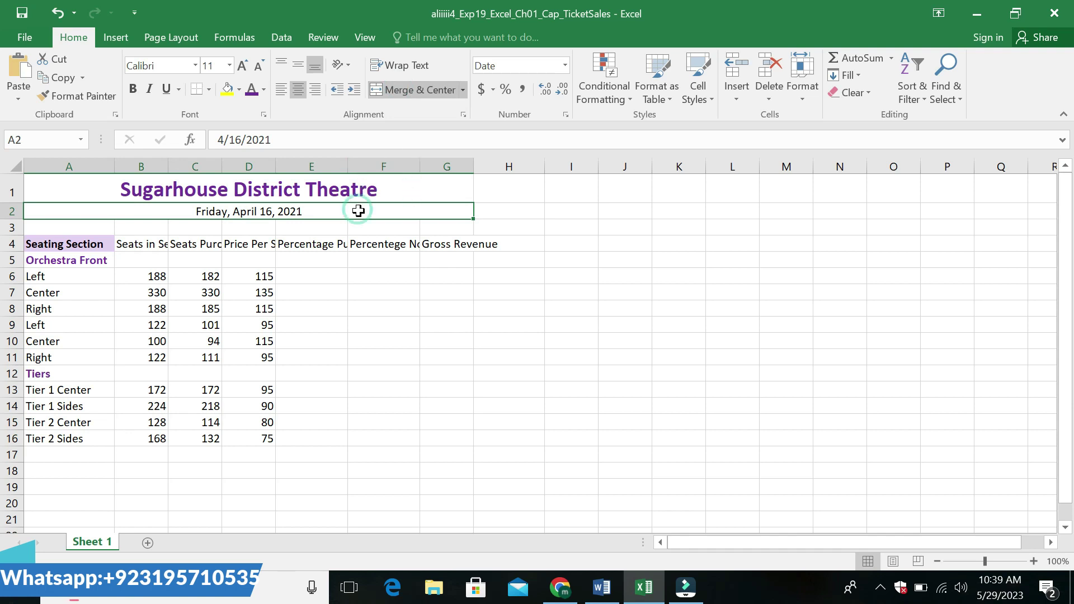
Check the cell style instruction in Word, return to Excel and apply the Note cell style to the merged date.
{"action": "left_click", "coordinate": [602, 589]}
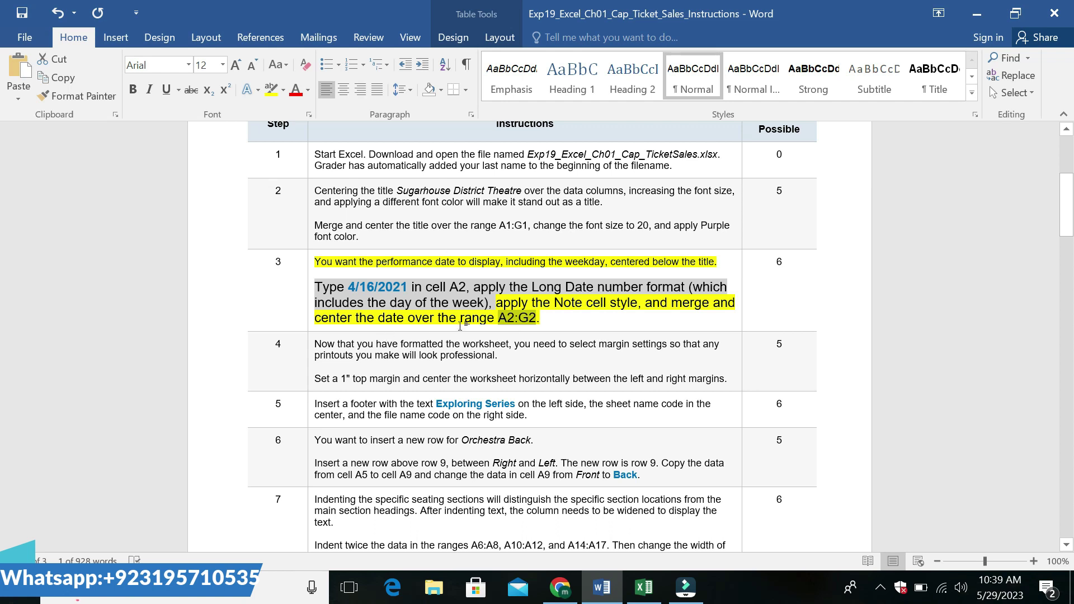
{"action": "left_click", "coordinate": [644, 587]}
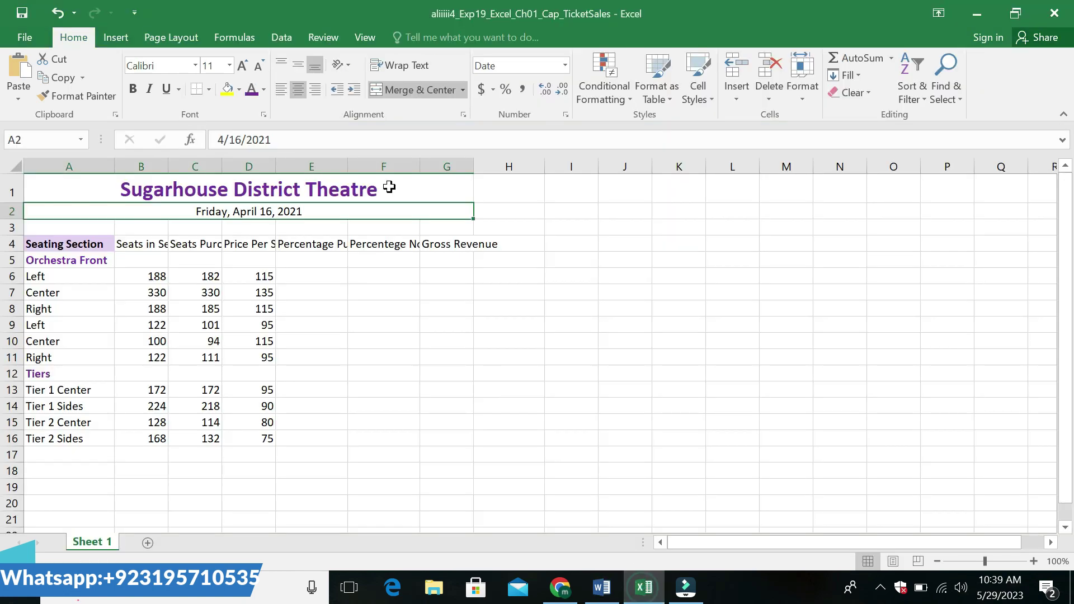
{"action": "left_click", "coordinate": [709, 76]}
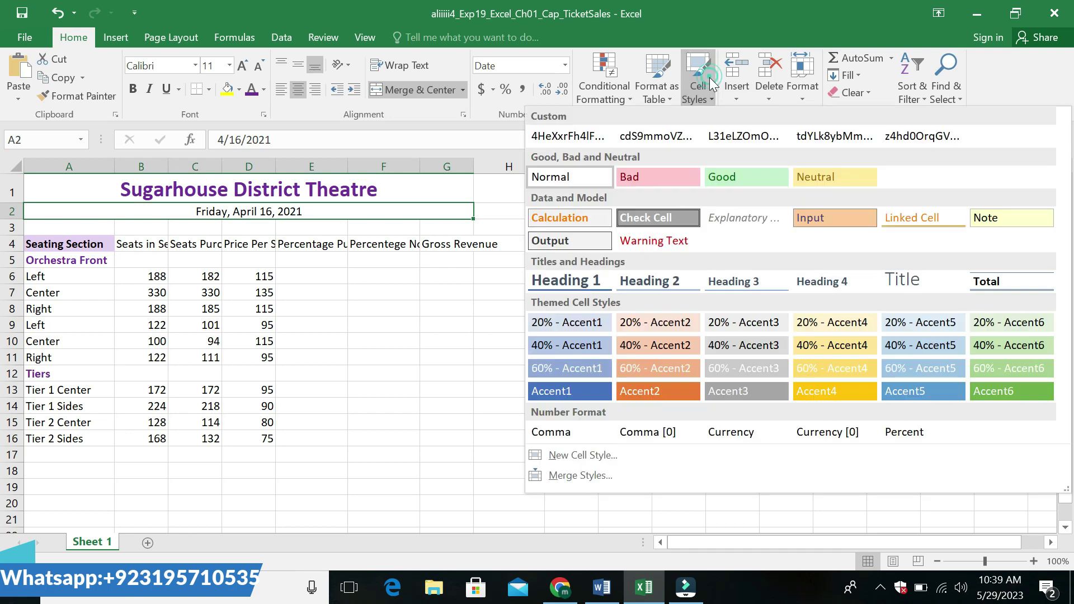
{"action": "left_click", "coordinate": [1003, 223]}
{"action": "left_click", "coordinate": [693, 280]}
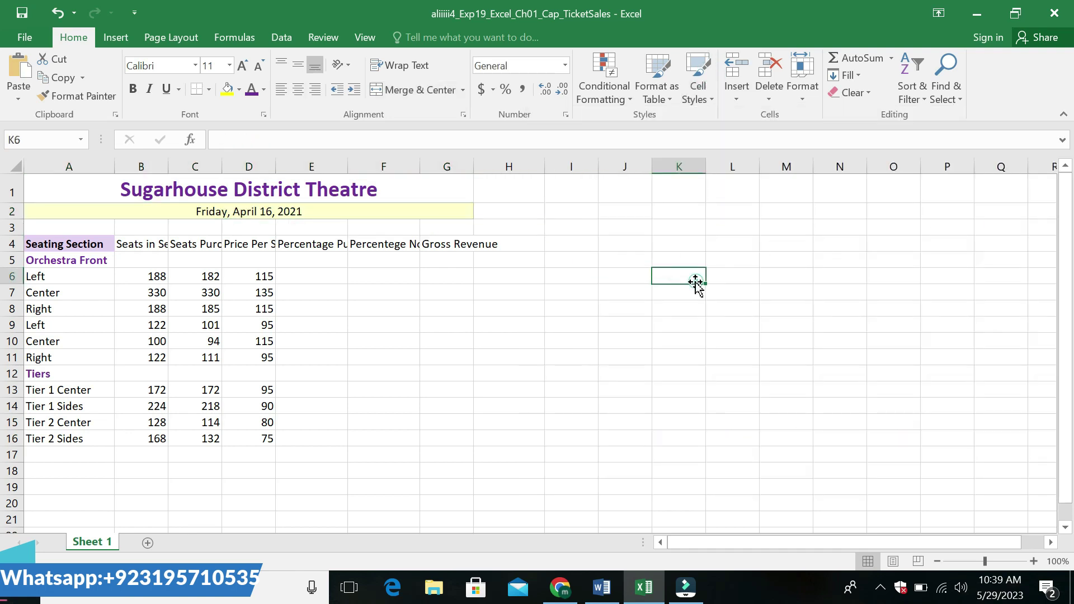
Switch to the Word document and undo all the formatting and highlighting of the Step 3 instruction.
{"action": "left_click", "coordinate": [600, 588]}
{"action": "key", "text": "ctrl+z"}
{"action": "key", "text": "ctrl+z"}
{"action": "key", "text": "ctrl+z"}
{"action": "key", "text": "ctrl+z"}
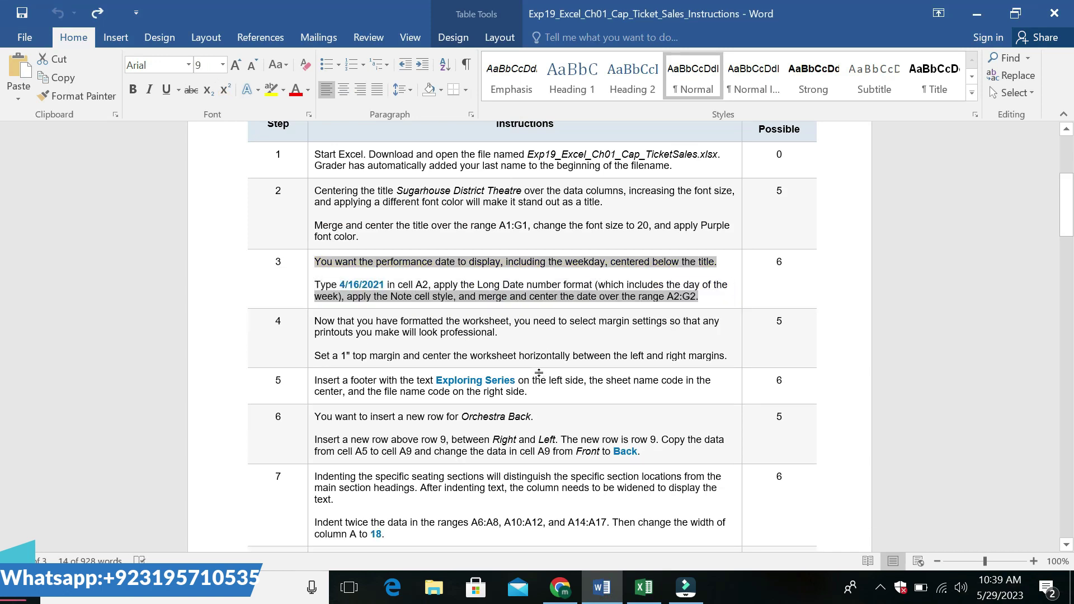
Set the first paragraph of the Step 4 instruction in Arial Black and highlight its 1" top margin and centering sentence in yellow.
{"action": "left_click_drag", "start_coordinate": [314, 321], "coordinate": [516, 334]}
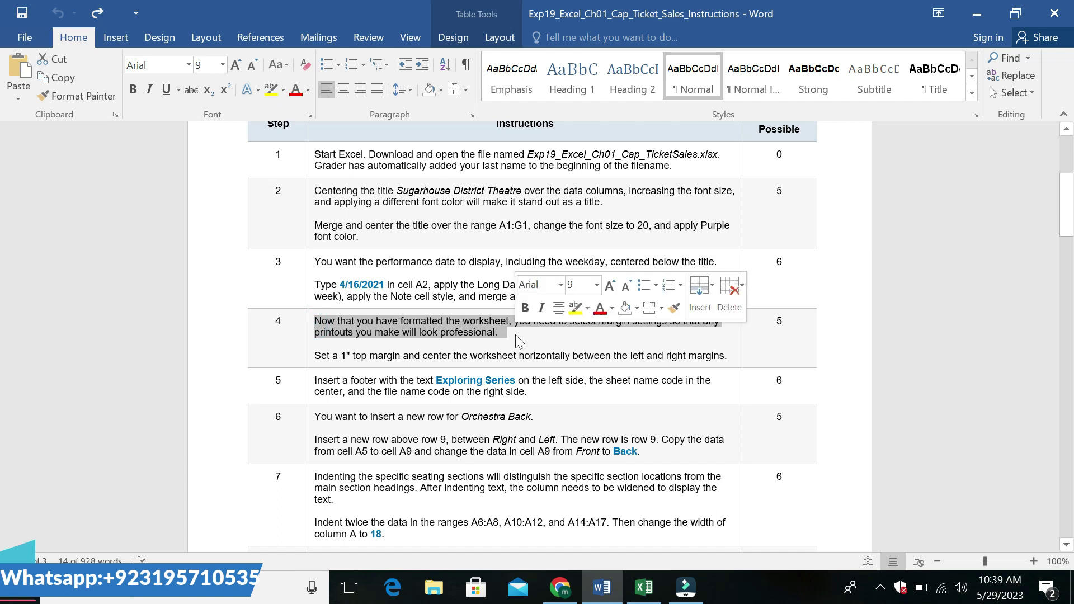
{"action": "left_click", "coordinate": [560, 286]}
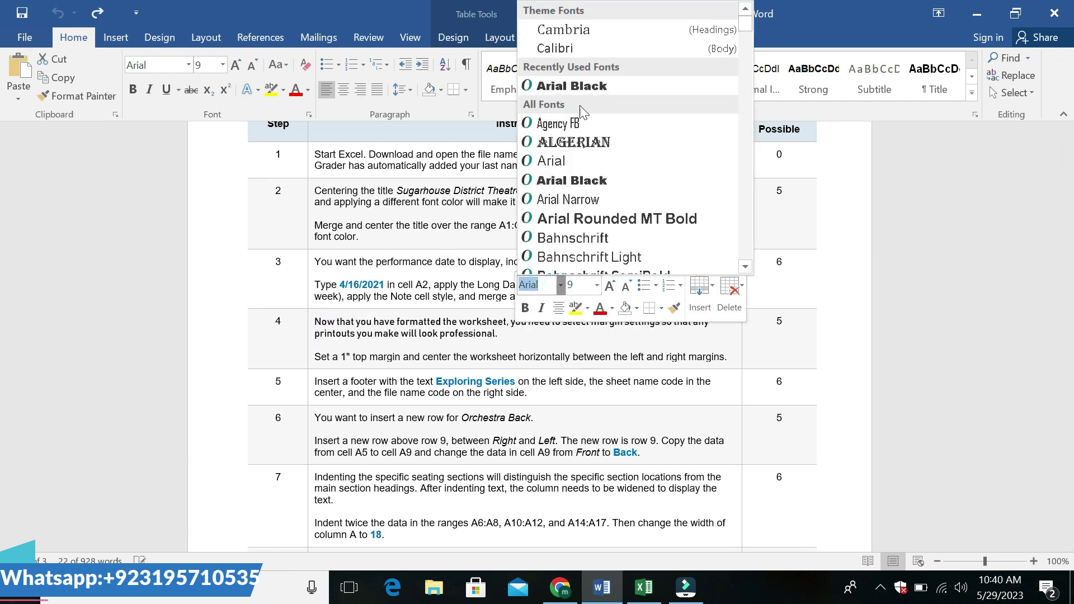
{"action": "left_click", "coordinate": [579, 89]}
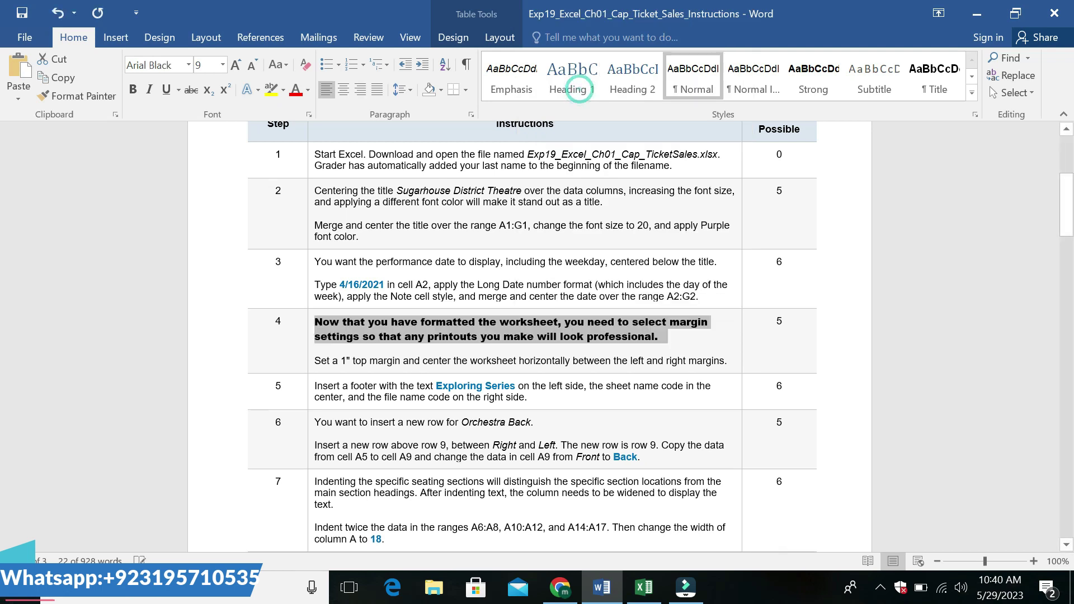
{"action": "left_click_drag", "start_coordinate": [315, 361], "coordinate": [725, 360]}
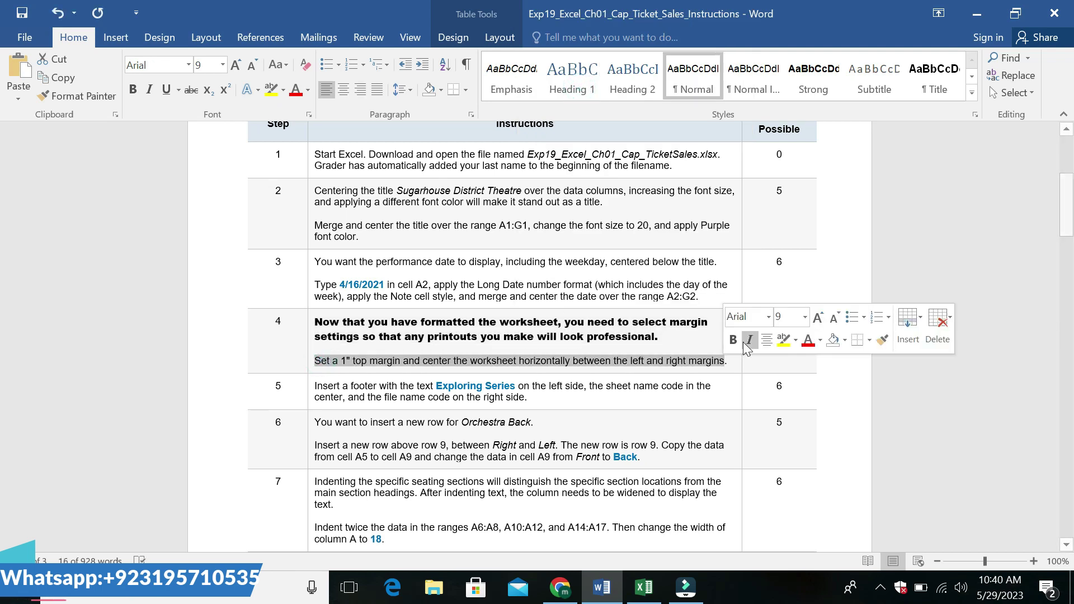
{"action": "left_click", "coordinate": [796, 341]}
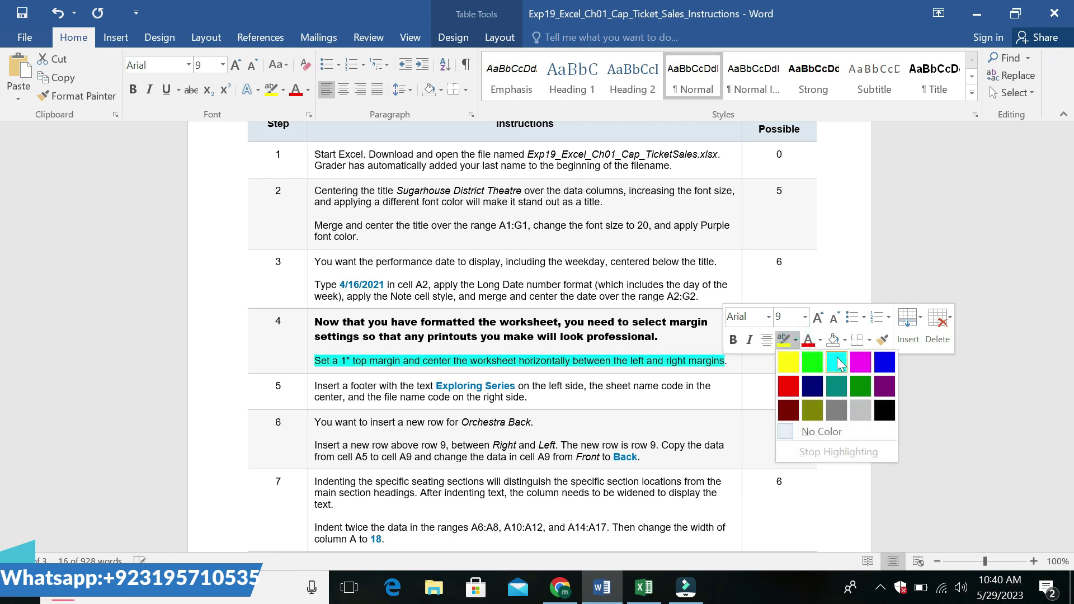
{"action": "left_click", "coordinate": [788, 360]}
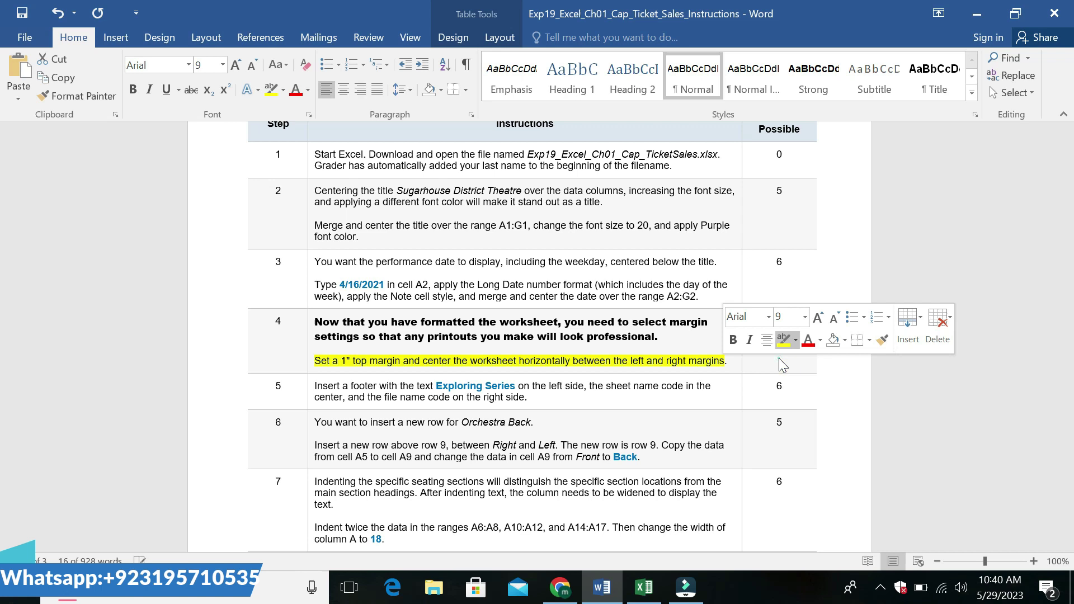
Set the phrase "Set a 1" top margin and center" in the Step 4 instruction to font size 14.
{"action": "left_click", "coordinate": [805, 317]}
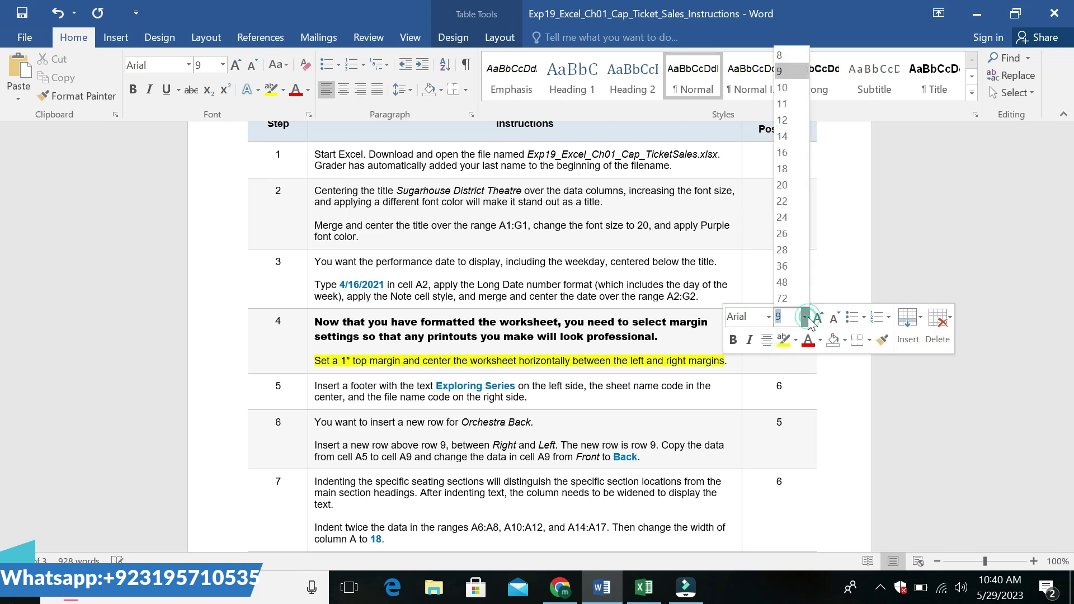
{"action": "left_click", "coordinate": [787, 139]}
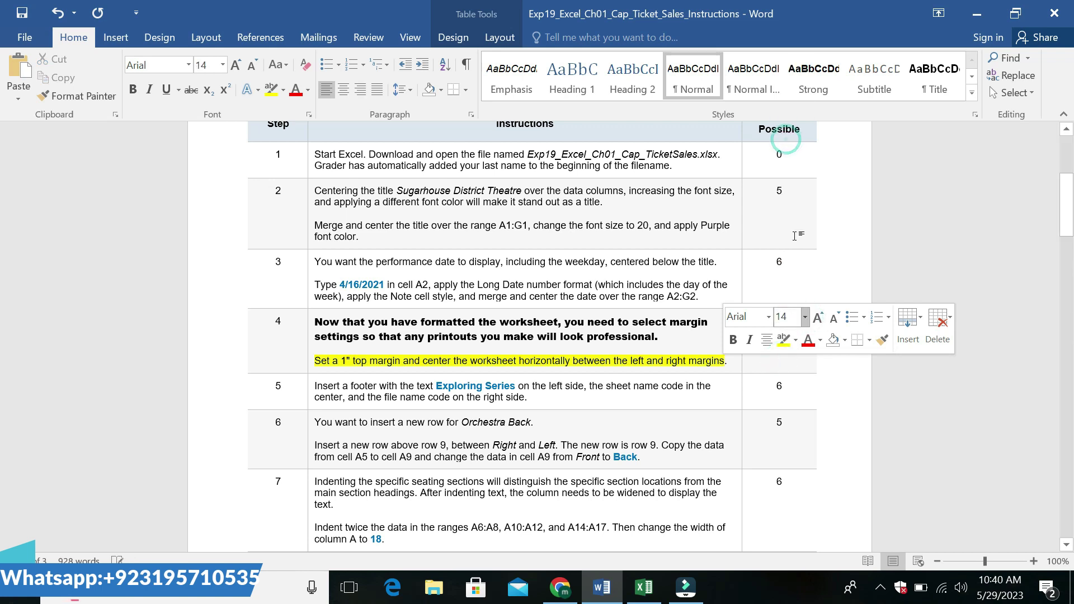
{"action": "left_click", "coordinate": [799, 373]}
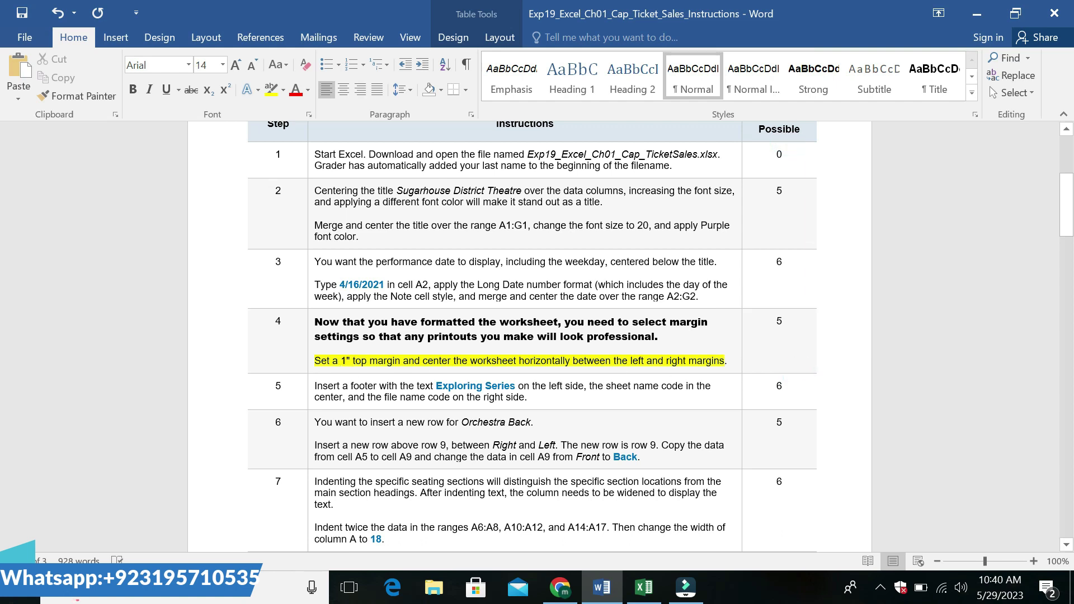
{"action": "double_click", "coordinate": [348, 361]}
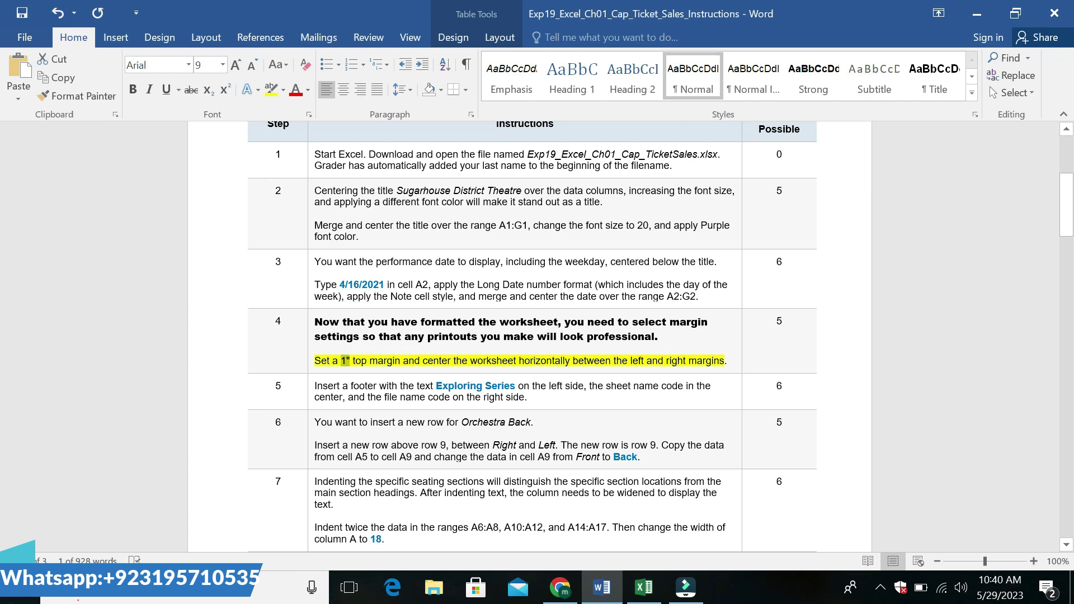
{"action": "left_click_drag", "start_coordinate": [313, 360], "coordinate": [509, 361]}
{"action": "left_click_drag", "start_coordinate": [467, 361], "coordinate": [450, 361]}
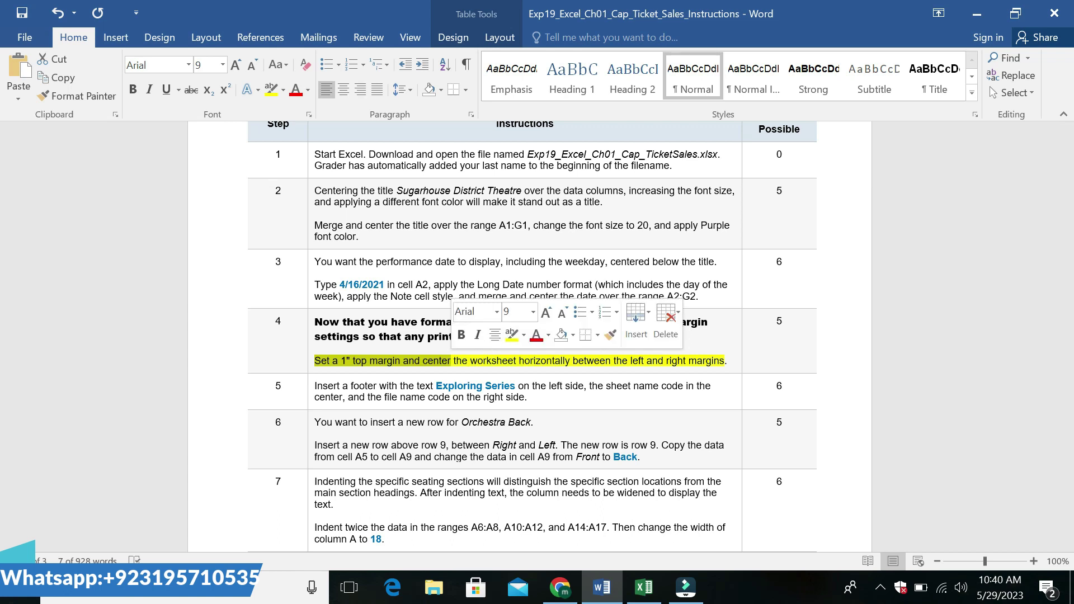
{"action": "left_click", "coordinate": [533, 311]}
{"action": "left_click", "coordinate": [515, 132]}
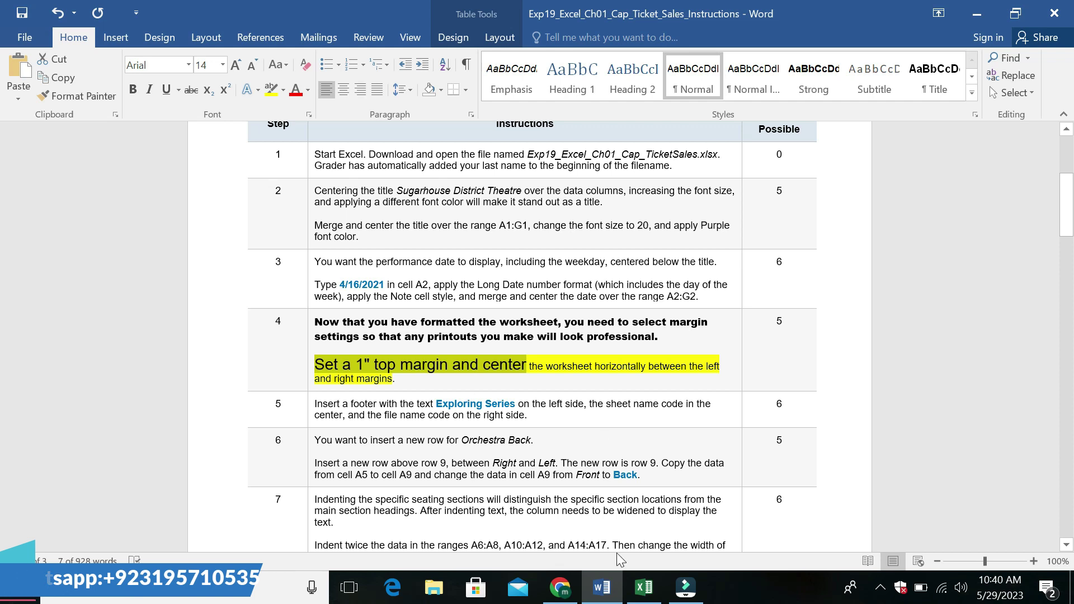
Check the Step 4 instruction against the workbook, return to Excel and set a custom top page margin of 1".
{"action": "left_click", "coordinate": [642, 583]}
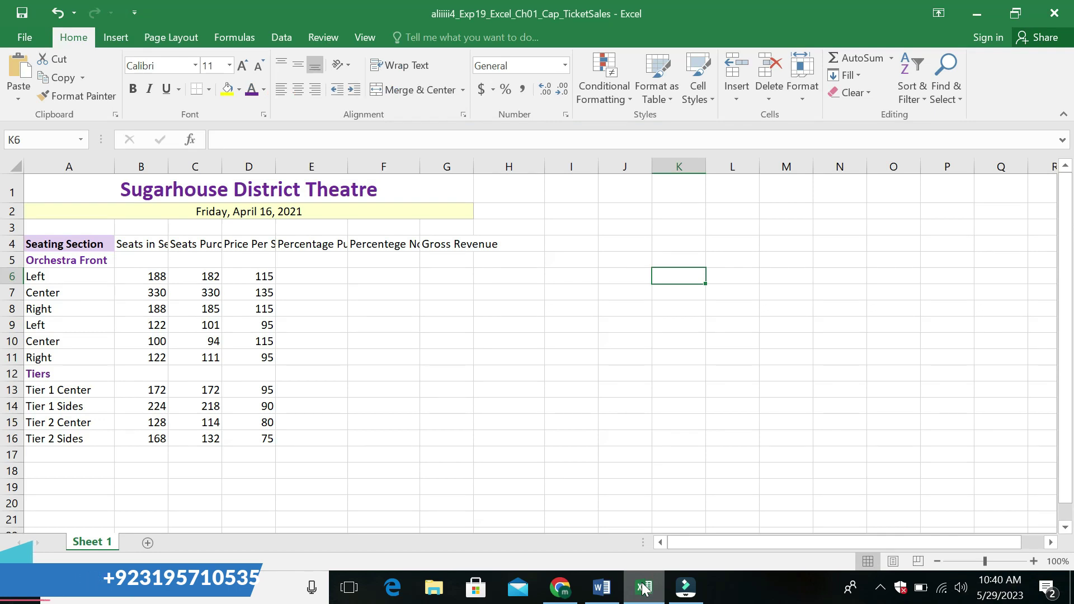
{"action": "left_click", "coordinate": [602, 587]}
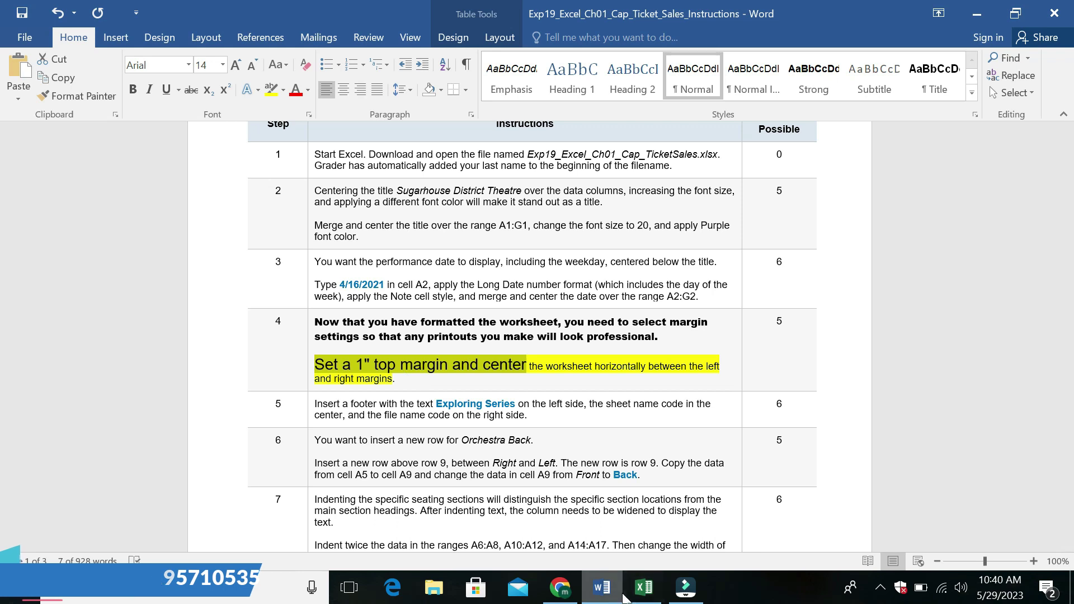
{"action": "left_click", "coordinate": [644, 588]}
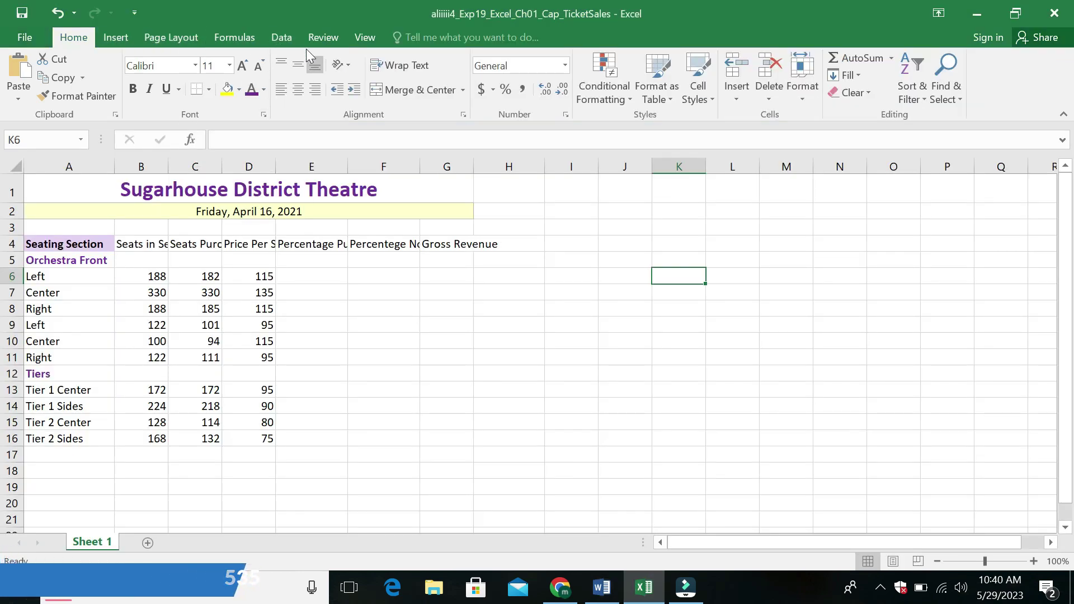
{"action": "left_click", "coordinate": [165, 37]}
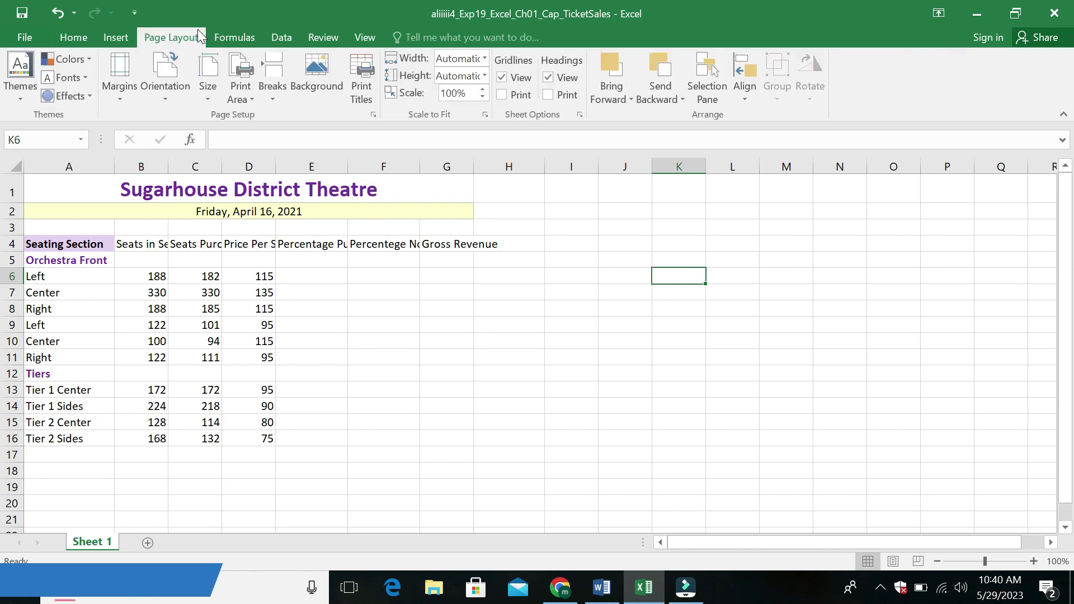
{"action": "left_click", "coordinate": [120, 89]}
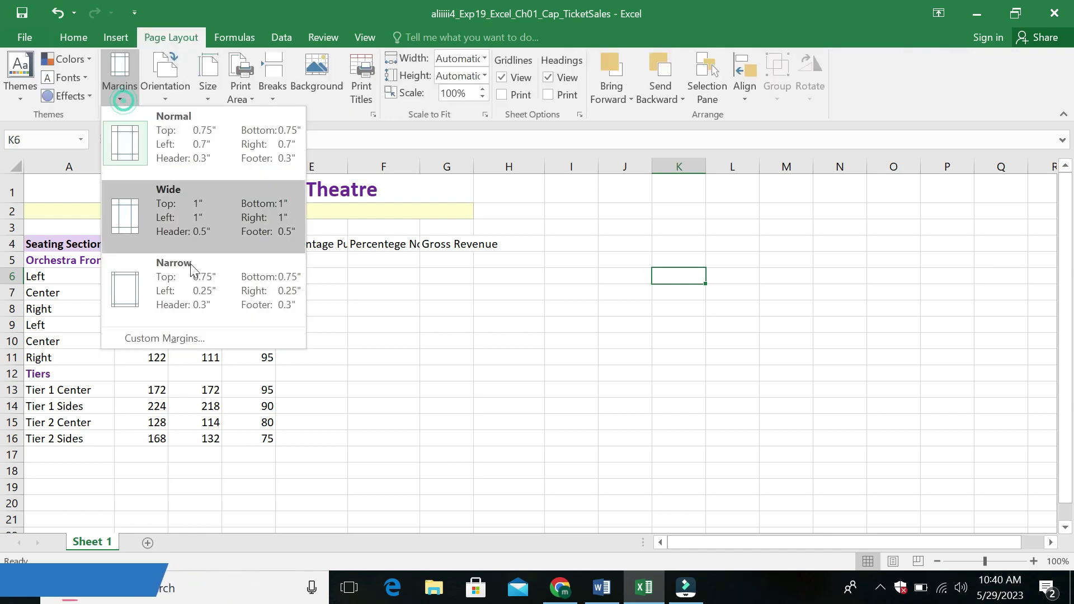
{"action": "left_click", "coordinate": [227, 335]}
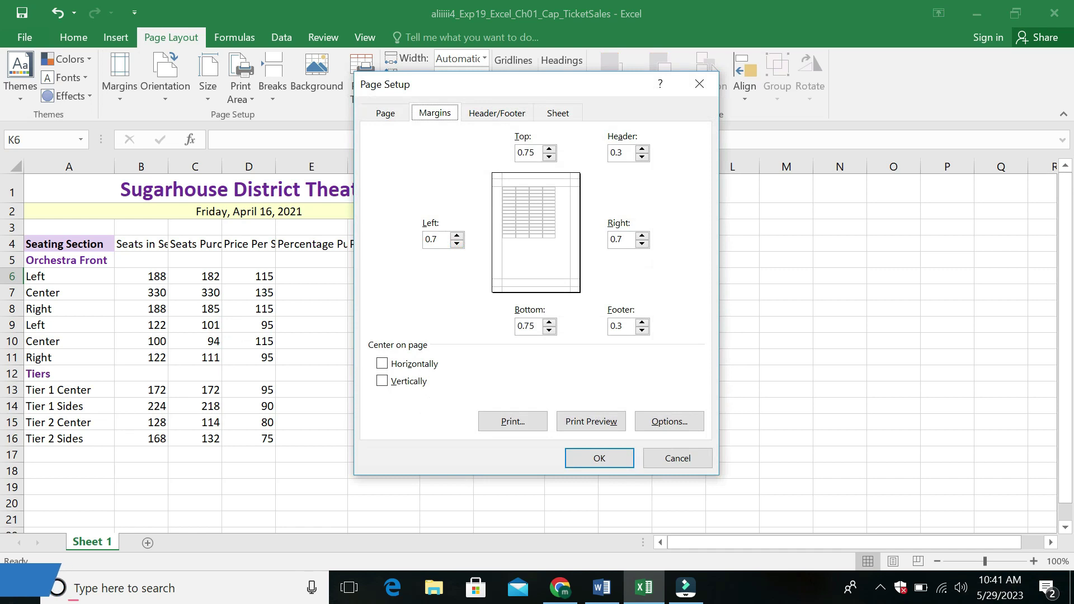
{"action": "type", "text": "0.7"}
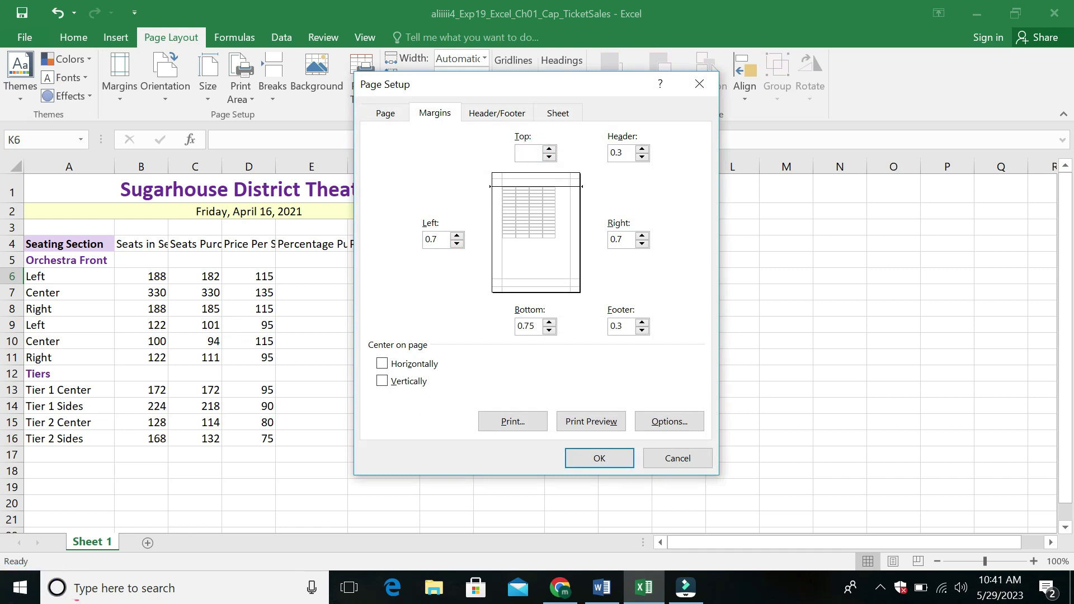
{"action": "type", "text": "1\""}
{"action": "key", "text": "Return"}
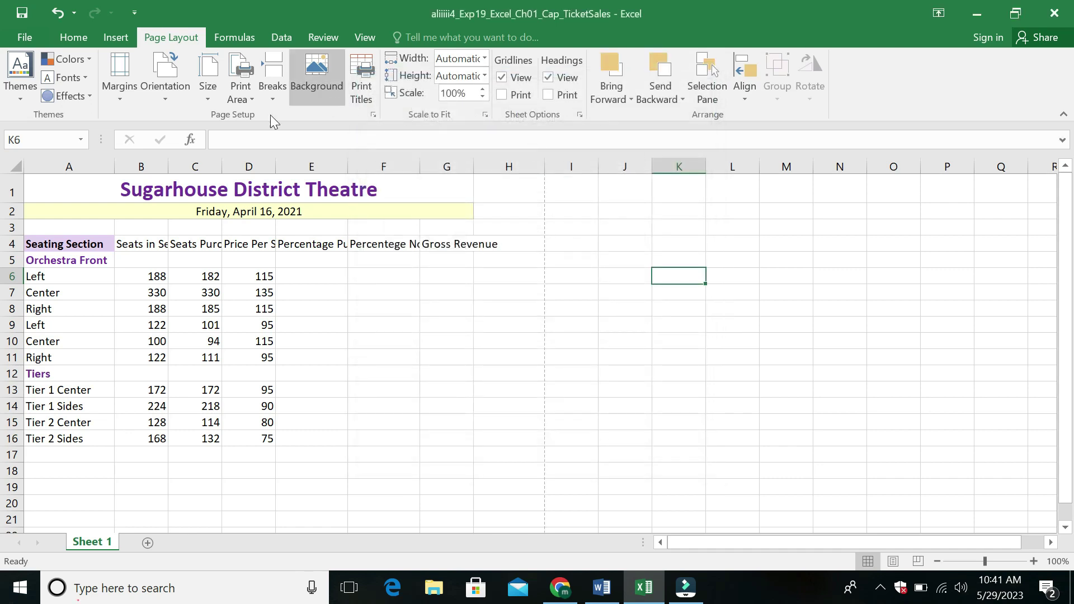
Open Excel's custom margin settings again and switch to Word to check the Step 4 centering instruction.
{"action": "left_click", "coordinate": [118, 95]}
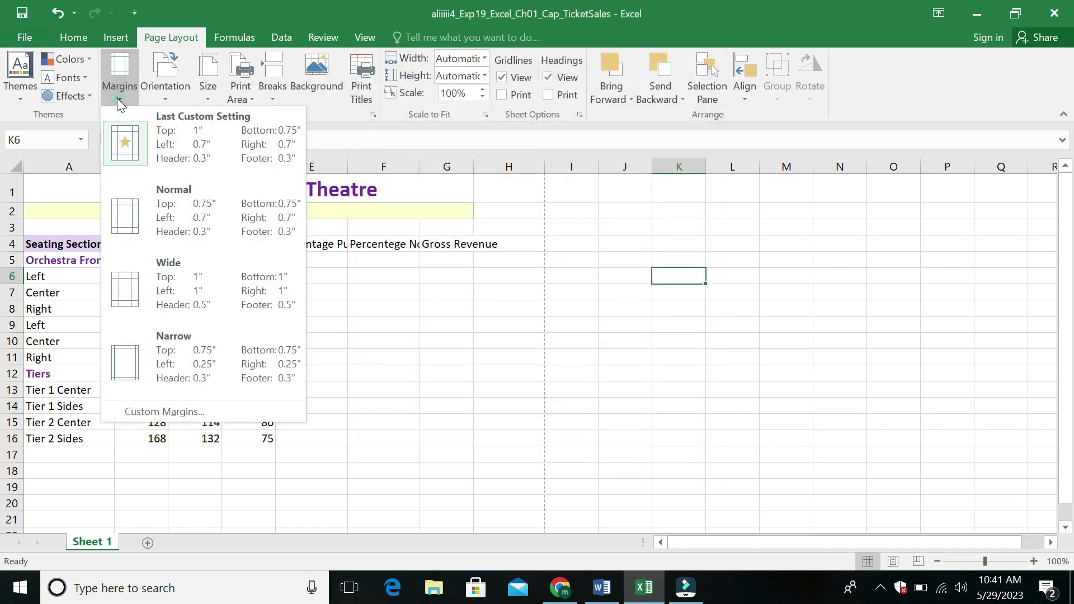
{"action": "left_click", "coordinate": [249, 413]}
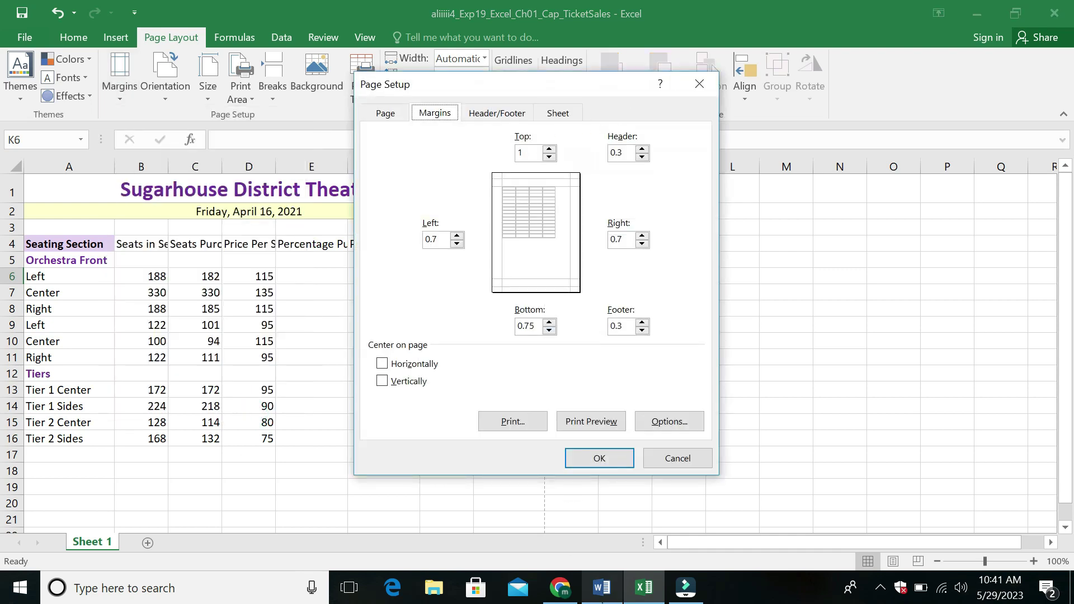
{"action": "left_click", "coordinate": [602, 587]}
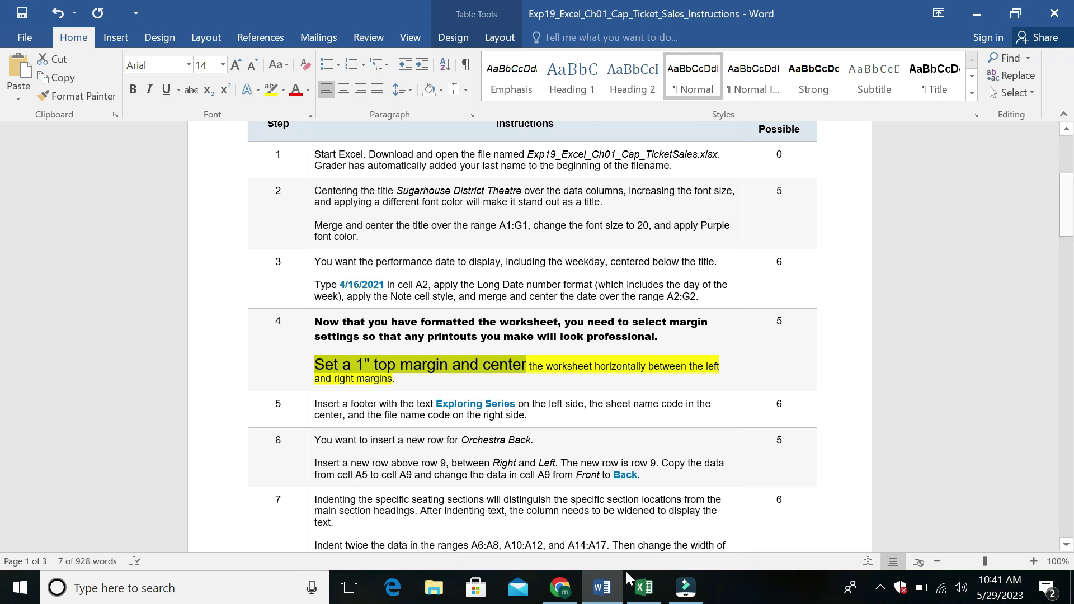
{"action": "mouse_move", "coordinate": [636, 584]}
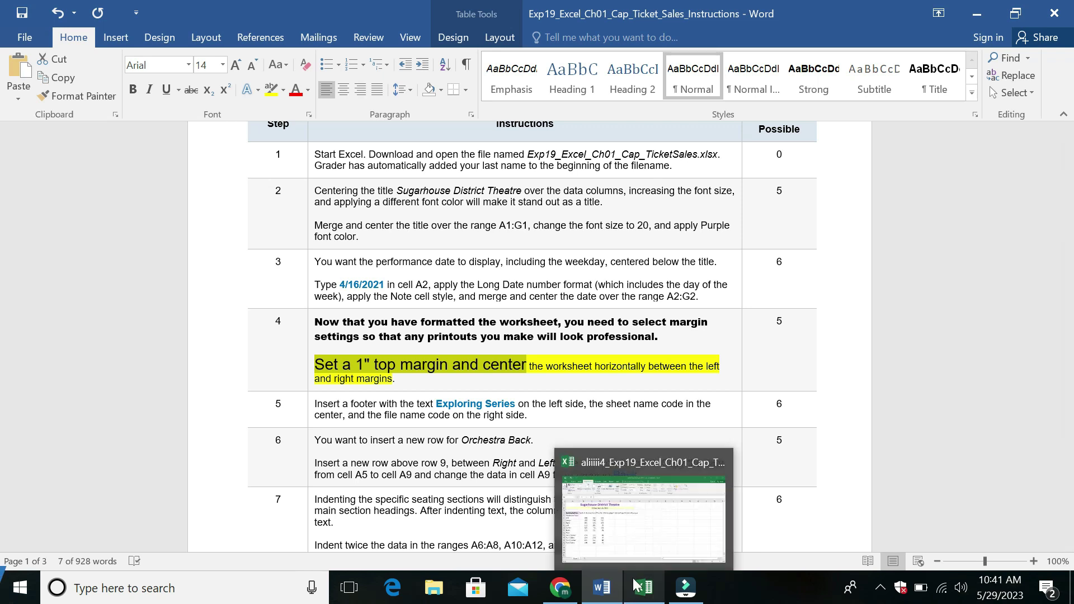
Try to highlight "worksheet horizontally between the left and right margins." in the Step 4 instruction in bright green.
{"action": "left_click_drag", "start_coordinate": [671, 367], "coordinate": [395, 379]}
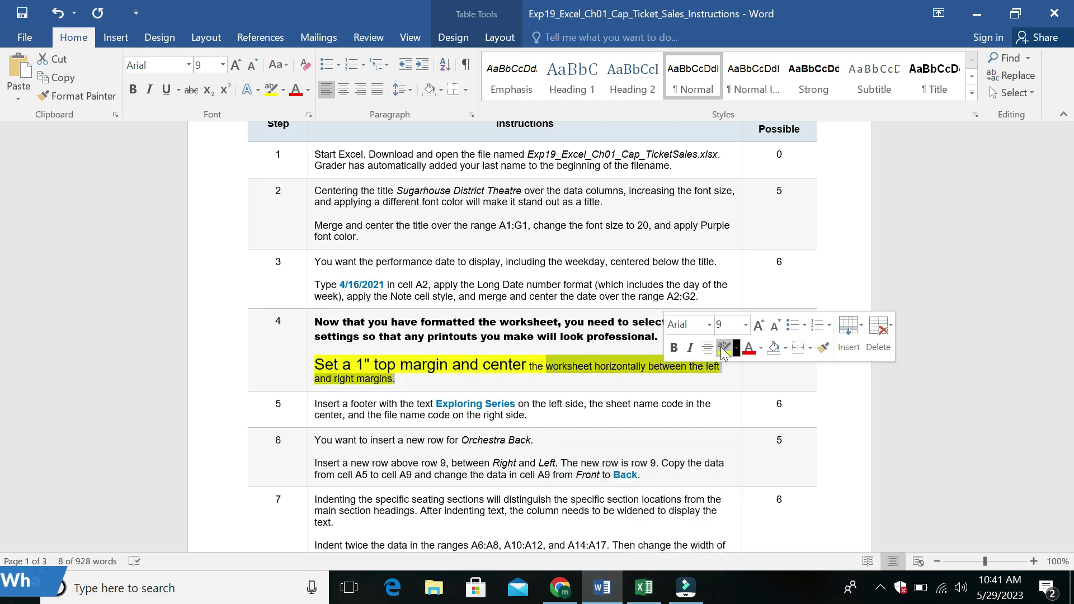
{"action": "left_click", "coordinate": [725, 349]}
{"action": "left_click", "coordinate": [737, 348]}
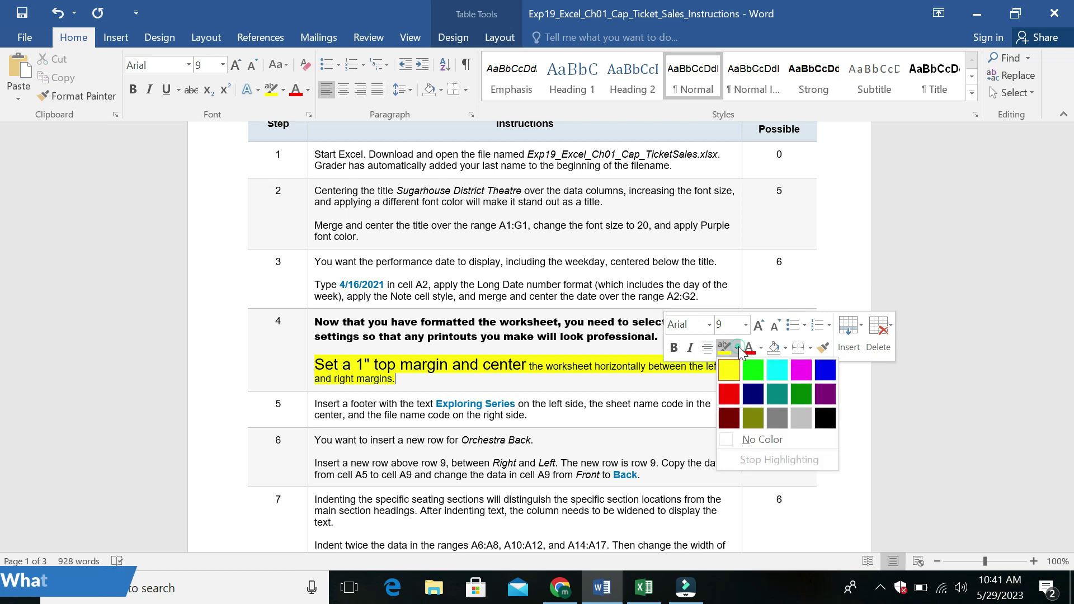
{"action": "left_click", "coordinate": [761, 373]}
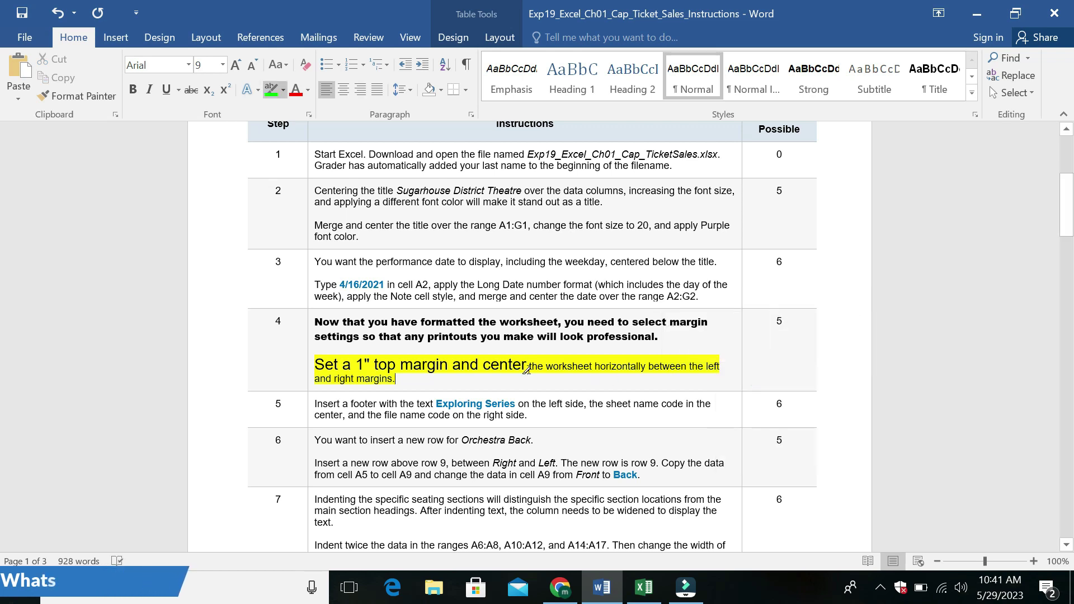
Return to Excel, center the worksheet horizontally on the page, recheck the instruction in Word, and apply the page setup.
{"action": "mouse_move", "coordinate": [641, 591]}
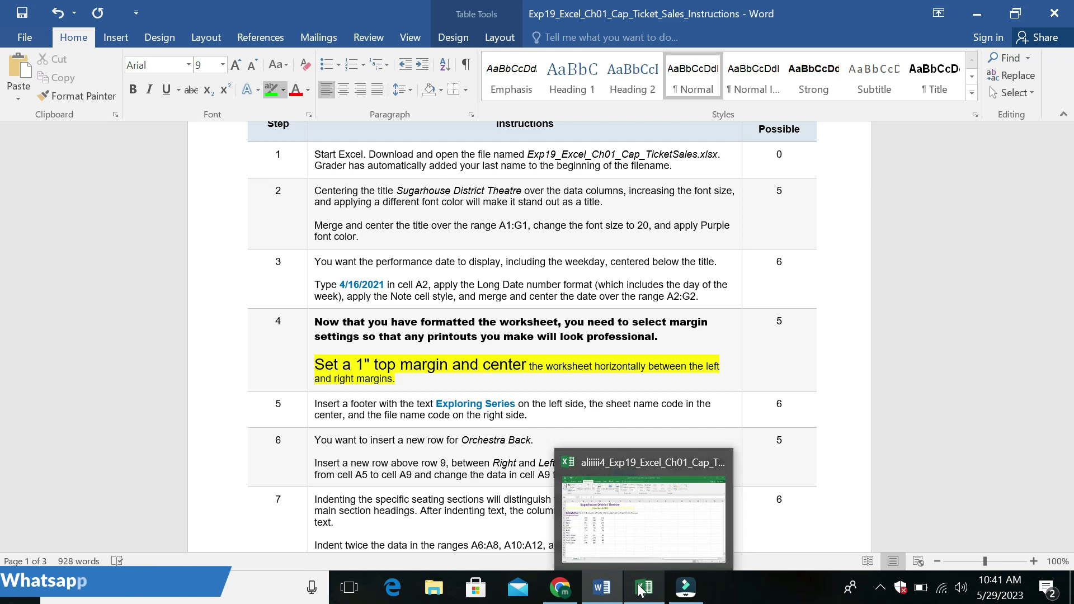
{"action": "left_click", "coordinate": [641, 592]}
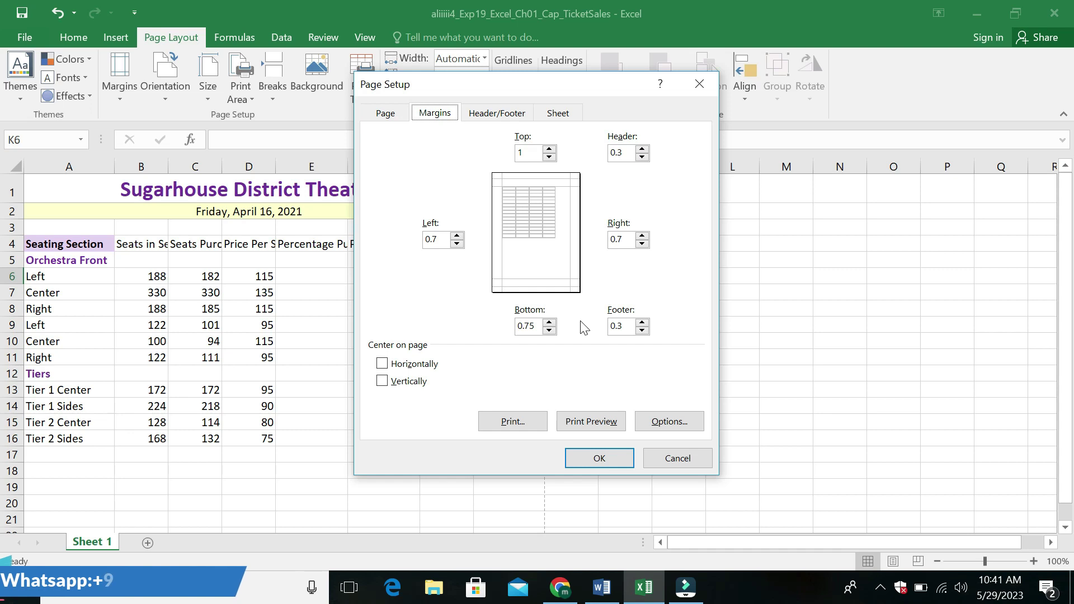
{"action": "left_click", "coordinate": [382, 364]}
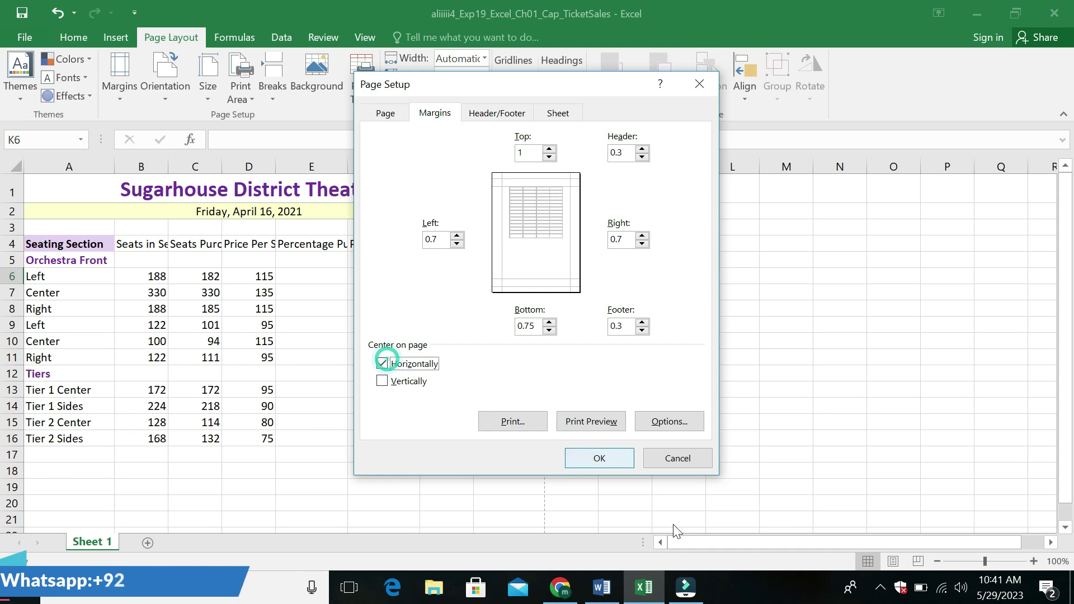
{"action": "left_click", "coordinate": [600, 587]}
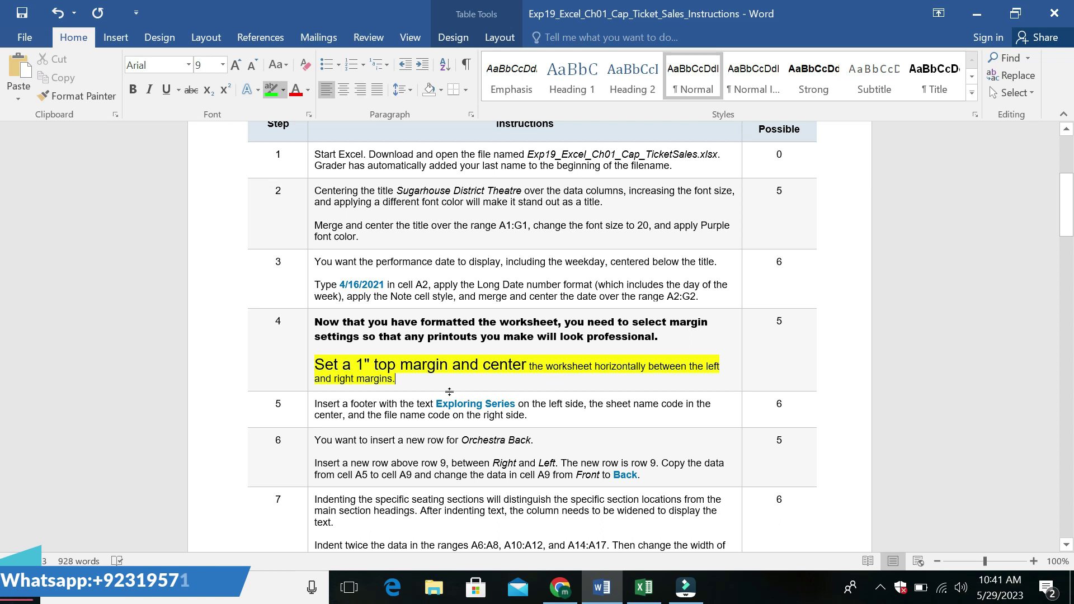
{"action": "left_click", "coordinate": [648, 592]}
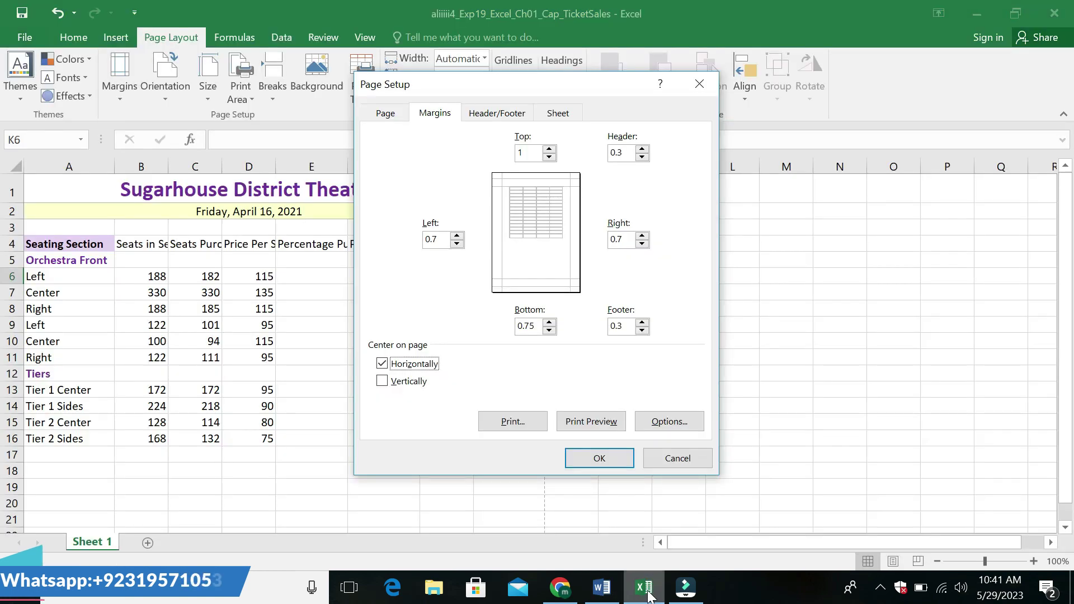
{"action": "left_click", "coordinate": [445, 113]}
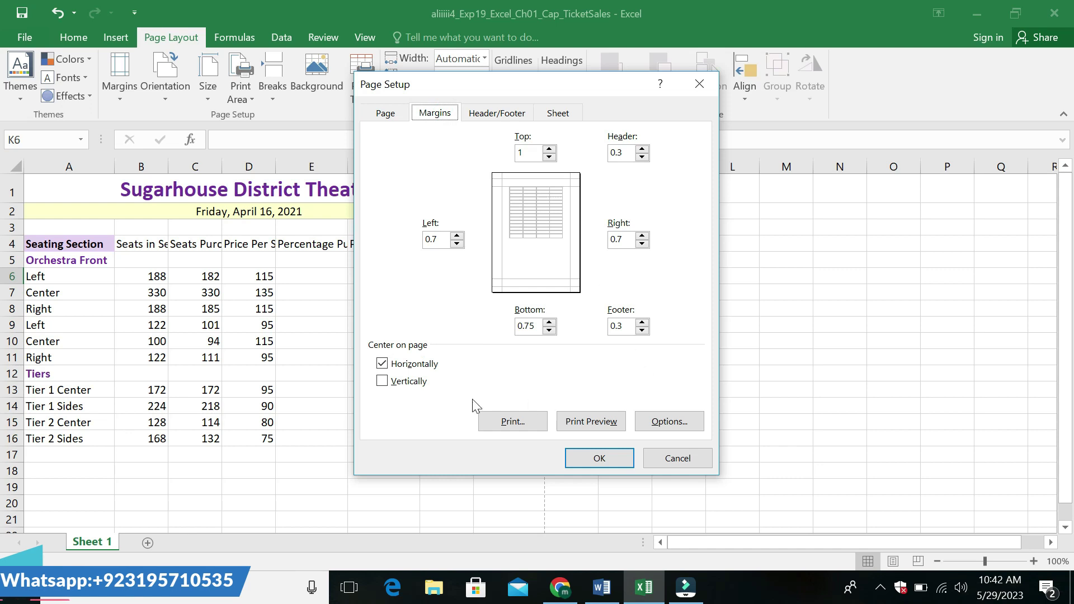
{"action": "left_click", "coordinate": [608, 589]}
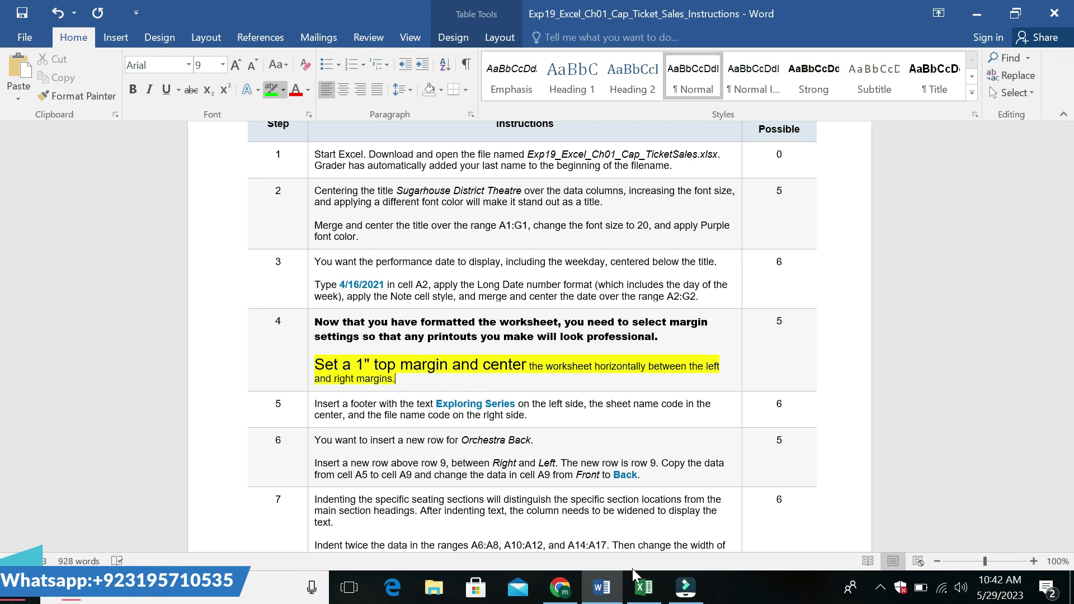
{"action": "left_click", "coordinate": [644, 587]}
{"action": "left_click", "coordinate": [601, 455]}
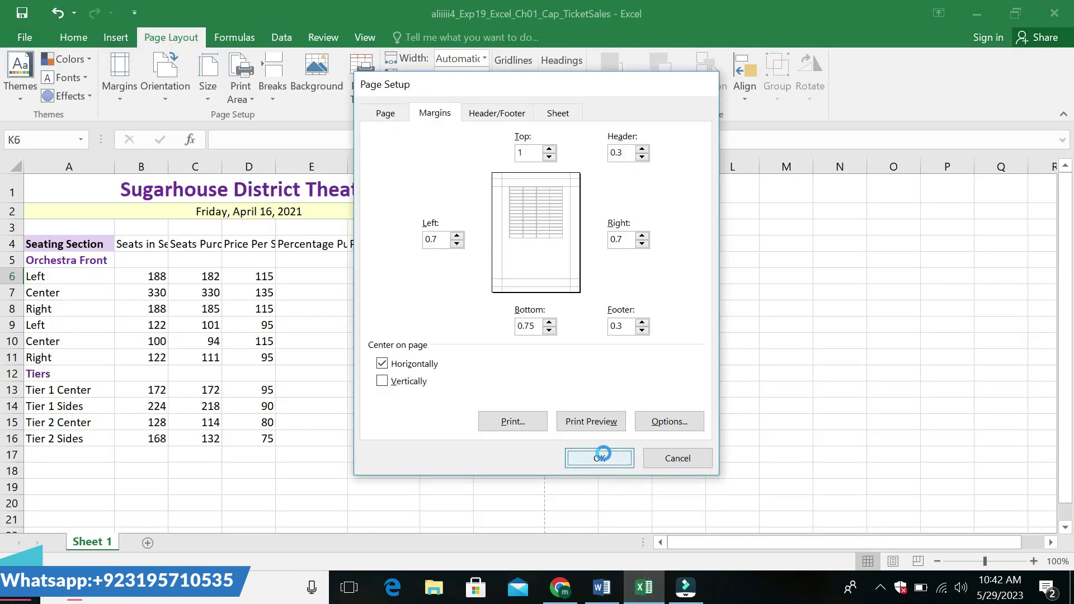
{"action": "left_click", "coordinate": [560, 386]}
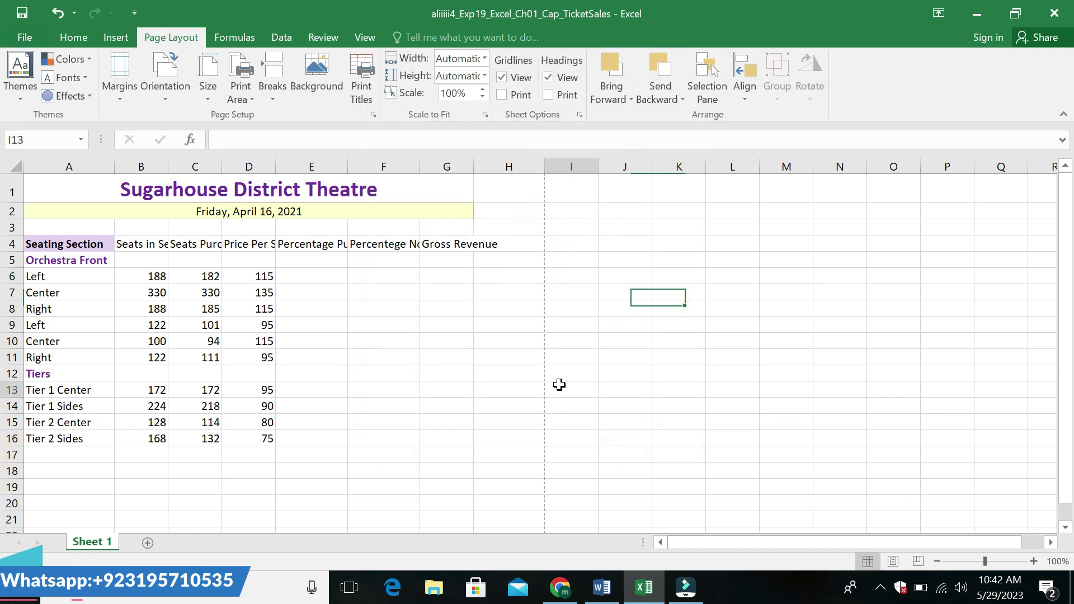
Switch to Word and undo all the formatting and highlighting of the Step 4 instruction.
{"action": "left_click", "coordinate": [603, 587]}
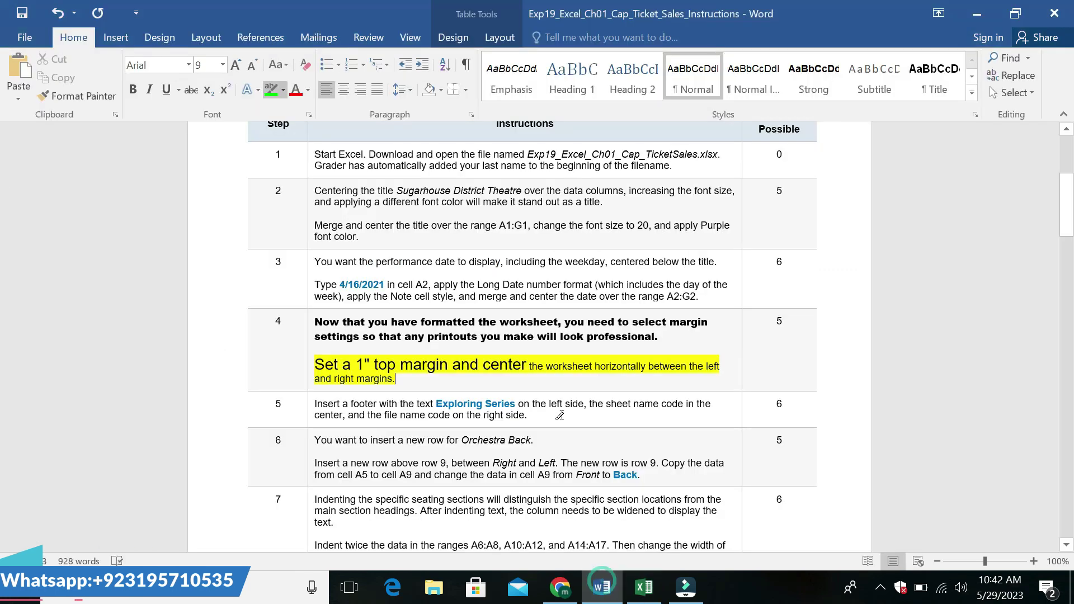
{"action": "key", "text": "ctrl+z"}
{"action": "key", "text": "ctrl+z"}
{"action": "key", "text": "ctrl+z"}
{"action": "key", "text": "ctrl+z"}
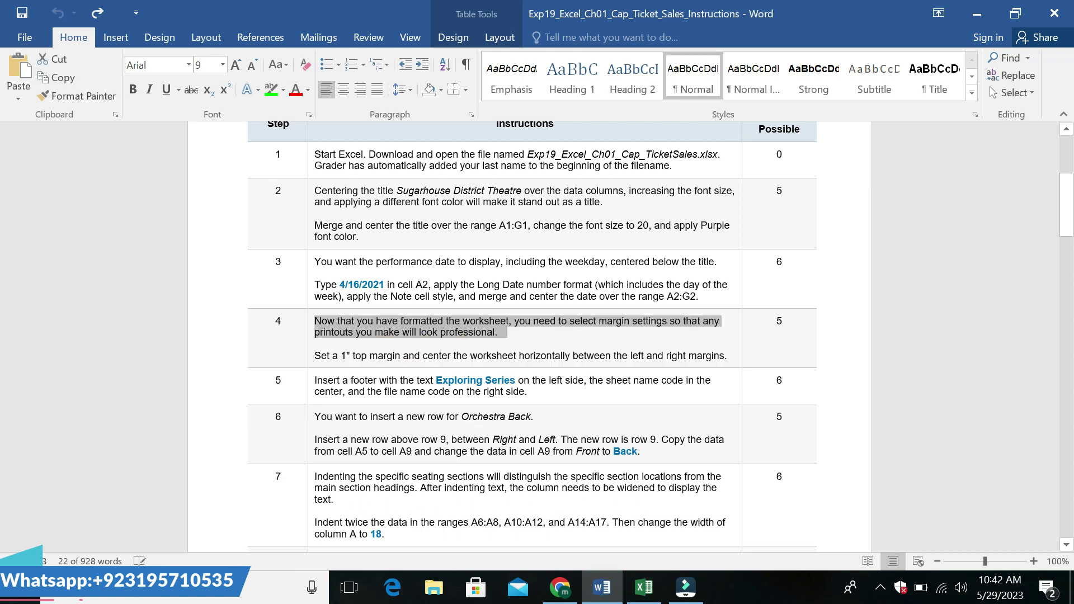
Set the whole Step 5 footer instruction to font size 14.
{"action": "left_click_drag", "start_coordinate": [314, 380], "coordinate": [527, 392]}
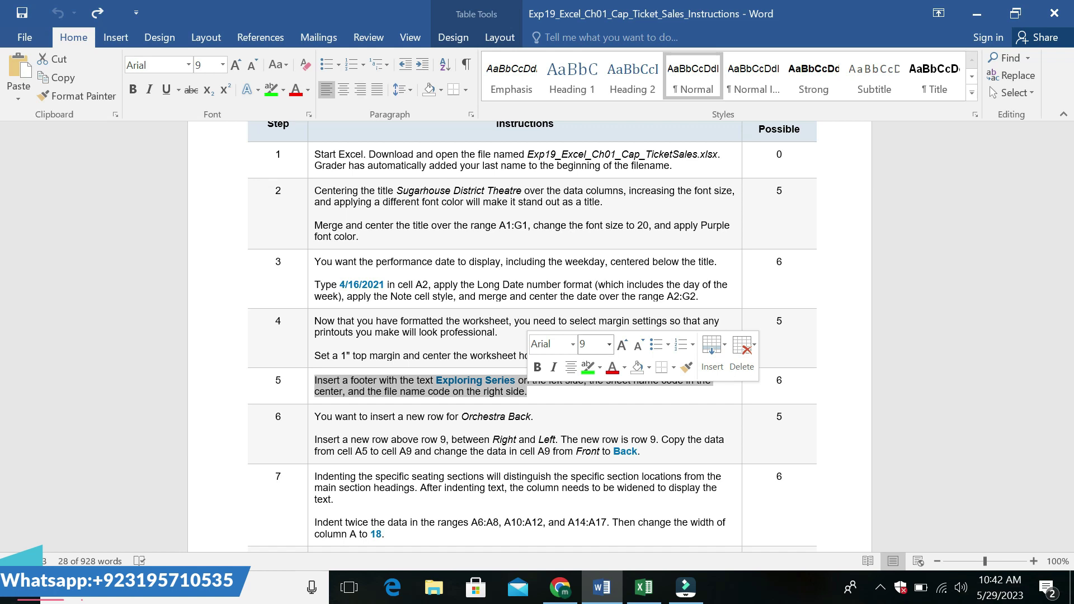
{"action": "left_click", "coordinate": [609, 344]}
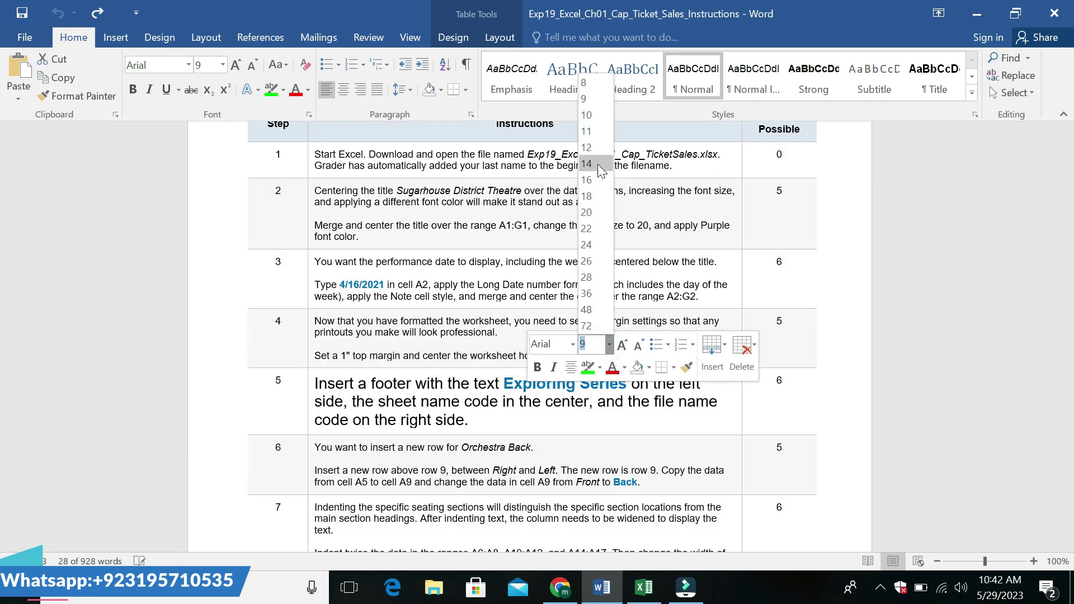
{"action": "left_click", "coordinate": [597, 163]}
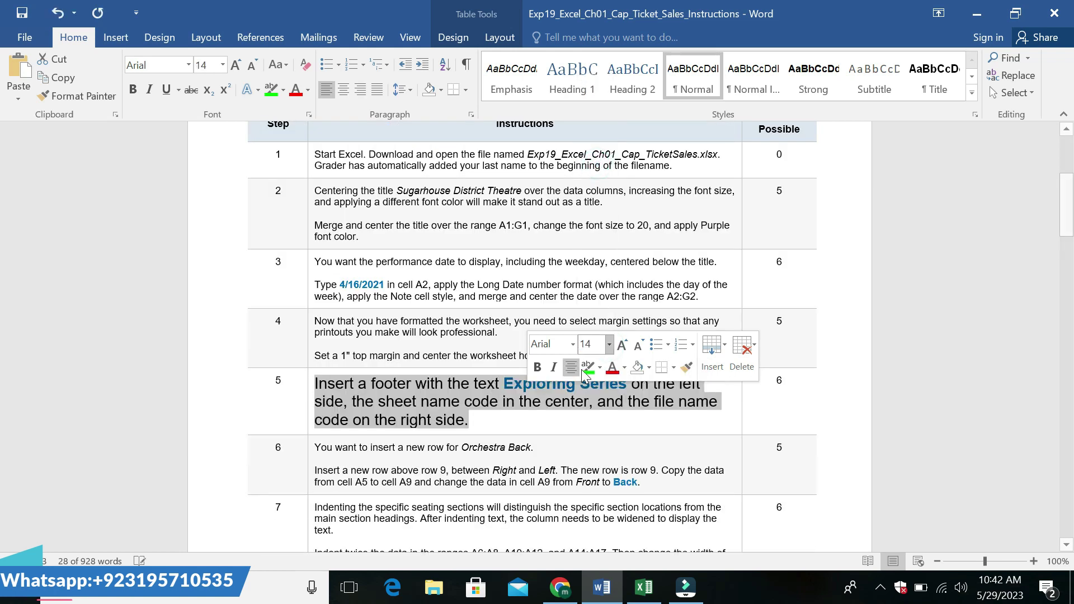
Highlight the whole Step 5 footer instruction in yellow and select the words "Exploring Series" in it.
{"action": "left_click", "coordinate": [599, 368]}
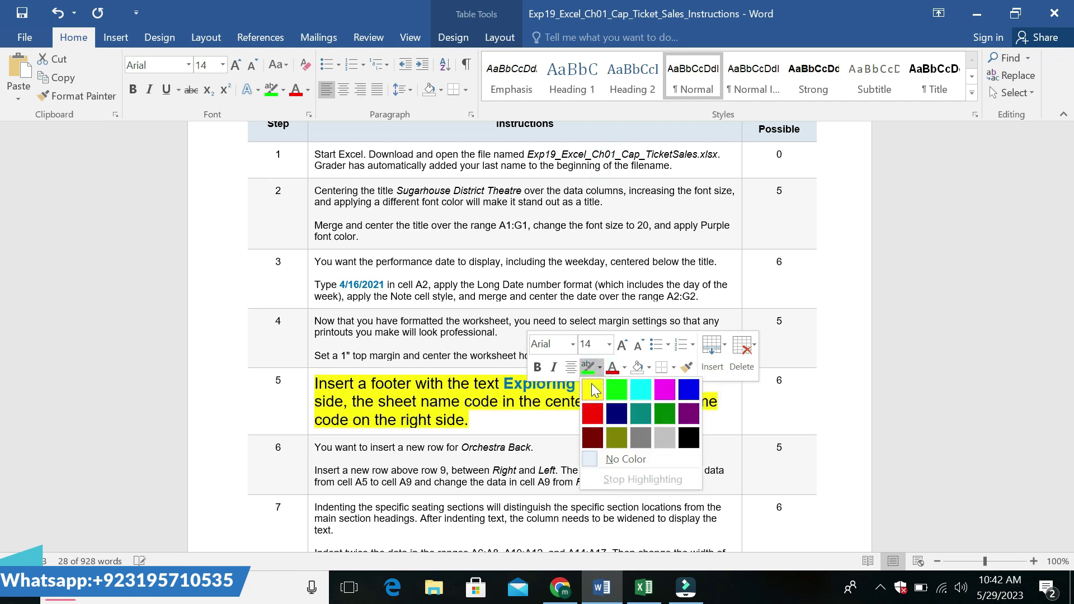
{"action": "left_click", "coordinate": [592, 384]}
{"action": "left_click", "coordinate": [562, 401]}
{"action": "left_click_drag", "start_coordinate": [503, 384], "coordinate": [608, 383]}
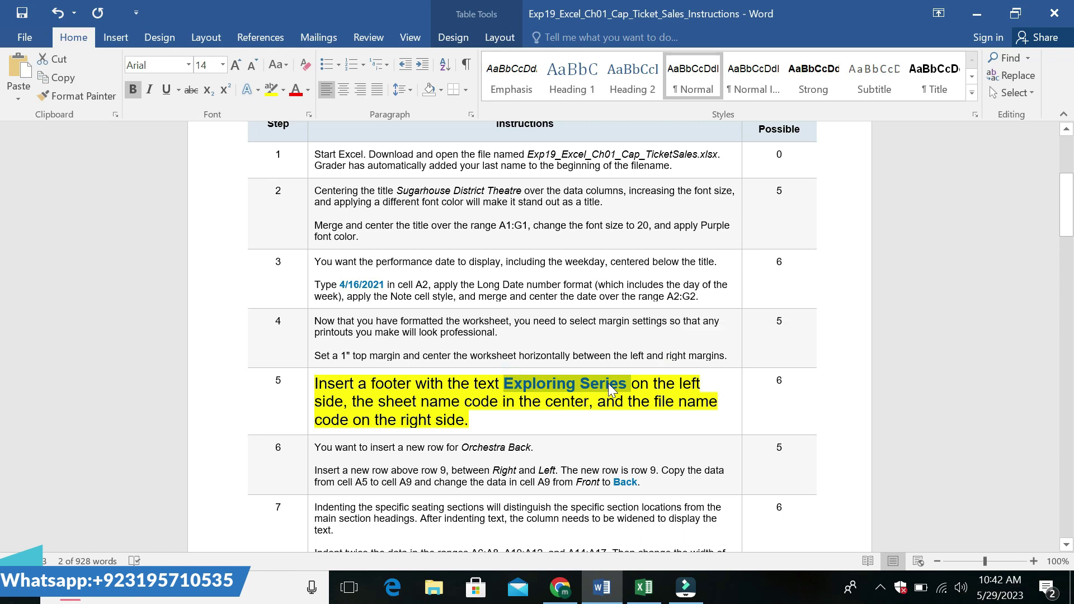
Highlight "Insert a footer with the text Exploring Series on the left side," in the Step 5 instruction in turquoise.
{"action": "left_click_drag", "start_coordinate": [314, 383], "coordinate": [347, 403]}
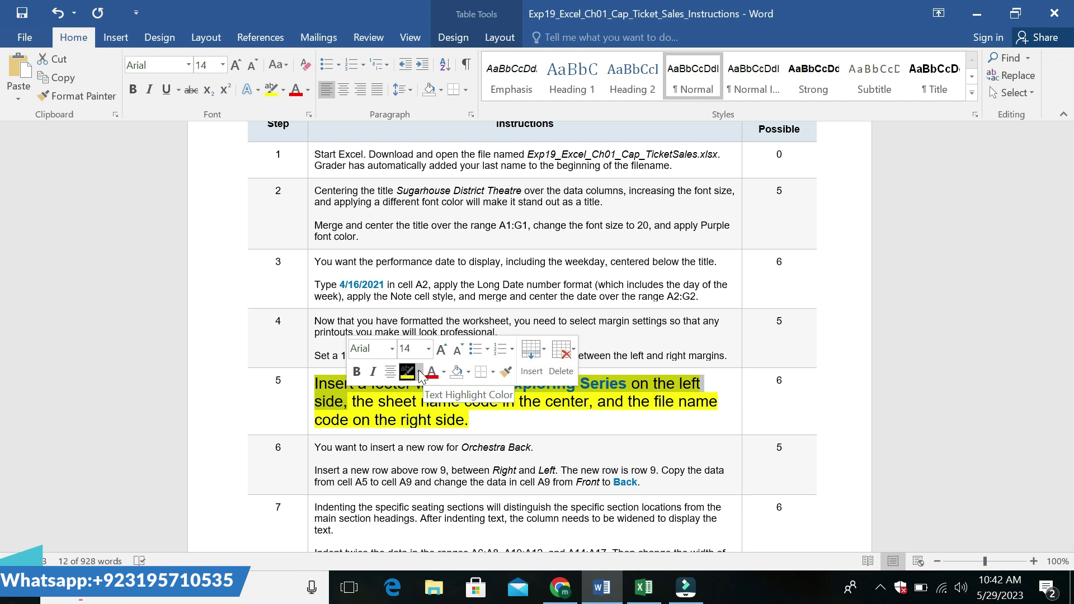
{"action": "left_click", "coordinate": [419, 371]}
{"action": "left_click", "coordinate": [460, 394]}
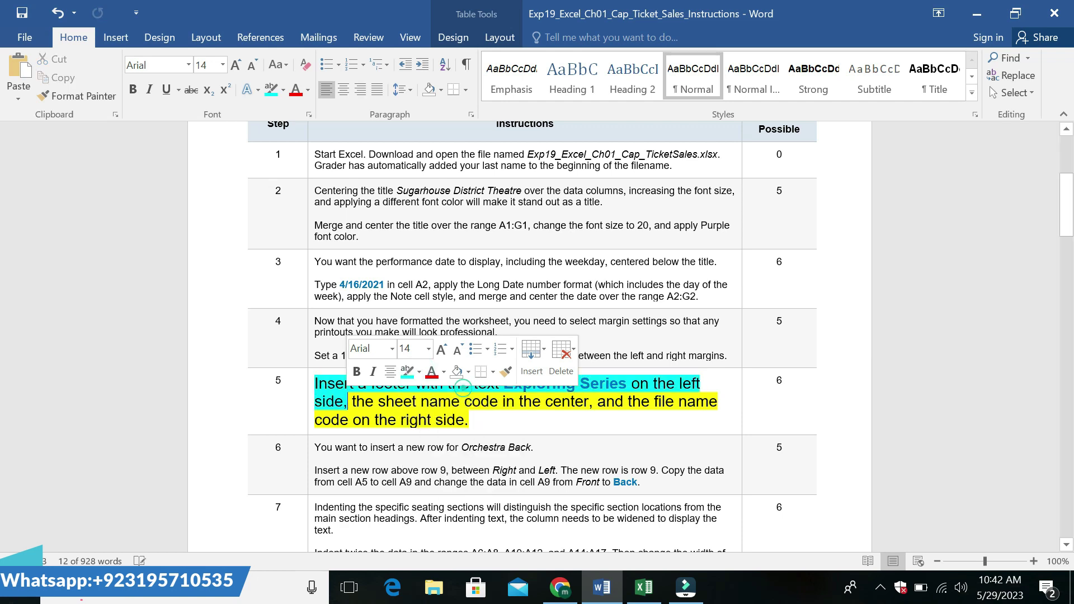
{"action": "key", "text": "Right"}
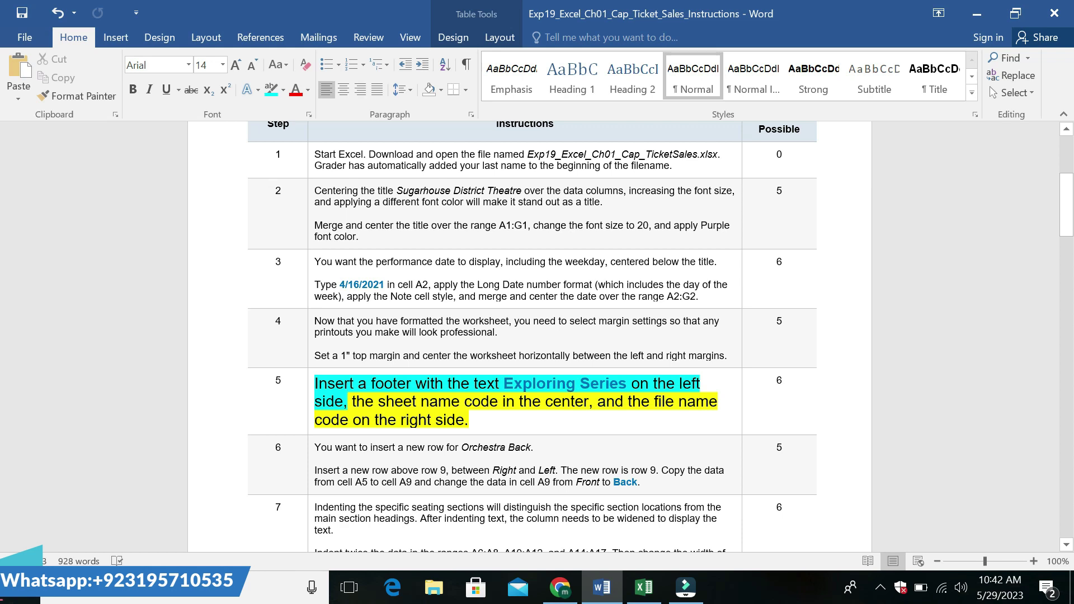
Highlight "sheet name code in the center, and the file name code on the right side." in Step 5 in light gray.
{"action": "left_click_drag", "start_coordinate": [378, 402], "coordinate": [472, 420]}
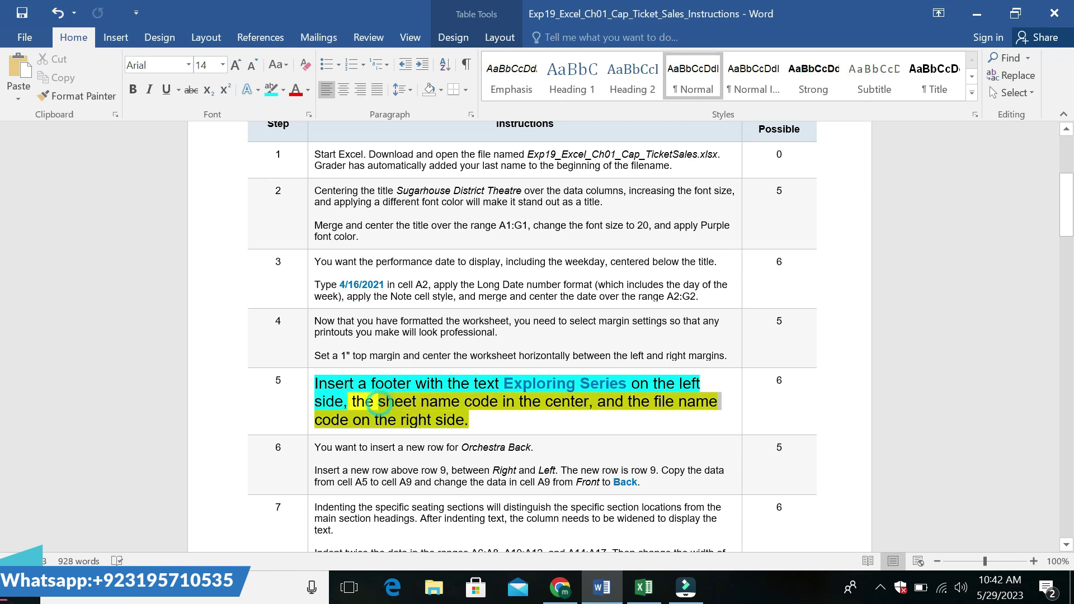
{"action": "left_click", "coordinate": [564, 391]}
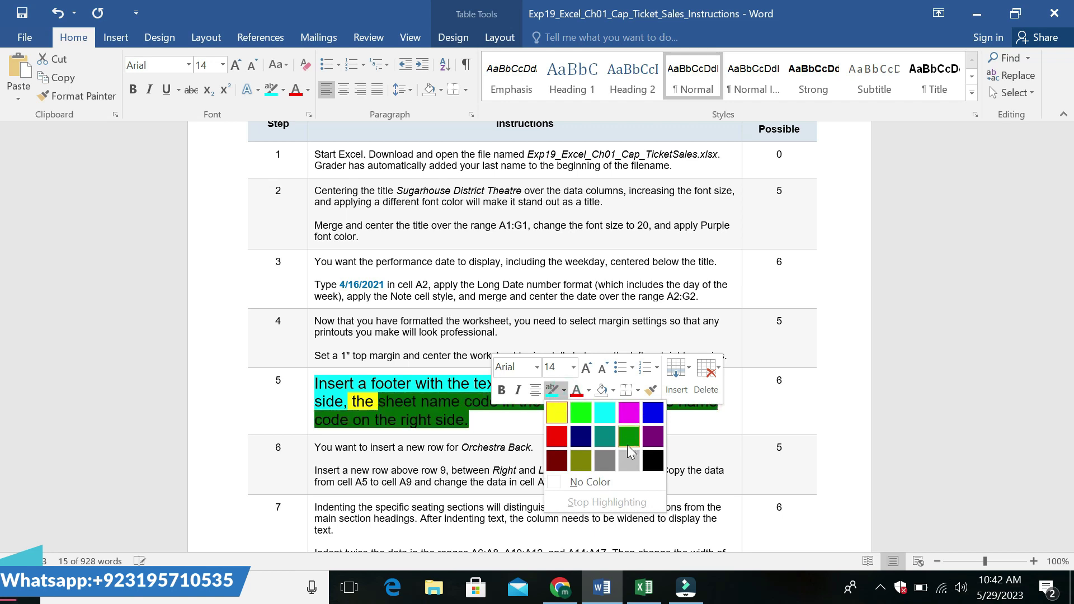
{"action": "left_click", "coordinate": [626, 458]}
{"action": "key", "text": "Right"}
{"action": "left_click", "coordinate": [626, 459]}
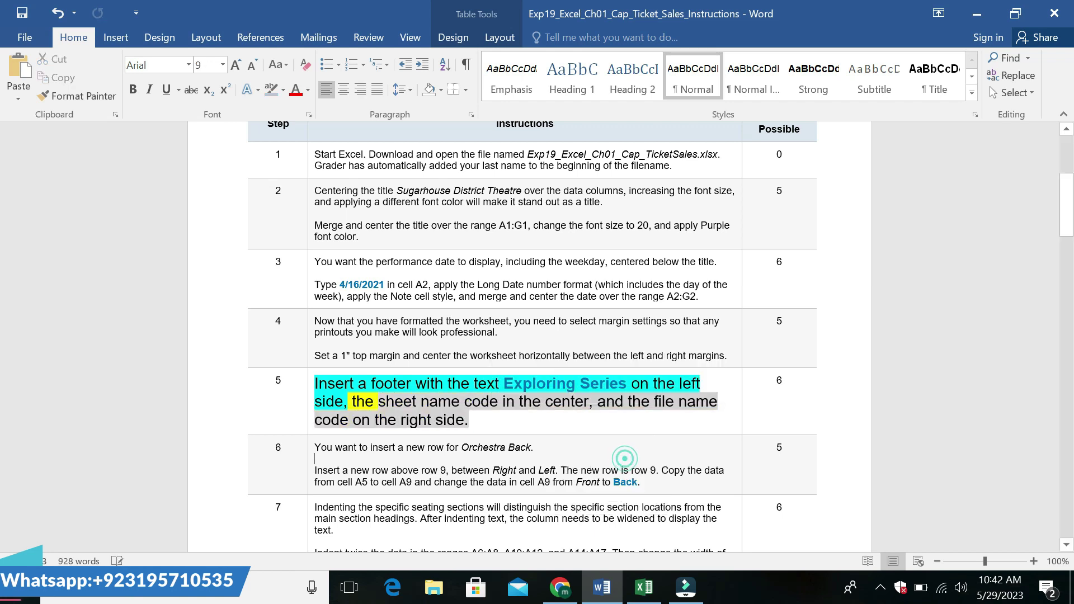
Switch to Excel and open the custom footer editor from the worksheet's page setup.
{"action": "left_click", "coordinate": [643, 587]}
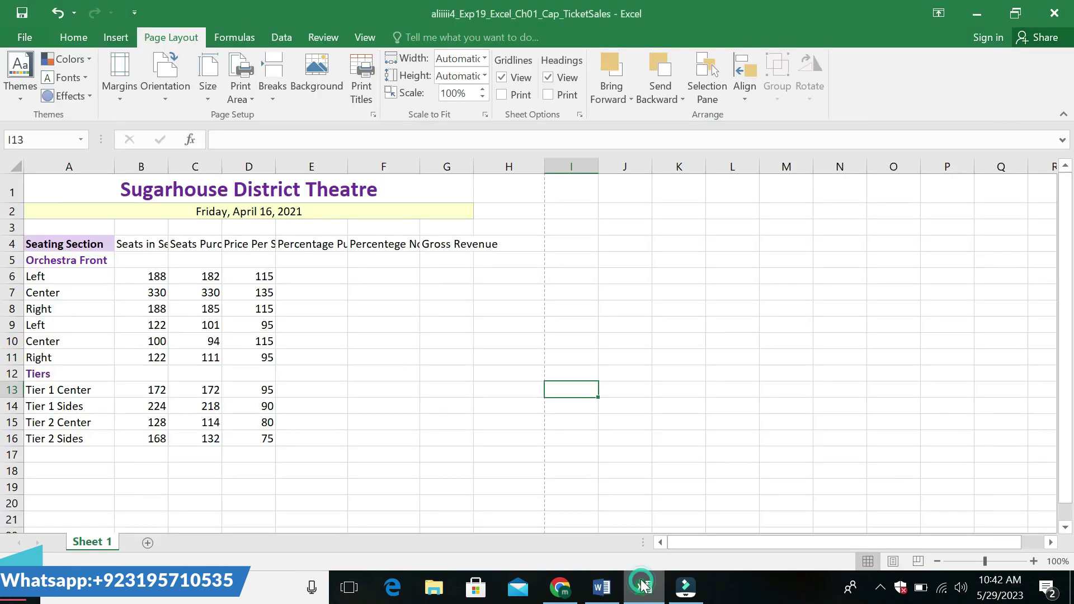
{"action": "left_click", "coordinate": [123, 95]}
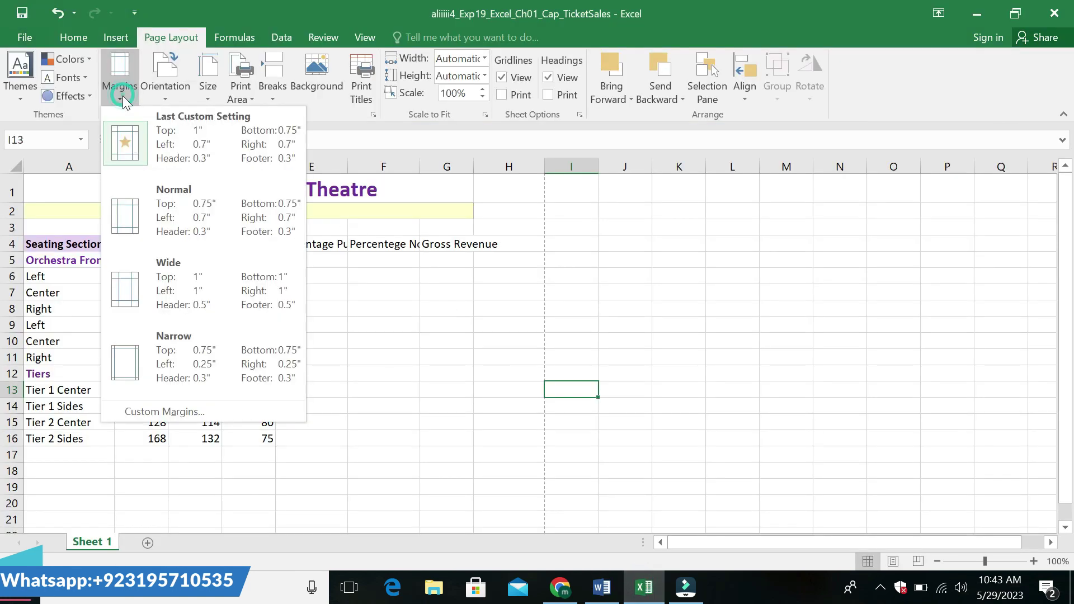
{"action": "left_click", "coordinate": [230, 403]}
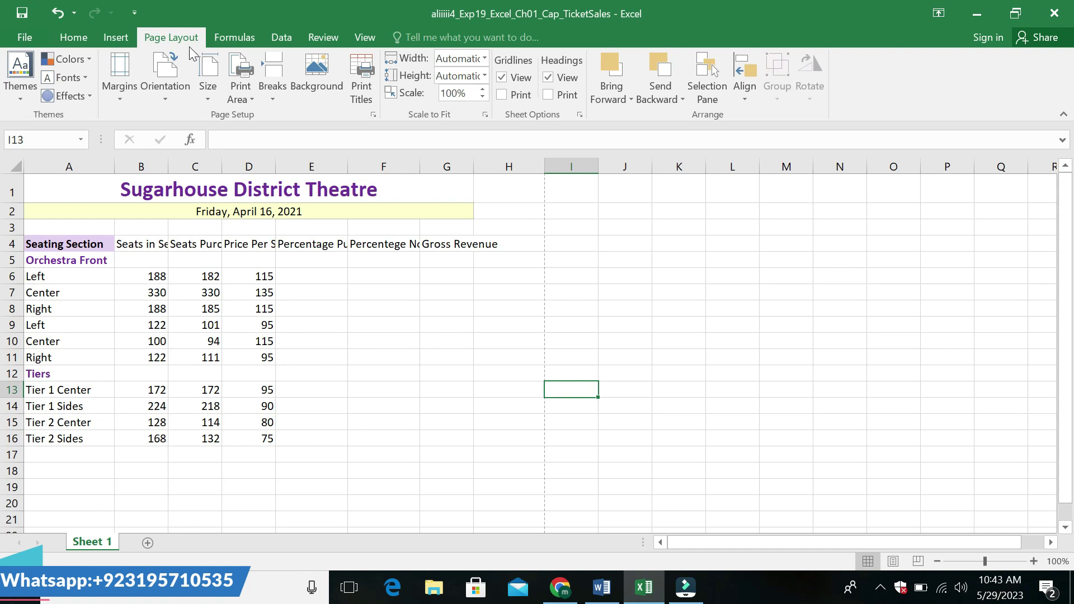
{"action": "left_click", "coordinate": [120, 99]}
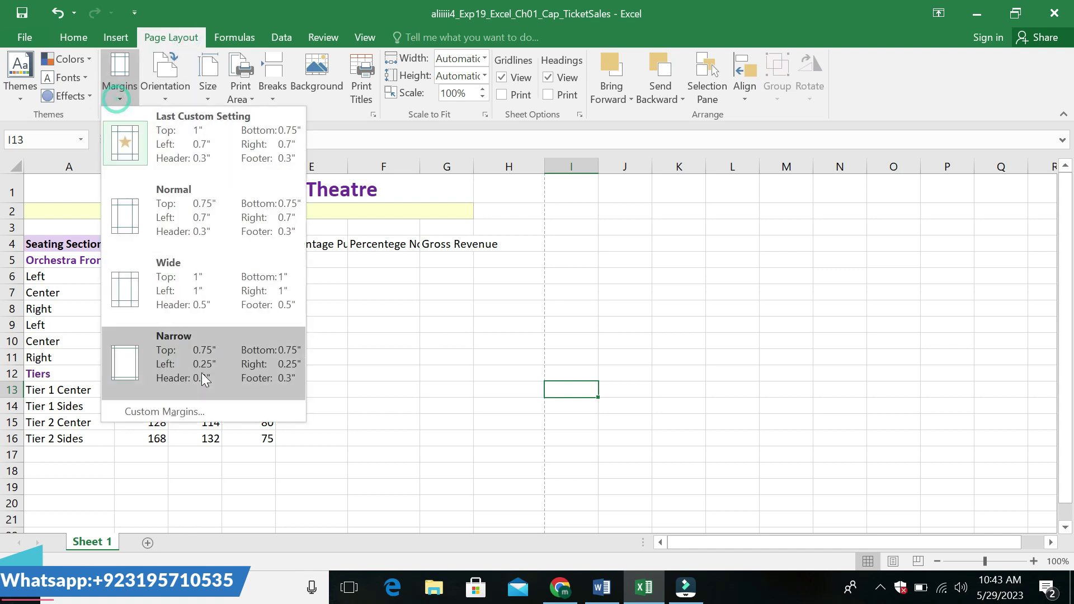
{"action": "left_click", "coordinate": [213, 411]}
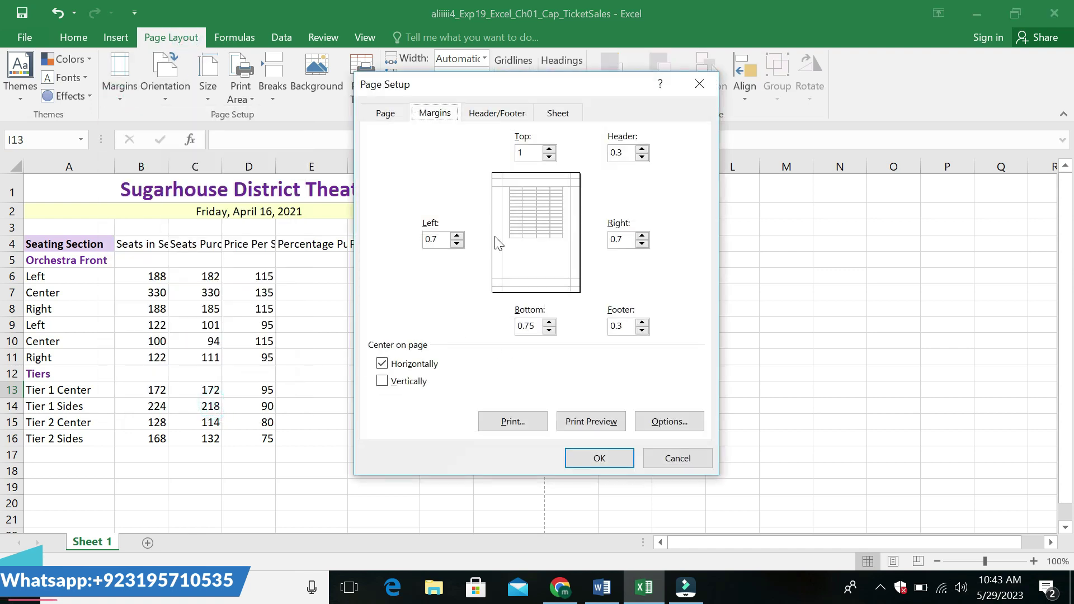
{"action": "left_click", "coordinate": [497, 113]}
{"action": "left_click", "coordinate": [563, 230]}
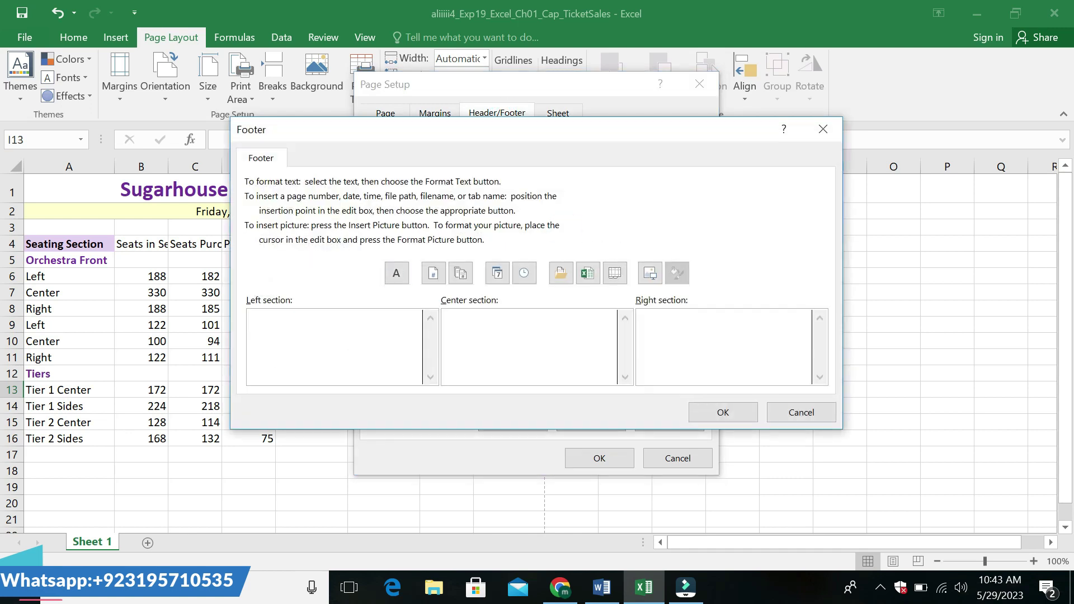
Put "Exploring Series" in the footer's left section, the sheet name code in the center and the file name code on the right, and apply it.
{"action": "type", "text": "Exploring Series"}
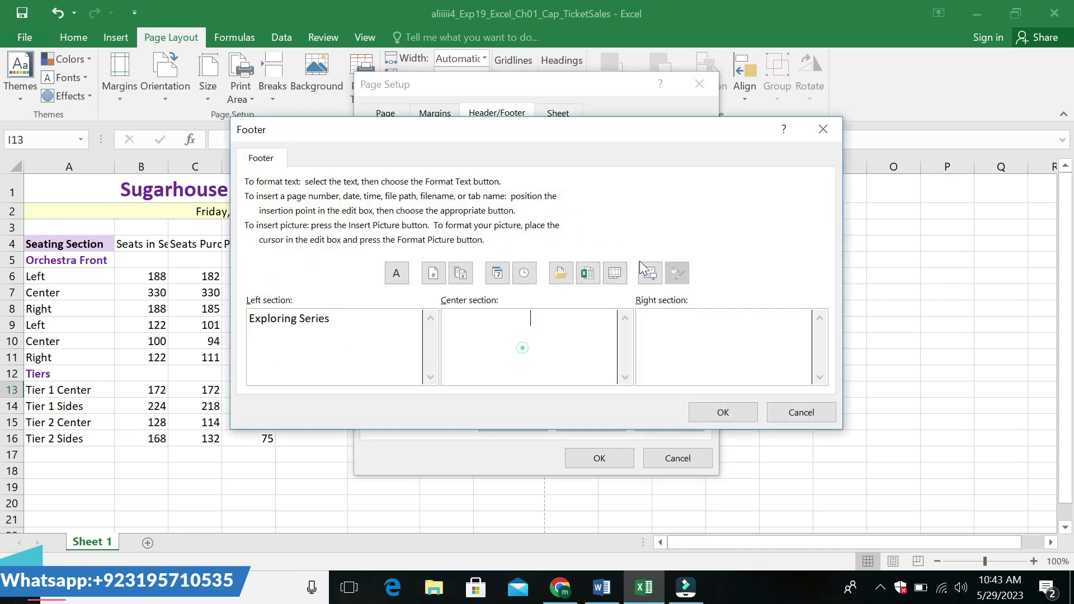
{"action": "left_click", "coordinate": [615, 273]}
{"action": "left_click", "coordinate": [696, 342]}
{"action": "left_click", "coordinate": [587, 273]}
{"action": "left_click", "coordinate": [723, 412]}
{"action": "left_click", "coordinate": [599, 458]}
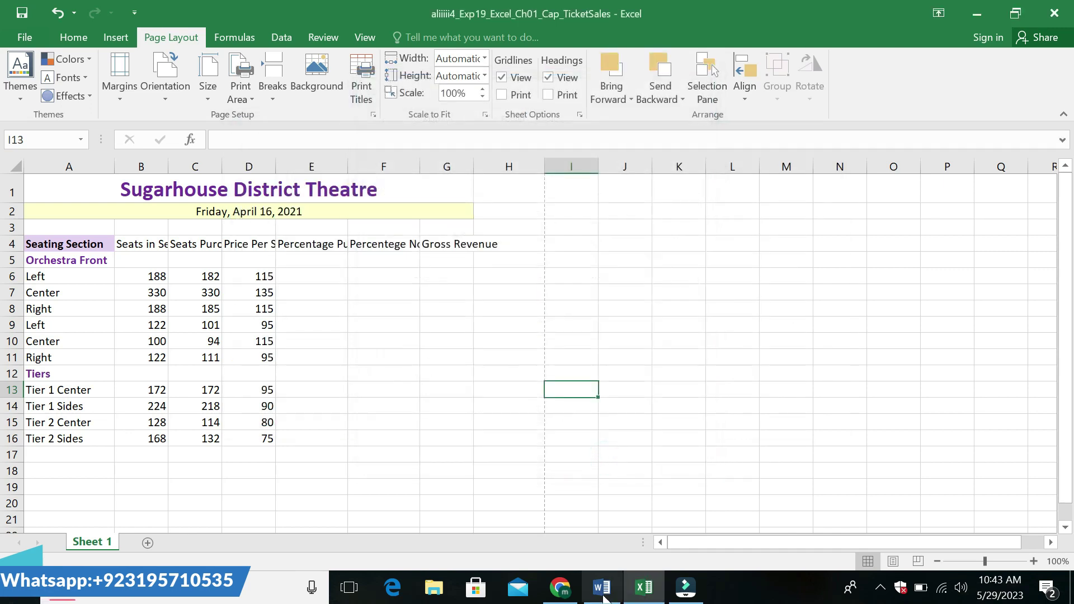
Switch to Word and undo all the highlighting and font size changes of the Step 5 instruction.
{"action": "left_click", "coordinate": [602, 587]}
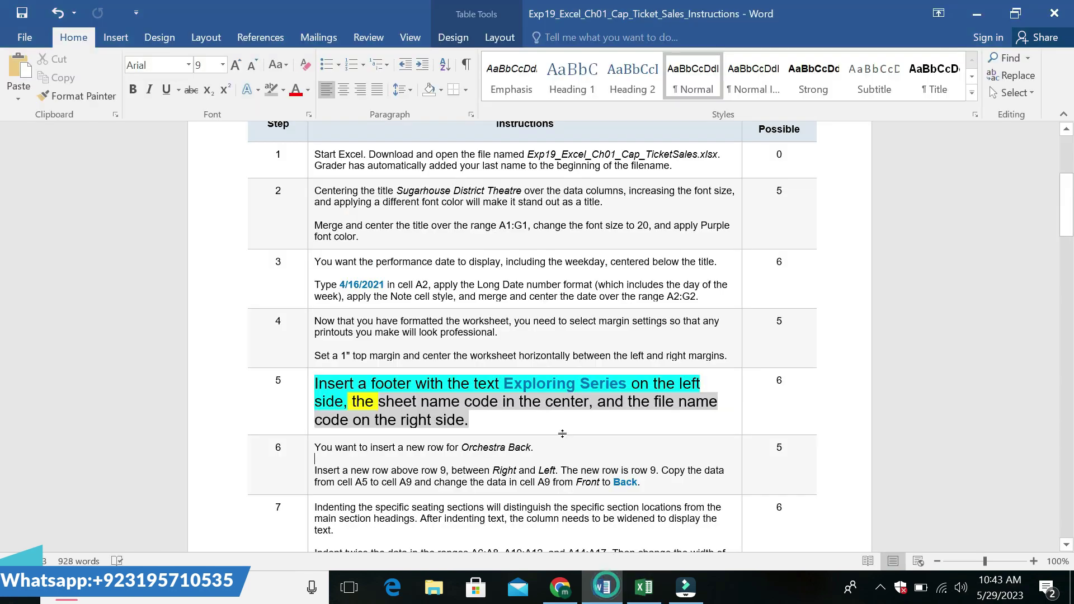
{"action": "key", "text": "ctrl+z"}
{"action": "key", "text": "ctrl+z"}
{"action": "key", "text": "ctrl+z"}
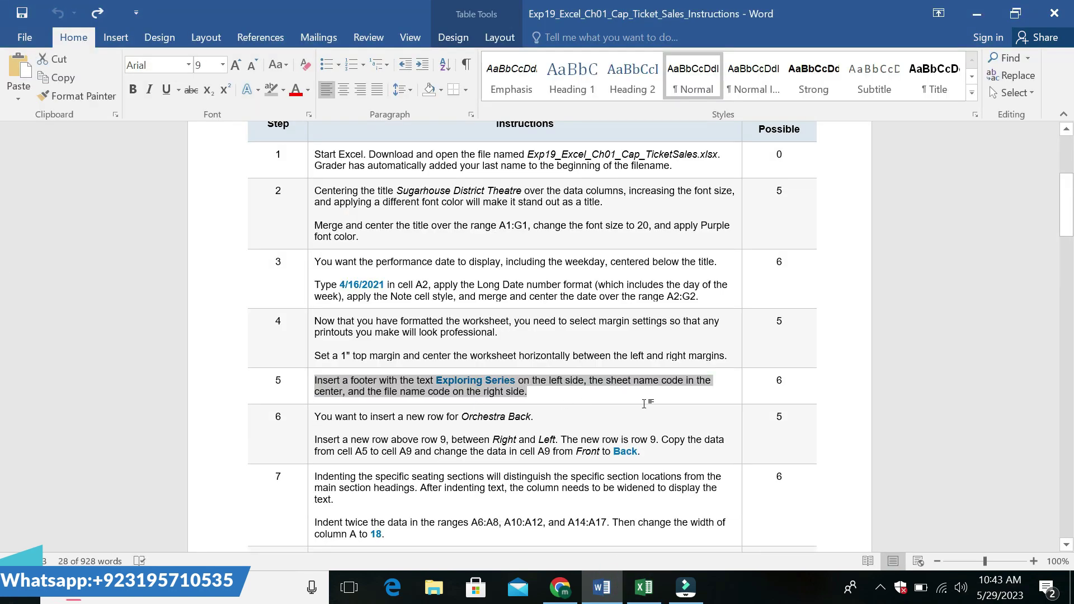
Set the whole Step 6 instruction in the Arial Black font and highlight it in yellow.
{"action": "left_click_drag", "start_coordinate": [315, 415], "coordinate": [638, 451]}
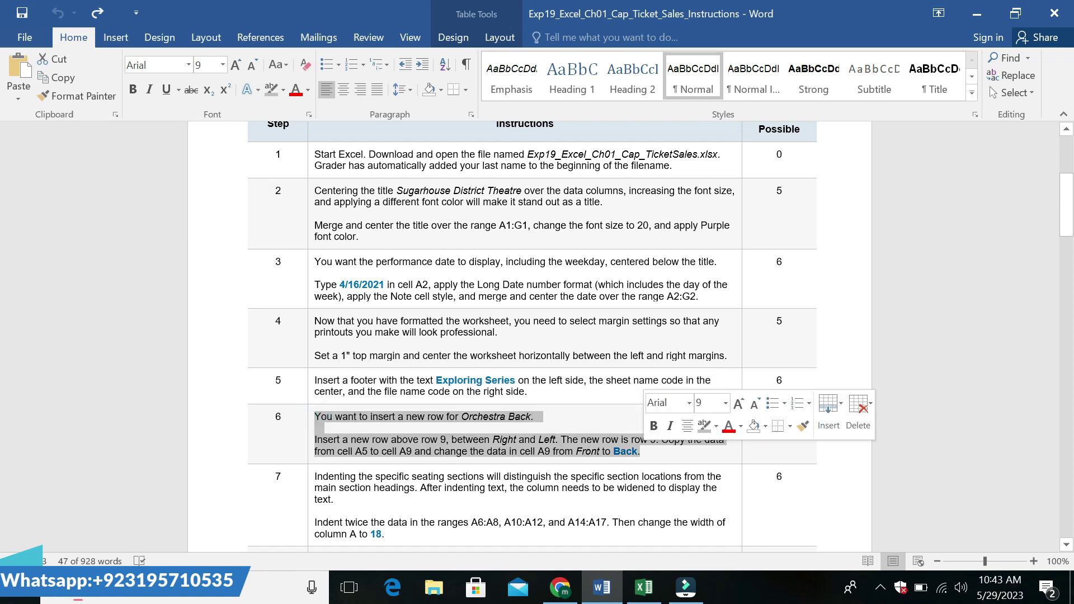
{"action": "left_click", "coordinate": [690, 403]}
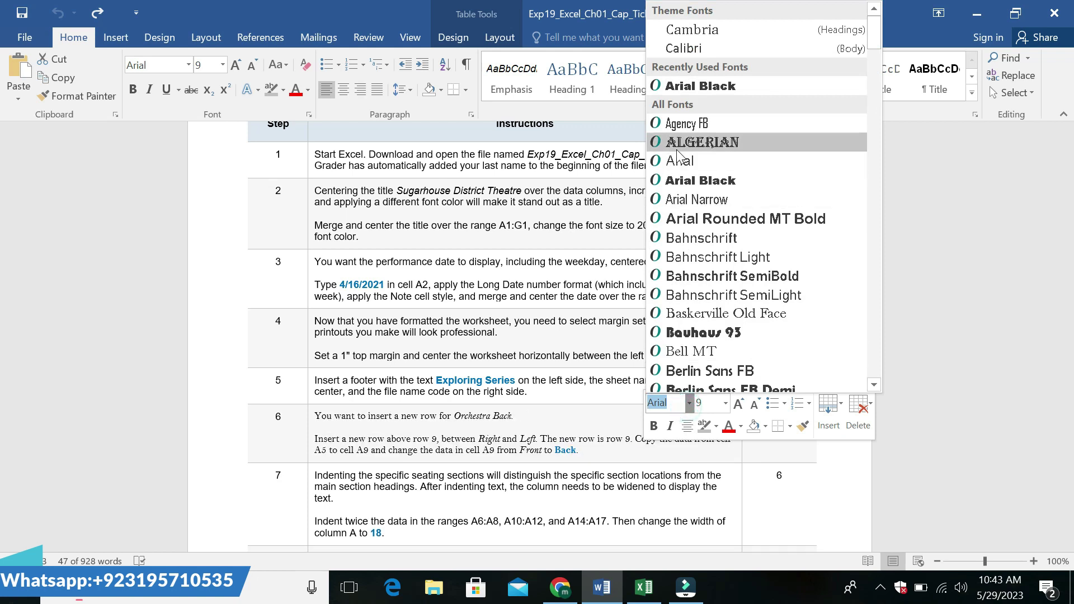
{"action": "left_click", "coordinate": [680, 178]}
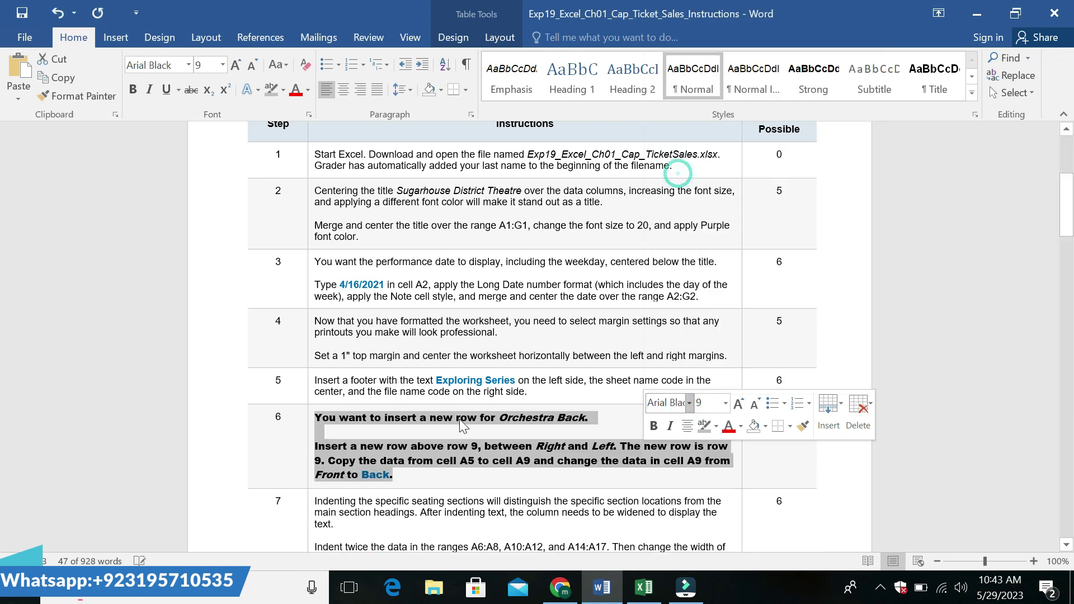
{"action": "left_click", "coordinate": [716, 426]}
{"action": "left_click", "coordinate": [709, 450]}
{"action": "left_click", "coordinate": [587, 461]}
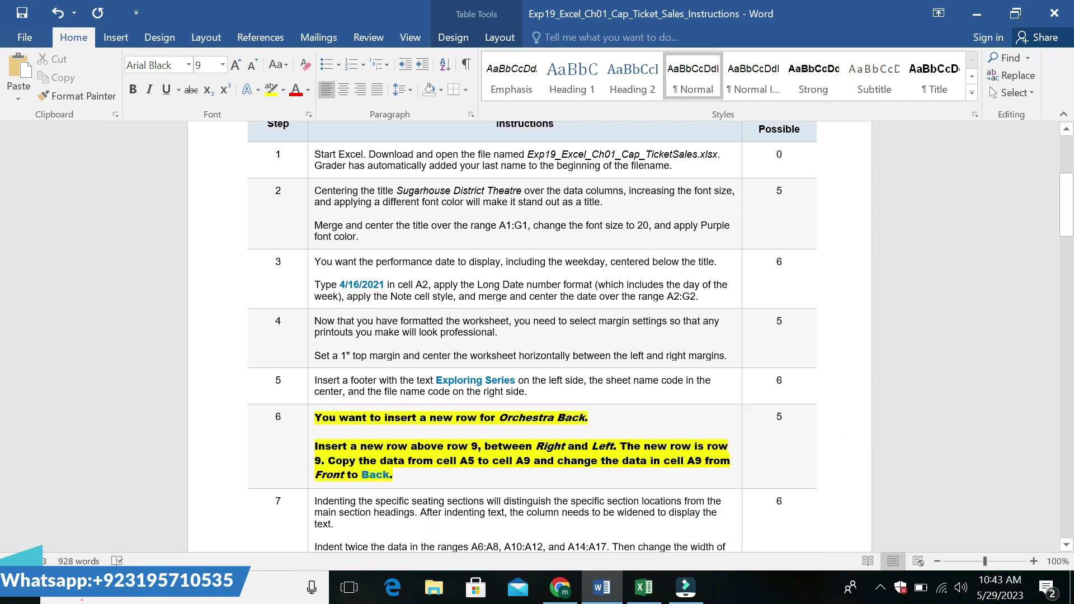
Highlight "Insert a new row above row 9, between Right and Left." in the Step 6 instruction in turquoise.
{"action": "left_click_drag", "start_coordinate": [314, 445], "coordinate": [621, 450]}
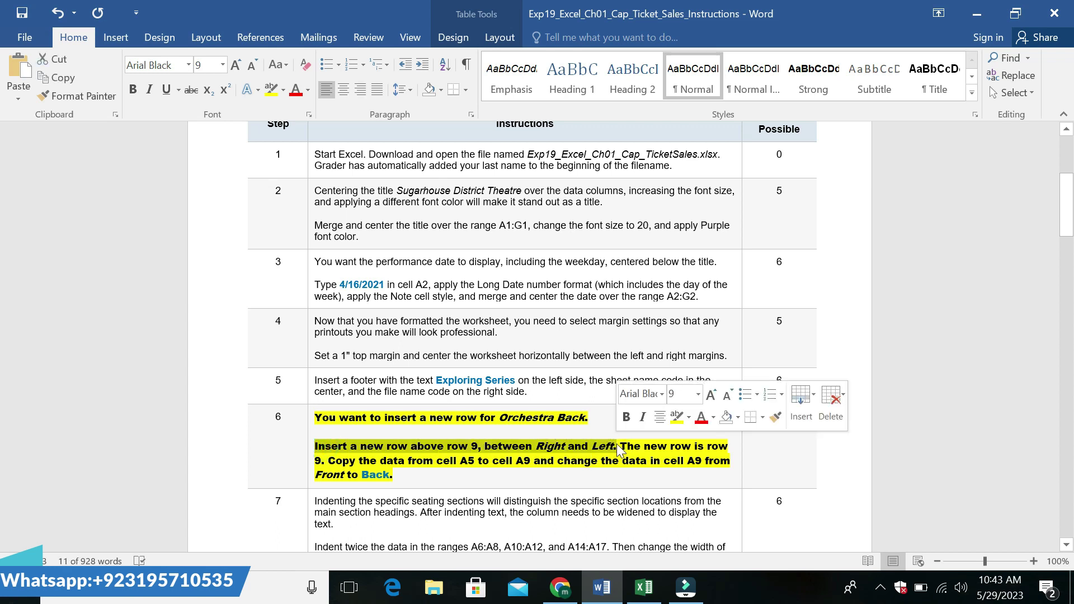
{"action": "left_click", "coordinate": [690, 418]}
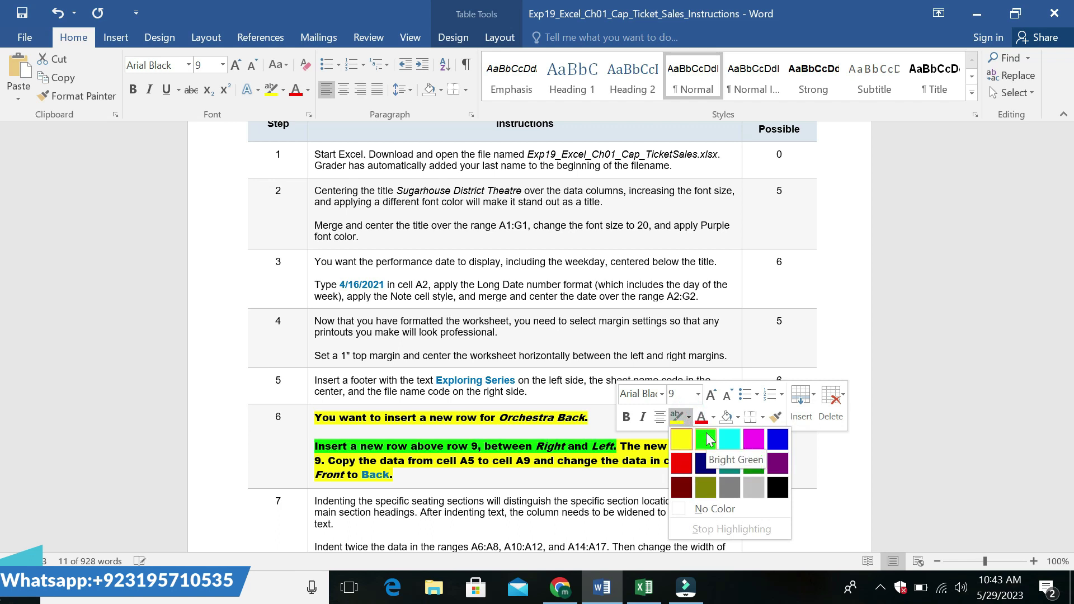
{"action": "left_click", "coordinate": [729, 439]}
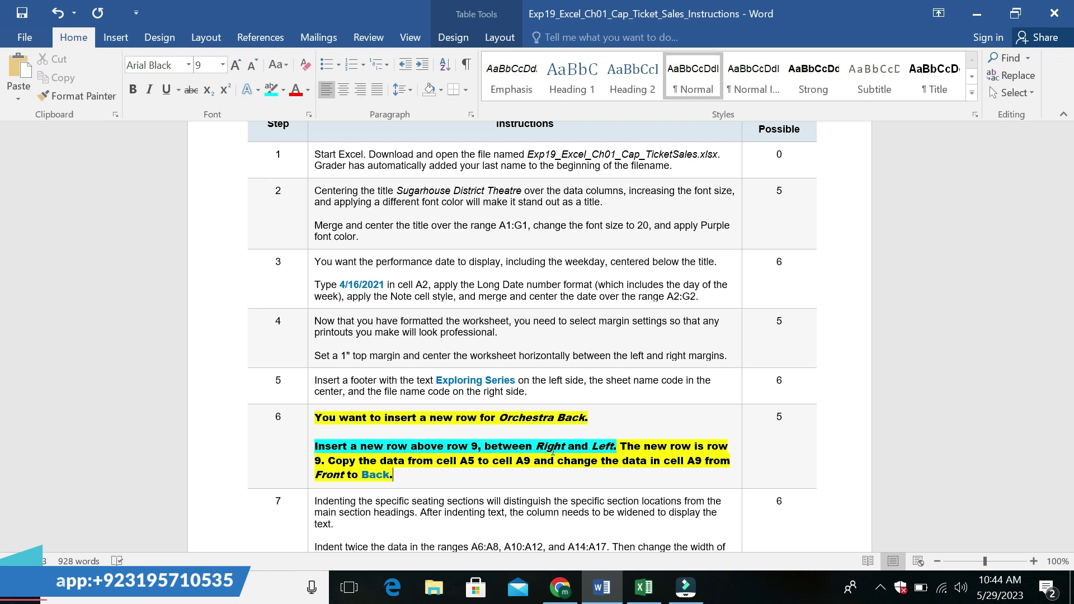
{"action": "left_click", "coordinate": [392, 474]}
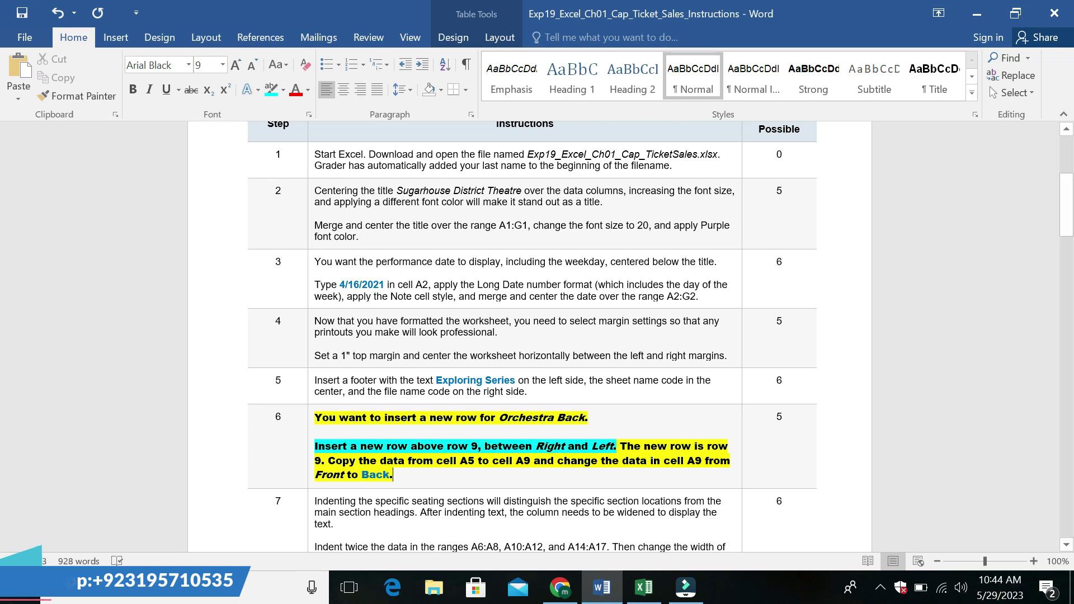
Switch to Excel and try to insert the new row above row 8.
{"action": "left_click", "coordinate": [644, 587]}
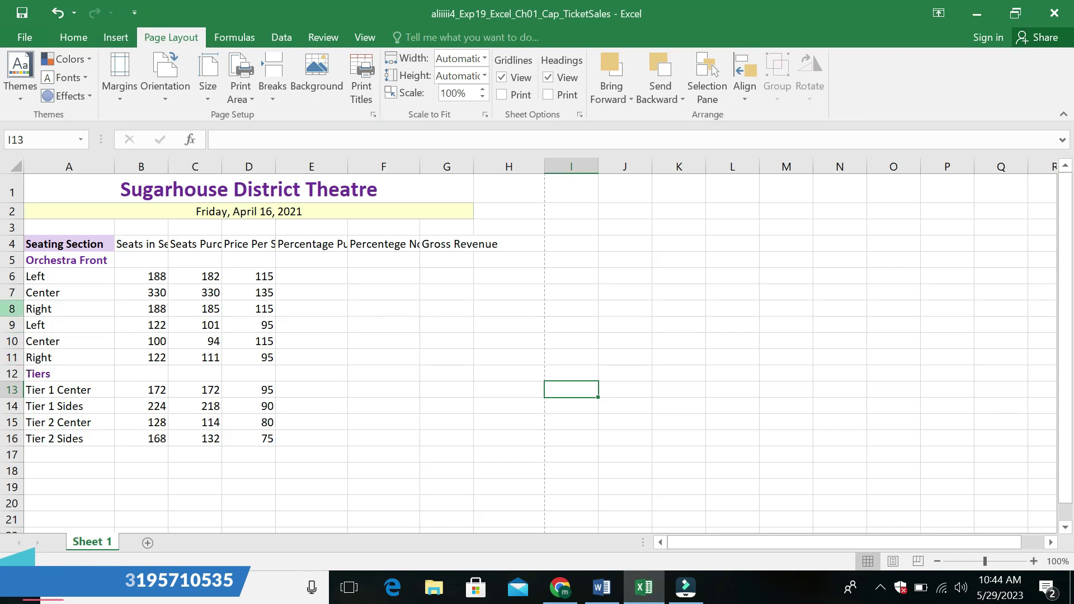
{"action": "right_click", "coordinate": [15, 311]}
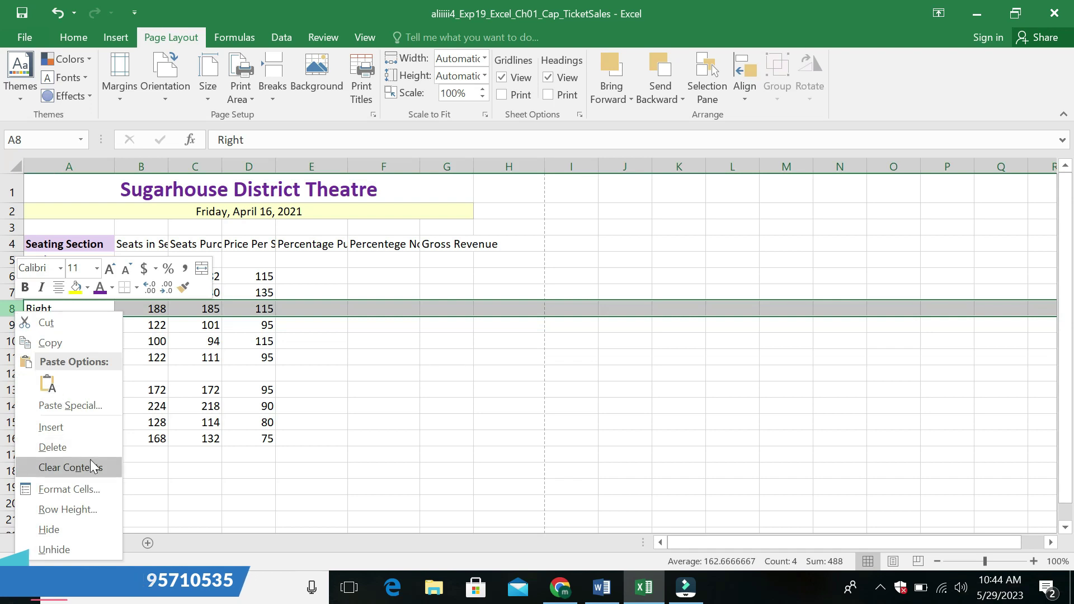
{"action": "left_click", "coordinate": [82, 428]}
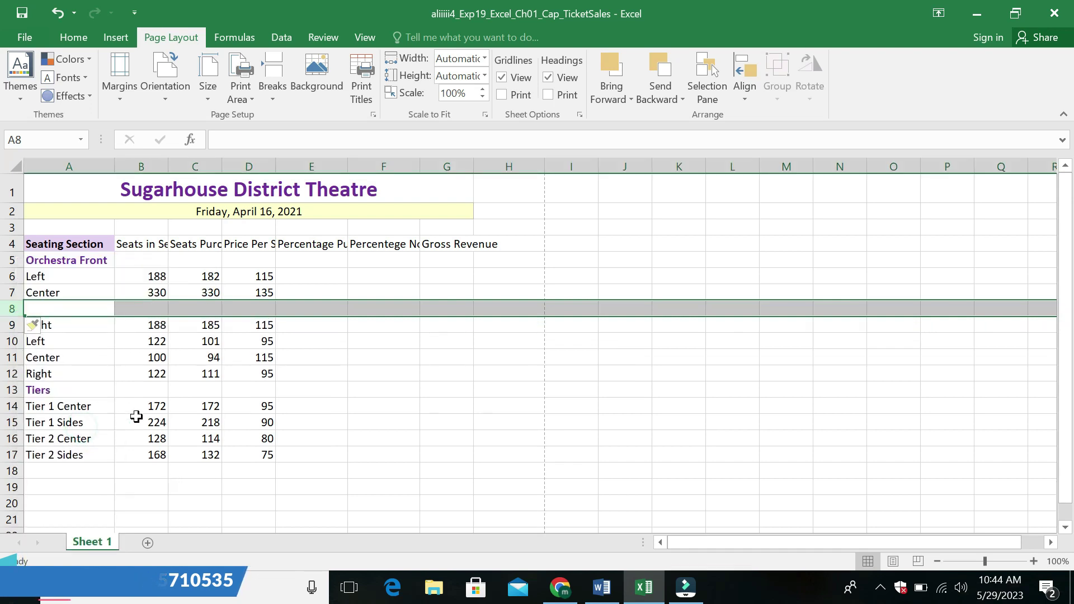
Recheck the Step 6 instruction in Word, return to Excel, and undo the row insertion above row 8.
{"action": "left_click", "coordinate": [609, 588]}
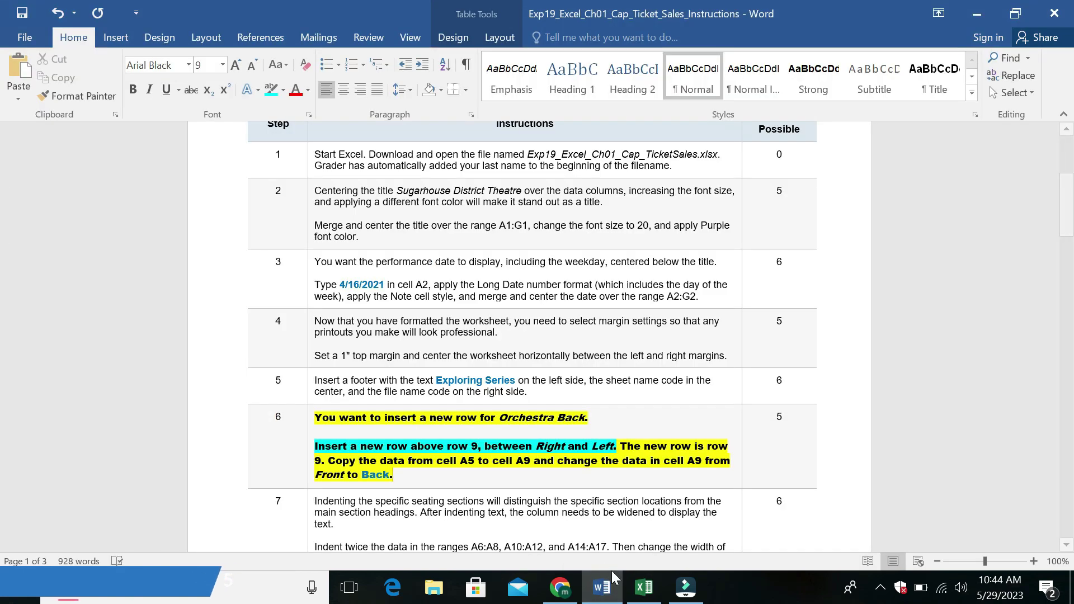
{"action": "left_click", "coordinate": [644, 588]}
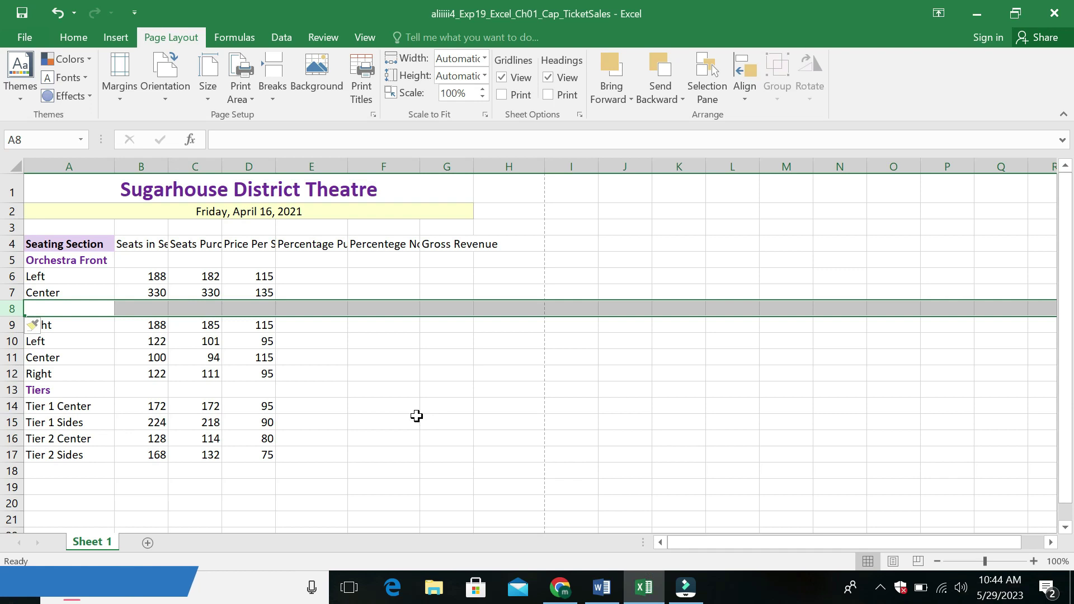
{"action": "key", "text": "ctrl+z"}
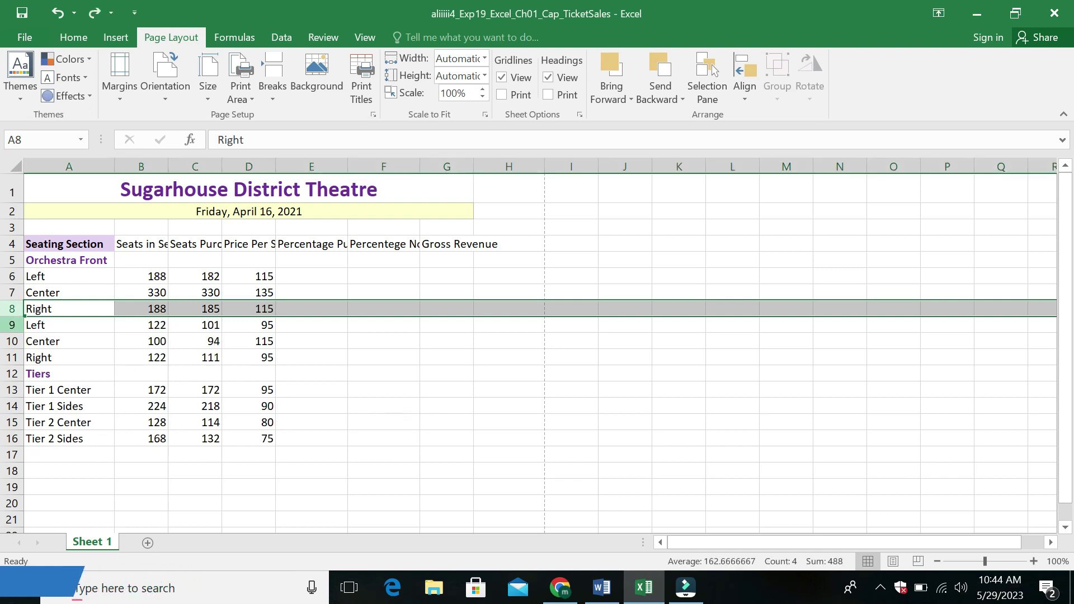
Insert a new row above row 9, between Right and Left, and switch back to Word for the rest of Step 6.
{"action": "right_click", "coordinate": [12, 325]}
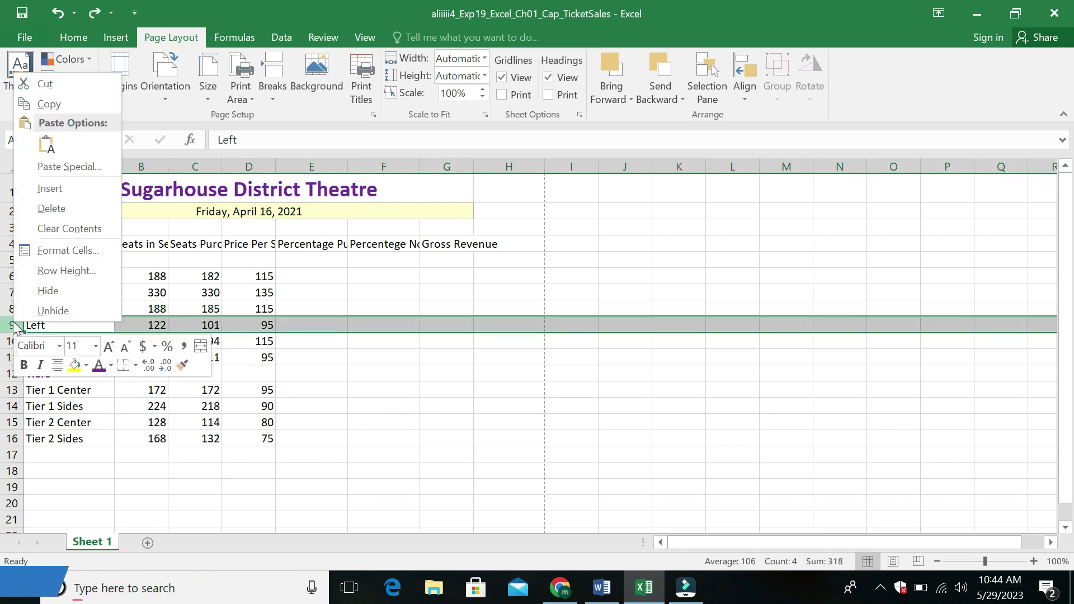
{"action": "left_click", "coordinate": [49, 188]}
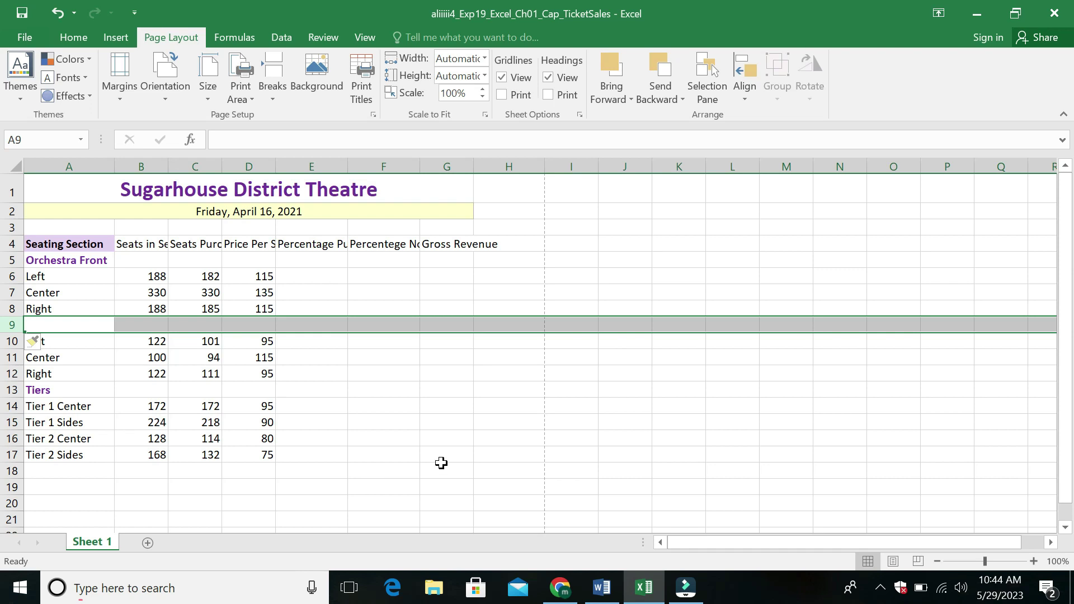
{"action": "left_click", "coordinate": [598, 590]}
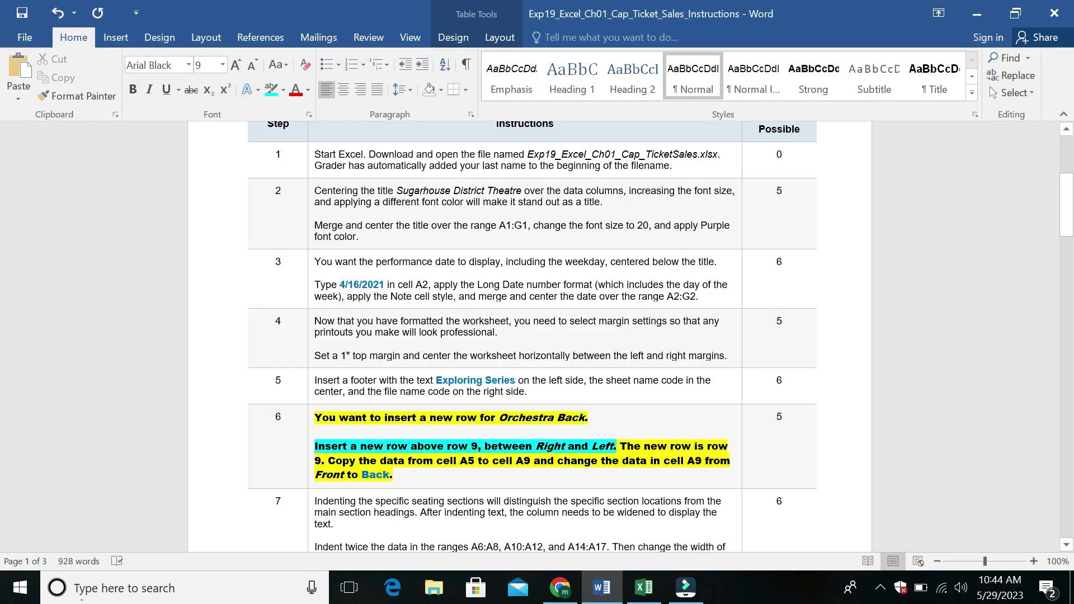
Highlight the rest of the Step 6 instruction, from "The new row is row 9" through "Back.", in bright green.
{"action": "left_click_drag", "start_coordinate": [621, 446], "coordinate": [727, 475]}
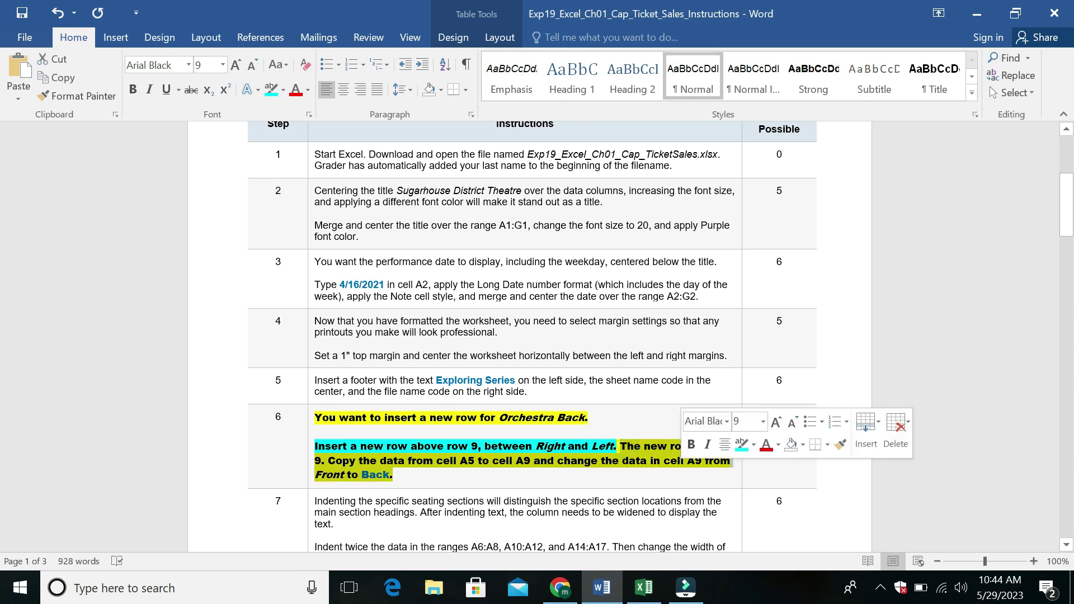
{"action": "left_click", "coordinate": [755, 445]}
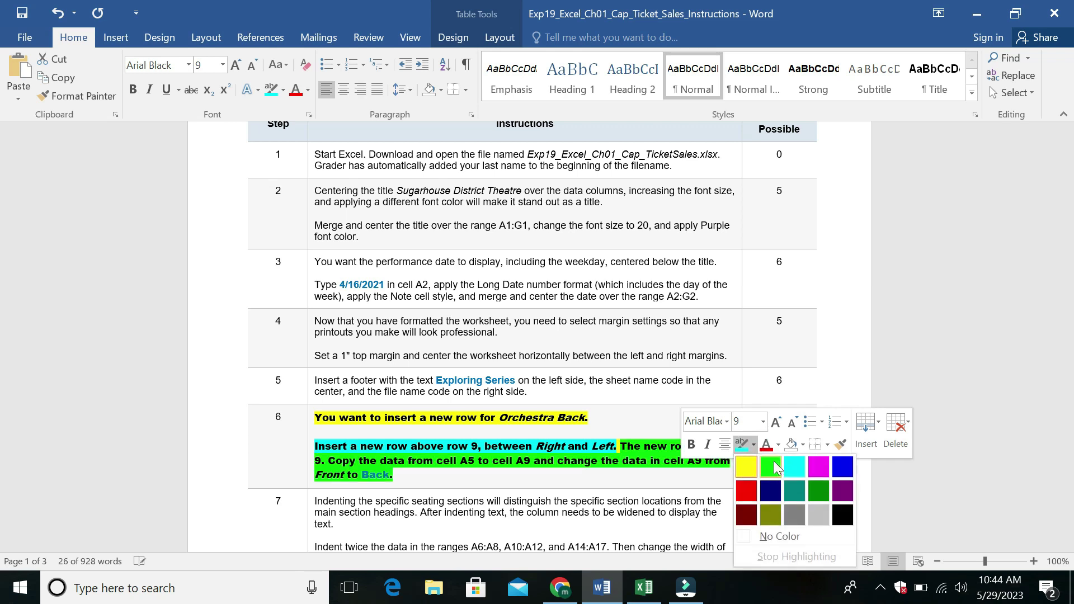
{"action": "left_click", "coordinate": [773, 461]}
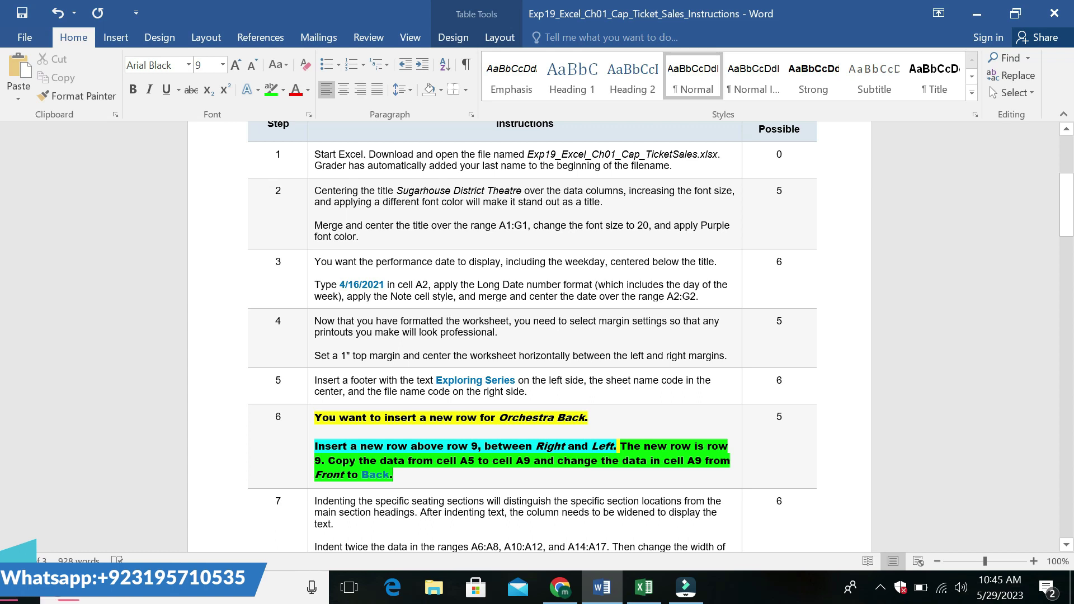
Switch to Excel and copy the Orchestra Front row 5 into the new row 9.
{"action": "left_click", "coordinate": [642, 586]}
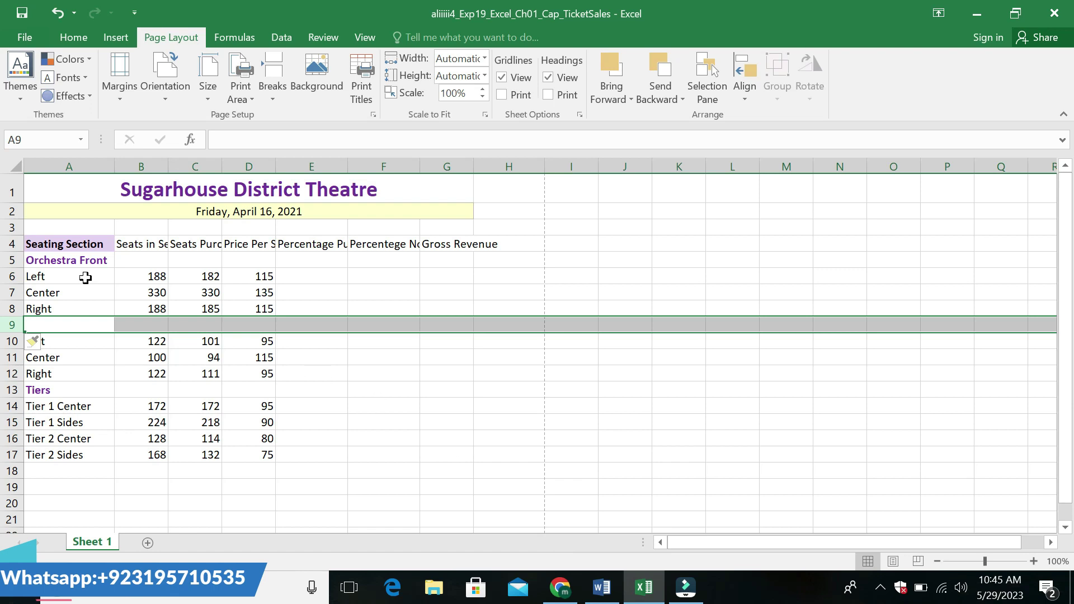
{"action": "left_click", "coordinate": [12, 260]}
{"action": "right_click", "coordinate": [16, 261]}
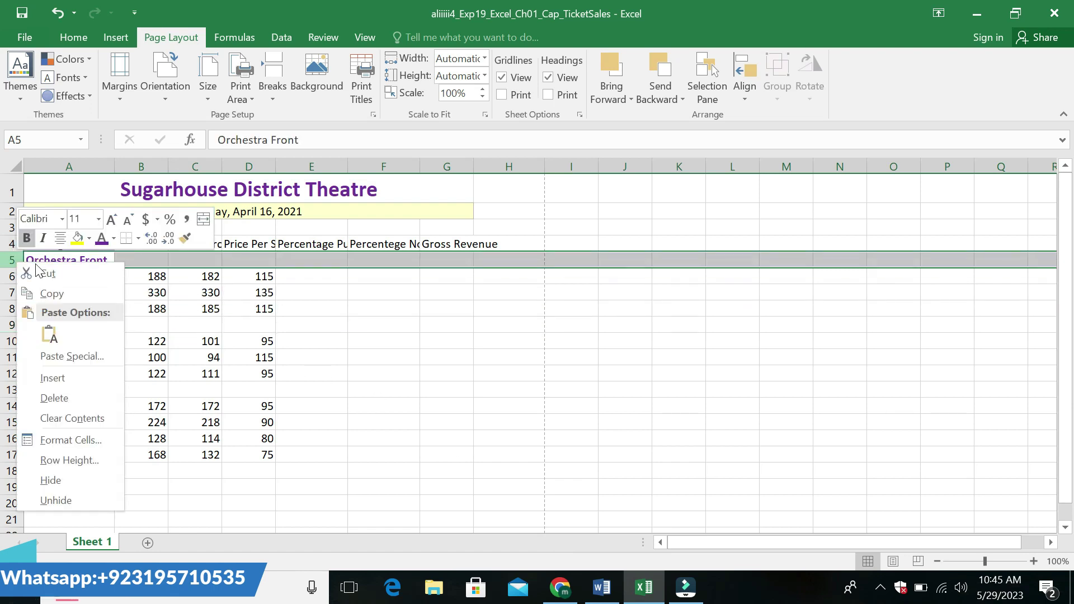
{"action": "left_click", "coordinate": [52, 293]}
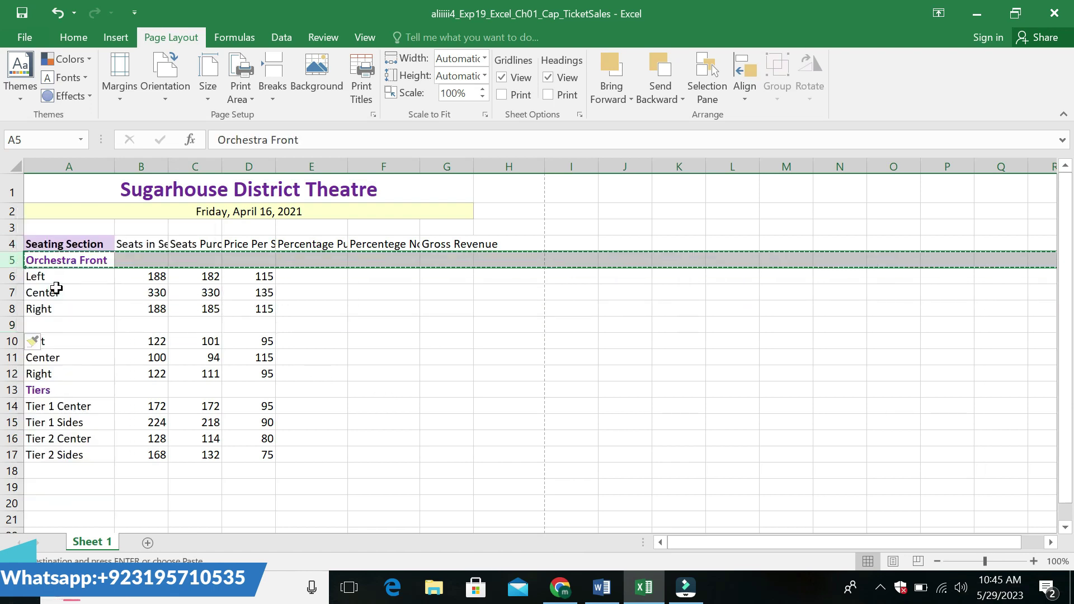
{"action": "left_click", "coordinate": [39, 324]}
{"action": "key", "text": "ctrl+v"}
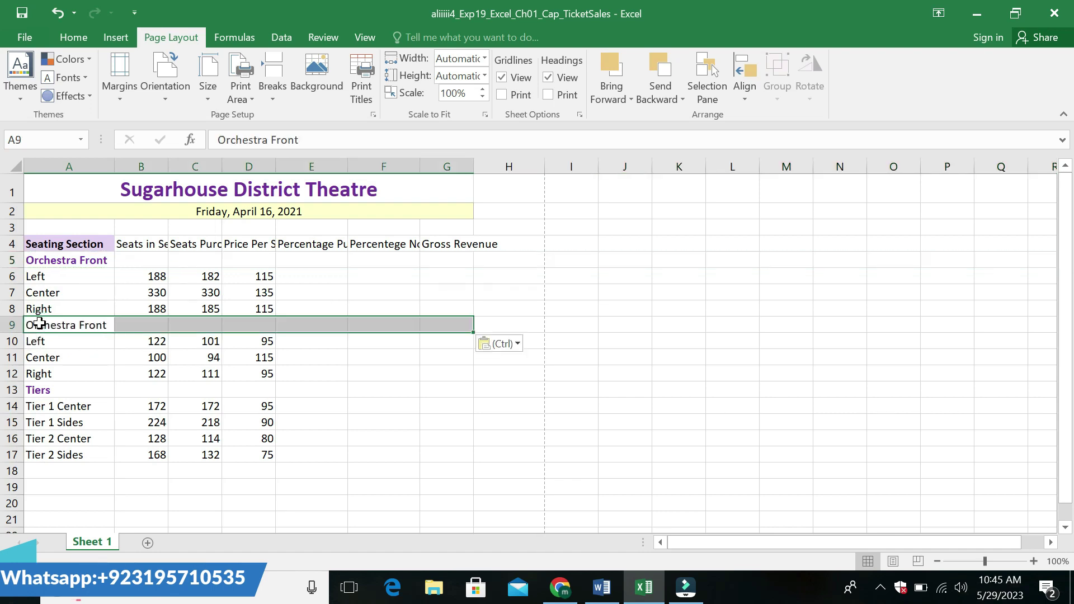
{"action": "left_click", "coordinate": [346, 356]}
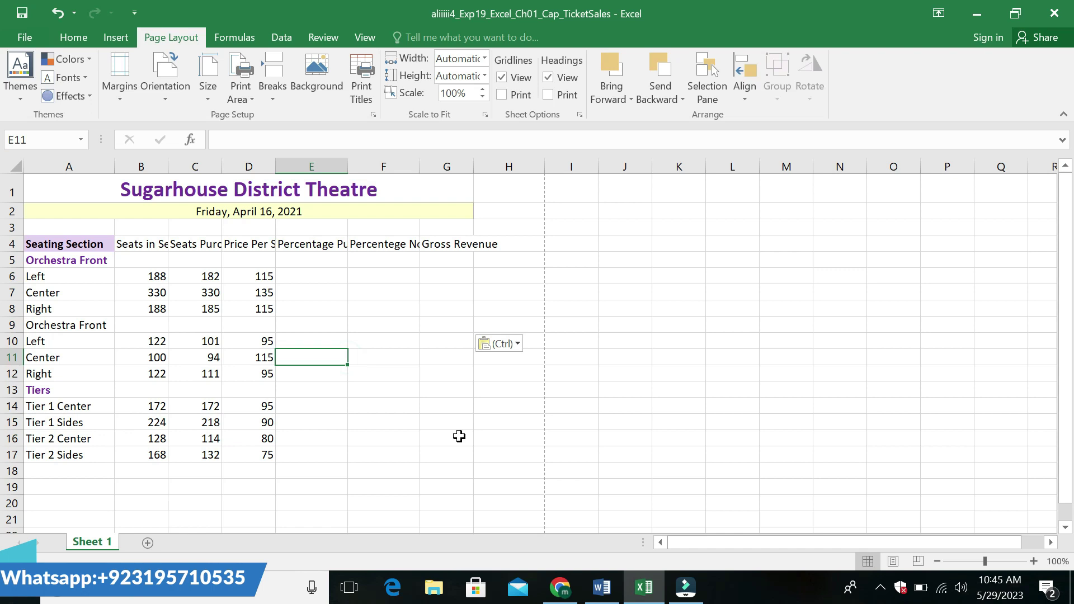
Switch to Word, highlight "change the data in cell A9 from Front to Back." in Step 6 in light gray, and enlarge it to 14 pt.
{"action": "left_click", "coordinate": [602, 587]}
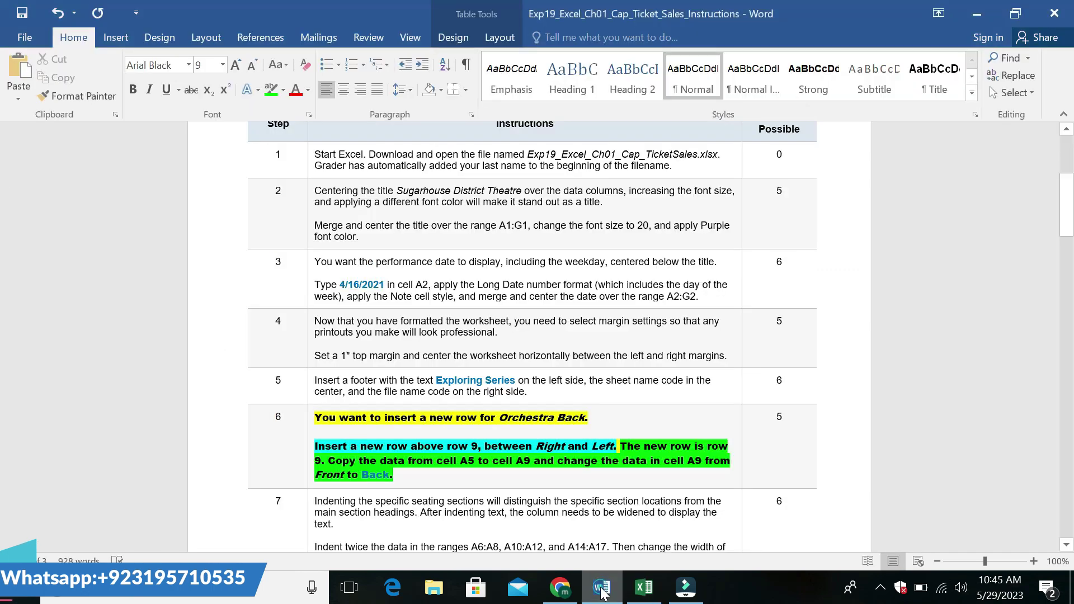
{"action": "left_click_drag", "start_coordinate": [577, 495], "coordinate": [556, 462]}
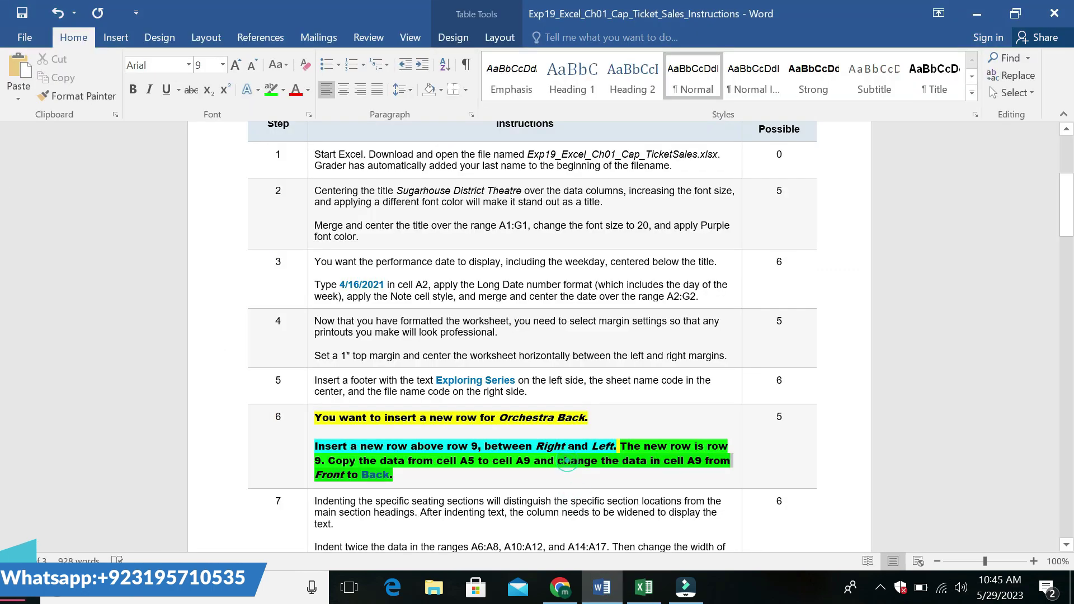
{"action": "left_click", "coordinate": [766, 449]}
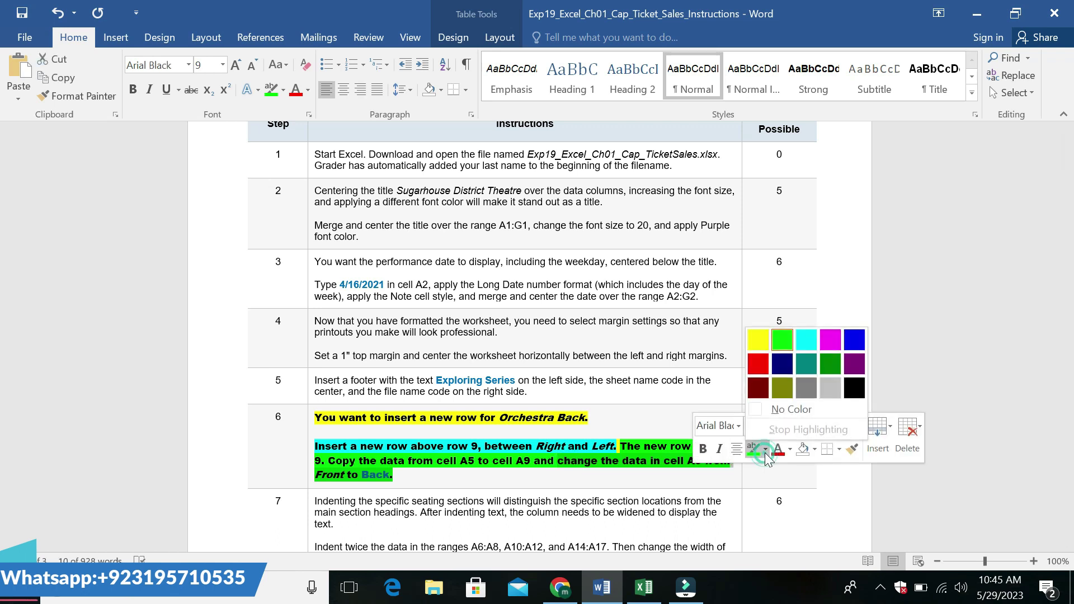
{"action": "left_click", "coordinate": [839, 390]}
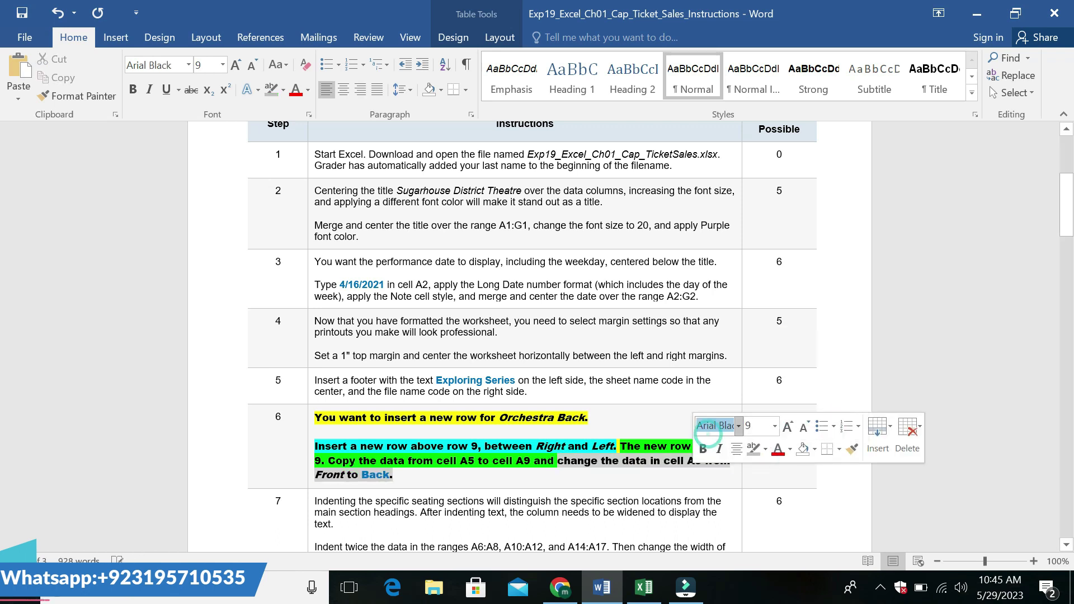
{"action": "left_click_drag", "start_coordinate": [576, 495], "coordinate": [557, 462]}
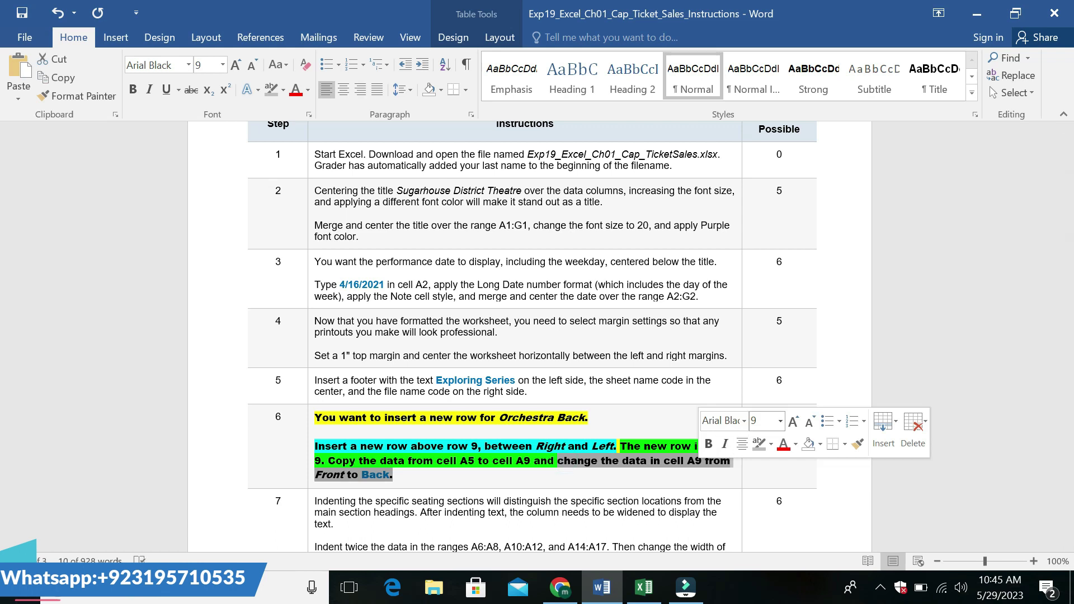
{"action": "left_click", "coordinate": [780, 421]}
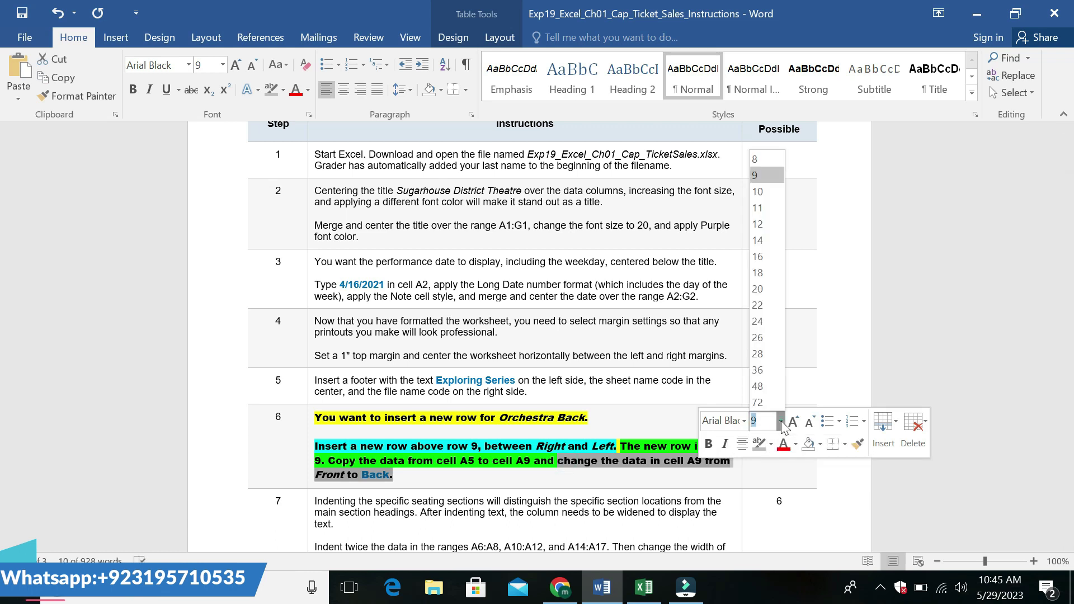
{"action": "left_click", "coordinate": [763, 236]}
{"action": "left_click", "coordinate": [623, 495]}
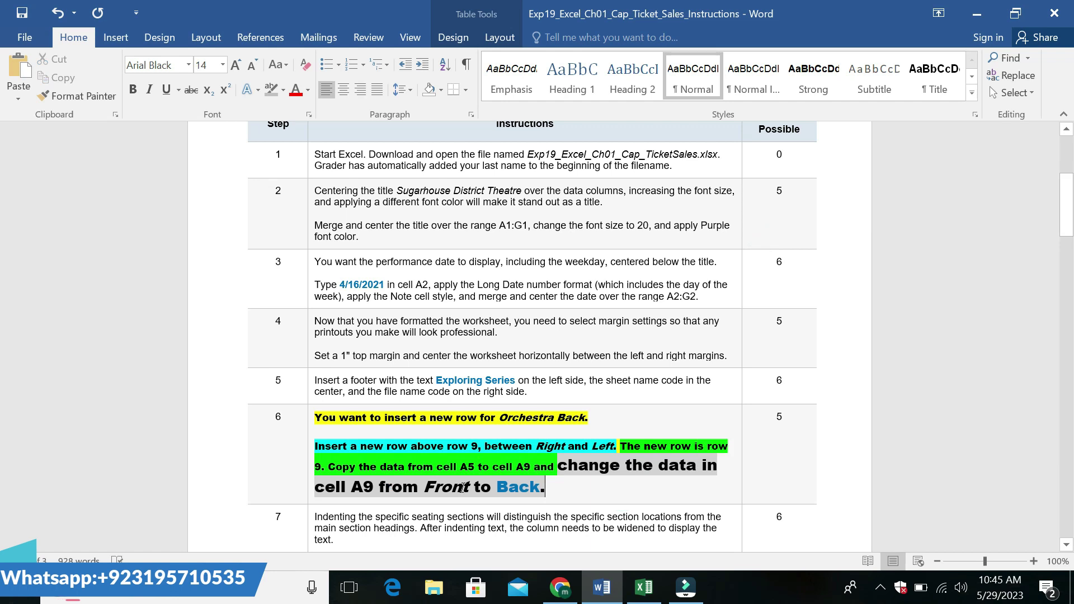
{"action": "left_click_drag", "start_coordinate": [496, 488], "coordinate": [540, 487]}
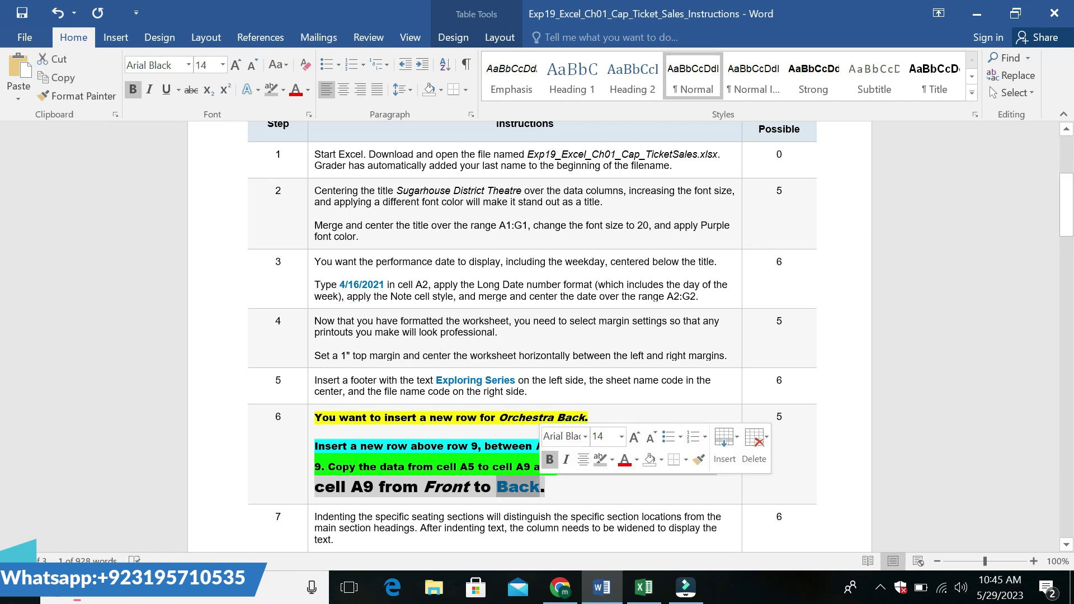
Switch to Excel and change the text in cell A9 to "Orchestra Back".
{"action": "left_click", "coordinate": [644, 587]}
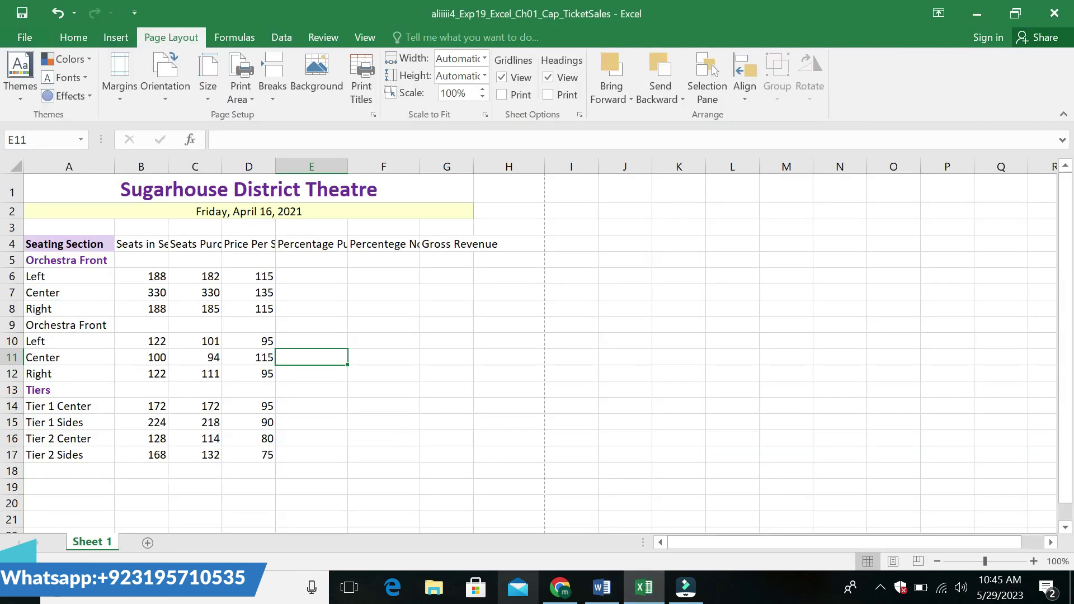
{"action": "left_click", "coordinate": [602, 587]}
{"action": "left_click", "coordinate": [644, 587]}
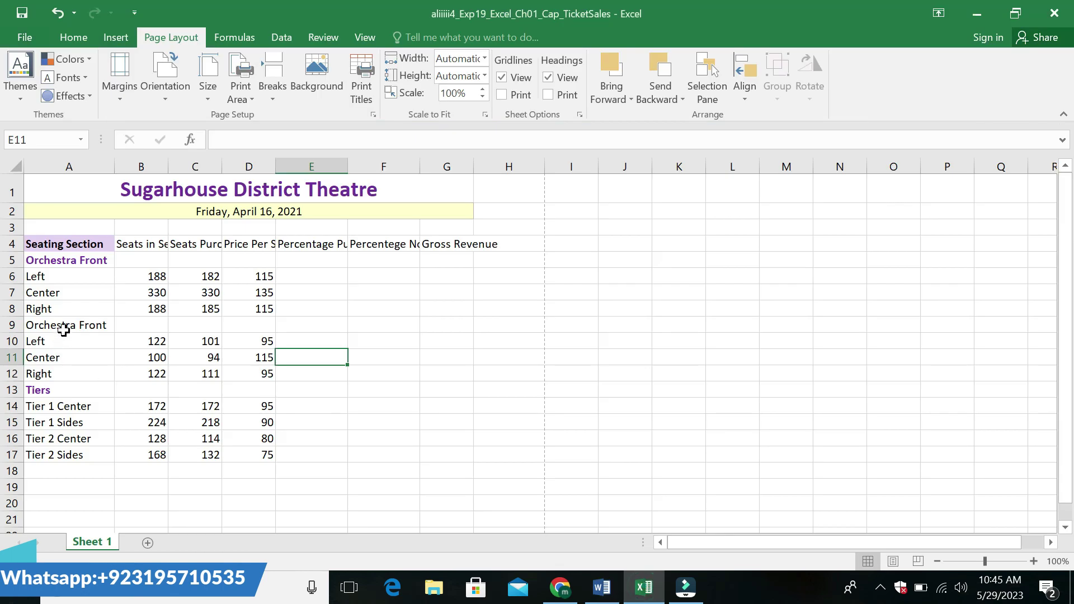
{"action": "left_click", "coordinate": [63, 330]}
{"action": "left_click", "coordinate": [303, 141]}
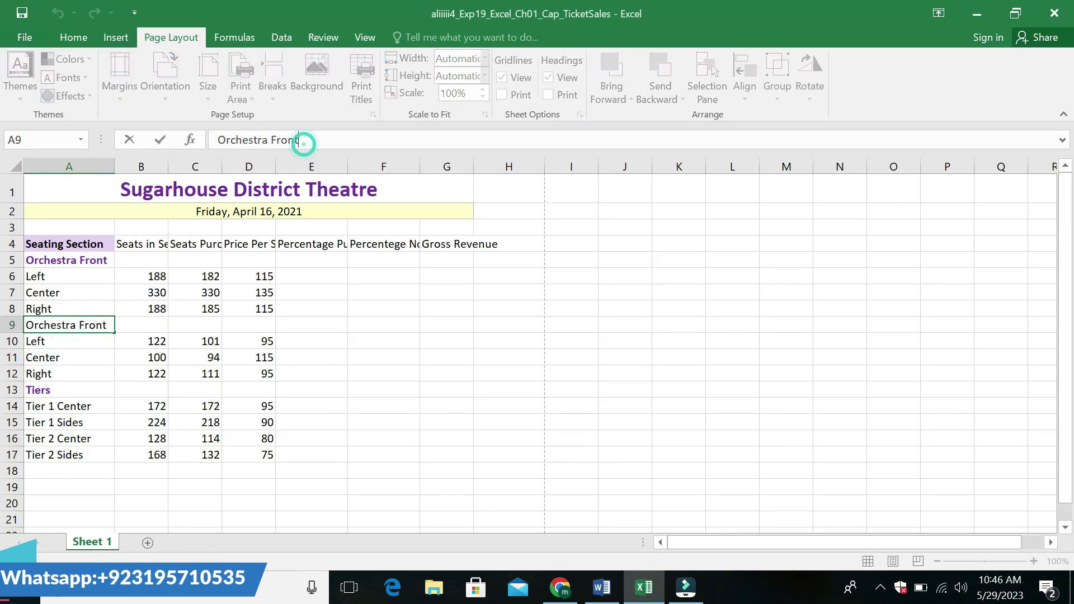
{"action": "key", "text": "BackSpace"}
{"action": "key", "text": "BackSpace"}
{"action": "key", "text": "BackSpace"}
{"action": "type", "text": "Back"}
{"action": "key", "text": "Return"}
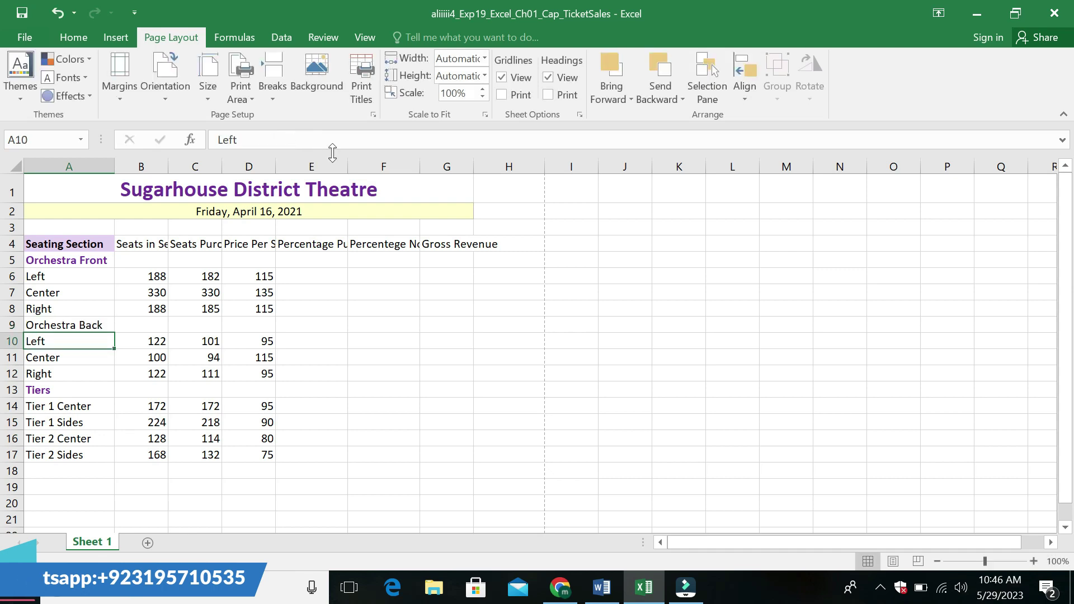
{"action": "left_click", "coordinate": [604, 359]}
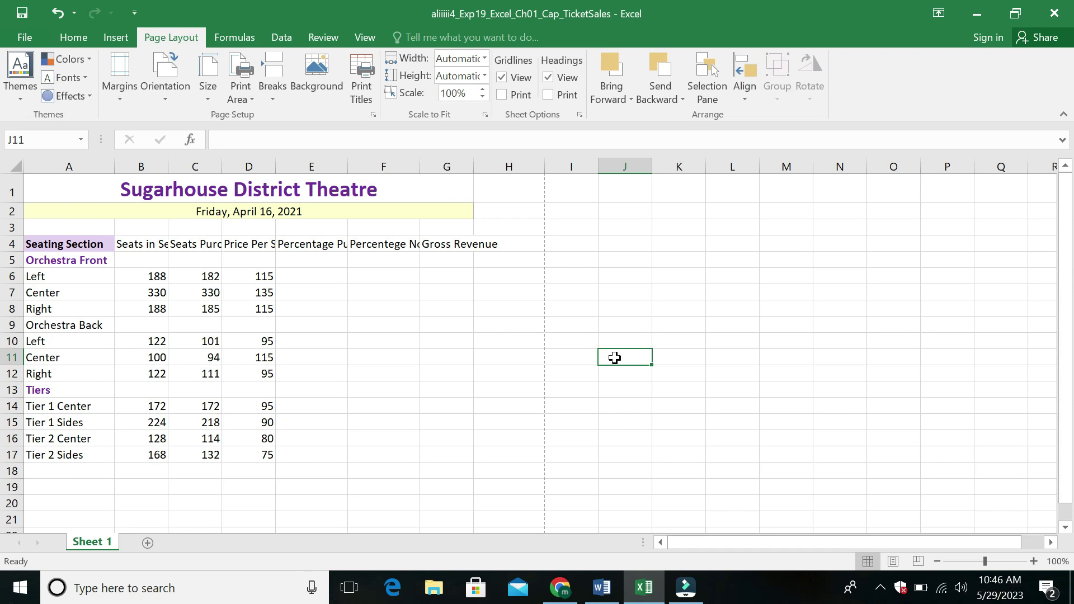
Switch to Word and undo all the highlighting and font changes made to the Step 6 instruction.
{"action": "left_click", "coordinate": [601, 588]}
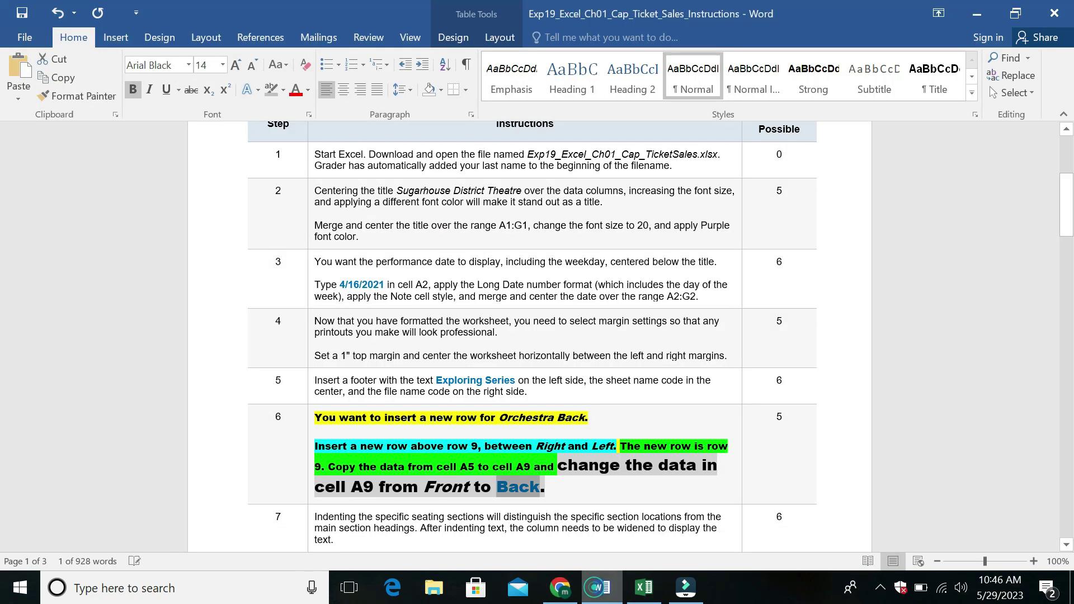
{"action": "key", "text": "ctrl+z"}
{"action": "key", "text": "ctrl+z"}
{"action": "key", "text": "ctrl+z"}
{"action": "key", "text": "ctrl+z"}
{"action": "key", "text": "ctrl+z"}
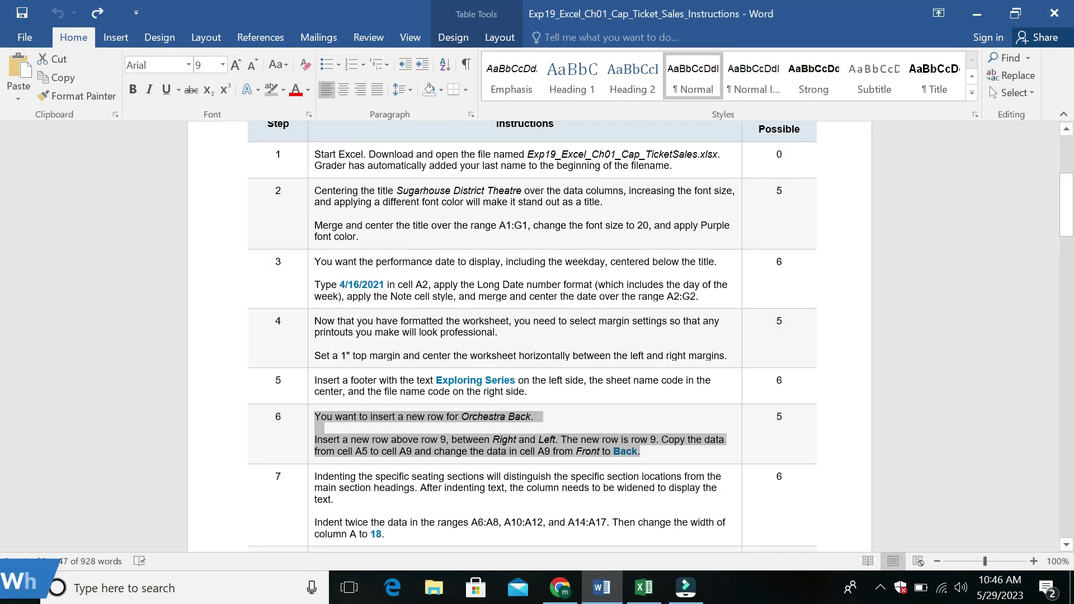
Highlight the first paragraph of the Step 7 instruction, about indenting the specific seating sections, in yellow.
{"action": "left_click_drag", "start_coordinate": [1067, 201], "coordinate": [1067, 235]}
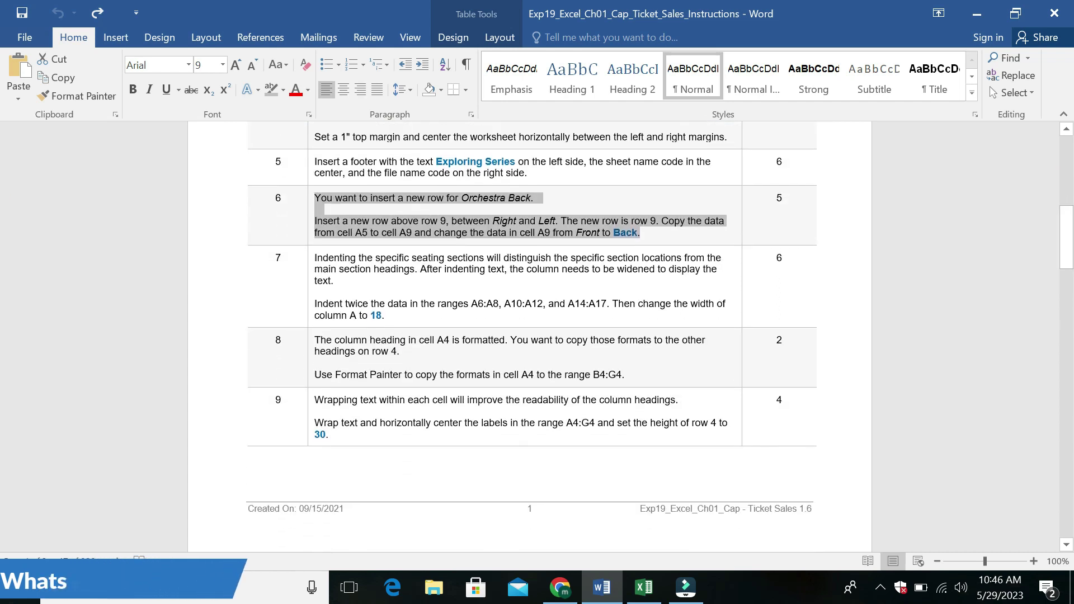
{"action": "triple_click", "coordinate": [313, 257]}
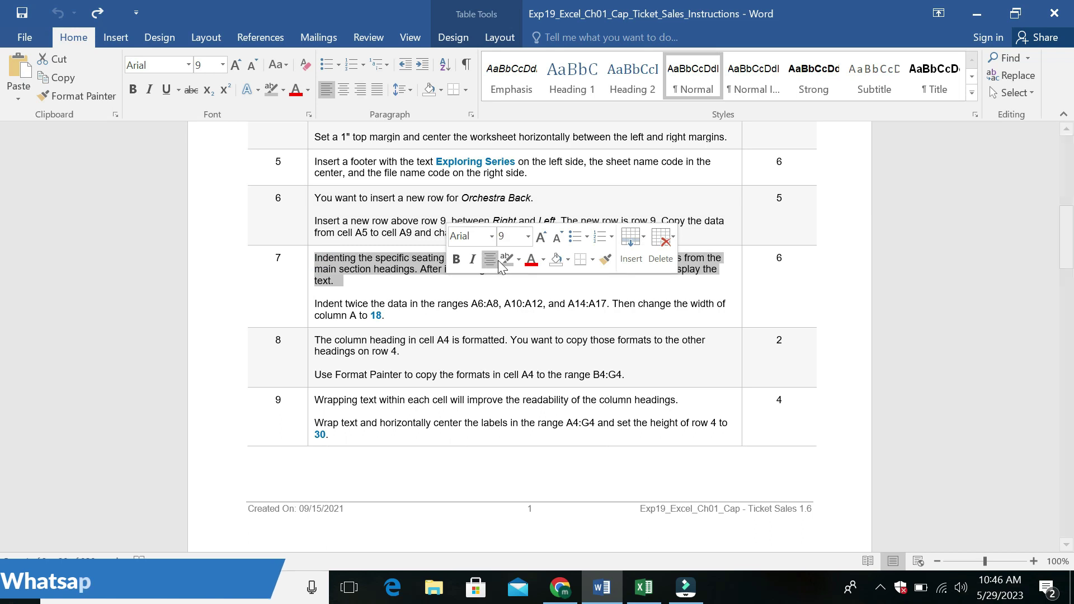
{"action": "left_click", "coordinate": [514, 259]}
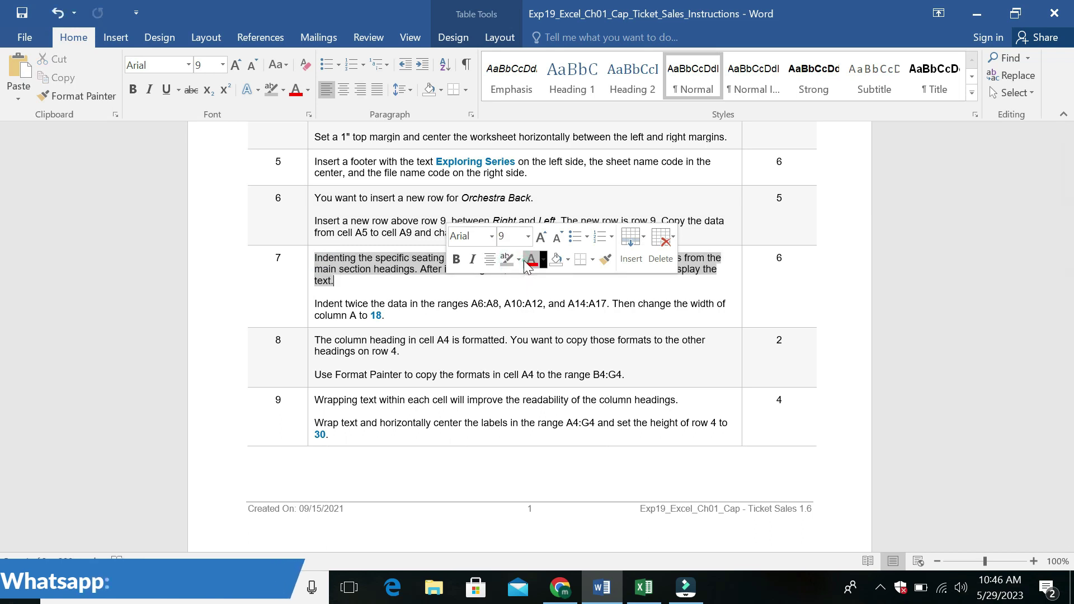
{"action": "left_click", "coordinate": [518, 260]}
{"action": "left_click", "coordinate": [514, 276]}
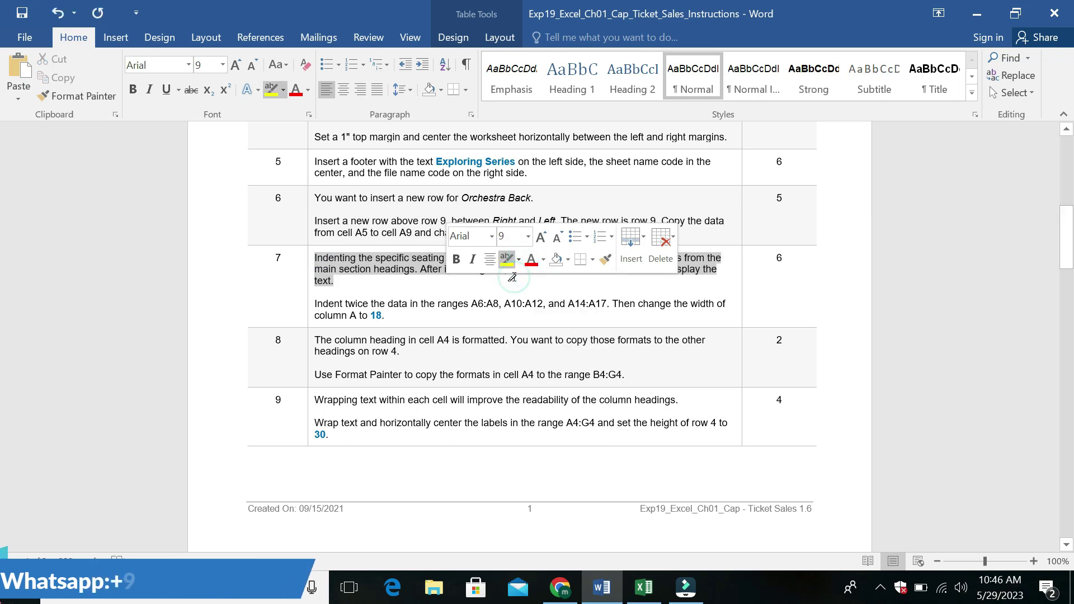
{"action": "key", "text": "ctrl+z"}
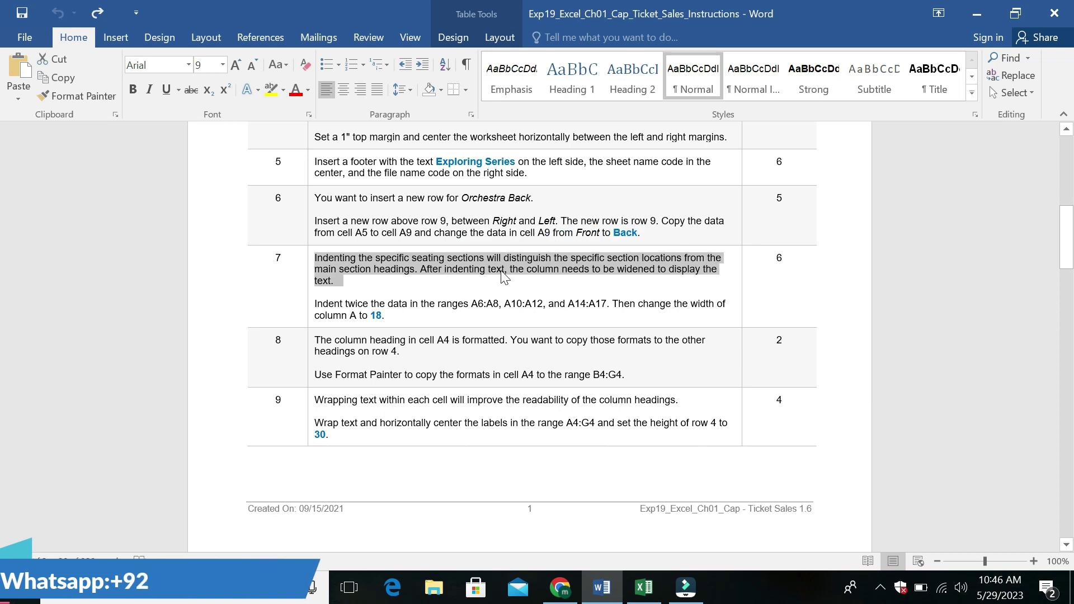
{"action": "left_click", "coordinate": [500, 272]}
{"action": "triple_click", "coordinate": [500, 273]}
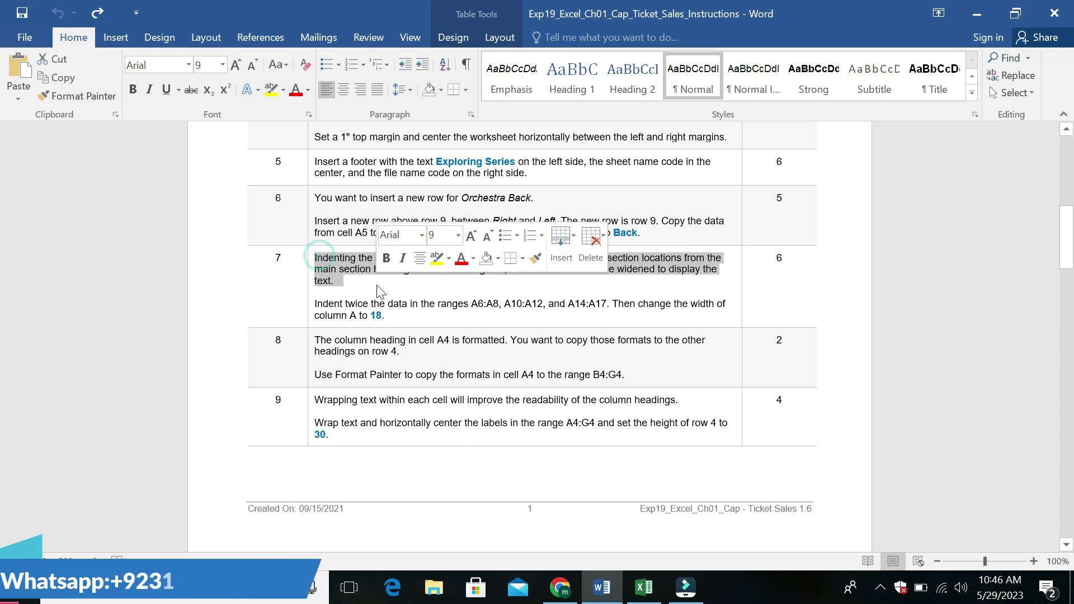
{"action": "left_click", "coordinate": [437, 259]}
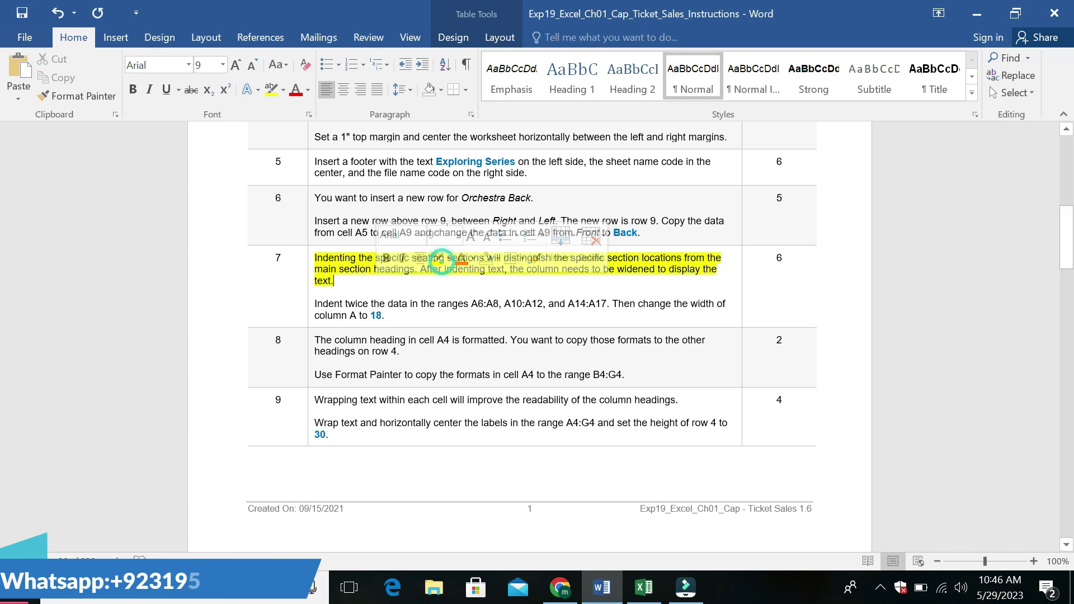
Set the second paragraph of the Step 7 instruction in Arial Black and highlight it in yellow.
{"action": "triple_click", "coordinate": [323, 302]}
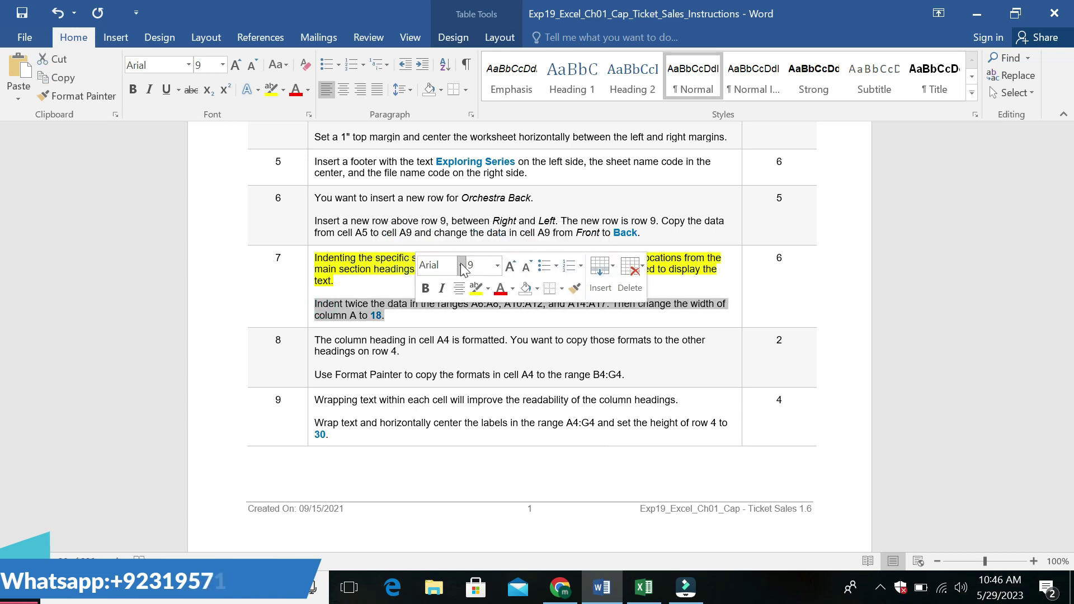
{"action": "left_click", "coordinate": [460, 266]}
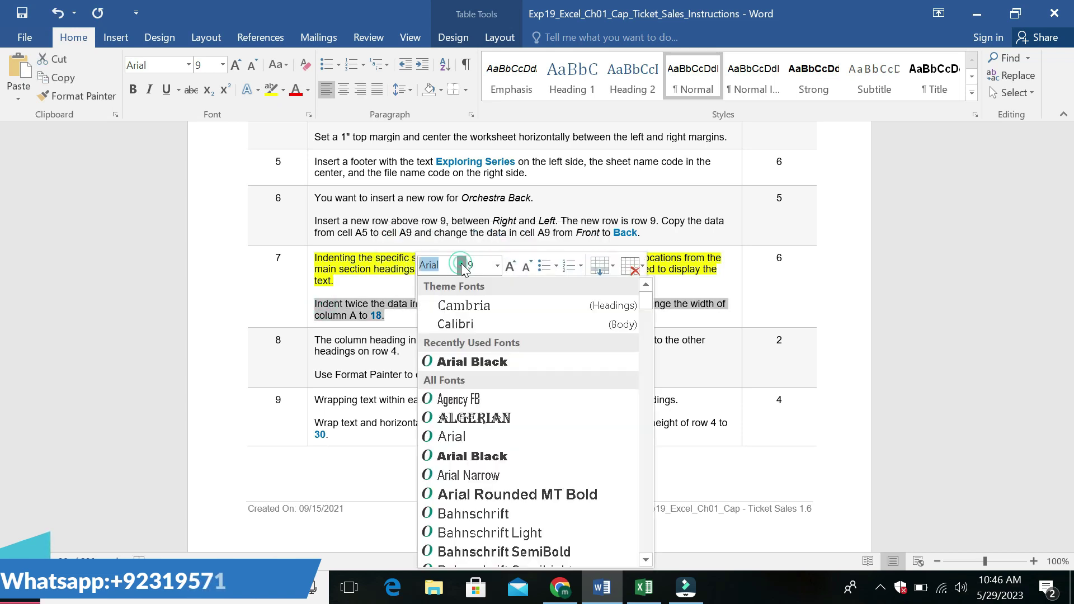
{"action": "left_click", "coordinate": [465, 362]}
{"action": "left_click", "coordinate": [482, 293]}
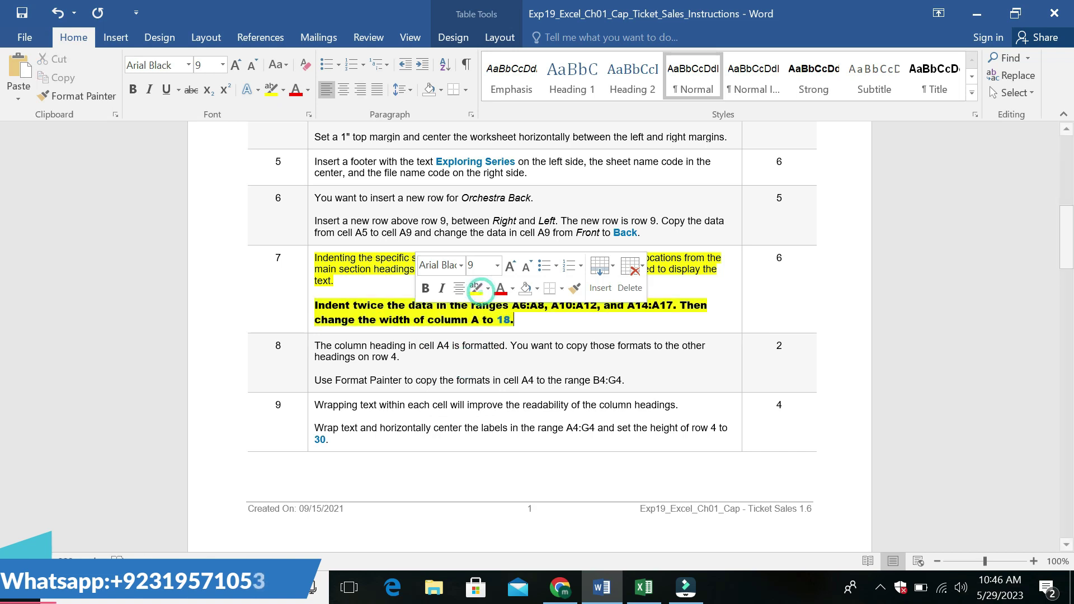
{"action": "left_click", "coordinate": [503, 306]}
Highlight the Step 7 sentence about indenting the ranges A6:A8, A10:A12, and A14:A17 in turquoise.
{"action": "left_click_drag", "start_coordinate": [314, 304], "coordinate": [675, 312]}
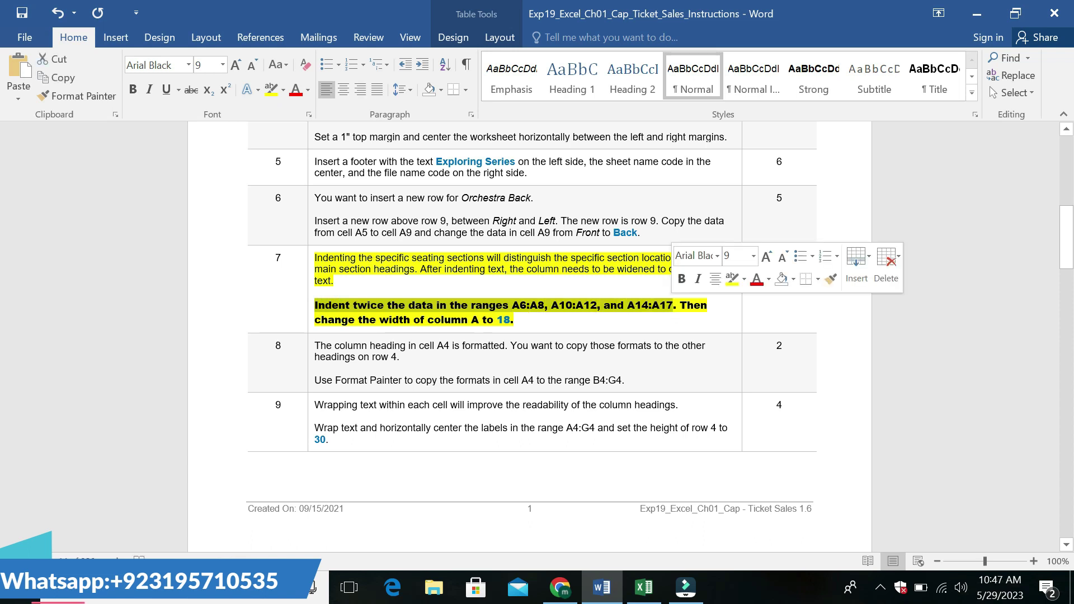
{"action": "left_click", "coordinate": [742, 283]}
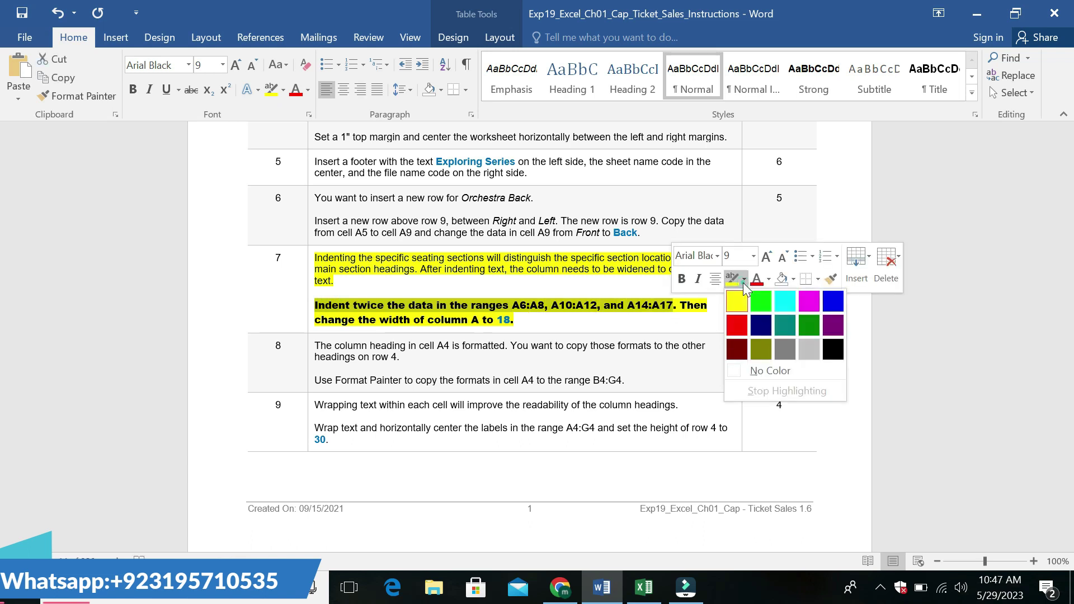
{"action": "left_click", "coordinate": [791, 293]}
{"action": "left_click", "coordinate": [730, 310]}
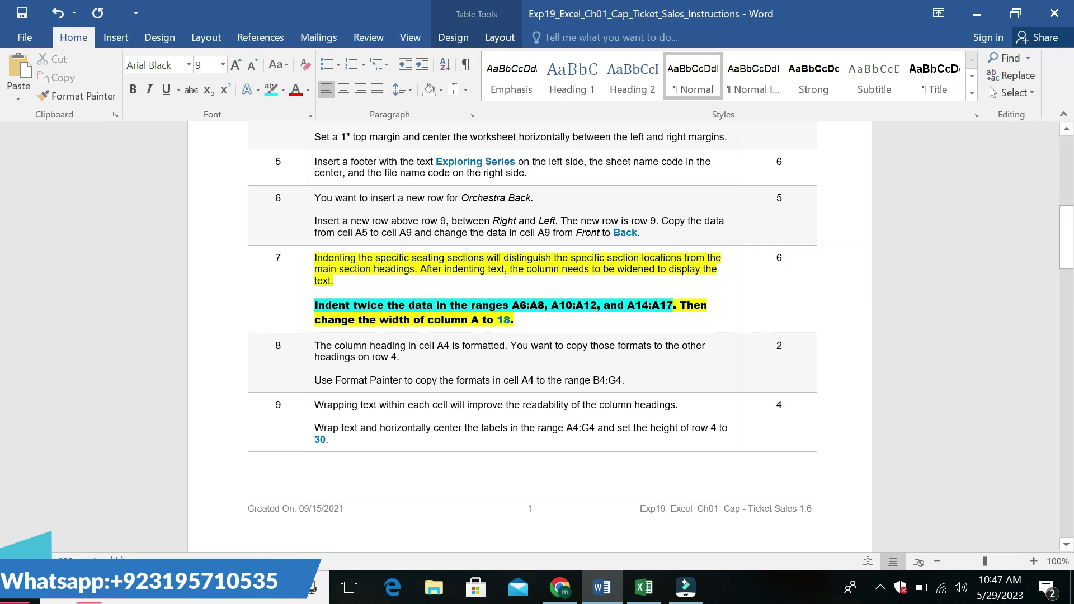
Set the font size of the turquoise-highlighted Step 7 sentence to 12.
{"action": "left_click_drag", "start_coordinate": [318, 305], "coordinate": [679, 305]}
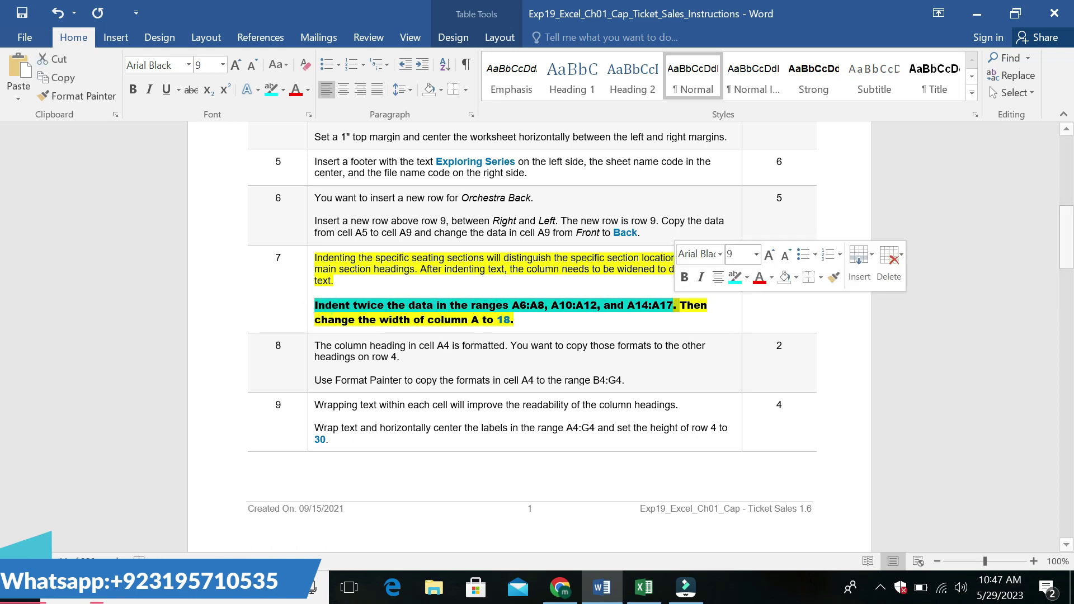
{"action": "left_click", "coordinate": [756, 254]}
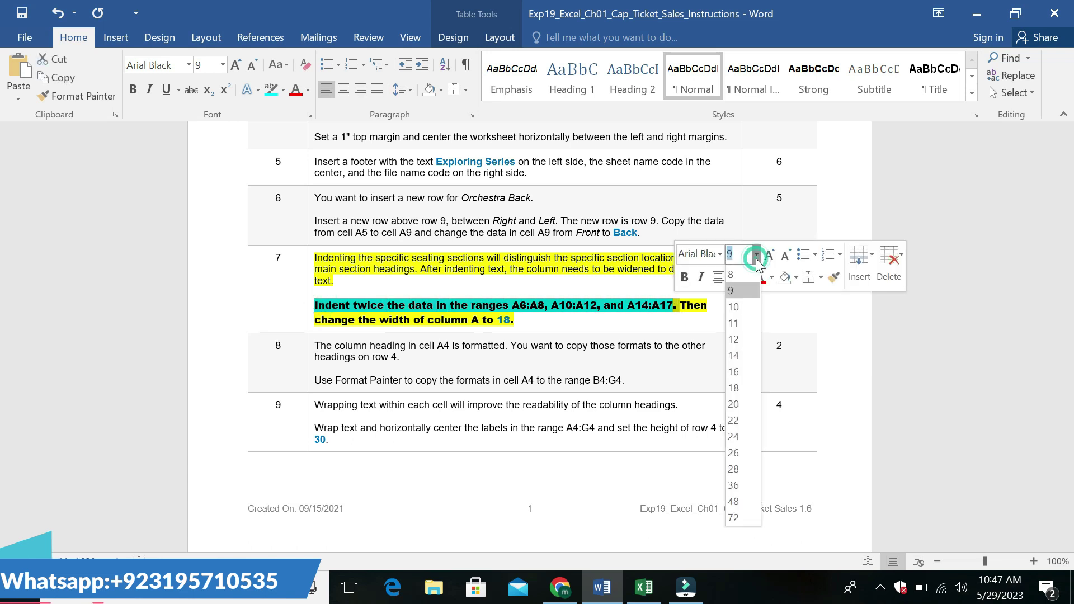
{"action": "left_click", "coordinate": [734, 339]}
{"action": "left_click", "coordinate": [699, 331]}
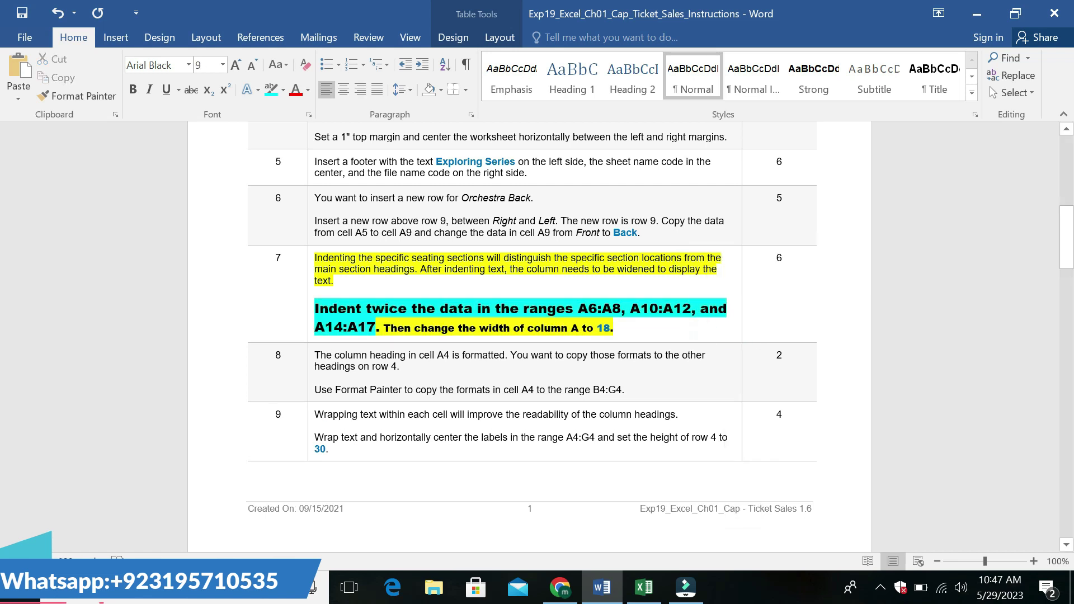
Mark A6:A8 in the Step 7 instruction, switch to Excel and indent the range A6:A8 twice.
{"action": "left_click_drag", "start_coordinate": [578, 309], "coordinate": [620, 309]}
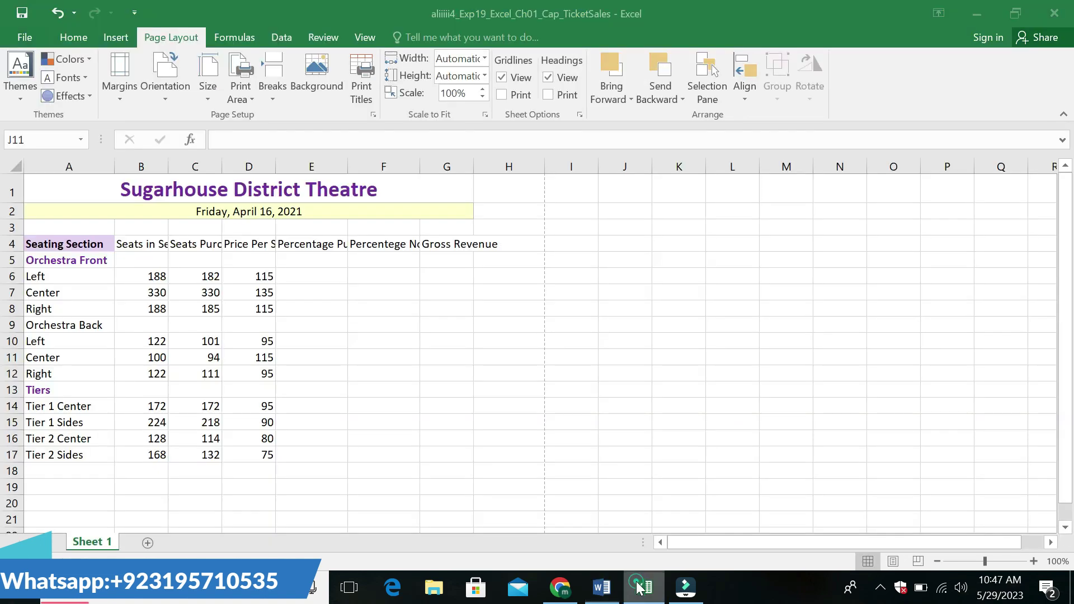
{"action": "left_click", "coordinate": [643, 588]}
{"action": "left_click", "coordinate": [49, 139]}
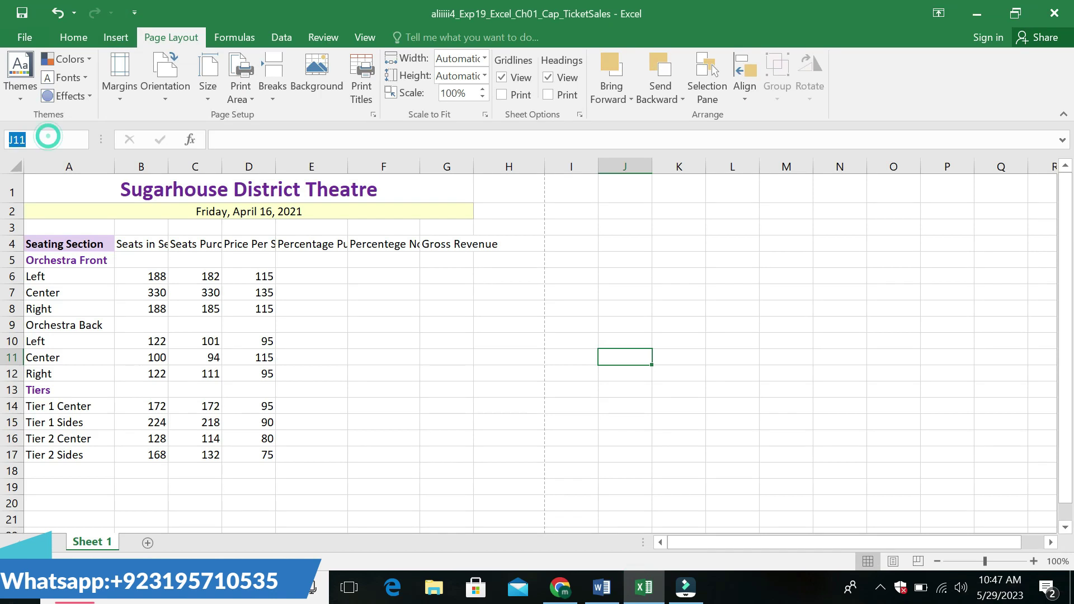
{"action": "key", "text": "BackSpace"}
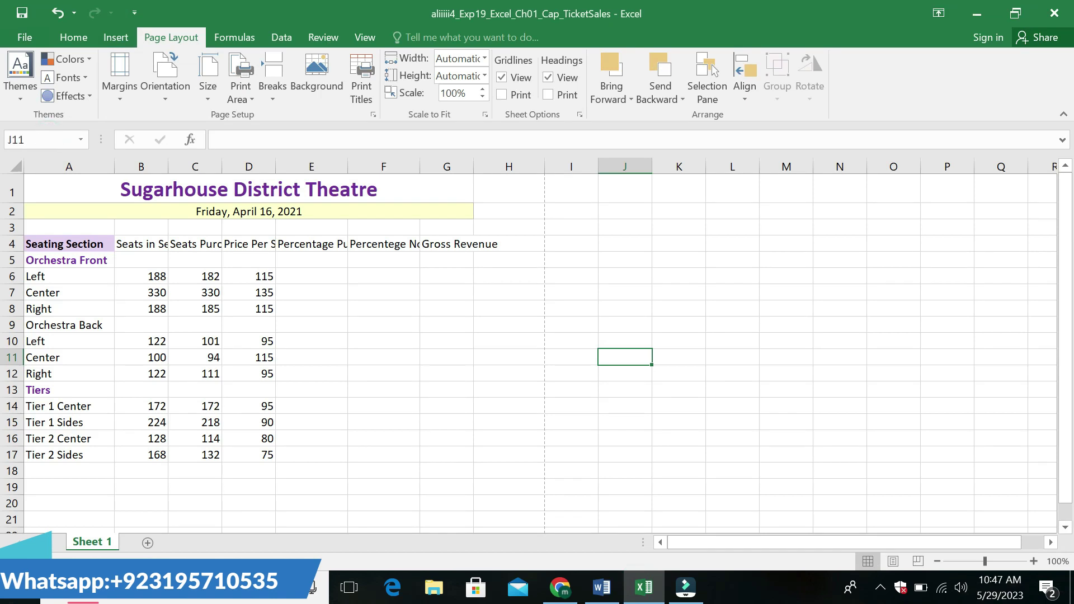
{"action": "type", "text": "A6:A8"}
{"action": "key", "text": "Return"}
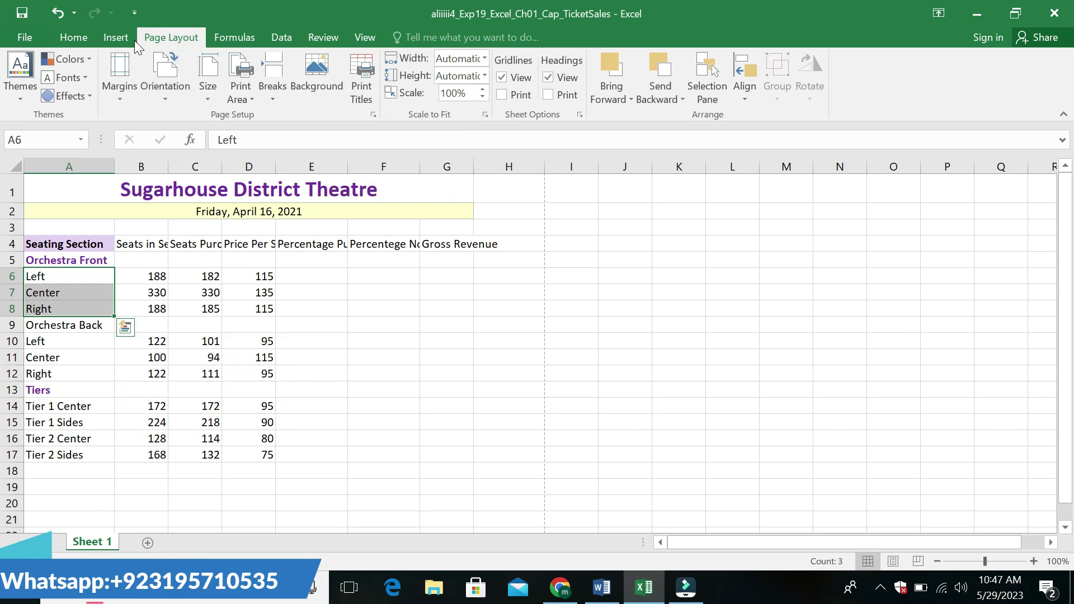
{"action": "left_click", "coordinate": [73, 37]}
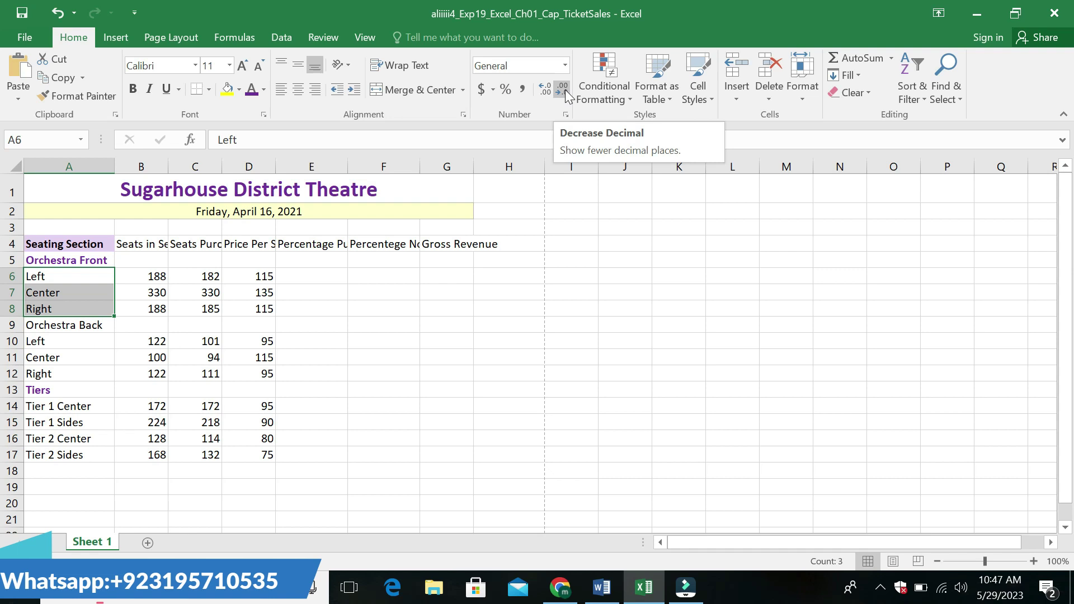
{"action": "left_click", "coordinate": [354, 89]}
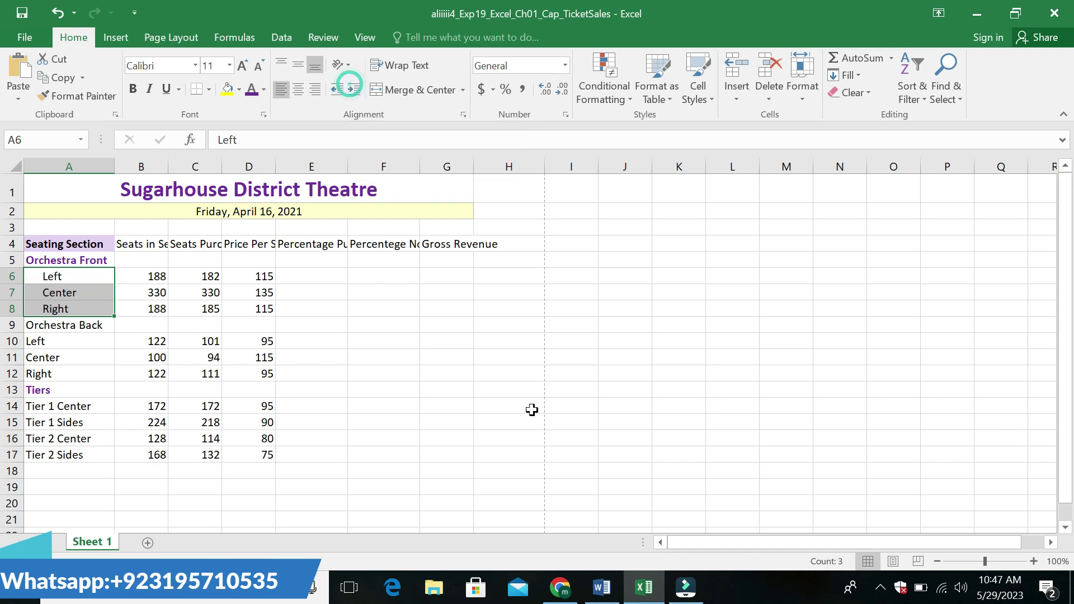
Mark A10:A12 in the Word instruction, return to Excel and indent the range A10:A12 twice.
{"action": "left_click", "coordinate": [601, 587]}
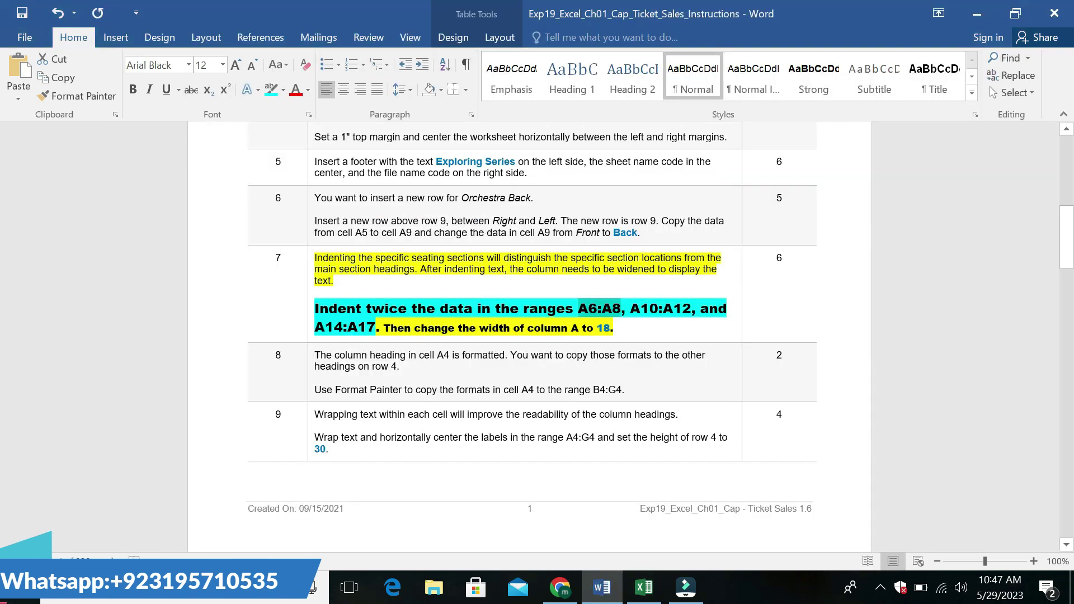
{"action": "left_click_drag", "start_coordinate": [631, 308], "coordinate": [683, 310]}
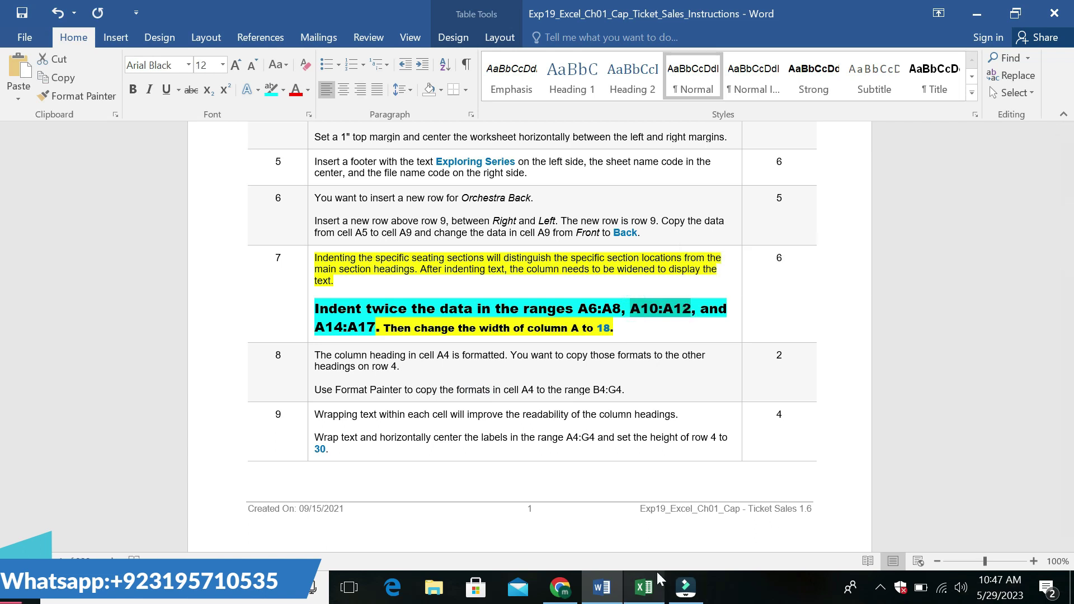
{"action": "left_click", "coordinate": [644, 587]}
{"action": "left_click", "coordinate": [56, 140]}
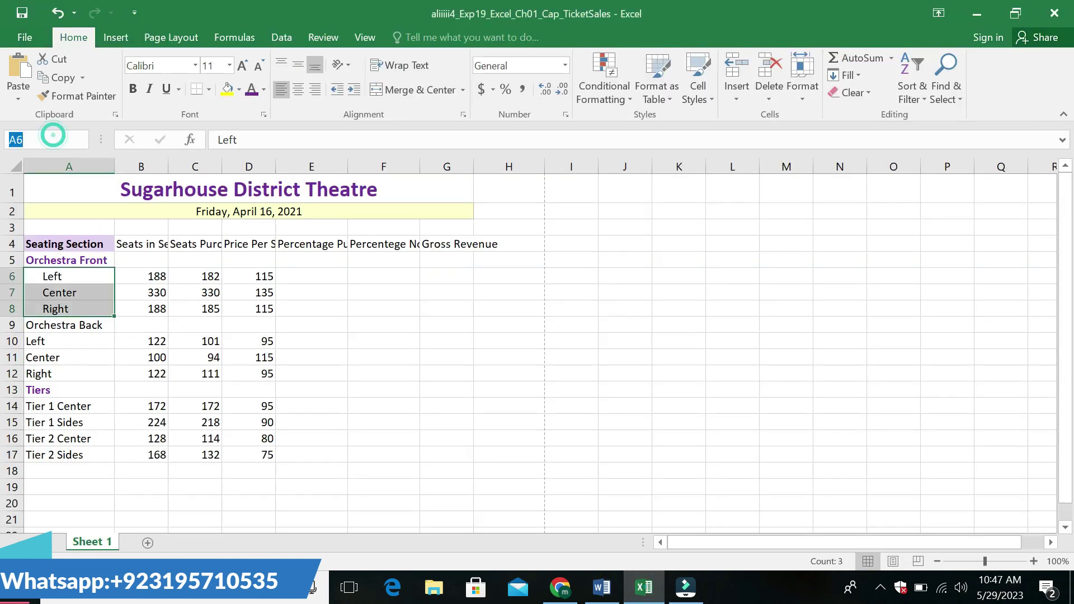
{"action": "key", "text": "BackSpace"}
{"action": "key", "text": "Return"}
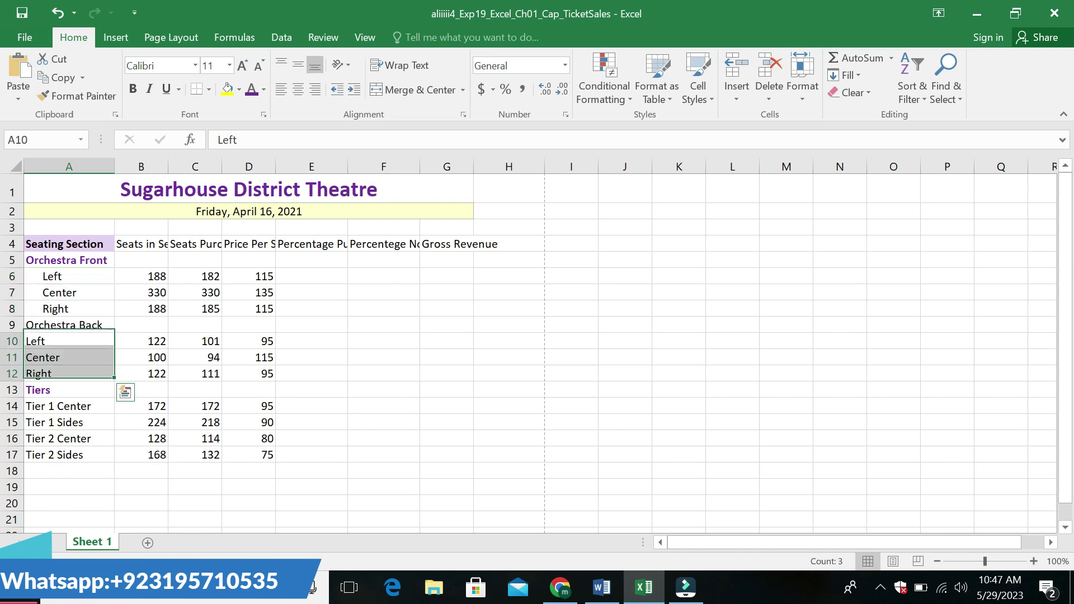
{"action": "left_click", "coordinate": [351, 89]}
{"action": "left_click", "coordinate": [350, 90]}
Mark A14:A17 in the Word instruction, return to Excel and indent the range A14:A17 twice.
{"action": "left_click", "coordinate": [602, 588]}
{"action": "left_click", "coordinate": [655, 475]}
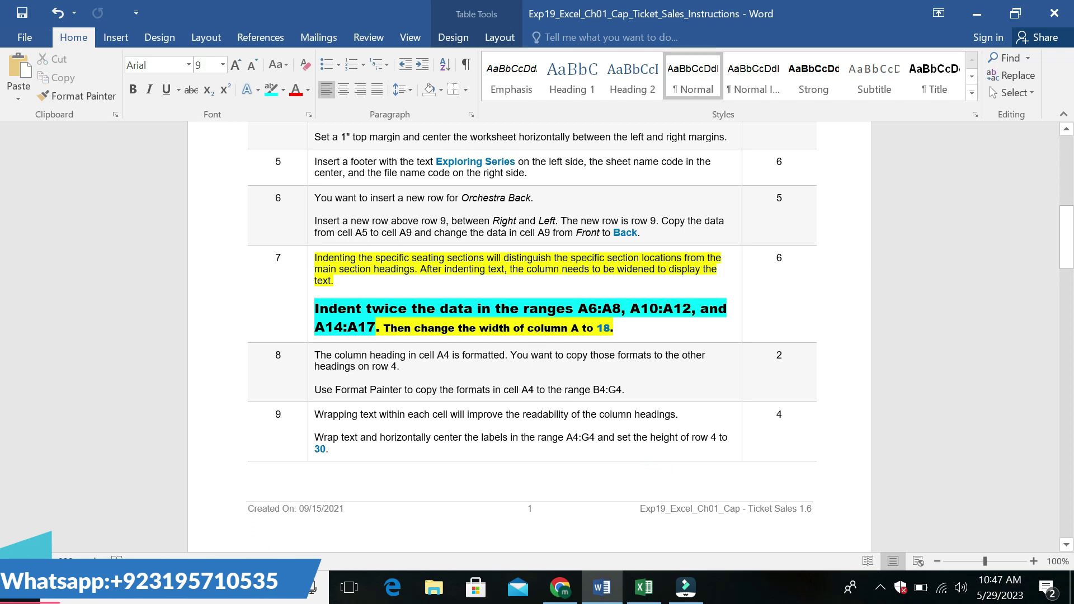
{"action": "left_click_drag", "start_coordinate": [375, 328], "coordinate": [315, 328]}
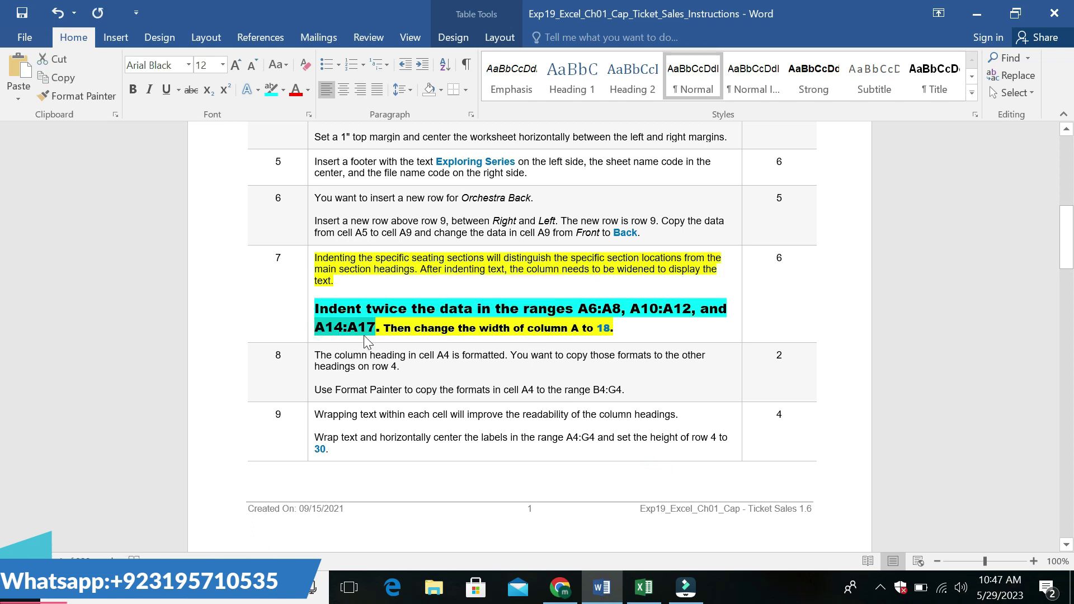
{"action": "left_click", "coordinate": [642, 585]}
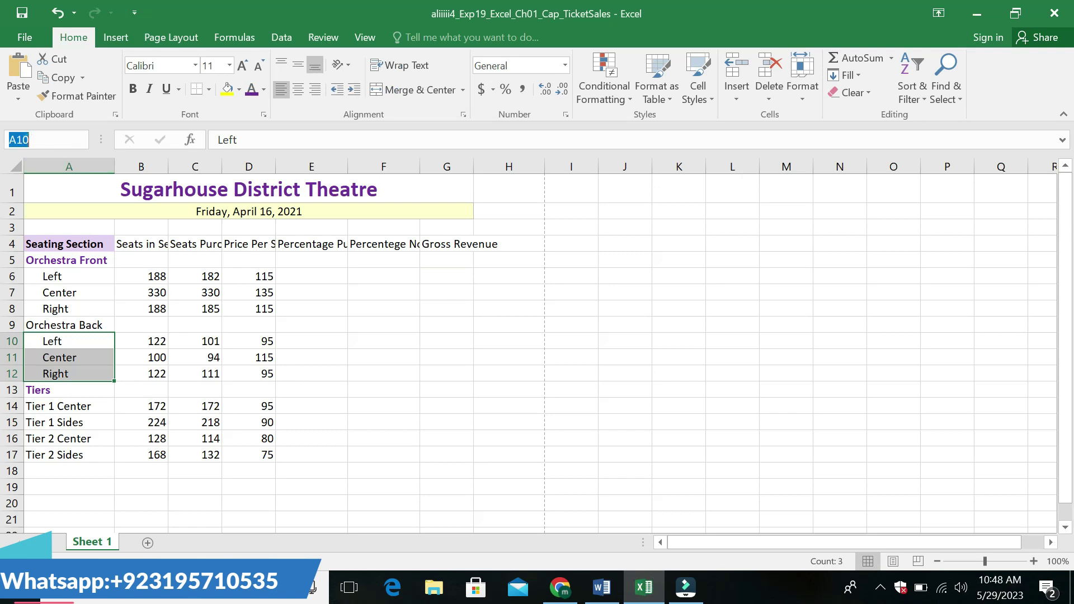
{"action": "key", "text": "BackSpace"}
{"action": "key", "text": "Return"}
{"action": "left_click", "coordinate": [354, 89]}
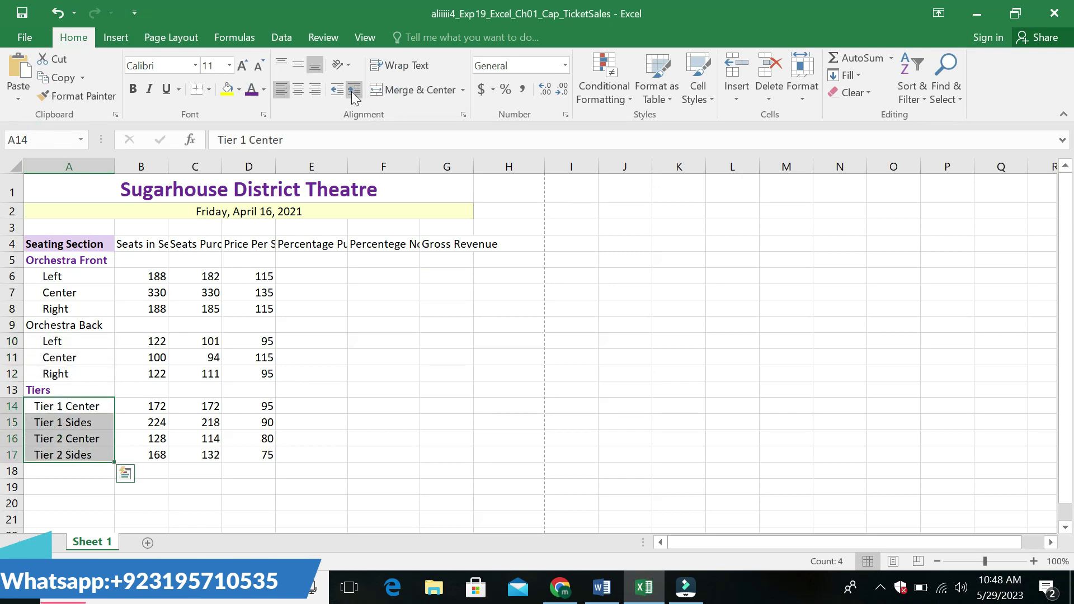
{"action": "left_click", "coordinate": [530, 425]}
Switch to Word and undo the font size change on the Step 7 indent sentence.
{"action": "left_click", "coordinate": [615, 596]}
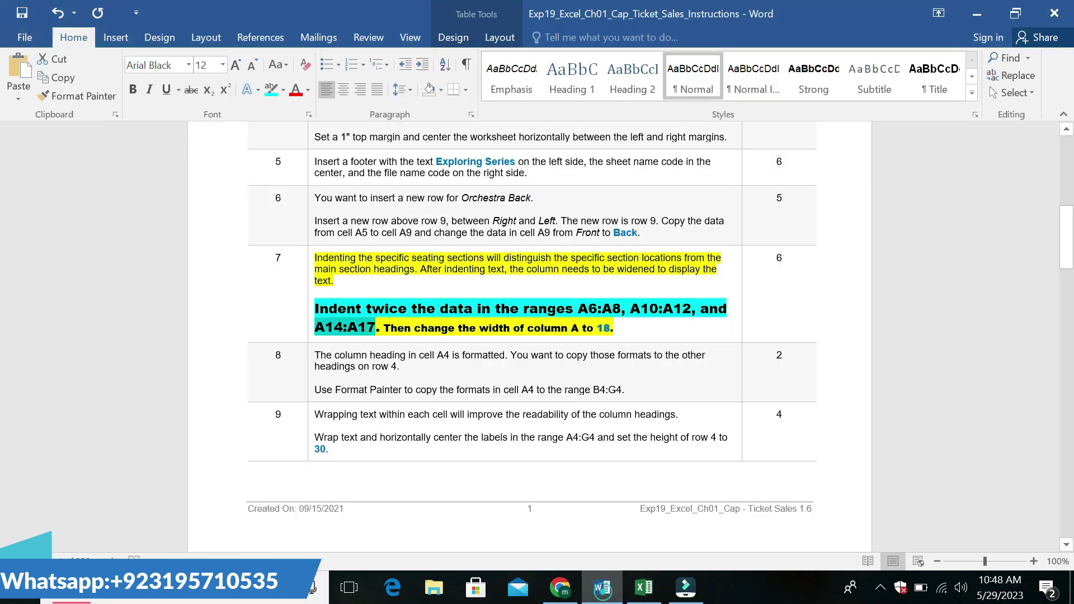
{"action": "left_click", "coordinate": [590, 488]}
{"action": "key", "text": "ctrl+z"}
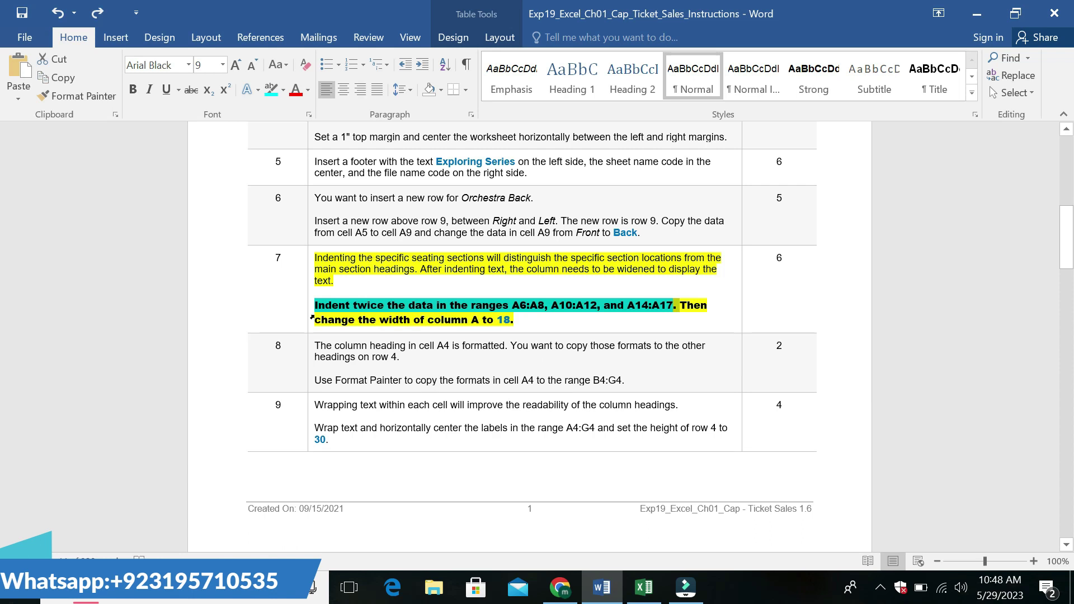
Highlight the Step 7 line about changing column A's width to 18 in turquoise and switch its highlight back to yellow.
{"action": "left_click_drag", "start_coordinate": [316, 317], "coordinate": [470, 320]}
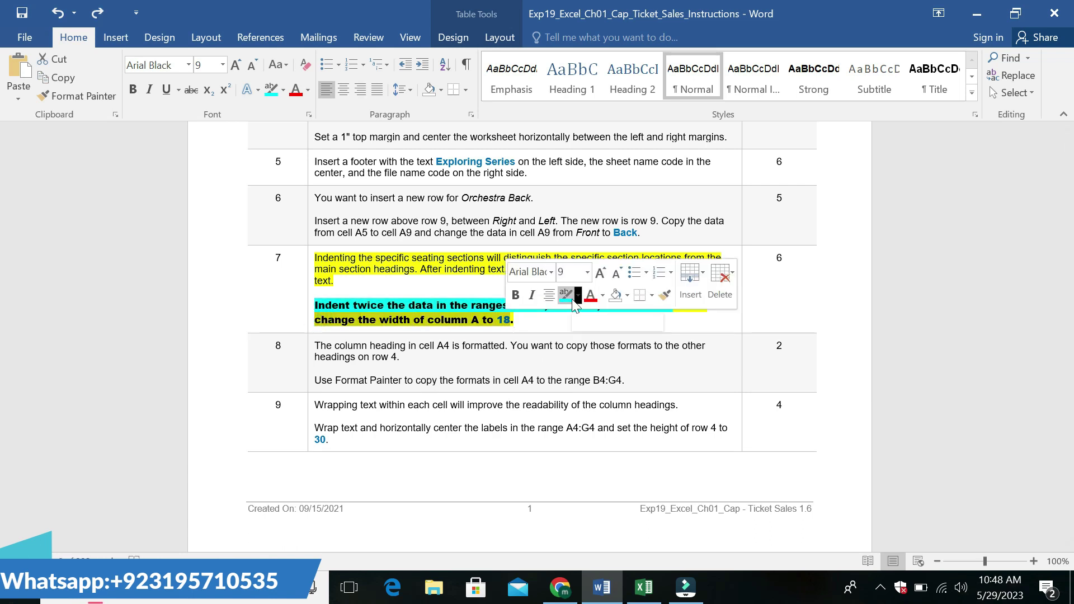
{"action": "left_click", "coordinate": [572, 300]}
{"action": "left_click", "coordinate": [530, 325]}
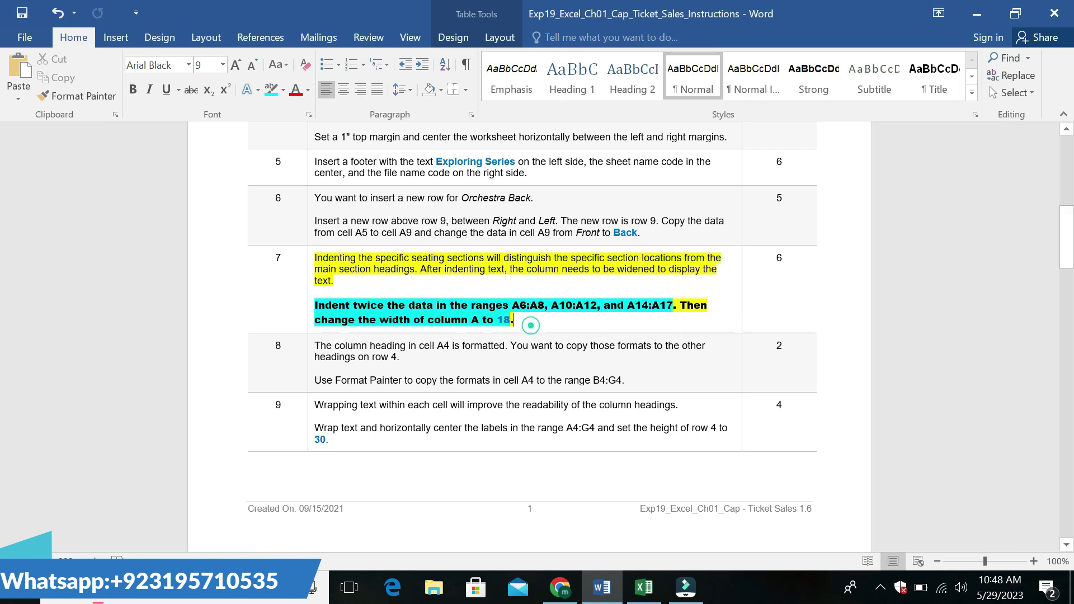
{"action": "left_click_drag", "start_coordinate": [316, 319], "coordinate": [512, 320]}
{"action": "left_click", "coordinate": [591, 299]}
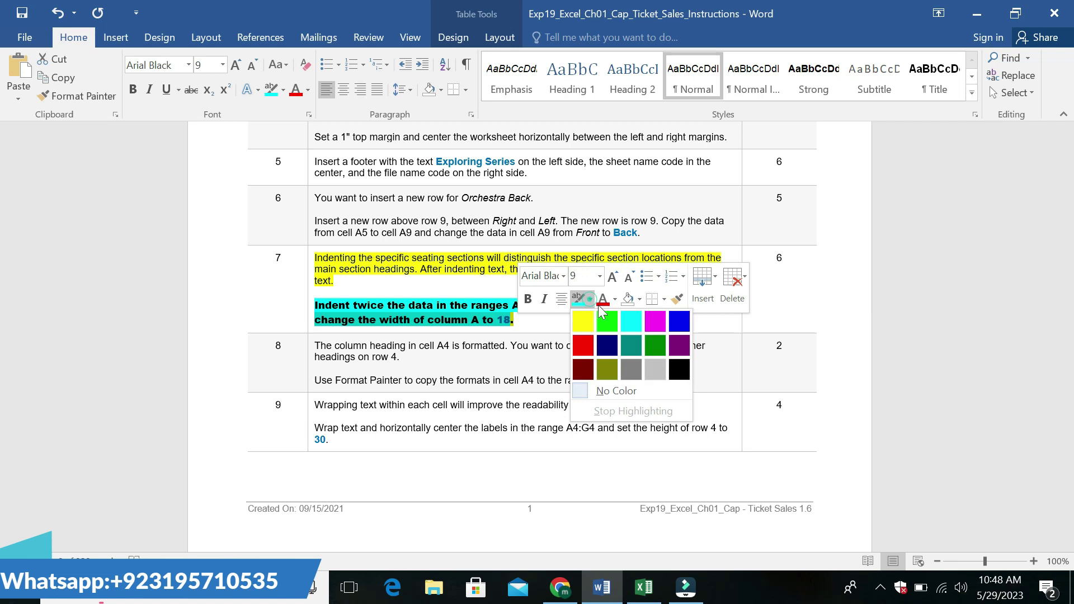
{"action": "left_click", "coordinate": [584, 317]}
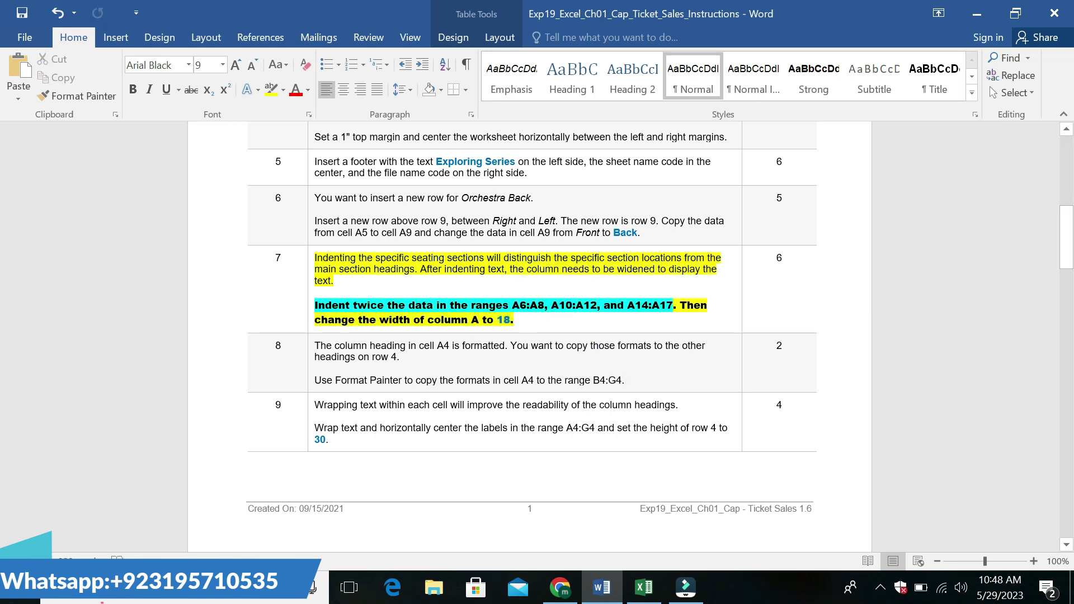
Mark "A to 18" in the Step 7 instruction, switch to Excel and set the width of column A to 18.
{"action": "left_click_drag", "start_coordinate": [512, 320], "coordinate": [471, 320]}
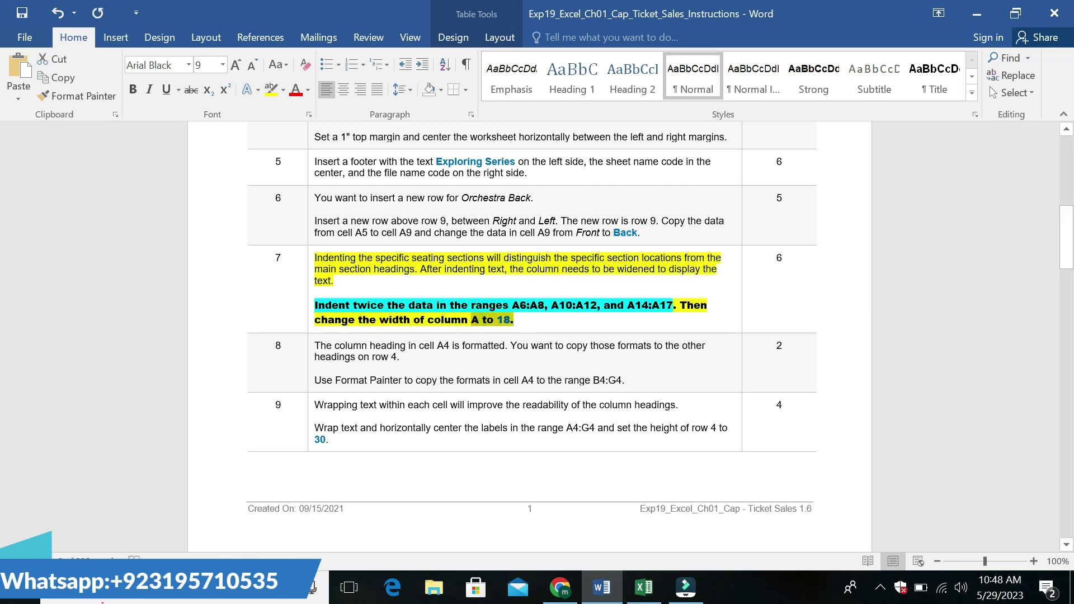
{"action": "left_click", "coordinate": [644, 587]}
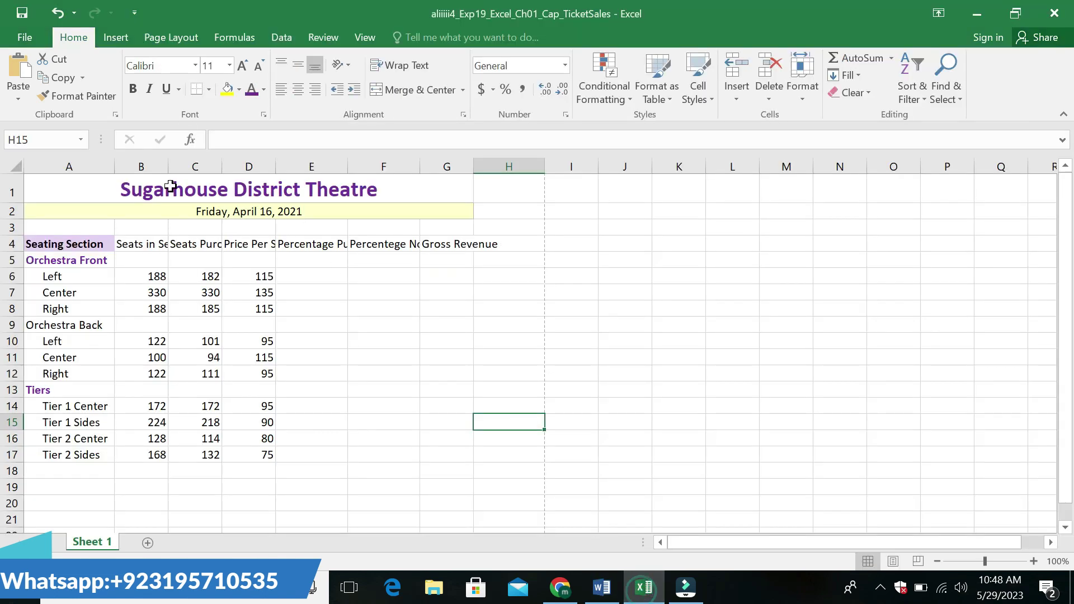
{"action": "left_click", "coordinate": [102, 161]}
{"action": "right_click", "coordinate": [103, 161]}
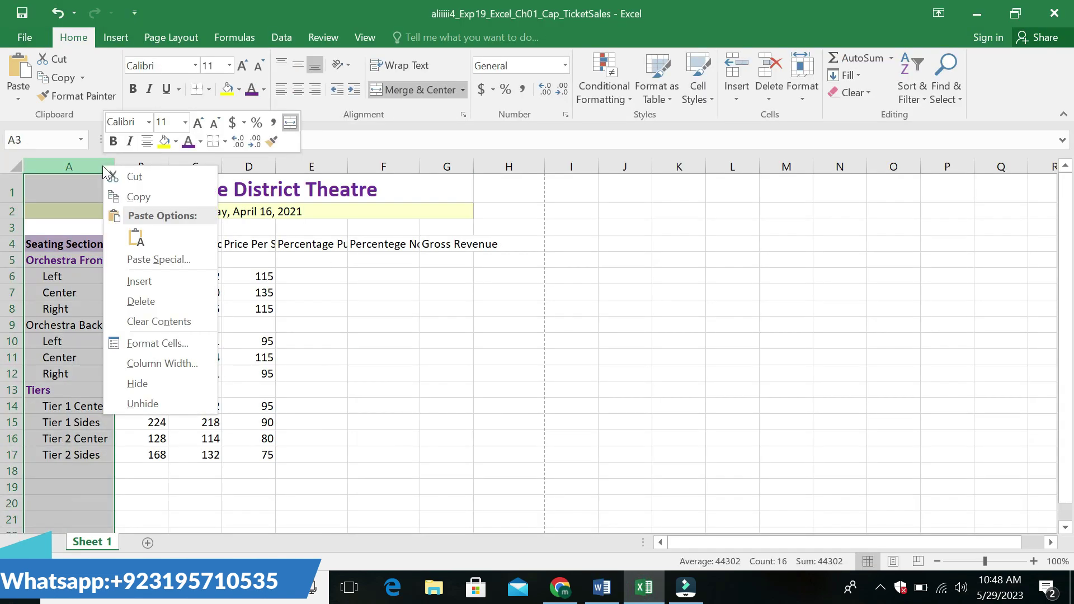
{"action": "left_click", "coordinate": [178, 364]}
{"action": "left_click", "coordinate": [213, 346]}
{"action": "key", "text": "BackSpace"}
{"action": "key", "text": "BackSpace"}
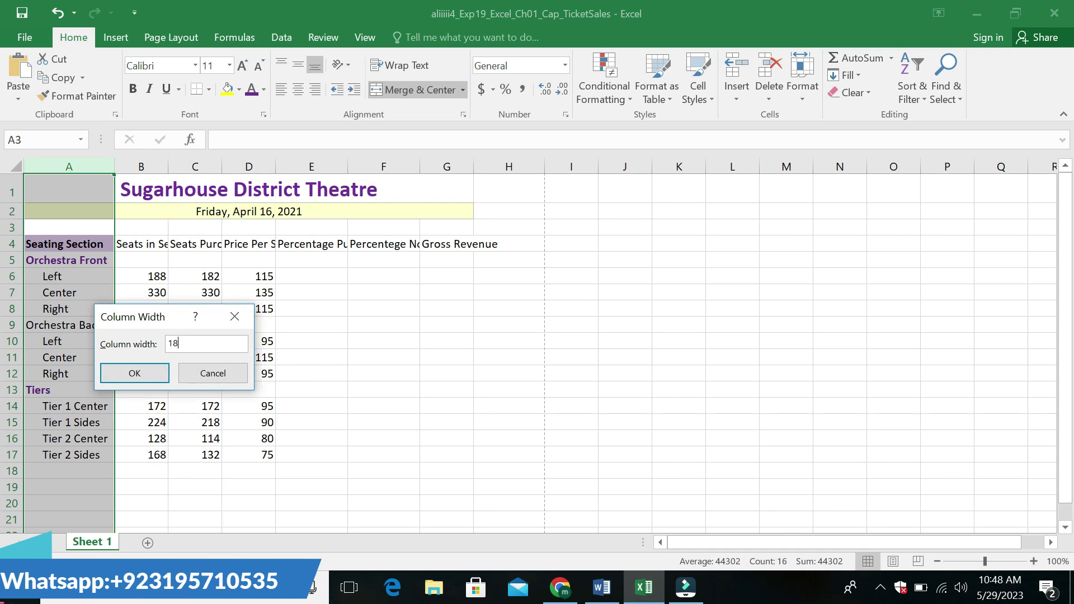
{"action": "type", "text": "8"}
{"action": "left_click", "coordinate": [134, 373]}
{"action": "left_click", "coordinate": [545, 373]}
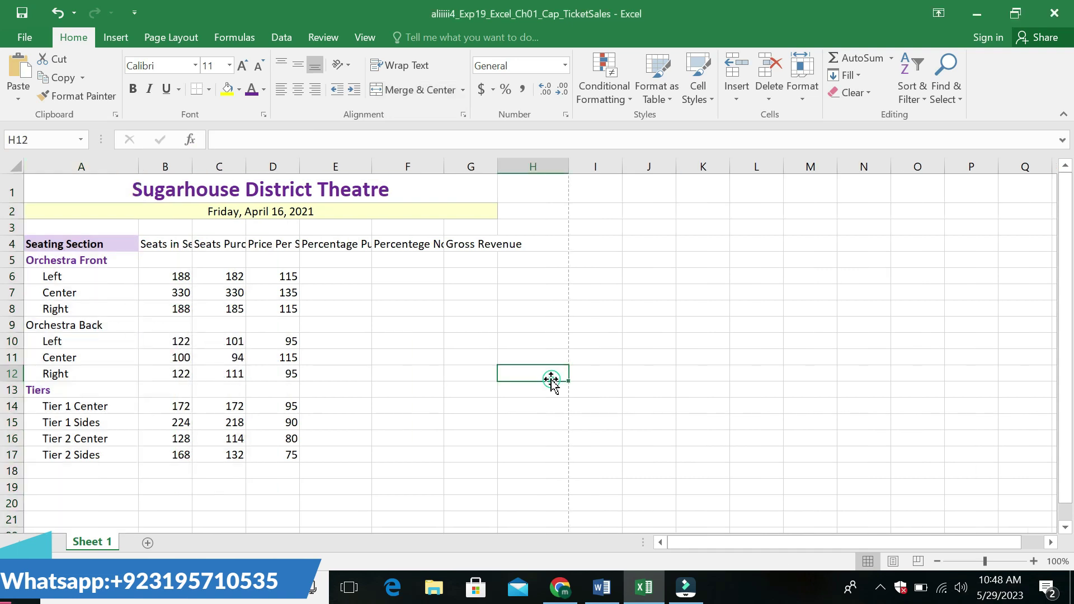
Switch to Word and undo all the highlighting and font changes made to the Step 7 instruction.
{"action": "left_click", "coordinate": [601, 587]}
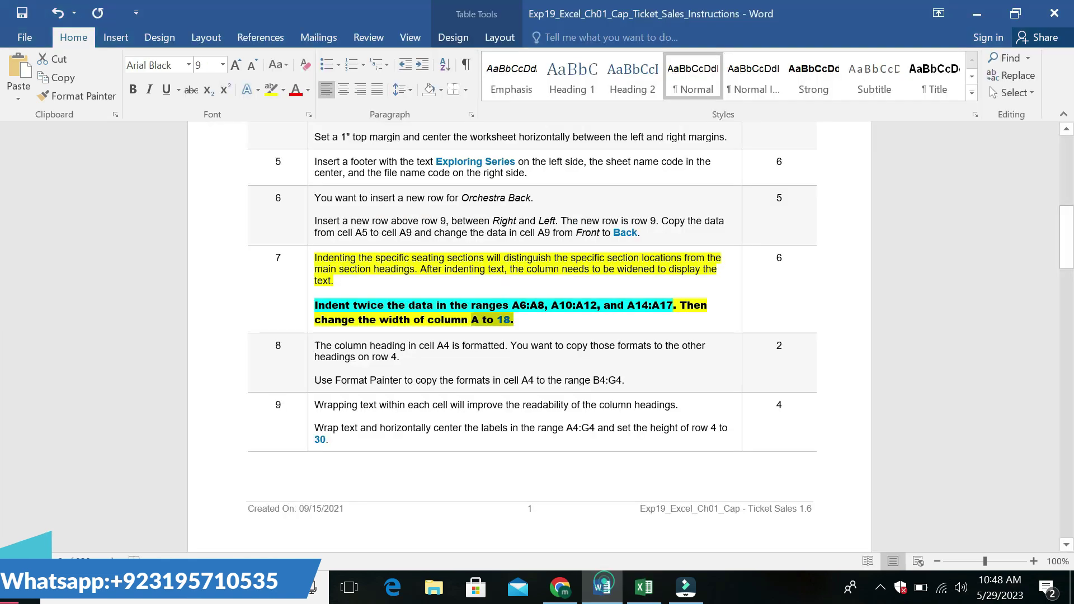
{"action": "key", "text": "ctrl+z"}
{"action": "key", "text": "ctrl+z"}
{"action": "key", "text": "ctrl+z"}
{"action": "key", "text": "ctrl+z"}
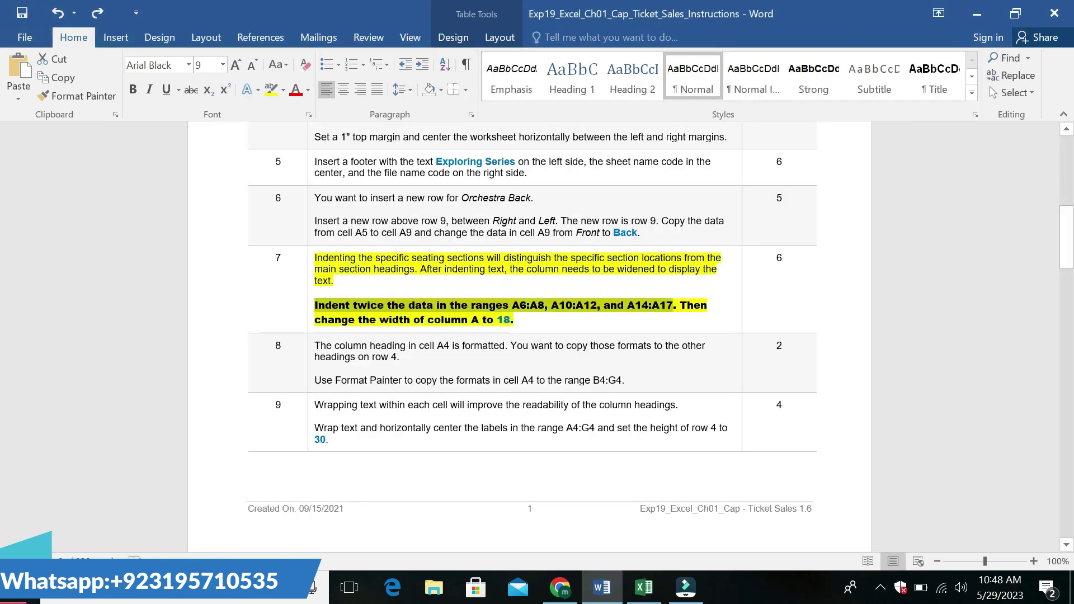
{"action": "key", "text": "ctrl+z"}
{"action": "key", "text": "ctrl+z"}
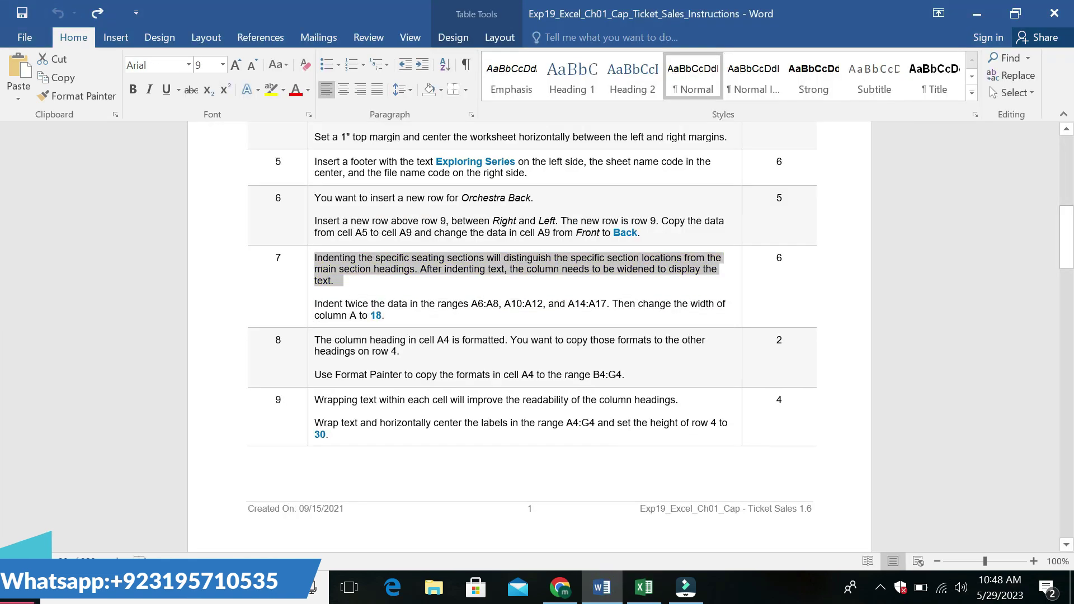
Highlight the Step 8 introduction in yellow, and set the Format Painter sentence below it to 14 pt with yellow highlighting.
{"action": "left_click_drag", "start_coordinate": [315, 339], "coordinate": [400, 351]}
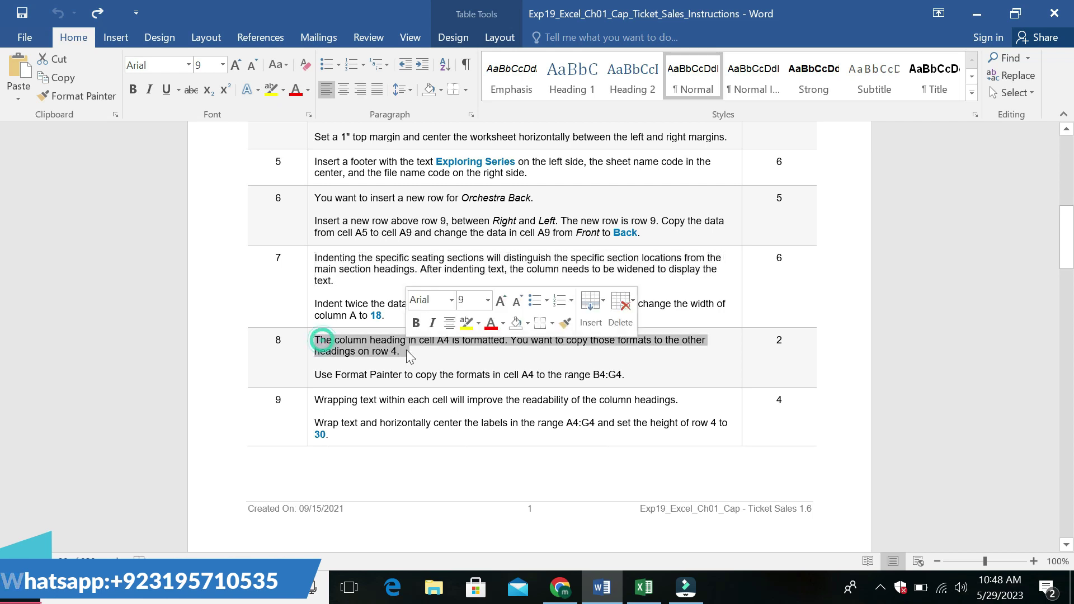
{"action": "left_click", "coordinate": [461, 330]}
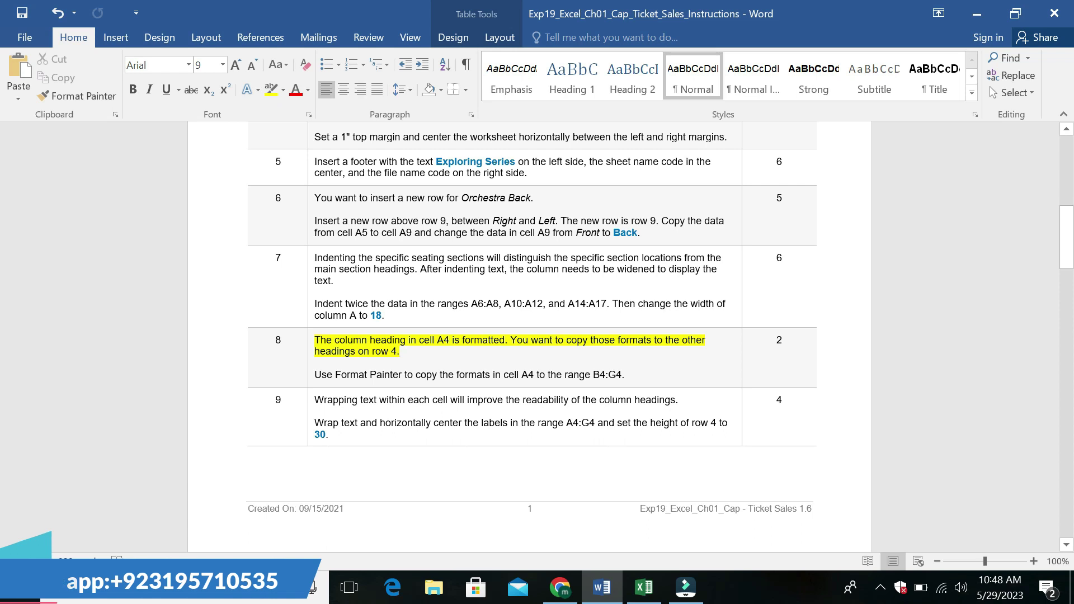
{"action": "left_click_drag", "start_coordinate": [316, 374], "coordinate": [626, 374]}
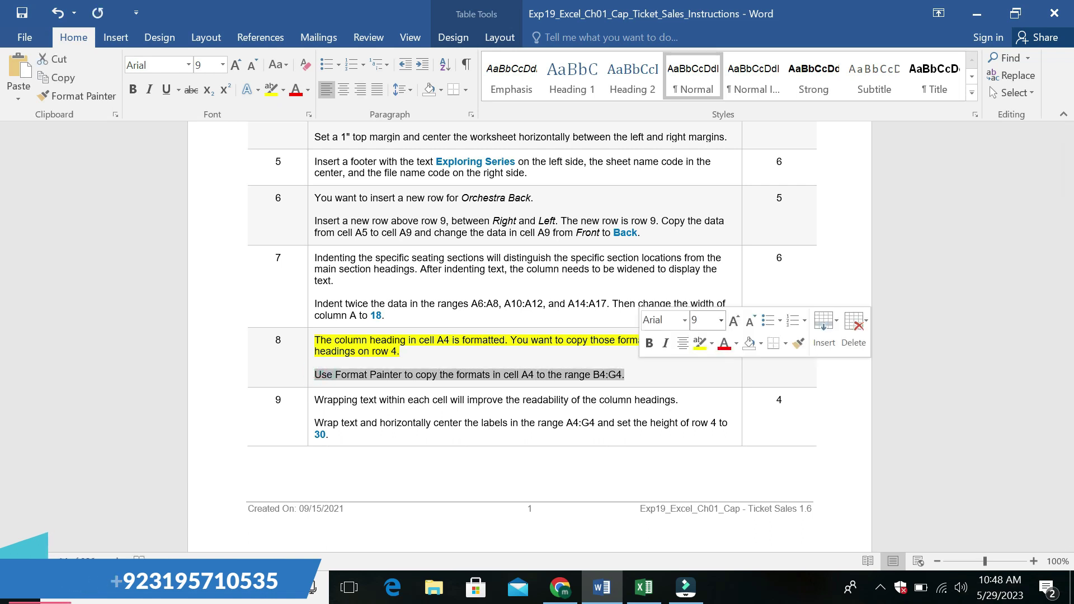
{"action": "left_click", "coordinate": [722, 320]}
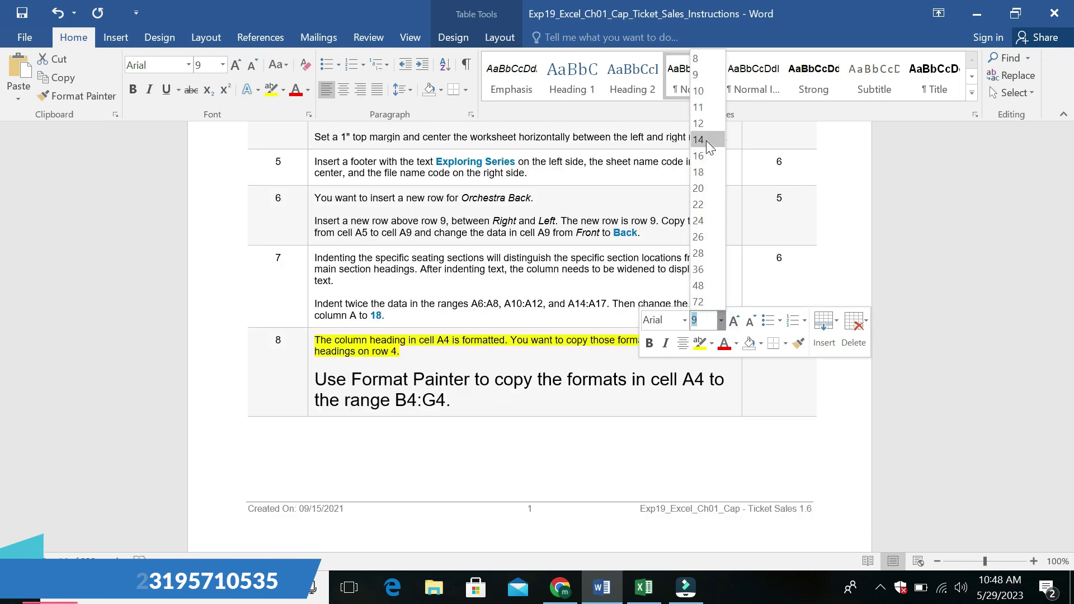
{"action": "left_click", "coordinate": [706, 138]}
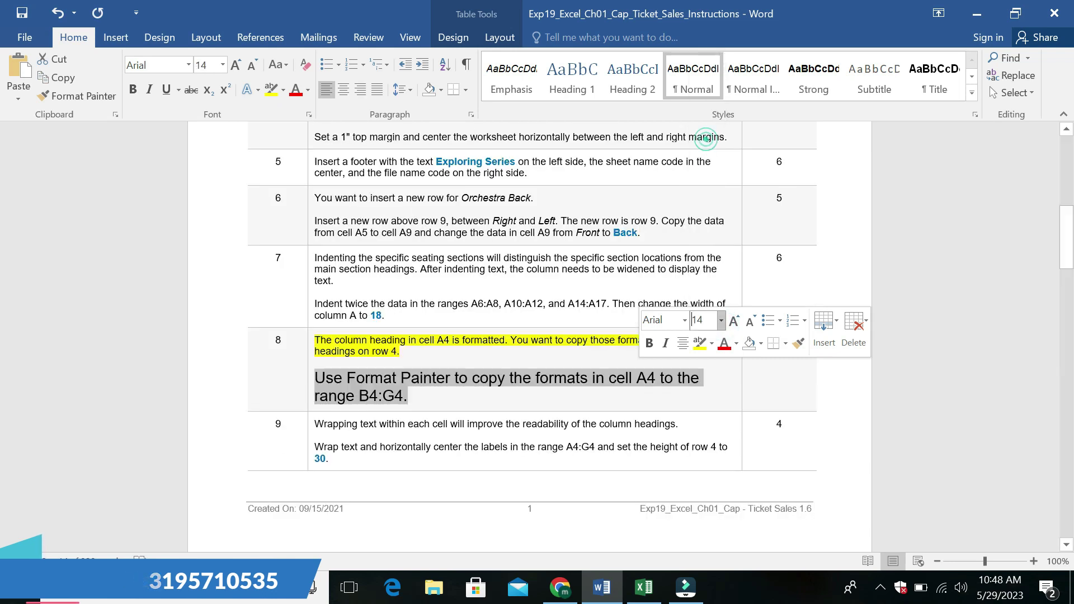
{"action": "left_click", "coordinate": [701, 346]}
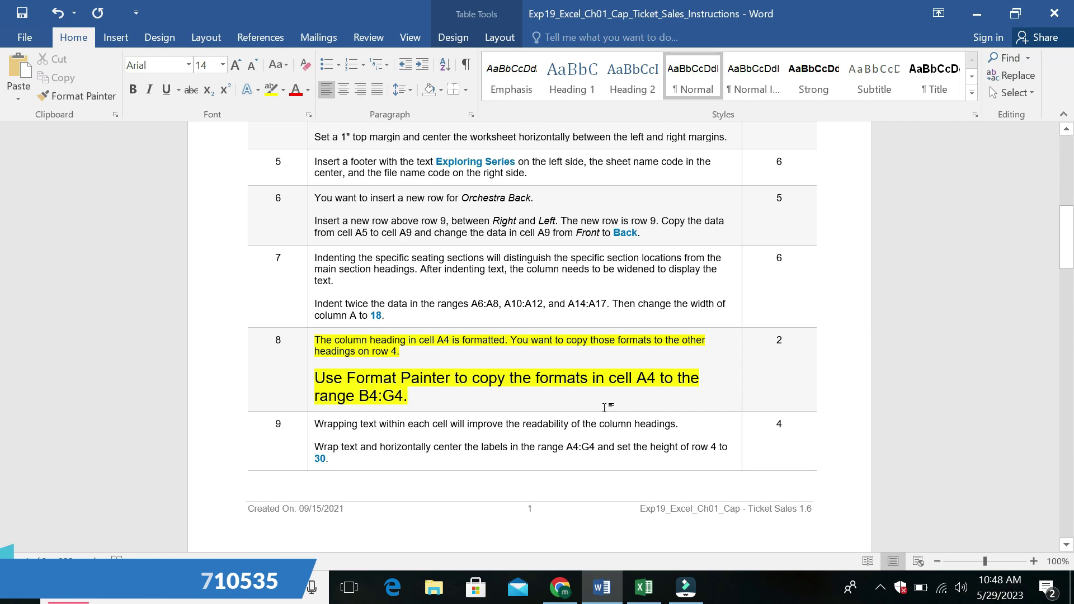
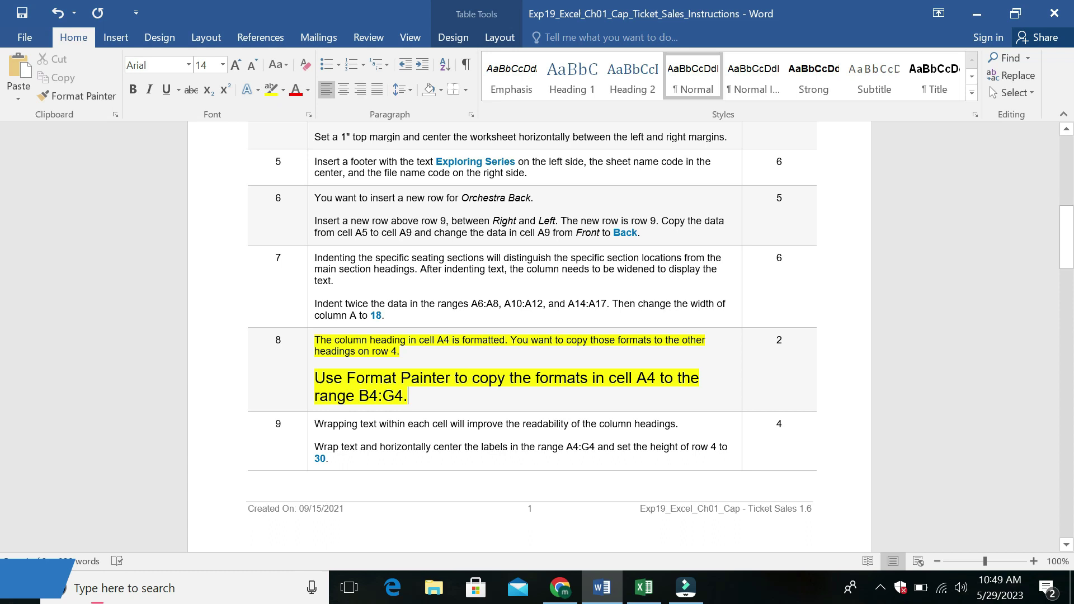
Mark "B4:G4" in the Step 8 instruction and change the Format Painter sentence's highlight to turquoise.
{"action": "left_click_drag", "start_coordinate": [358, 396], "coordinate": [407, 398]}
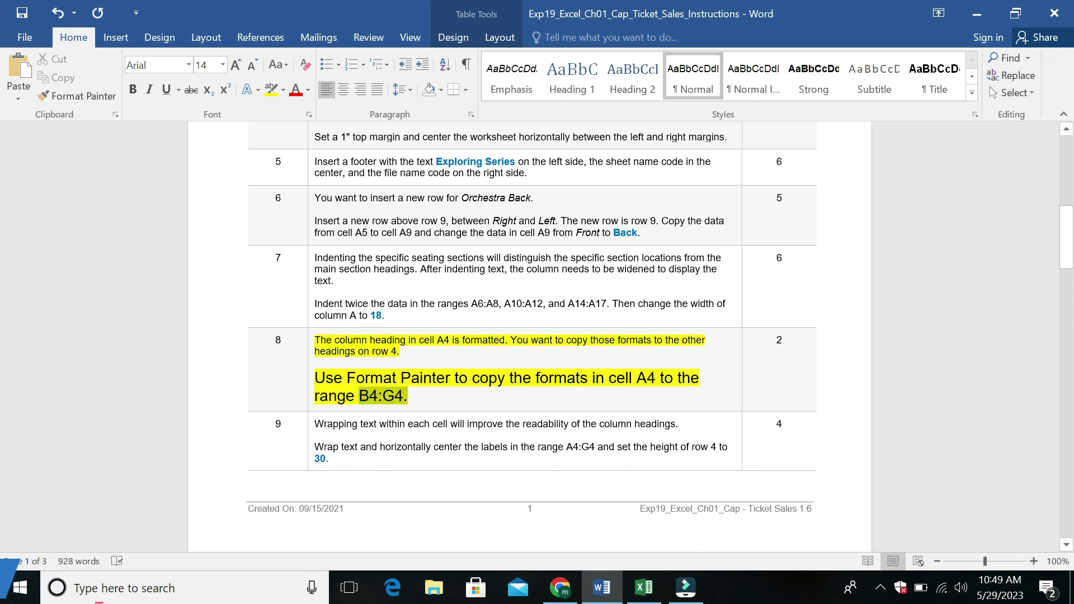
{"action": "left_click", "coordinate": [522, 390]}
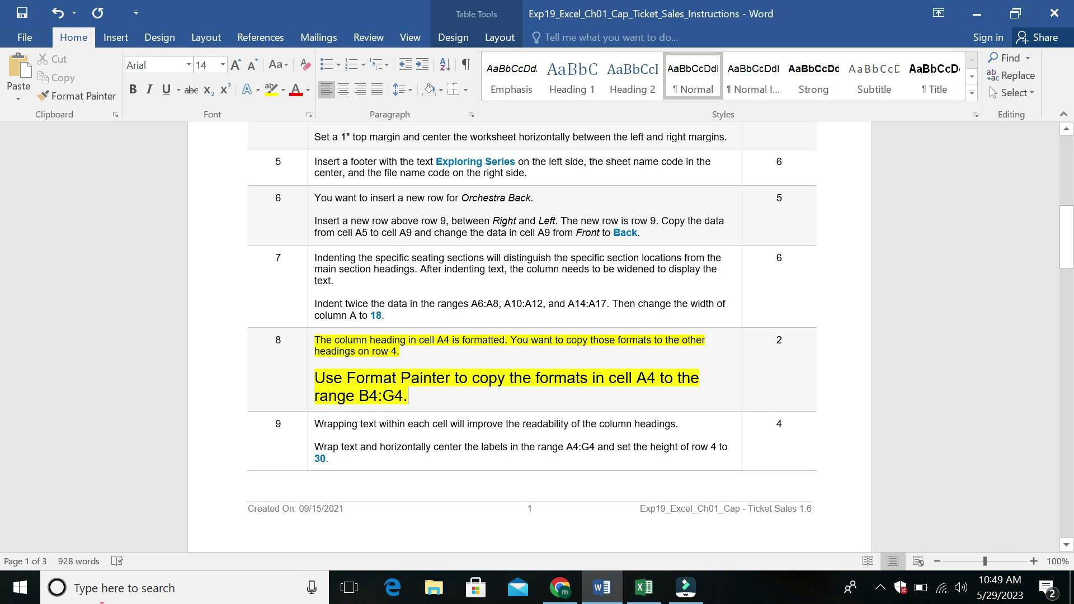
{"action": "mouse_move", "coordinate": [315, 378]}
{"action": "left_mouse_down"}
{"action": "mouse_move", "coordinate": [392, 380]}
{"action": "mouse_move", "coordinate": [408, 397]}
{"action": "left_mouse_up"}
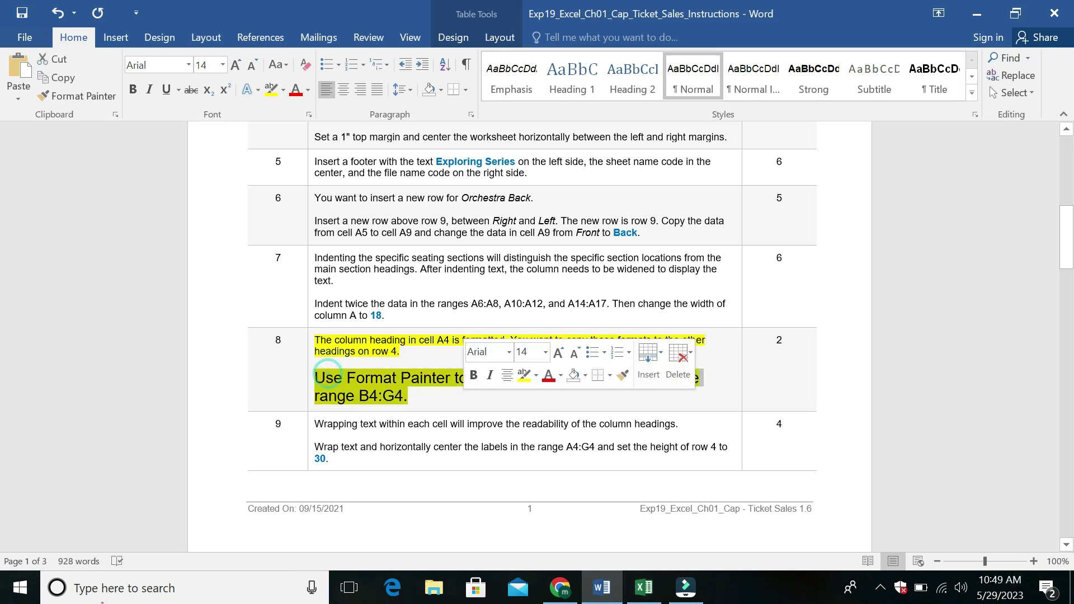
{"action": "left_click", "coordinate": [537, 377]}
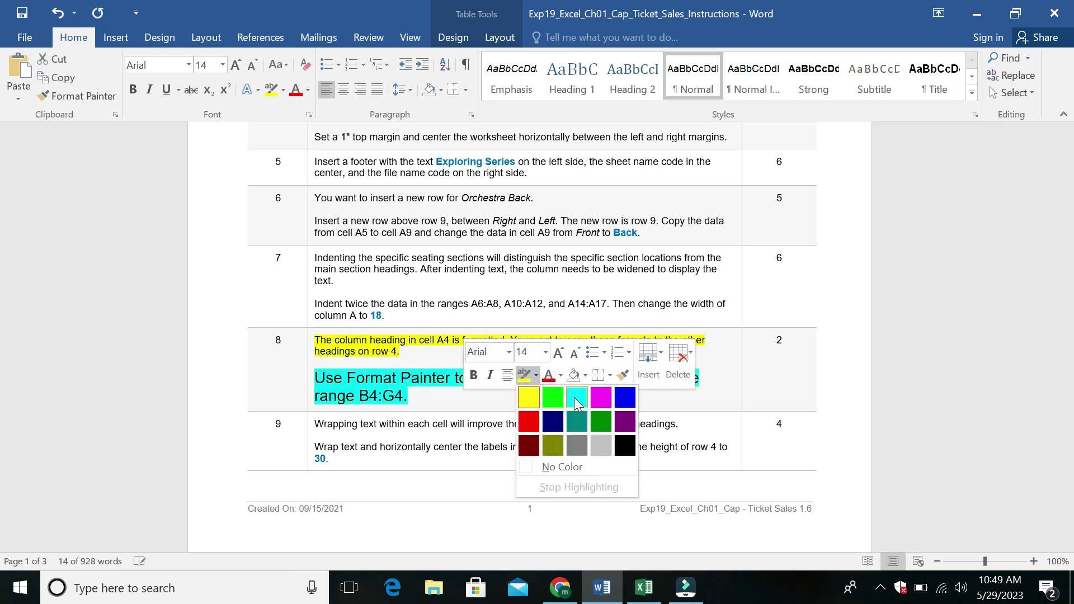
{"action": "left_click", "coordinate": [580, 397]}
{"action": "left_click", "coordinate": [545, 404]}
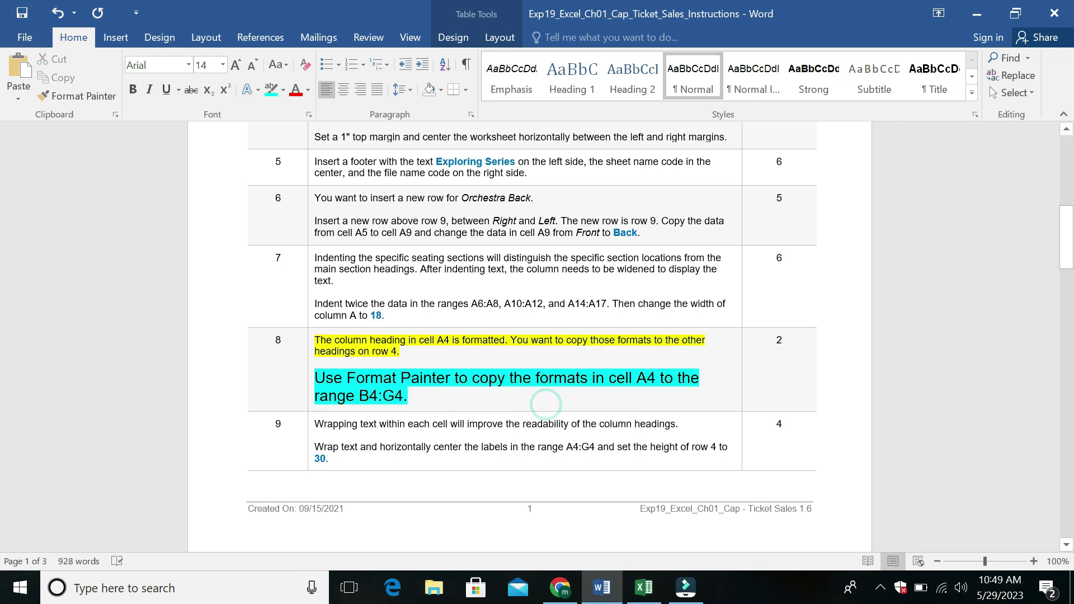
Switch to Excel and use Format Painter to copy the formats of cell A4 to the range B4:G4.
{"action": "left_click", "coordinate": [644, 588]}
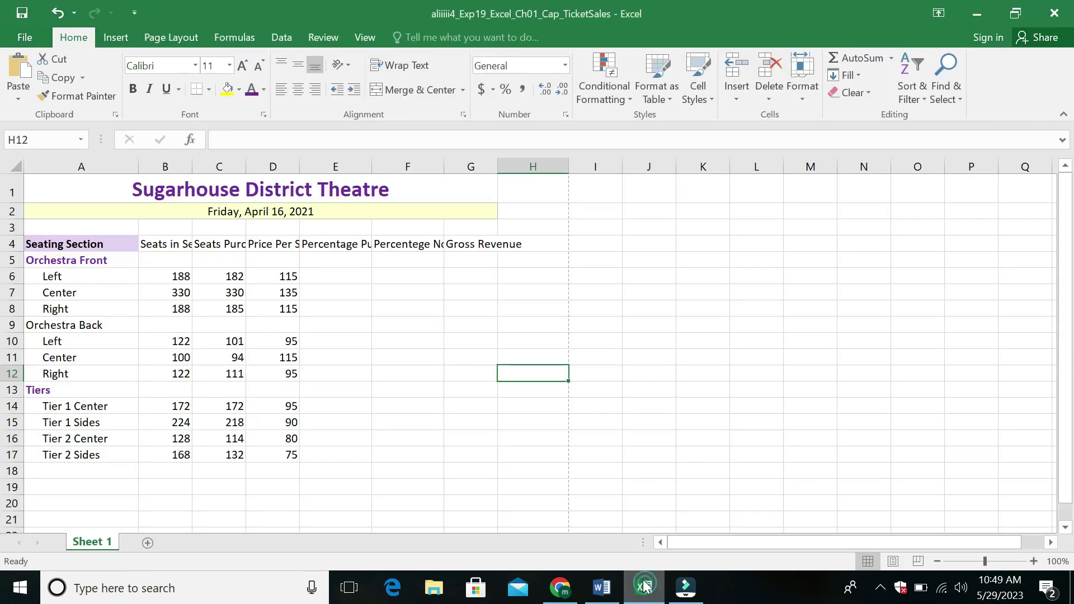
{"action": "left_click", "coordinate": [108, 245]}
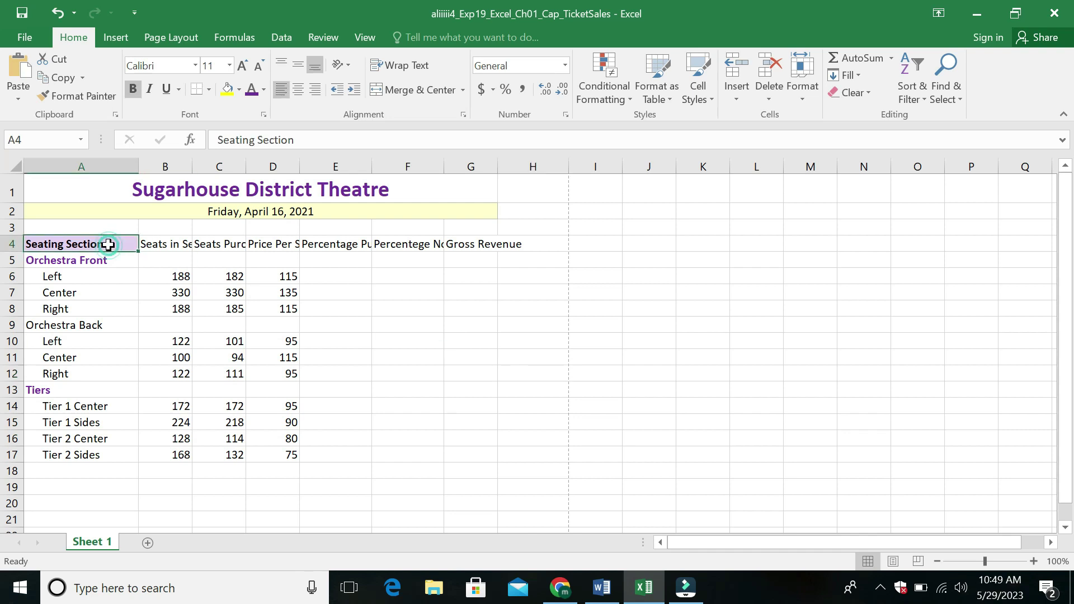
{"action": "left_click", "coordinate": [55, 96]}
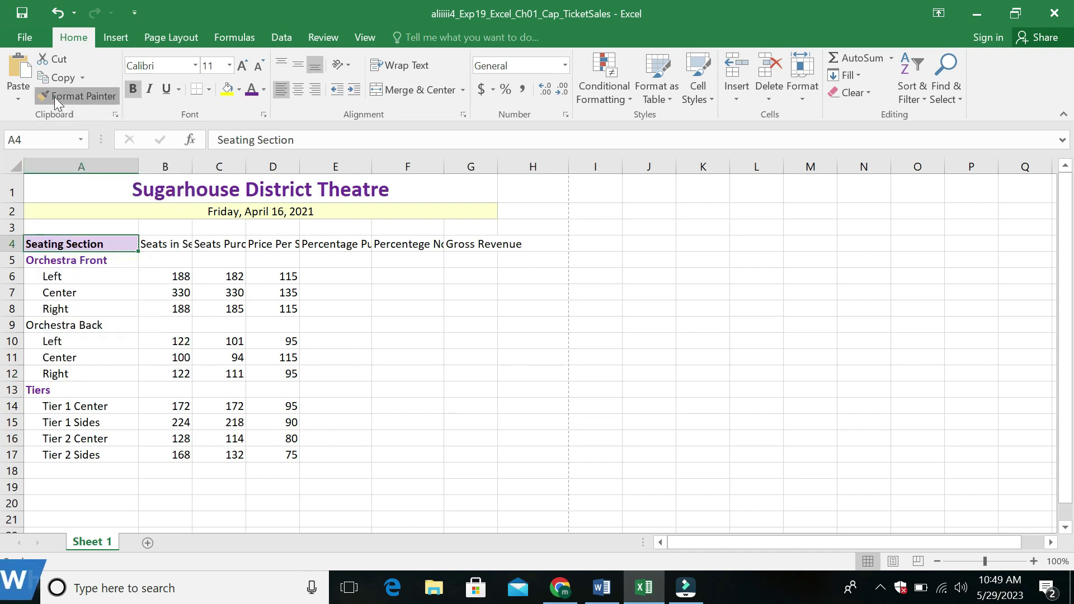
{"action": "left_click", "coordinate": [126, 243]}
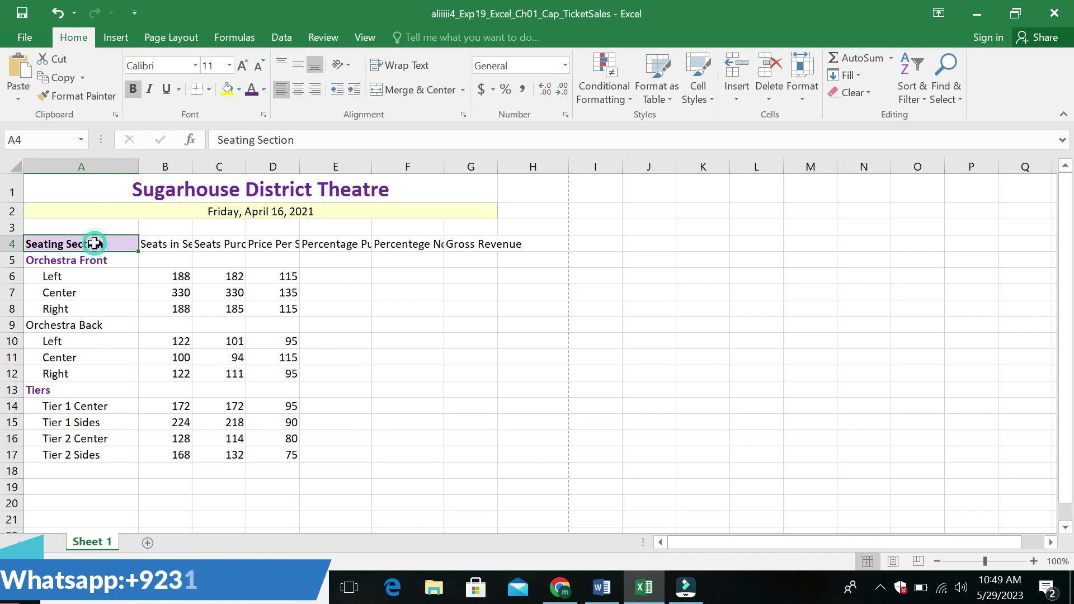
{"action": "left_click", "coordinate": [78, 96]}
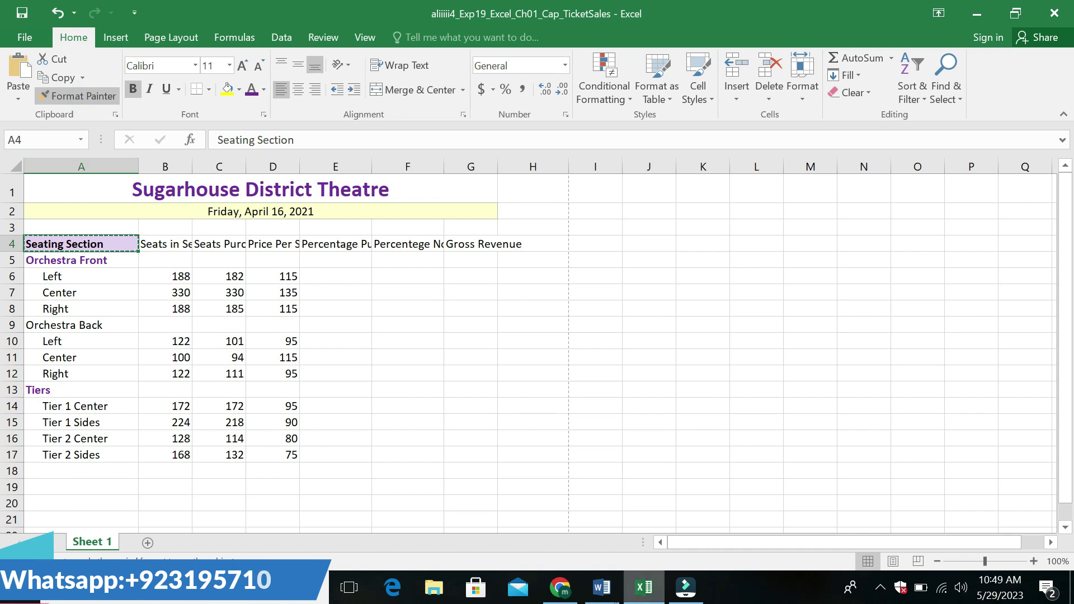
{"action": "left_click", "coordinate": [601, 587]}
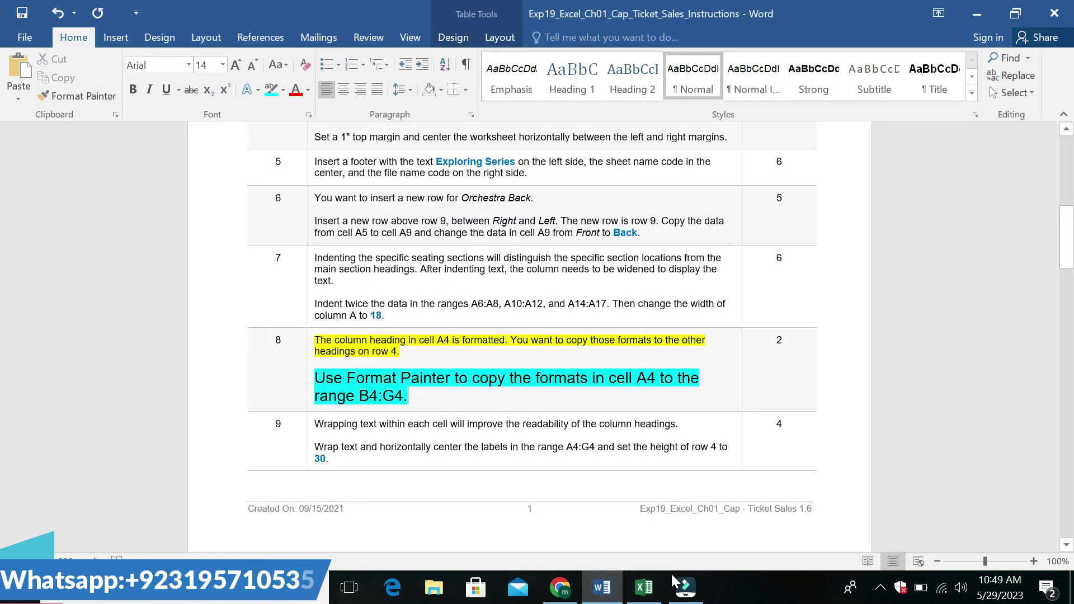
{"action": "left_click", "coordinate": [643, 587]}
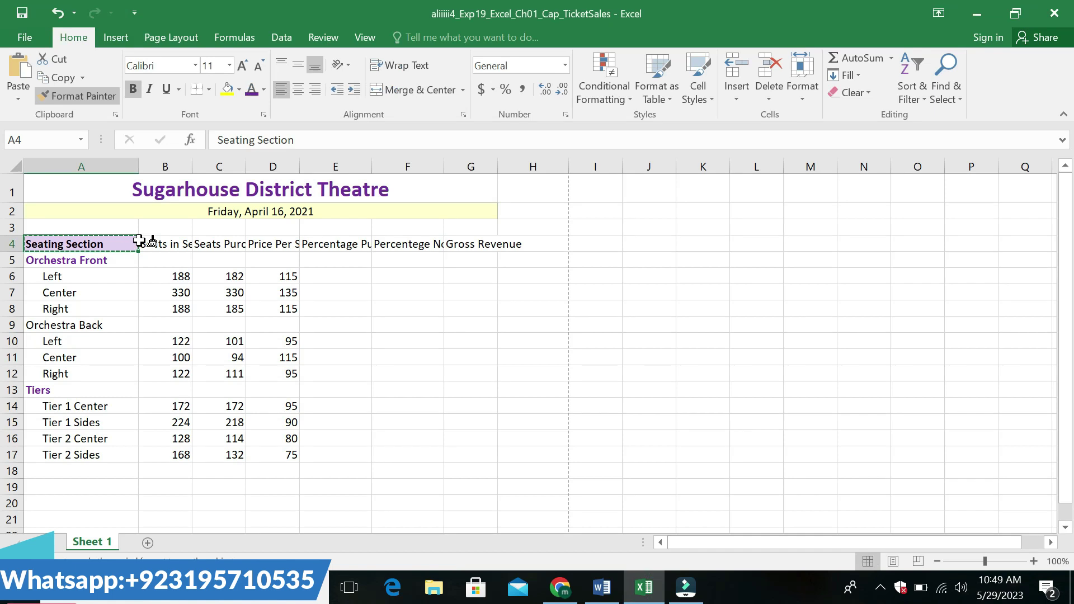
{"action": "left_click_drag", "start_coordinate": [143, 241], "coordinate": [486, 240]}
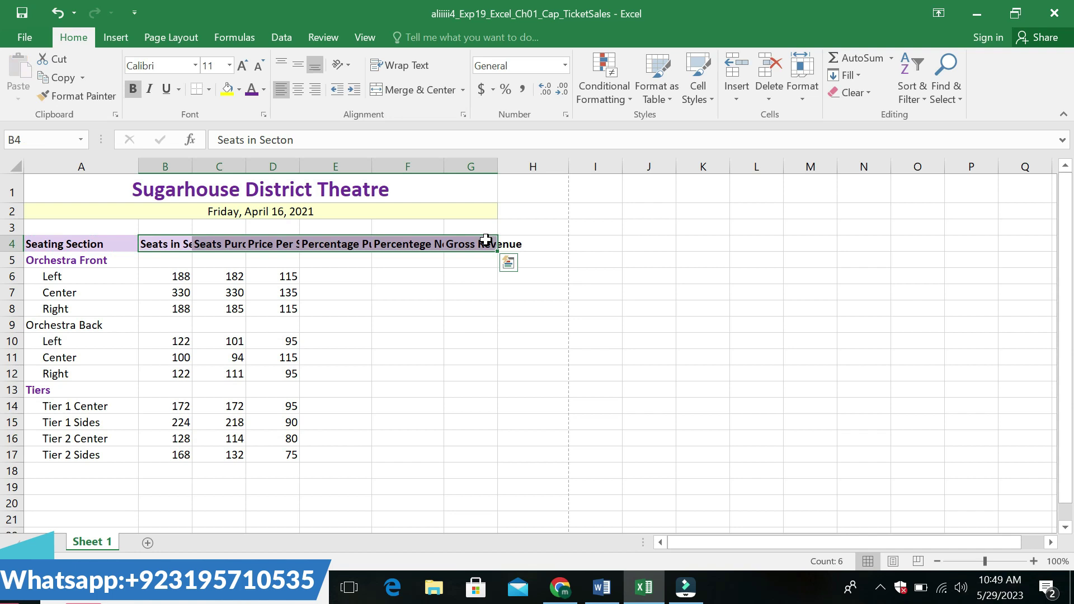
{"action": "left_click", "coordinate": [461, 330]}
Switch to Word and undo all the highlighting and font size changes made to the Step 8 text.
{"action": "left_click", "coordinate": [603, 596]}
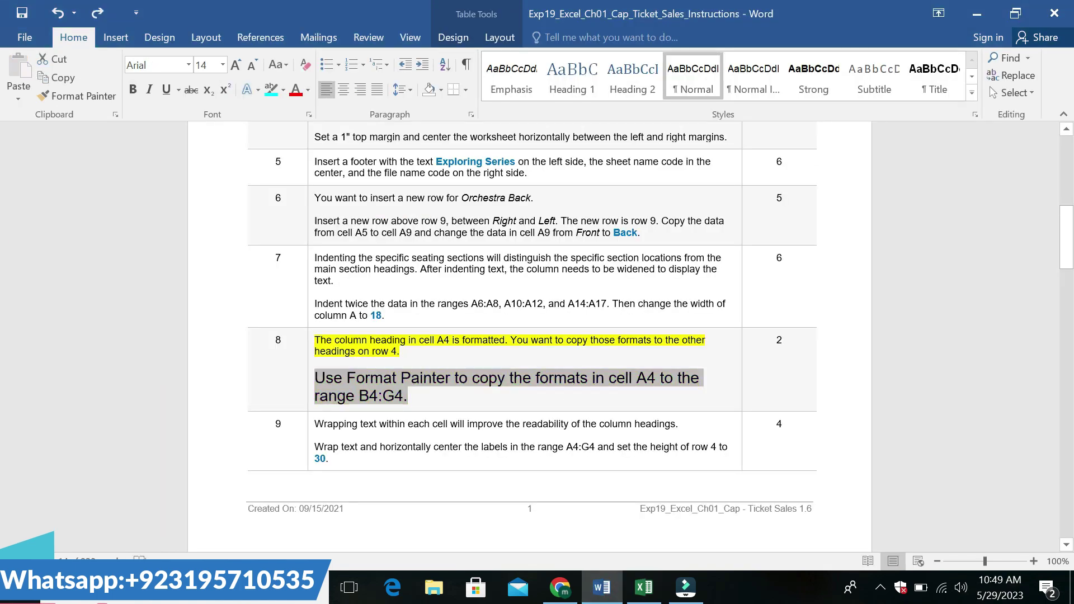
{"action": "key", "text": "ctrl+z"}
{"action": "key", "text": "ctrl+z"}
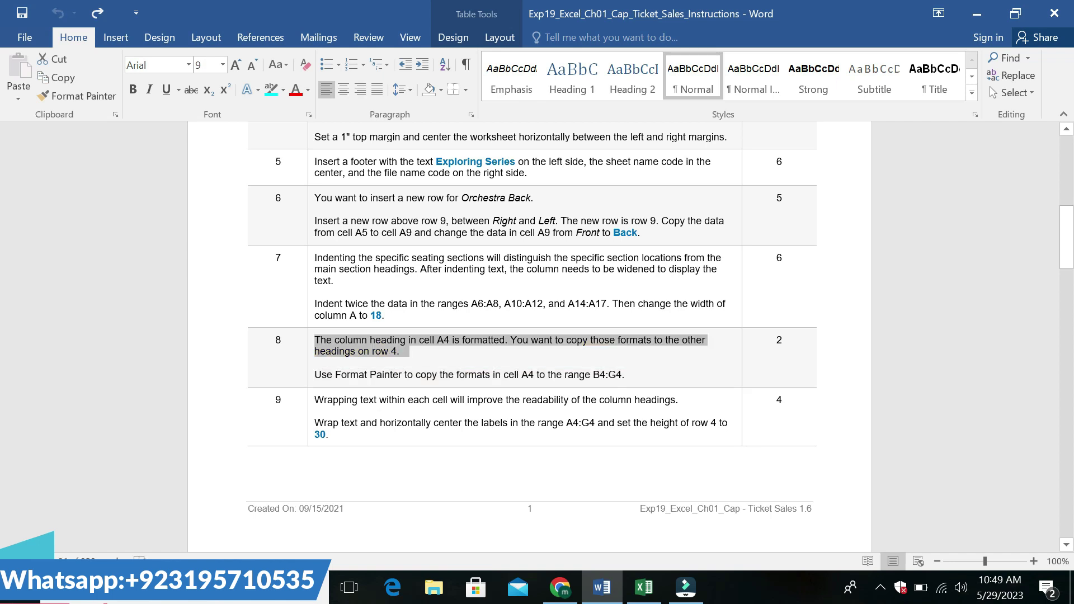
Highlight the Step 9 sentence about wrapping text within each cell in yellow.
{"action": "left_click_drag", "start_coordinate": [313, 400], "coordinate": [719, 407]}
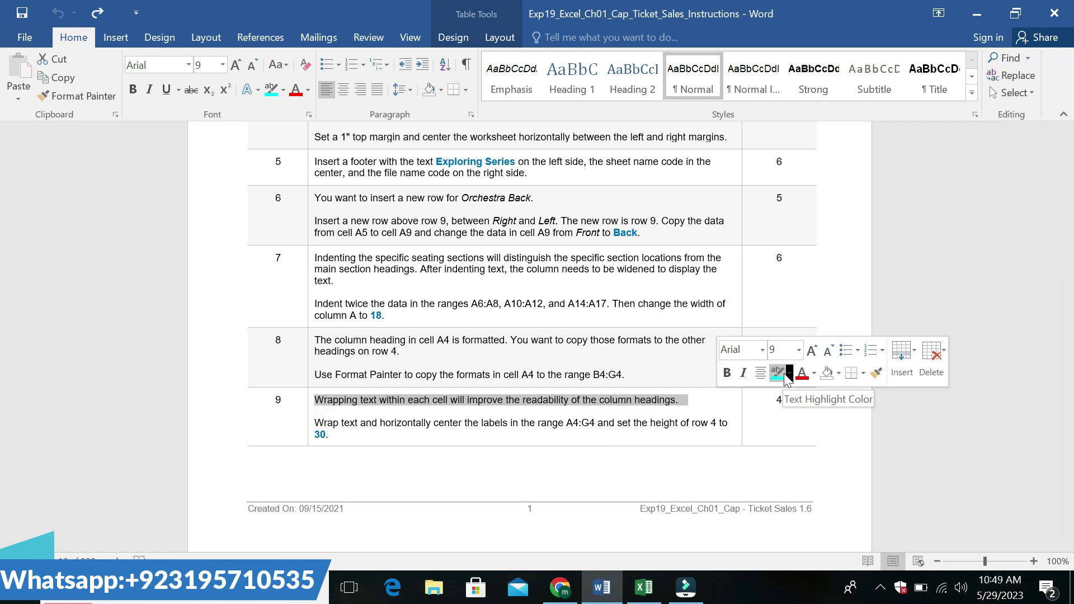
{"action": "left_click", "coordinate": [789, 373]}
{"action": "left_click", "coordinate": [784, 401]}
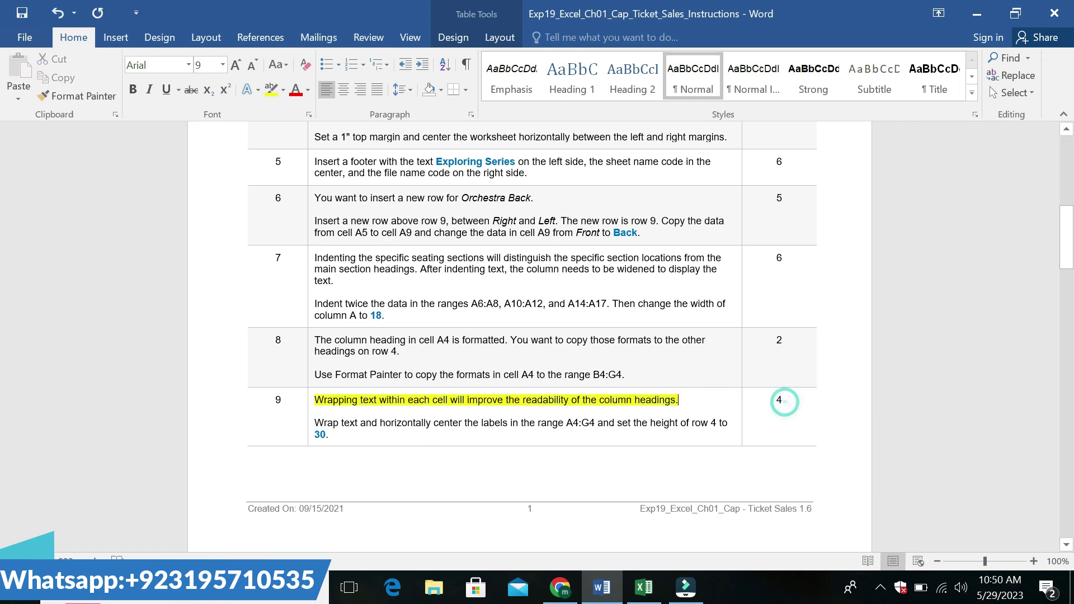
Set the Step 9 instruction about wrapping and centering A4:G4 in Arial Black and highlight it in yellow.
{"action": "left_click_drag", "start_coordinate": [314, 423], "coordinate": [329, 434]}
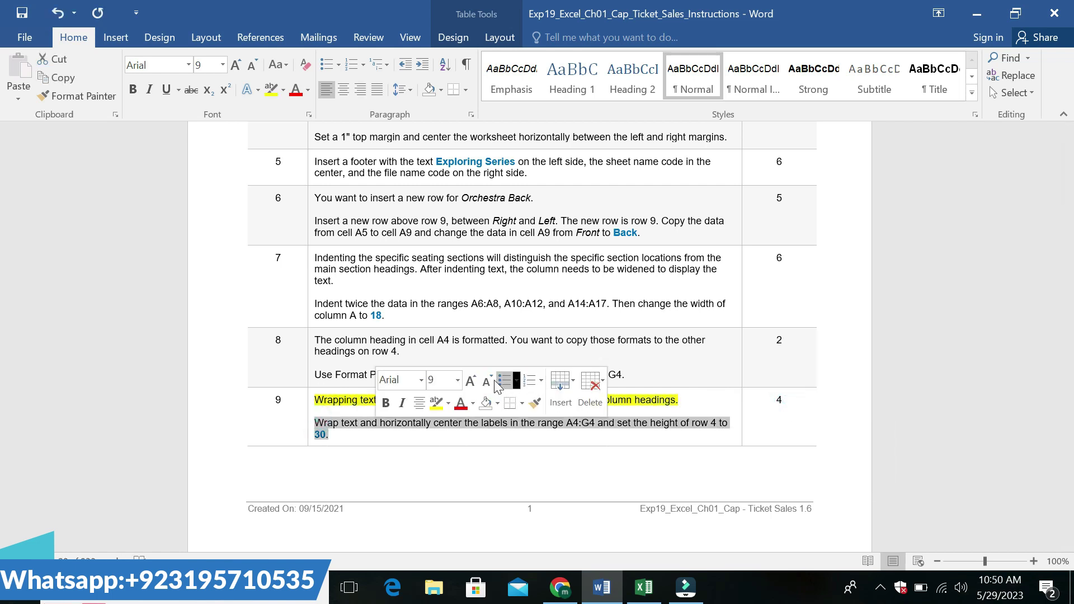
{"action": "left_click", "coordinate": [422, 379]}
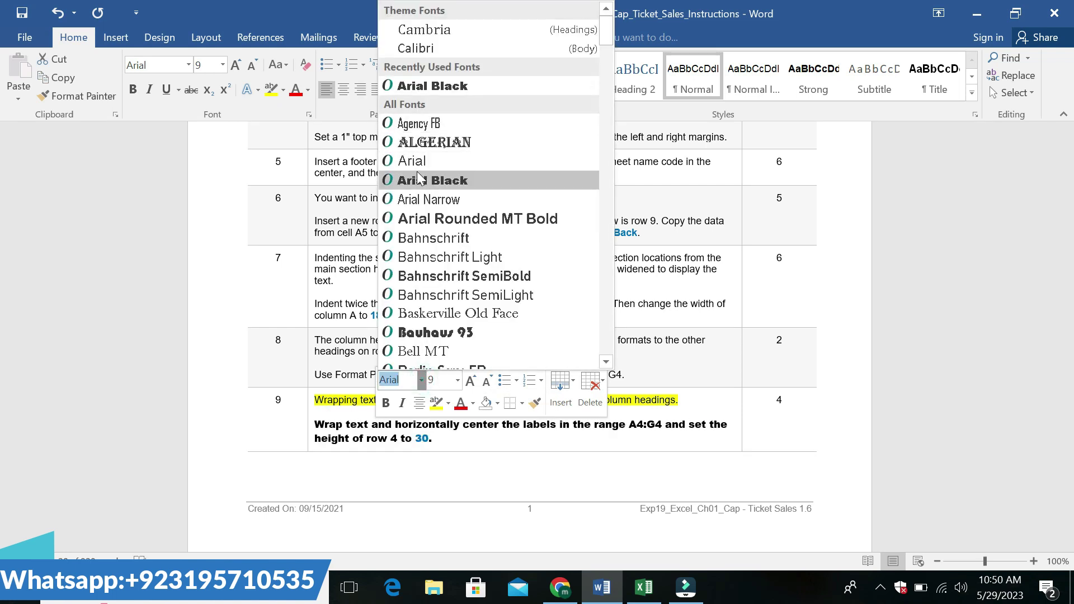
{"action": "left_click", "coordinate": [420, 83]}
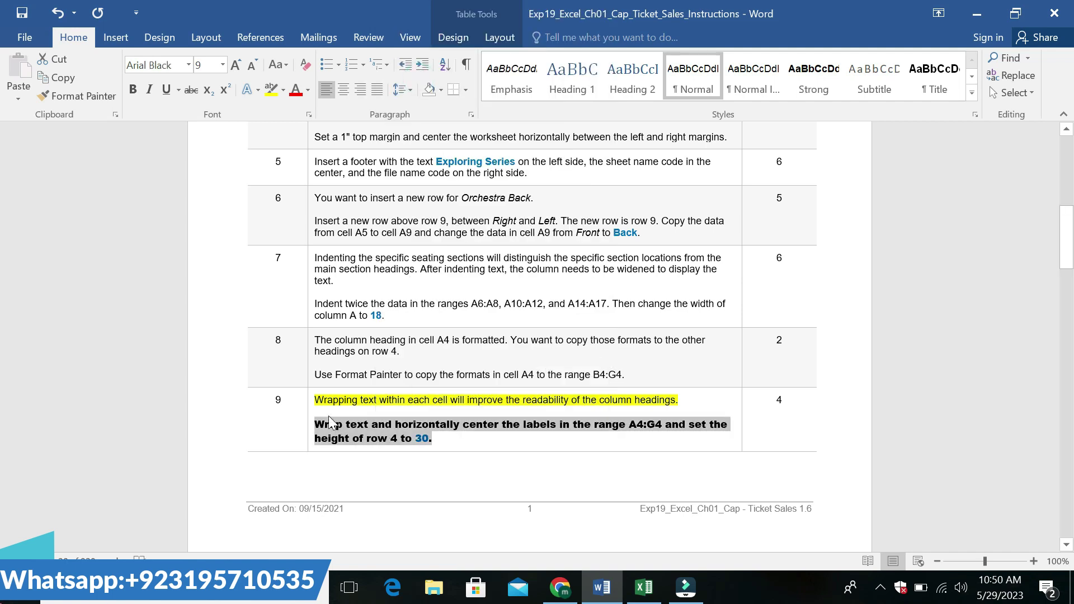
{"action": "left_click", "coordinate": [431, 438]}
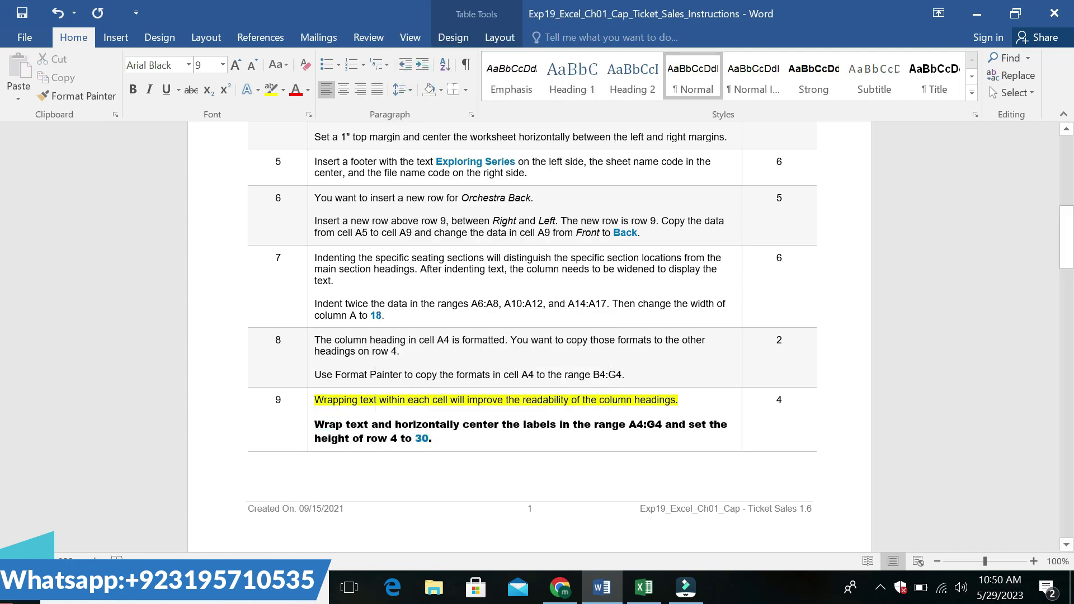
{"action": "left_click_drag", "start_coordinate": [431, 438], "coordinate": [315, 424]}
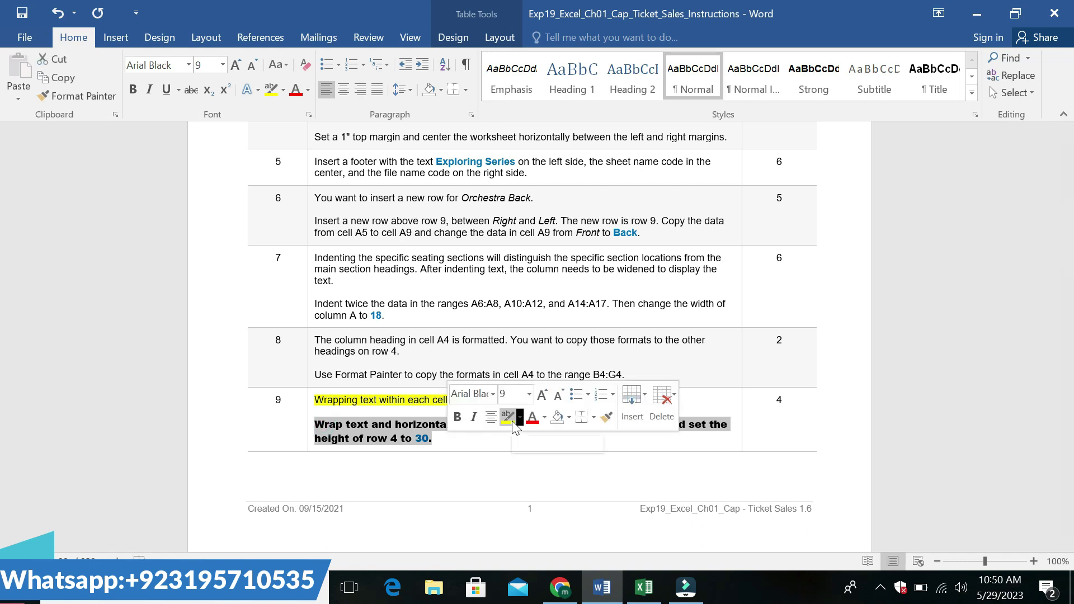
{"action": "left_click", "coordinate": [513, 423]}
{"action": "left_click", "coordinate": [480, 442]}
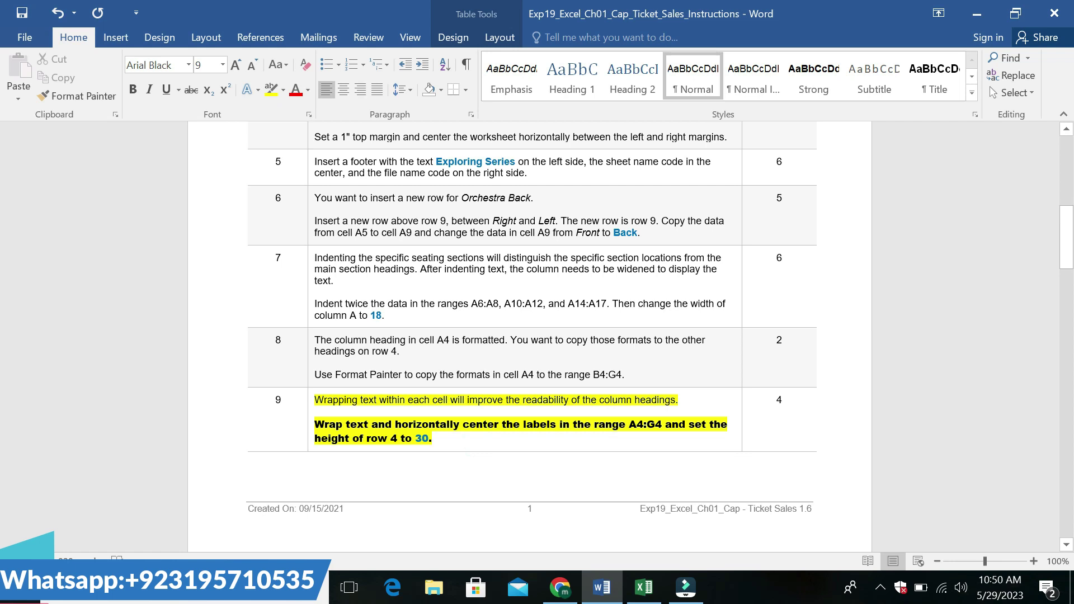
Mark "A4:G4" in Step 9, and set "and set the height of row 4 to 30." to 14 pt with turquoise highlighting.
{"action": "left_click_drag", "start_coordinate": [631, 424], "coordinate": [661, 426]}
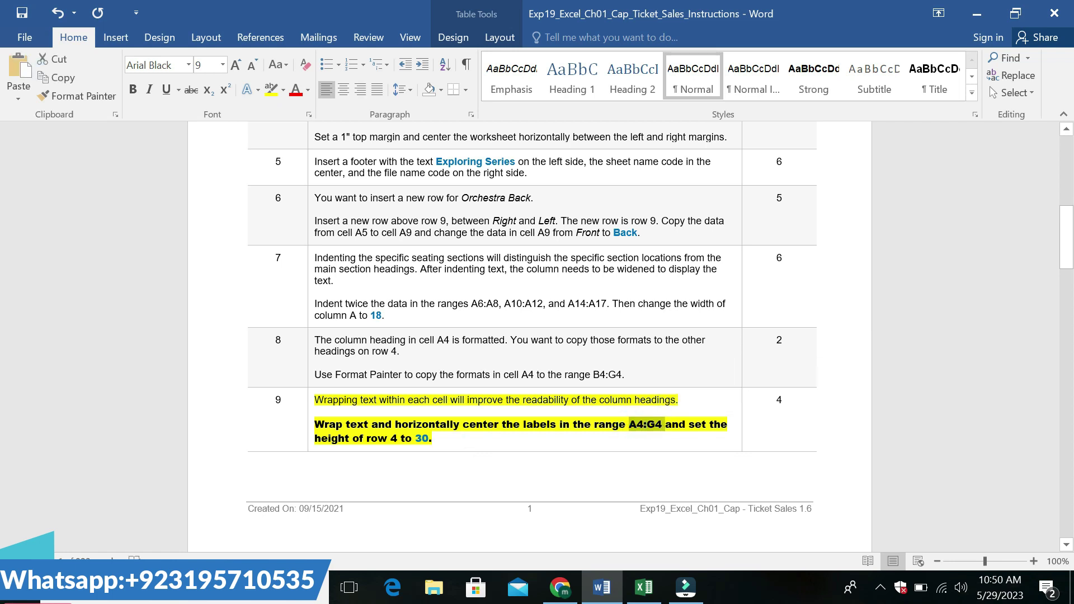
{"action": "left_click_drag", "start_coordinate": [666, 424], "coordinate": [728, 425]}
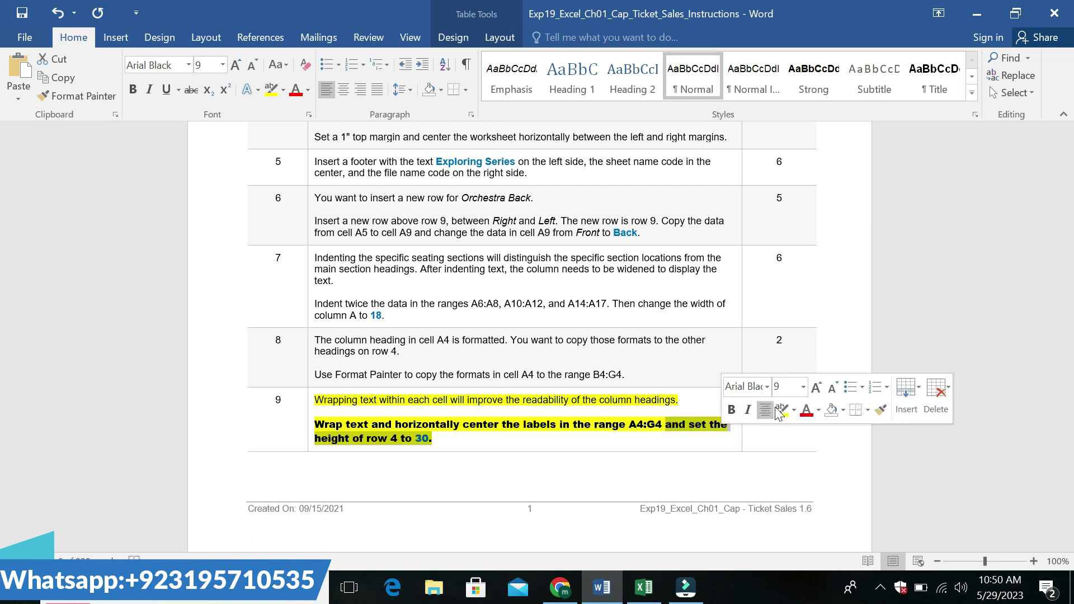
{"action": "left_click", "coordinate": [802, 391]}
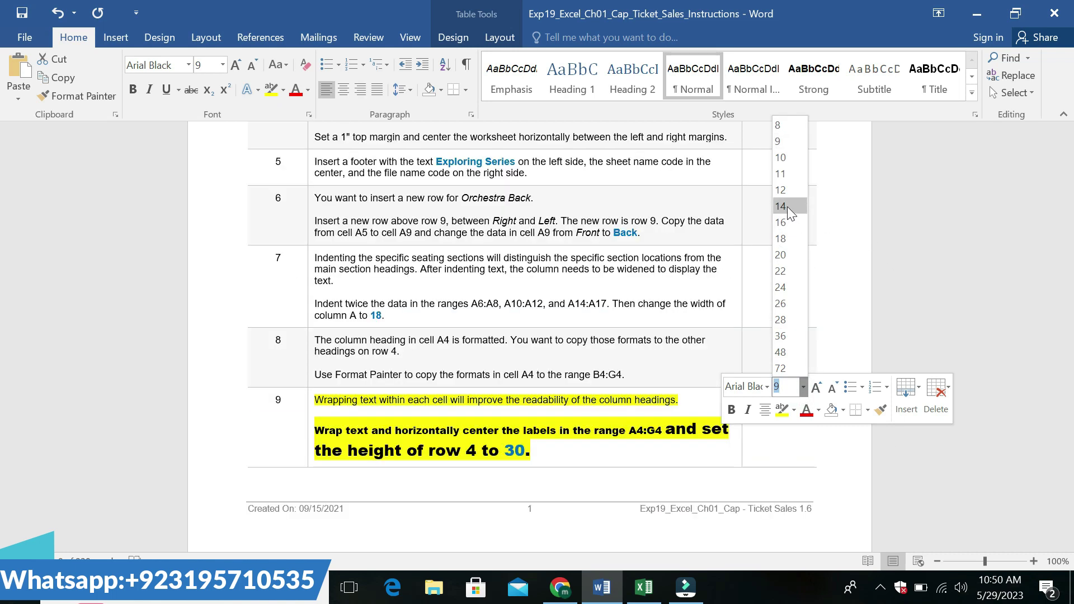
{"action": "left_click", "coordinate": [787, 206]}
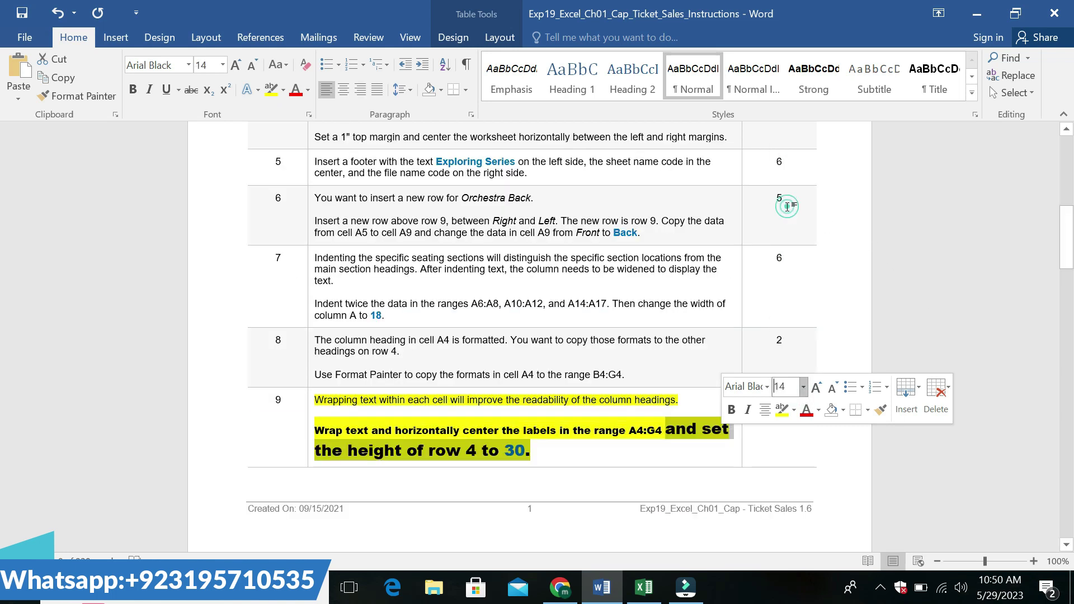
{"action": "left_click", "coordinate": [796, 411]}
{"action": "left_click", "coordinate": [835, 436]}
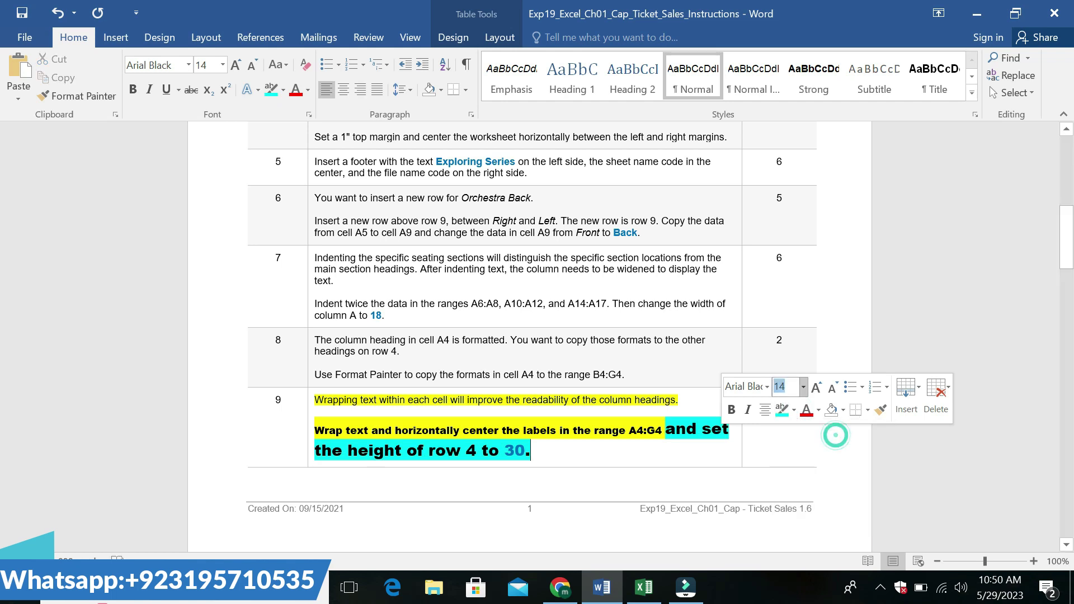
Switch to the Excel ticket sales workbook, then wrap the text and horizontally center the labels in the range A4:G4.
{"action": "left_click_drag", "start_coordinate": [346, 431], "coordinate": [661, 437]}
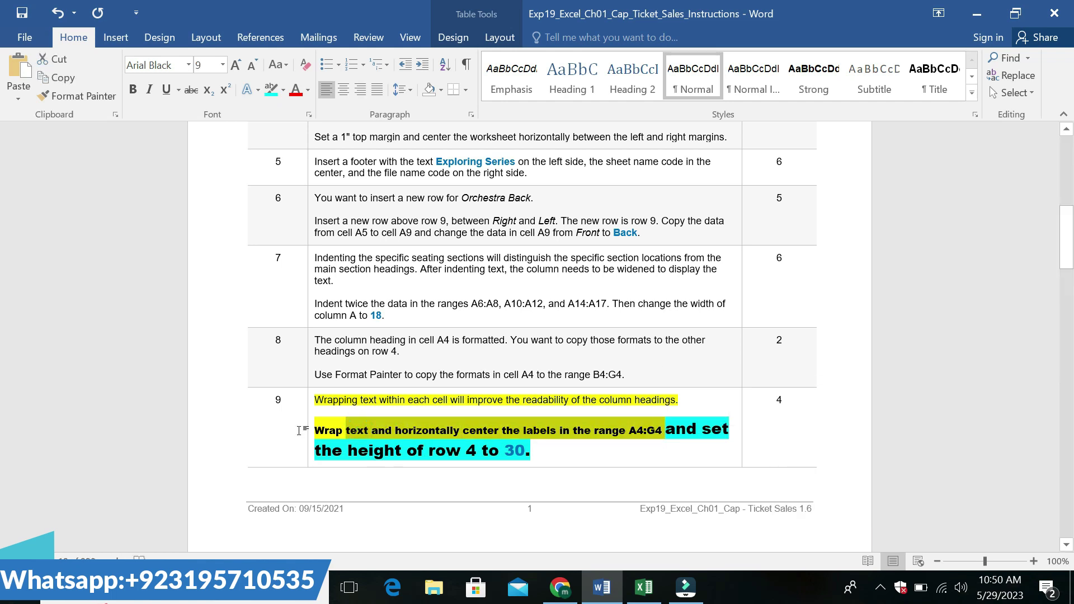
{"action": "left_click", "coordinate": [644, 594]}
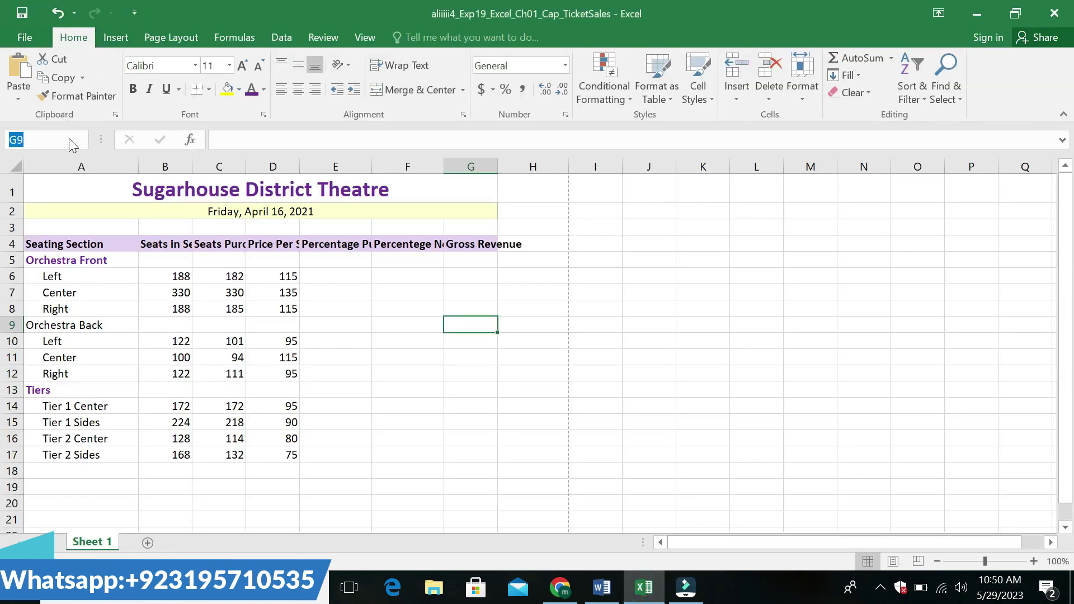
{"action": "key", "text": "BackSpace"}
{"action": "key", "text": "Return"}
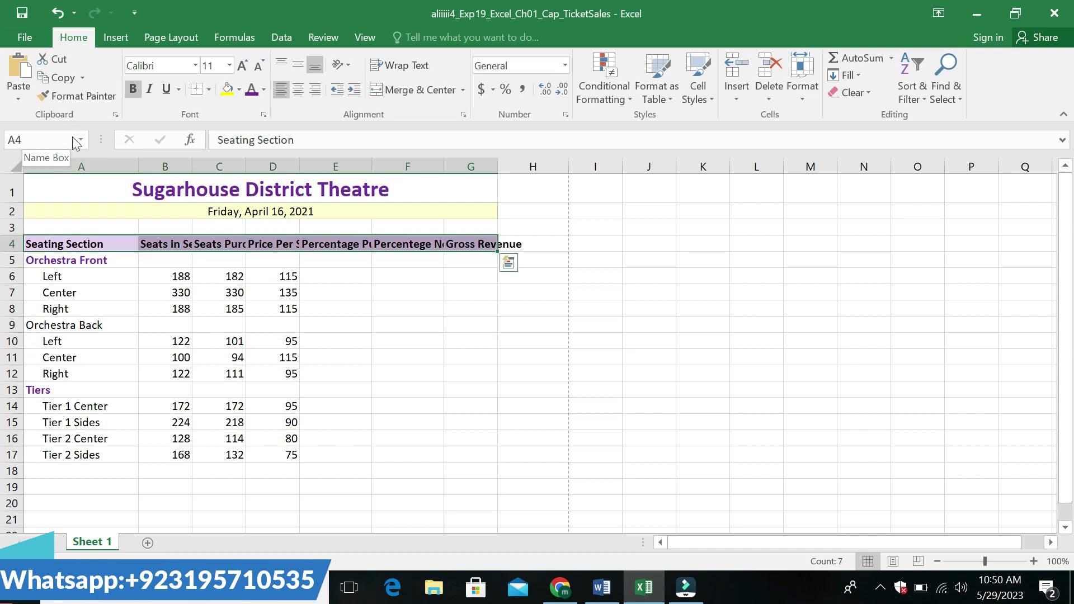
{"action": "left_click", "coordinate": [397, 69]}
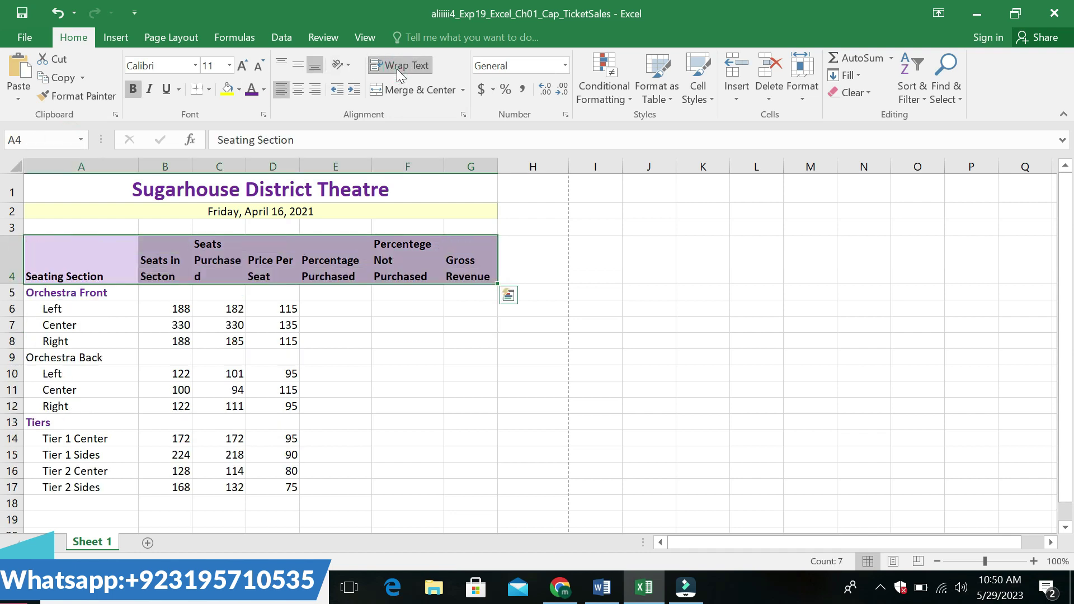
{"action": "left_click", "coordinate": [301, 92]}
{"action": "left_click", "coordinate": [564, 433]}
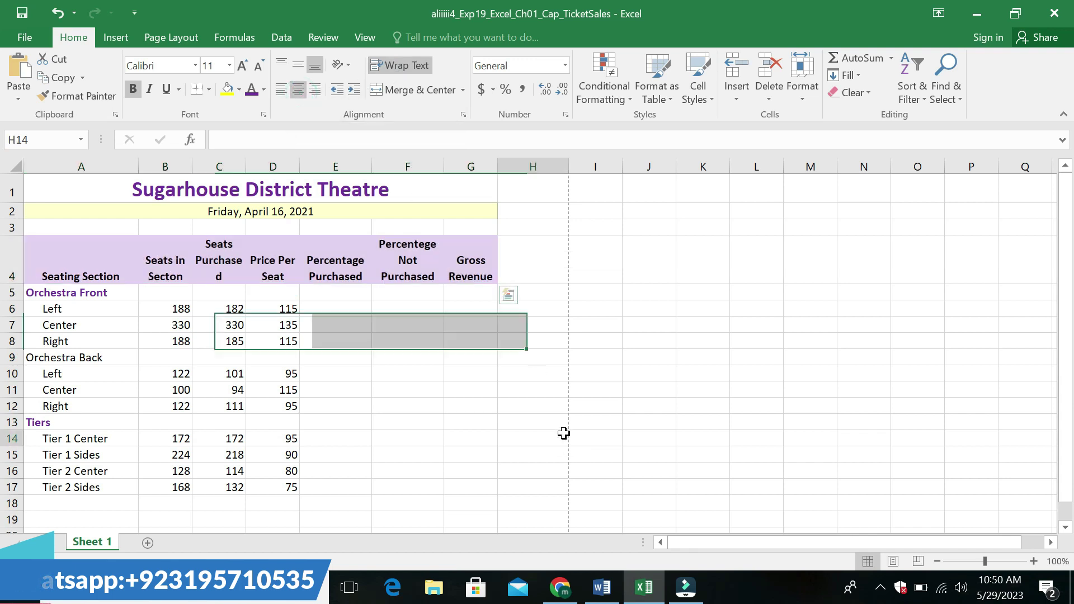
Mark "row 4 to 30." in the Word Step 9 instruction, then set the height of row 4 to 30 in Excel.
{"action": "key", "text": "alt+Tab"}
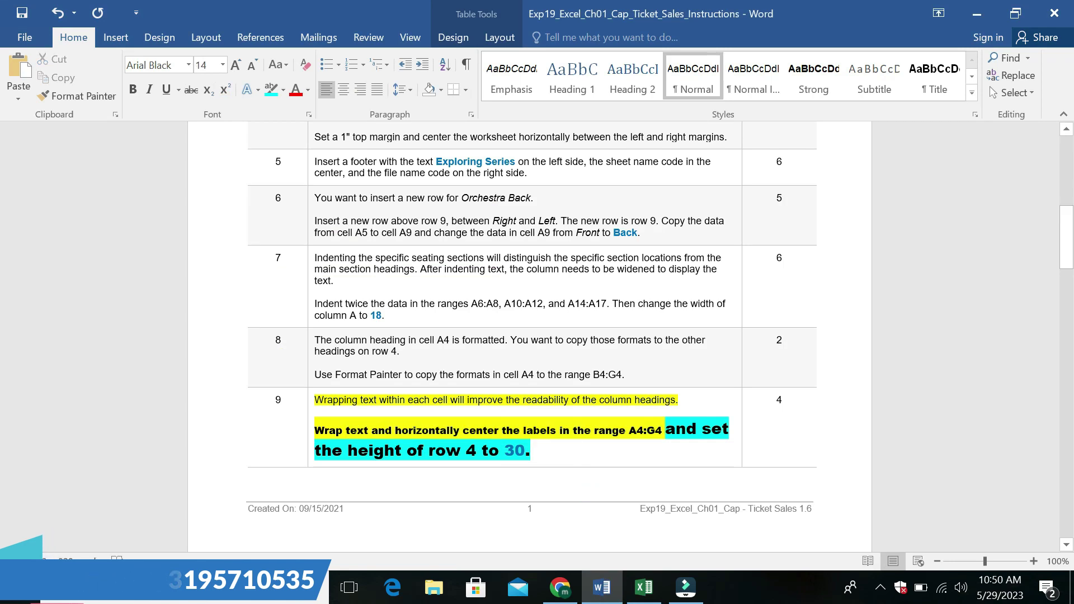
{"action": "left_click_drag", "start_coordinate": [428, 450], "coordinate": [529, 451]}
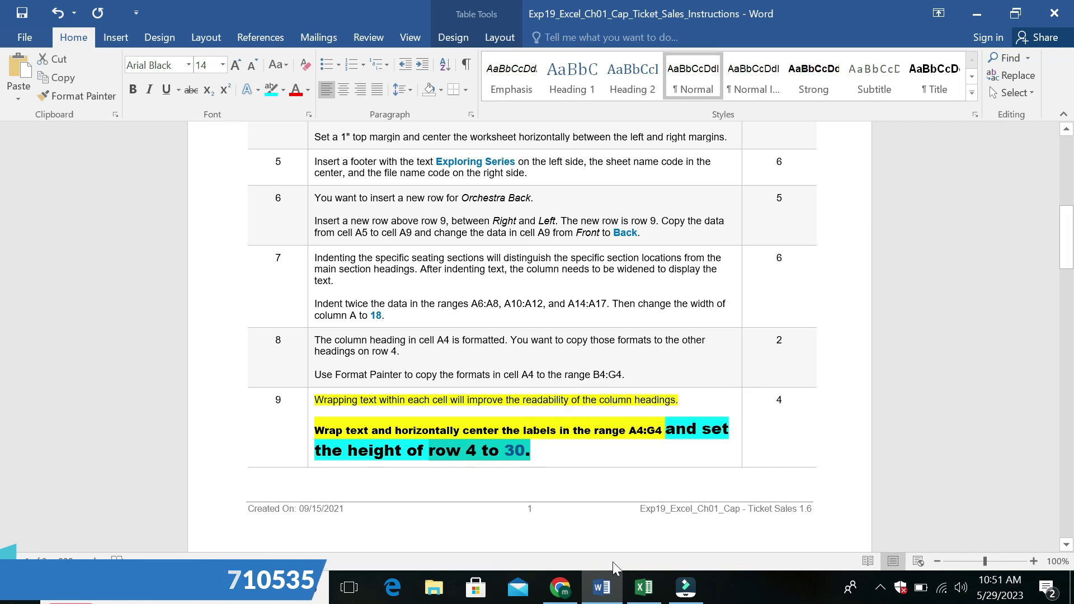
{"action": "left_click", "coordinate": [642, 589]}
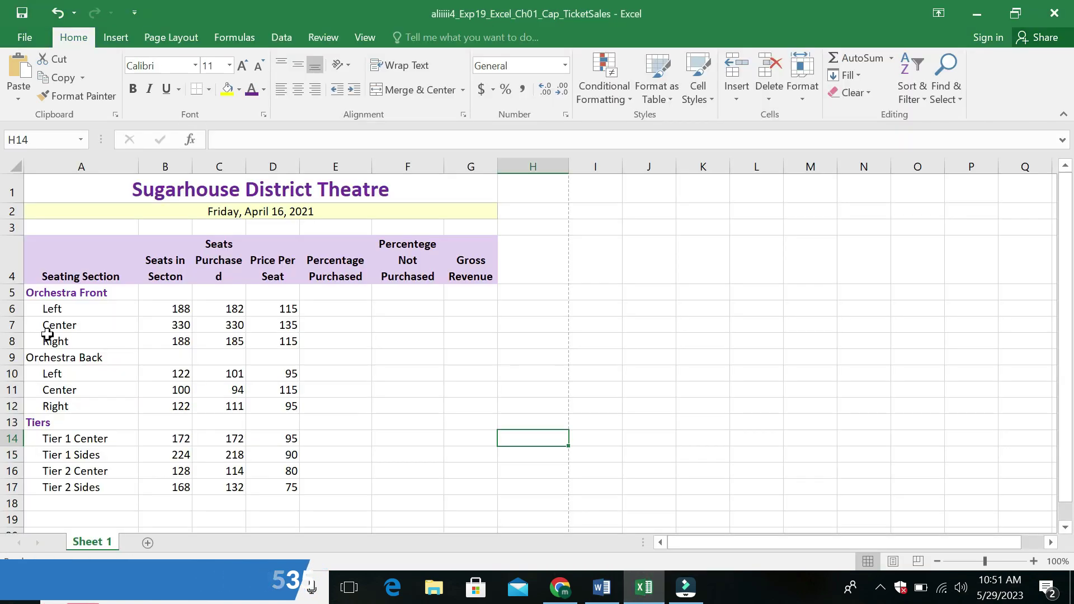
{"action": "right_click", "coordinate": [11, 268]}
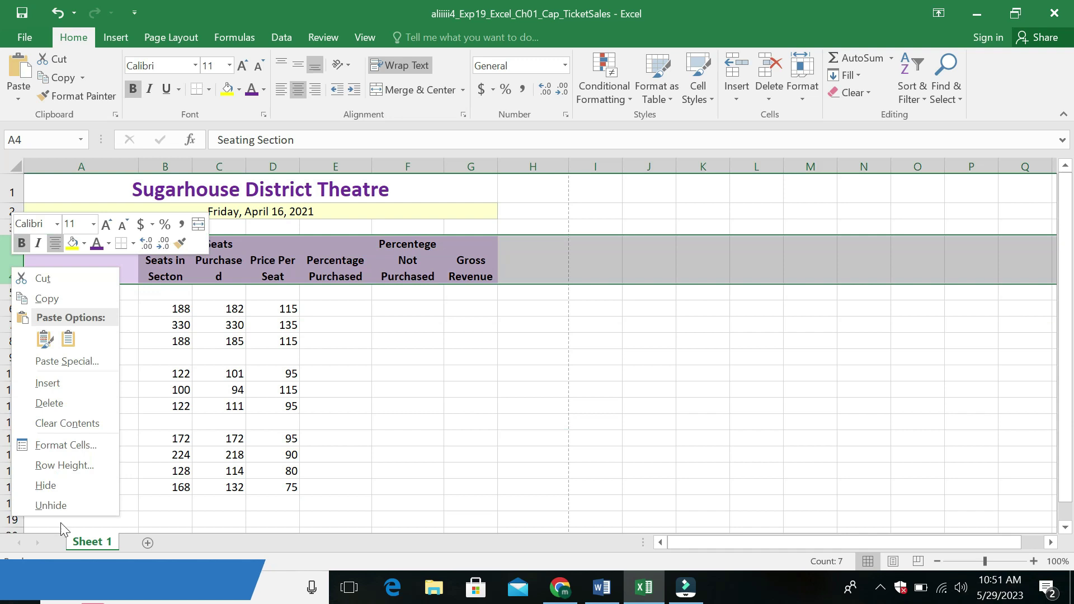
{"action": "left_click", "coordinate": [68, 466]}
{"action": "left_click", "coordinate": [122, 444]}
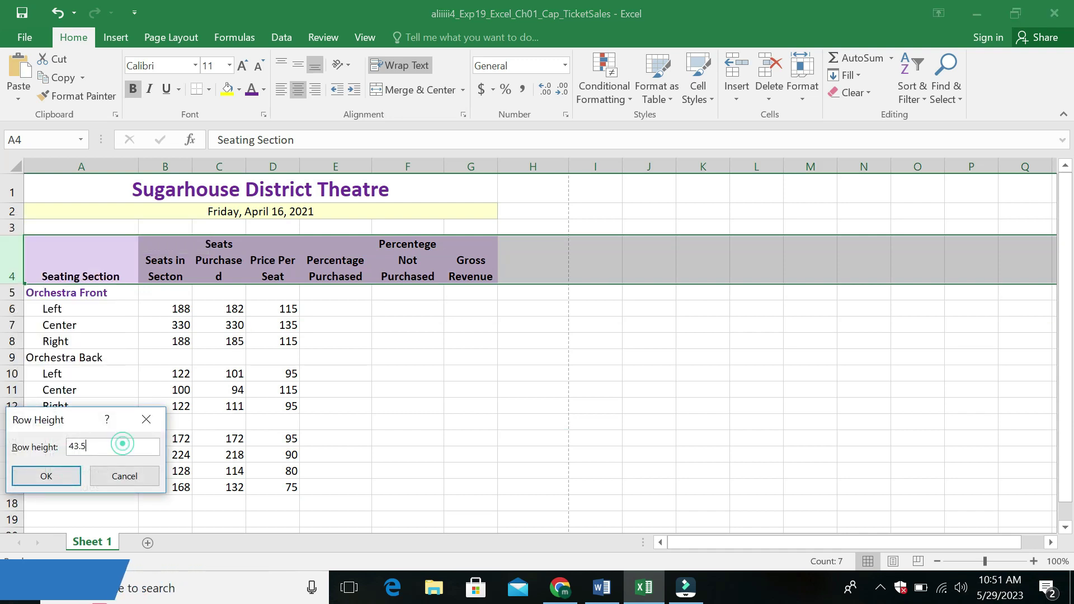
{"action": "key", "text": "BackSpace"}
{"action": "key", "text": "BackSpace"}
{"action": "key", "text": "BackSpace"}
{"action": "key", "text": "BackSpace"}
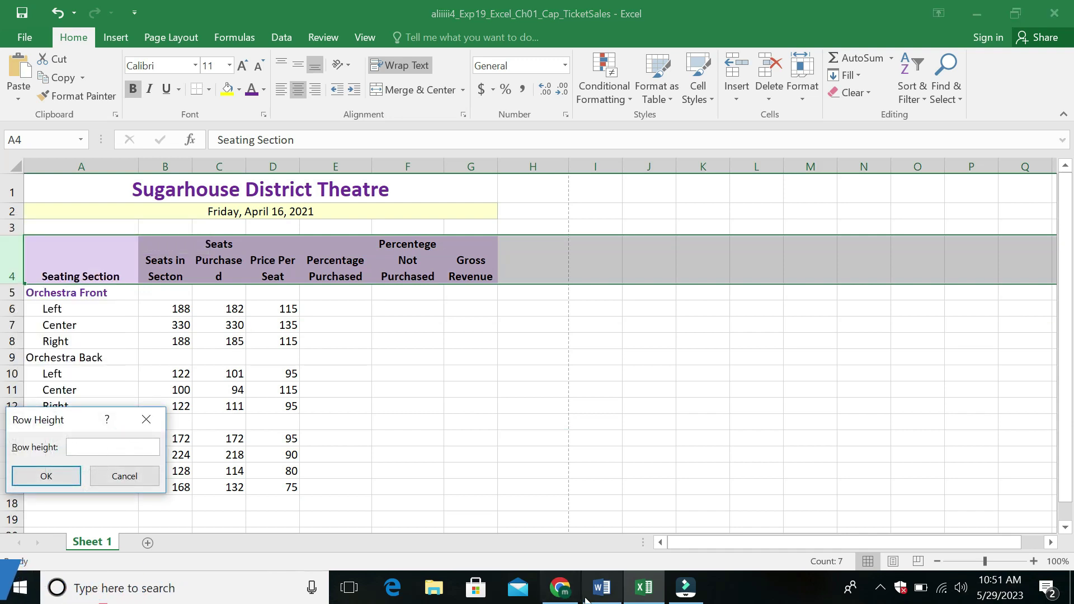
{"action": "left_click", "coordinate": [602, 588]}
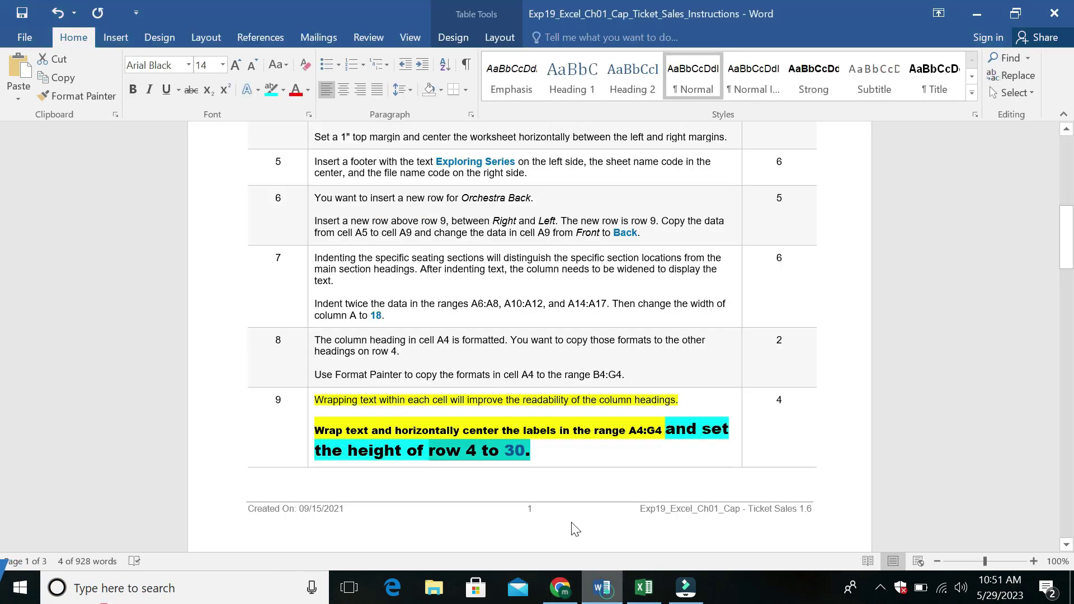
{"action": "left_click", "coordinate": [644, 587]}
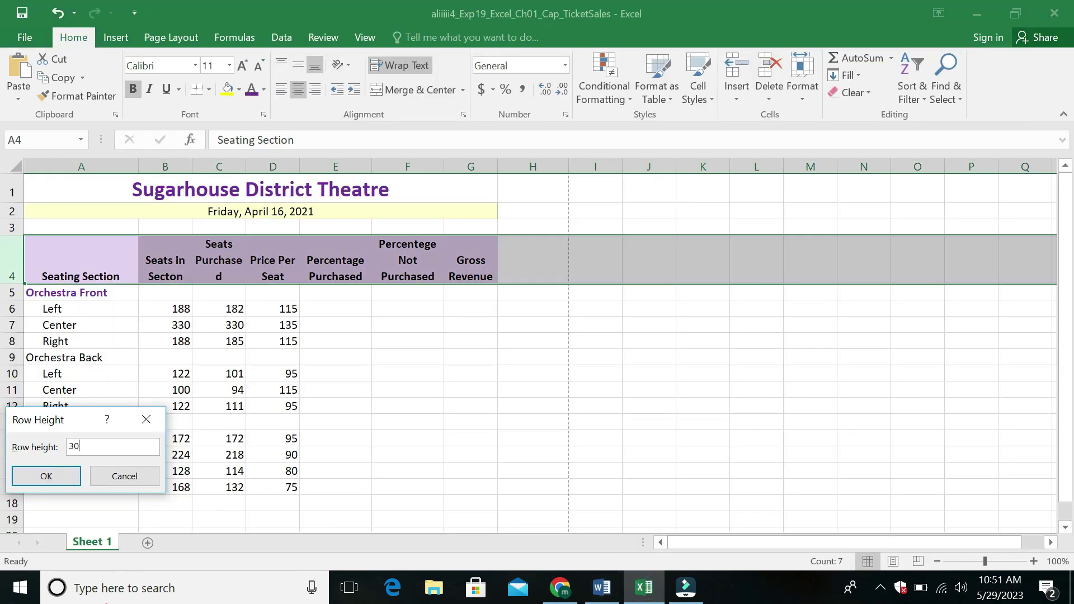
{"action": "left_click", "coordinate": [56, 479]}
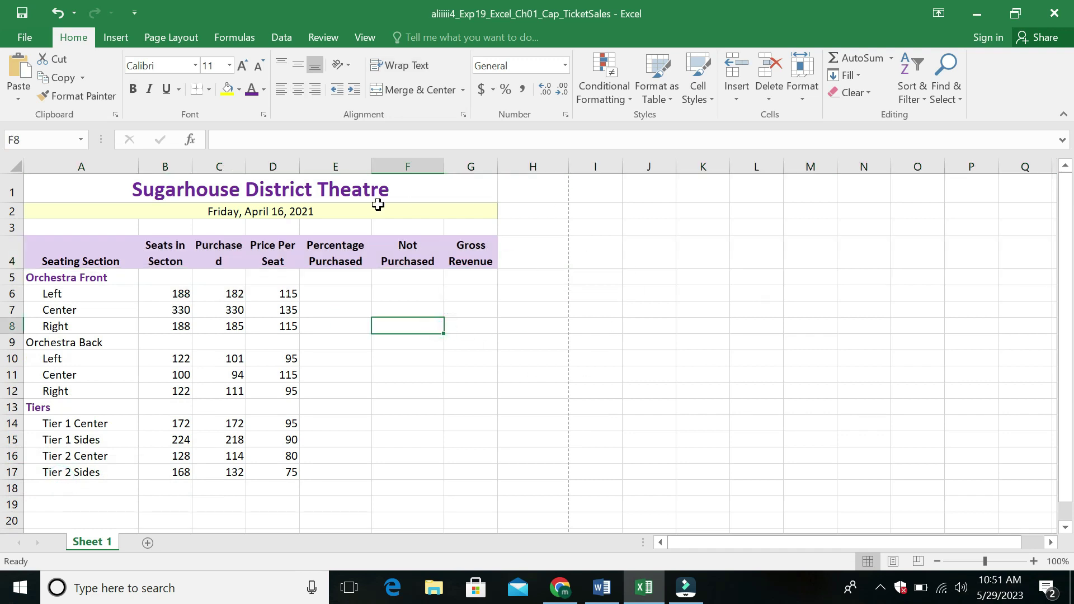
Switch to Word and undo all the highlighting, font and font size changes made to the Step 9 text.
{"action": "left_click", "coordinate": [602, 587]}
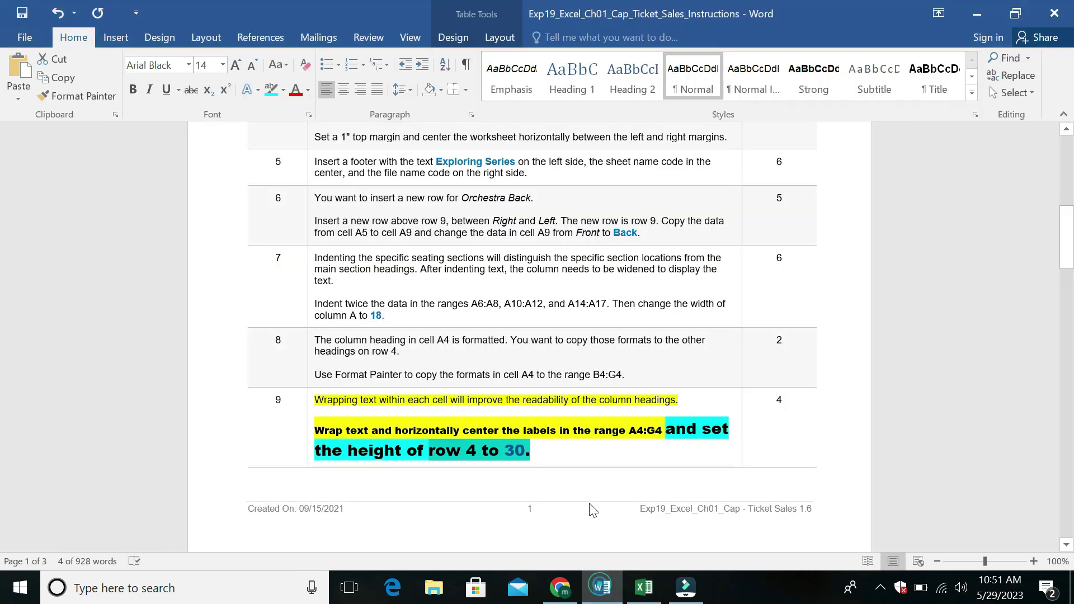
{"action": "key", "text": "ctrl+z"}
{"action": "key", "text": "ctrl+z"}
{"action": "key", "text": "ctrl+z"}
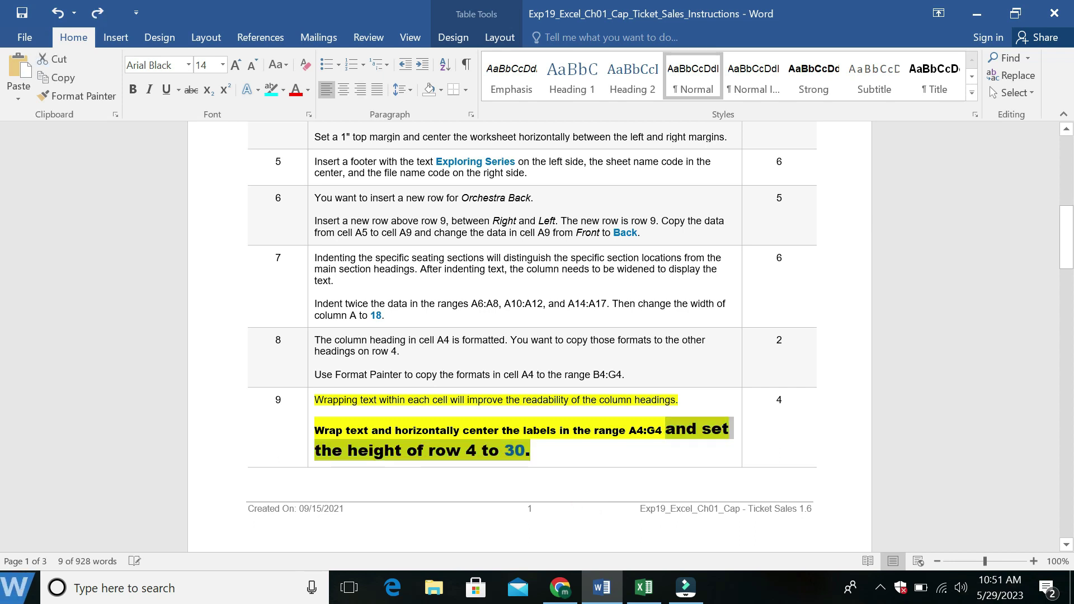
{"action": "key", "text": "ctrl+z"}
{"action": "key", "text": "ctrl+z"}
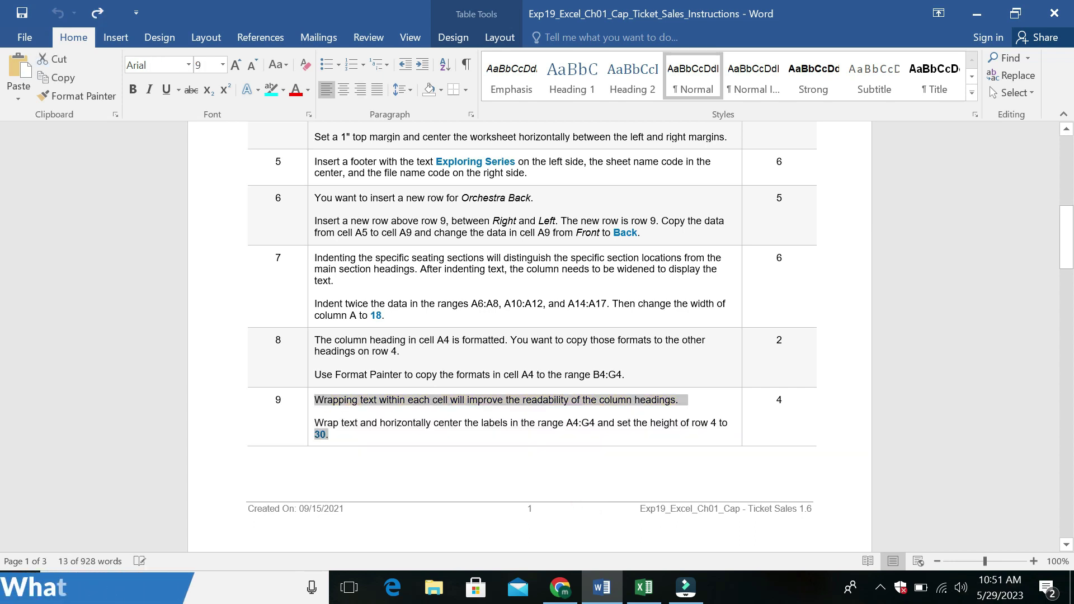
Highlight the Step 10 sentence about changing the word Purchased to the word Sold in yellow.
{"action": "left_click_drag", "start_coordinate": [1070, 287], "coordinate": [1070, 337]}
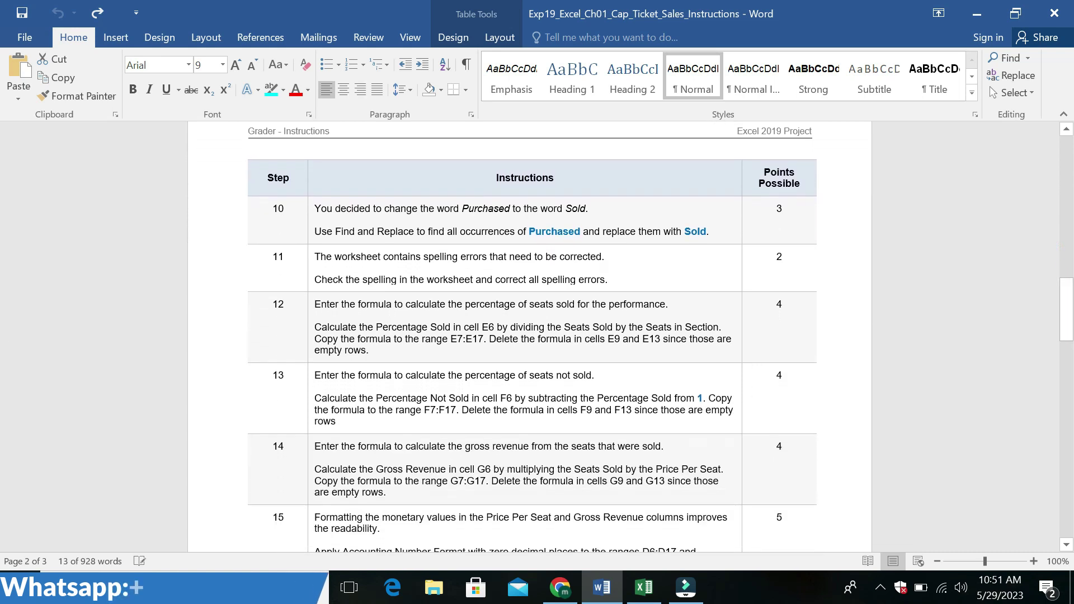
{"action": "left_click_drag", "start_coordinate": [314, 208], "coordinate": [607, 207]}
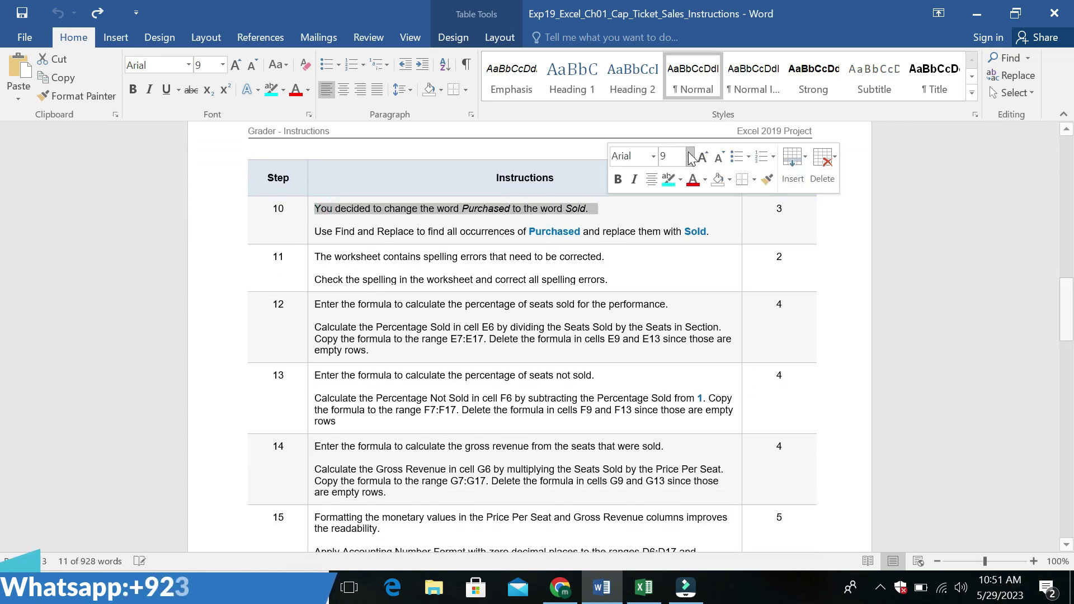
{"action": "left_click", "coordinate": [681, 180]}
{"action": "left_click", "coordinate": [672, 192]}
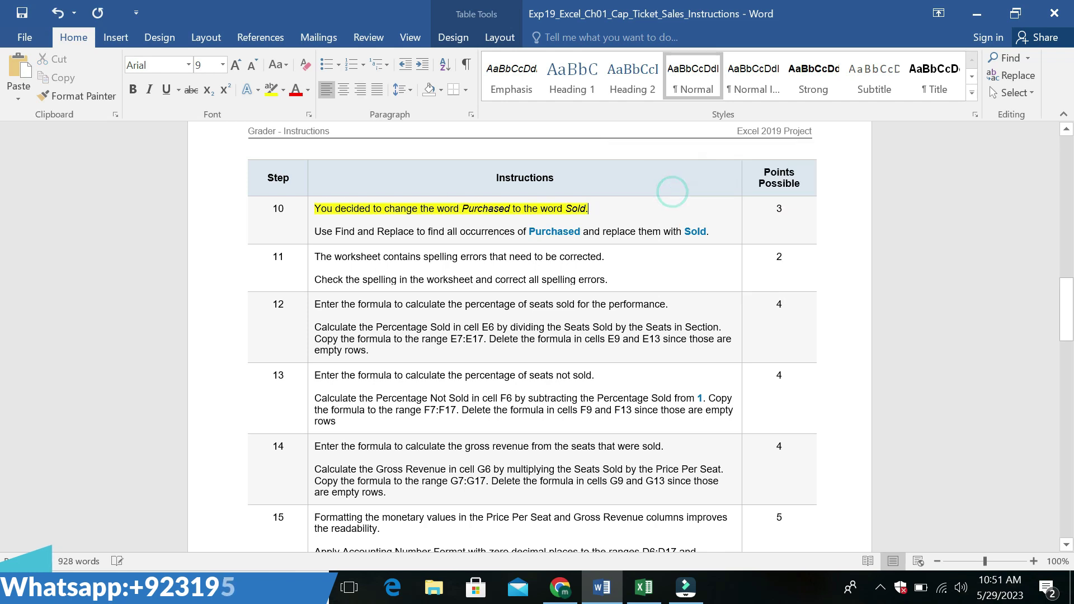
Set the Step 10 Find and Replace instruction in Arial Black and highlight it in turquoise.
{"action": "left_click_drag", "start_coordinate": [314, 231], "coordinate": [710, 232]}
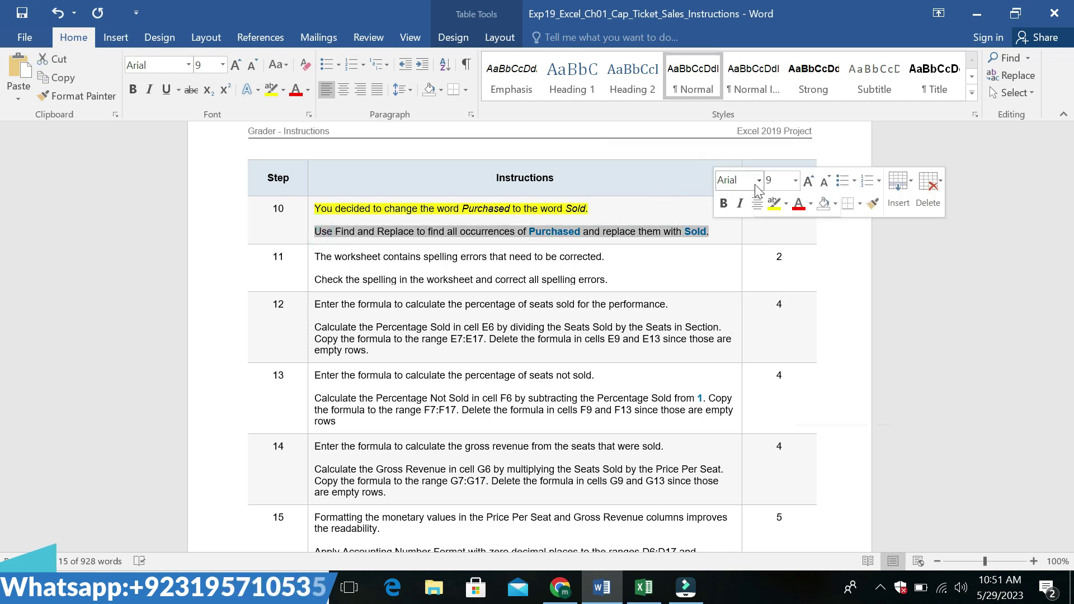
{"action": "left_click", "coordinate": [760, 180]}
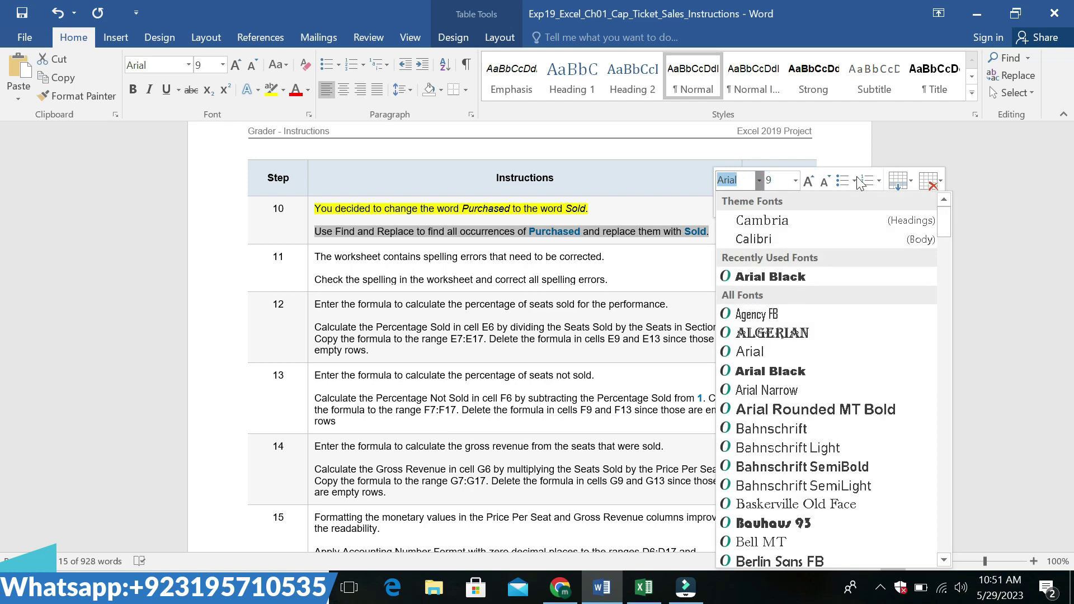
{"action": "left_click", "coordinate": [929, 275]}
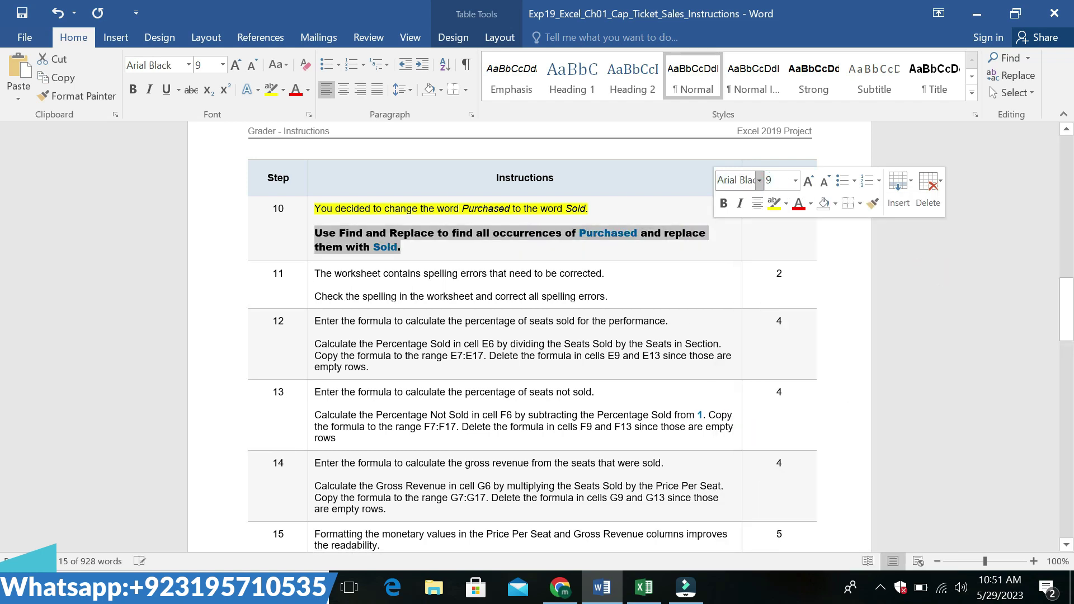
{"action": "left_click", "coordinate": [786, 204]}
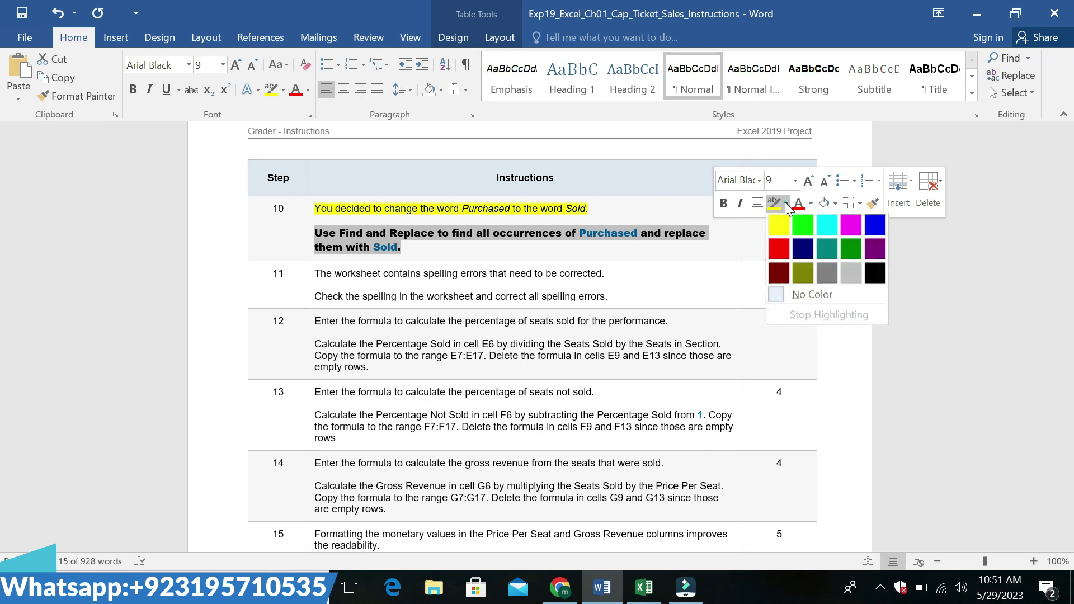
{"action": "left_click", "coordinate": [828, 223]}
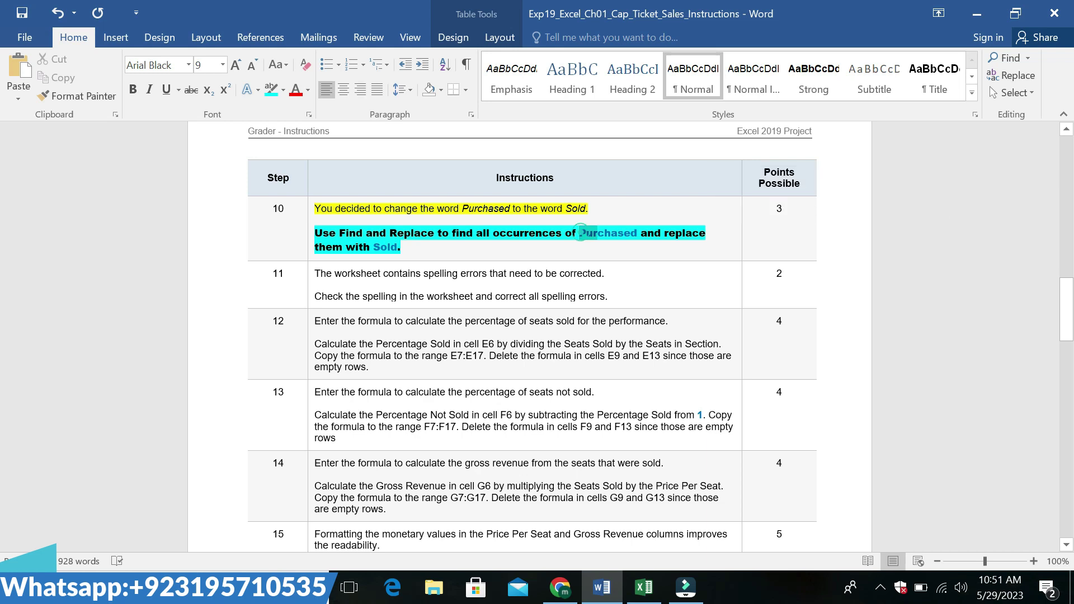
Copy "Purchased" from the Step 10 instruction, switch to Excel, and enter it as the text to find in a Replace operation.
{"action": "left_click_drag", "start_coordinate": [580, 232], "coordinate": [635, 233]}
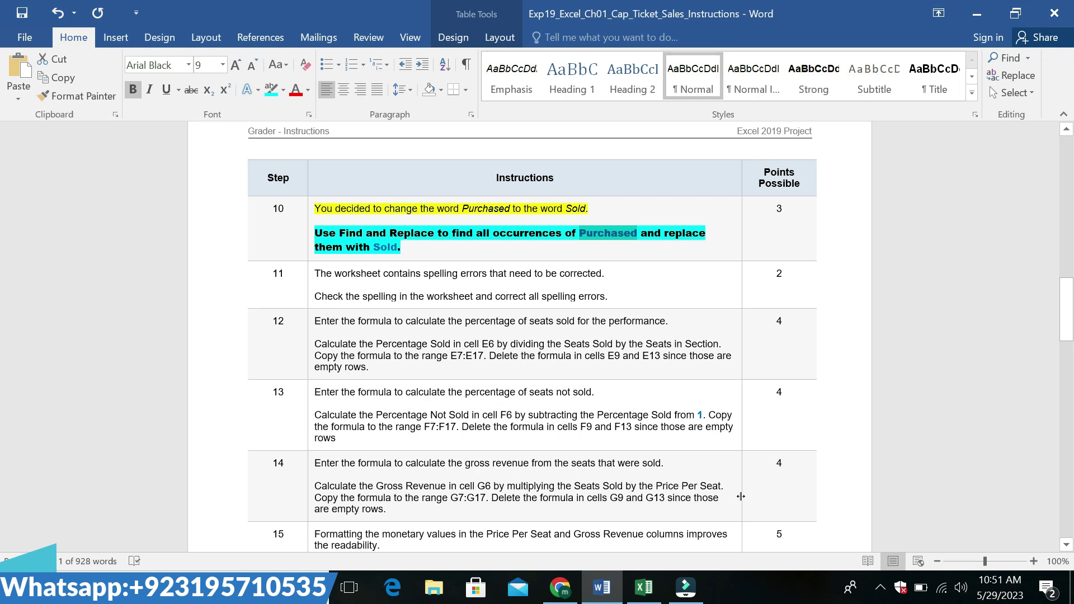
{"action": "left_click", "coordinate": [644, 587]}
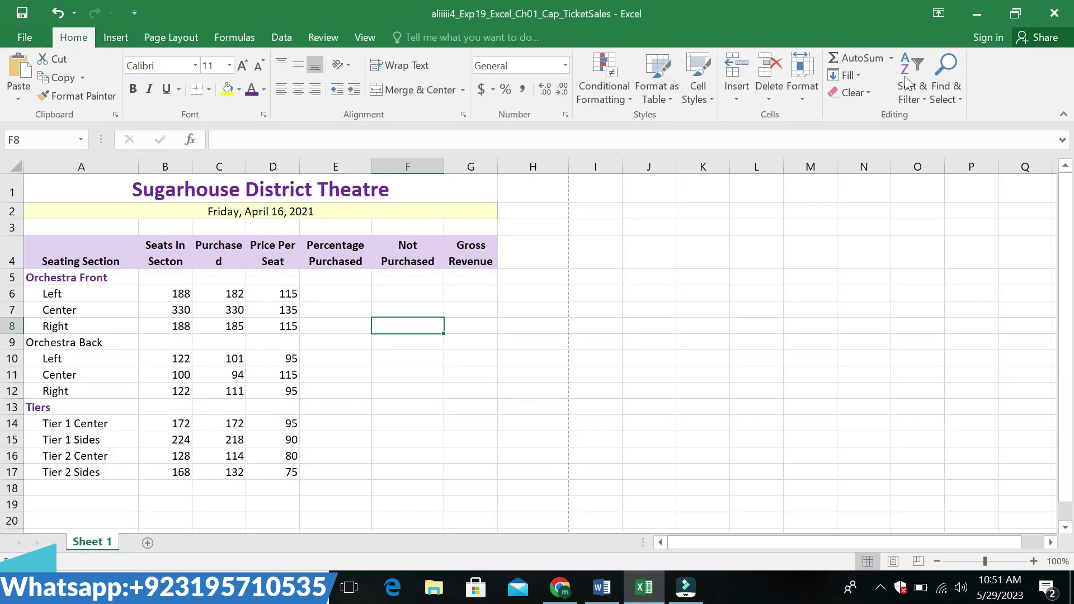
{"action": "left_click", "coordinate": [951, 92]}
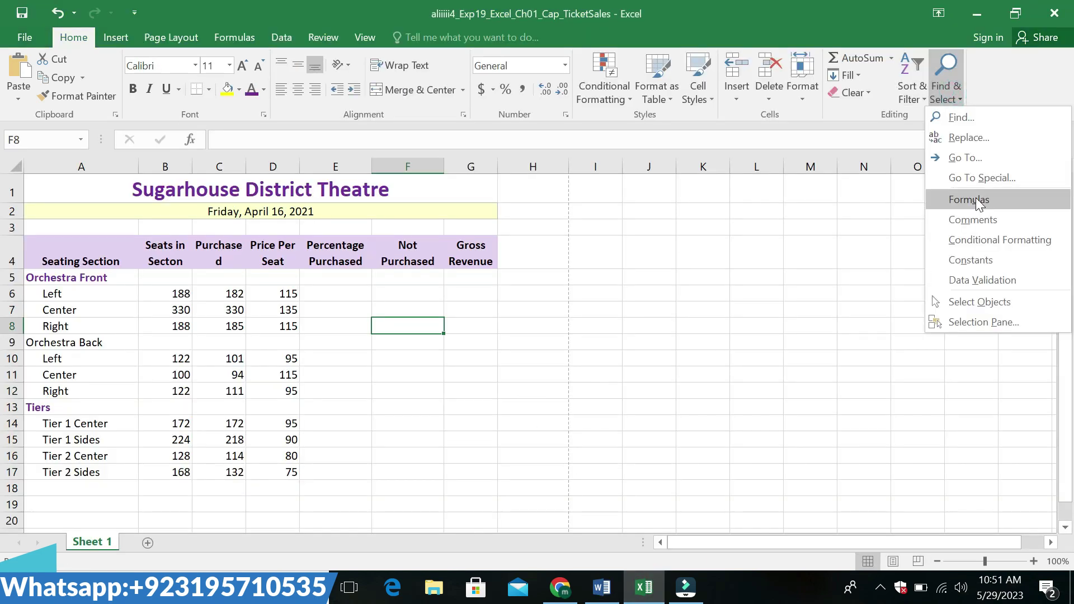
{"action": "left_click", "coordinate": [961, 117]}
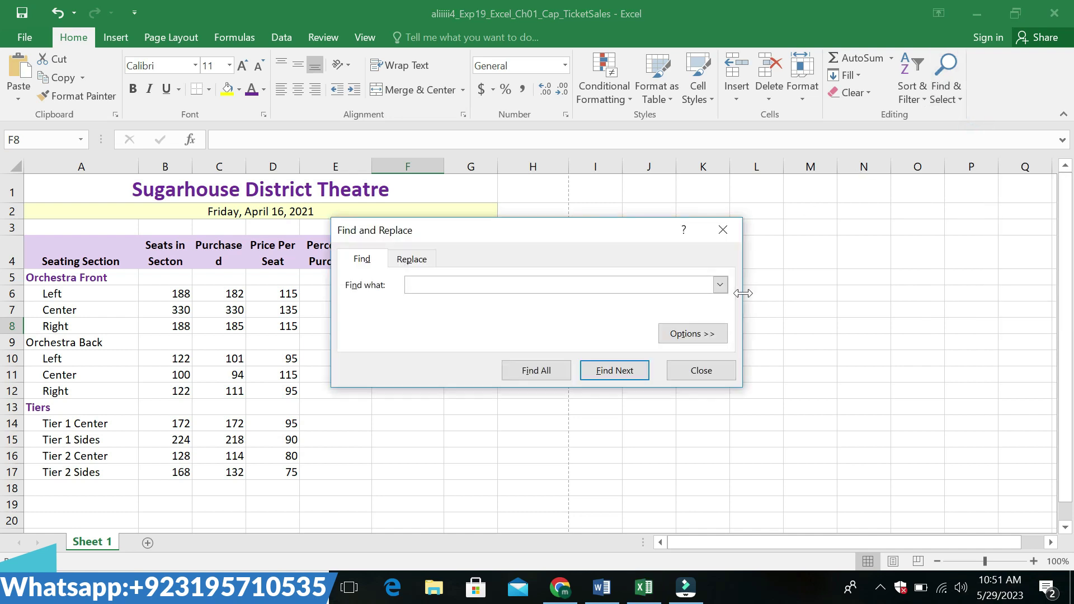
{"action": "left_click", "coordinate": [727, 235]}
{"action": "left_click", "coordinate": [946, 78]}
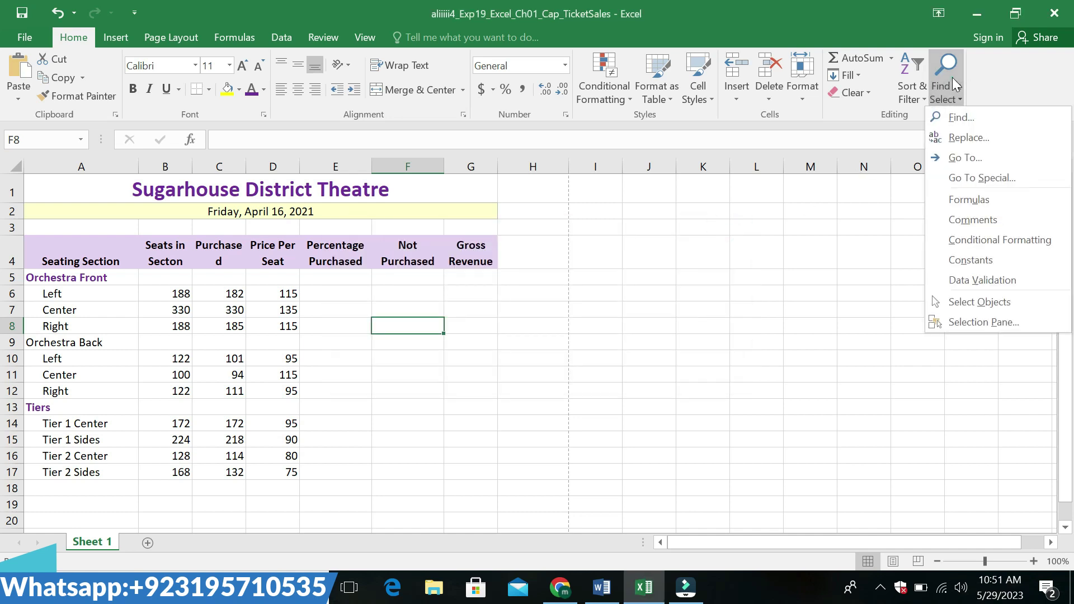
{"action": "left_click", "coordinate": [974, 140]}
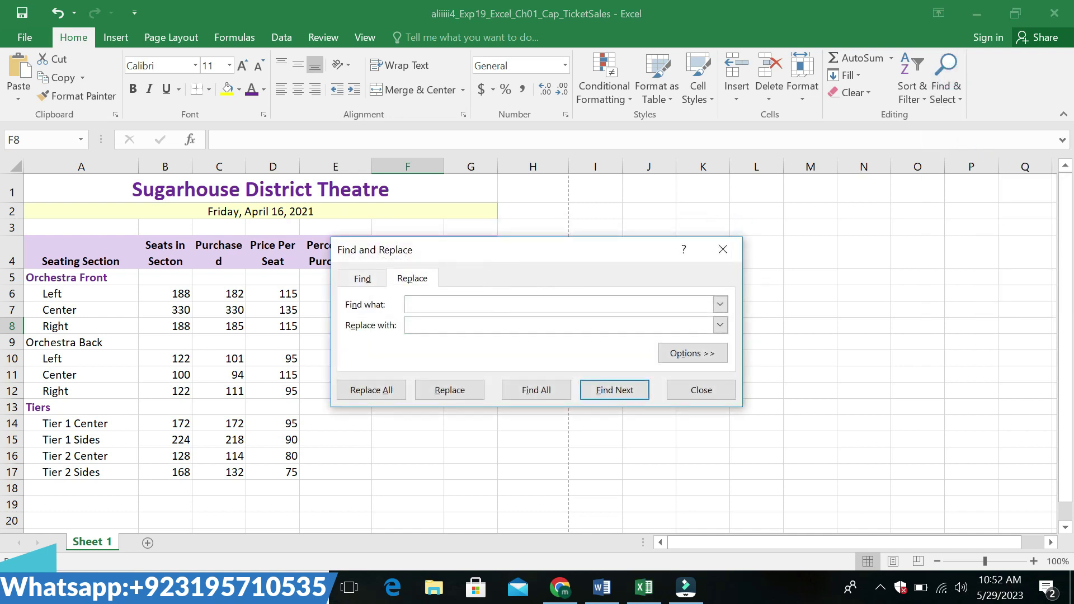
{"action": "left_click", "coordinate": [456, 301]}
Copy "Sold" from the Step 10 instruction in Word, switch to Excel, and enter it as the replacement text.
{"action": "left_click", "coordinate": [601, 587]}
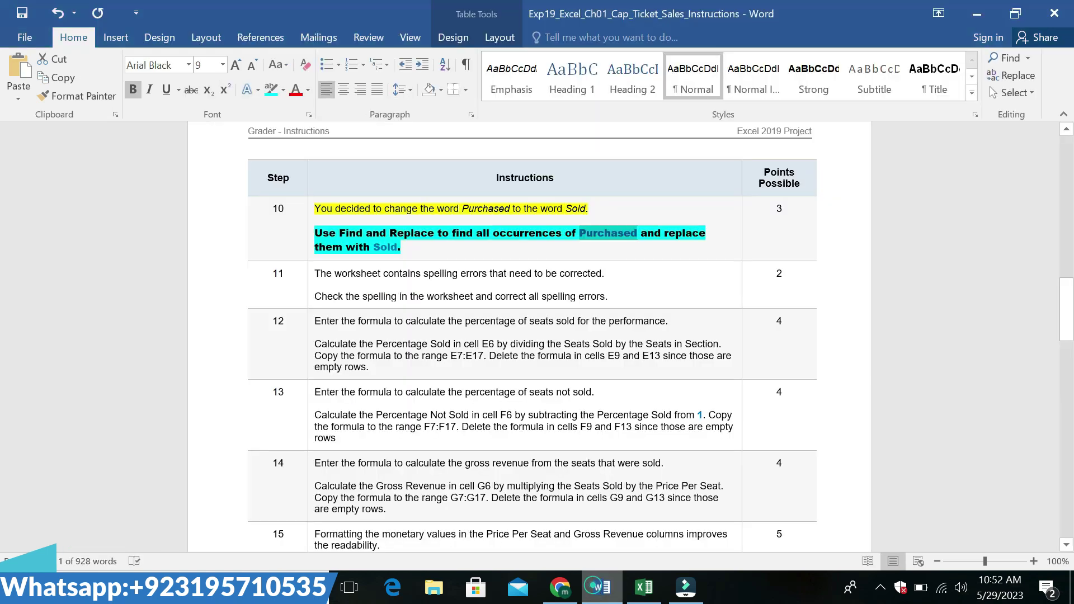
{"action": "left_click", "coordinate": [551, 253]}
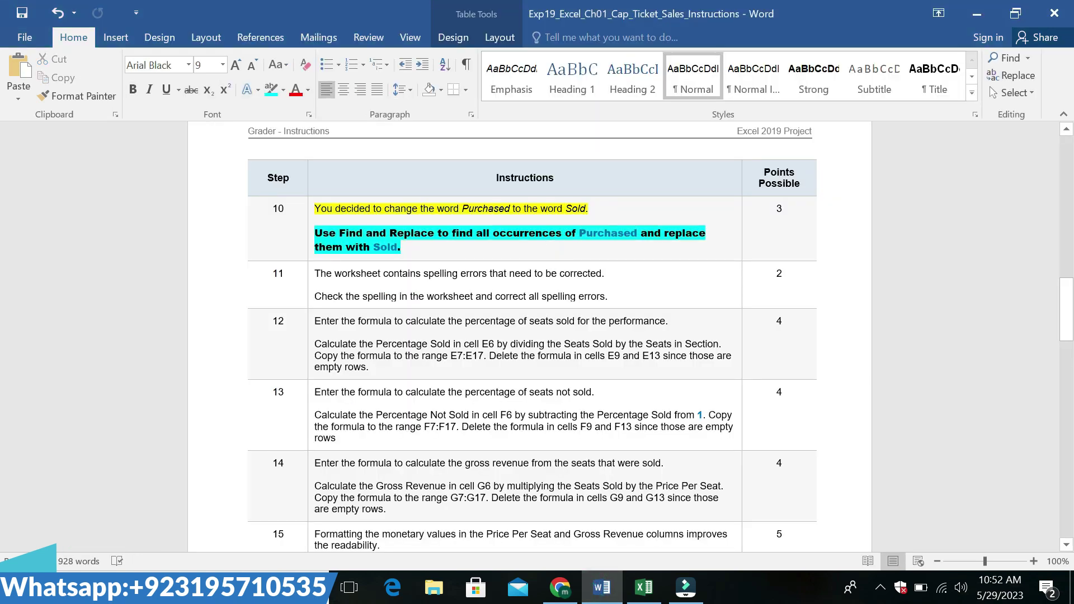
{"action": "double_click", "coordinate": [397, 245]}
{"action": "key", "text": "ctrl+c"}
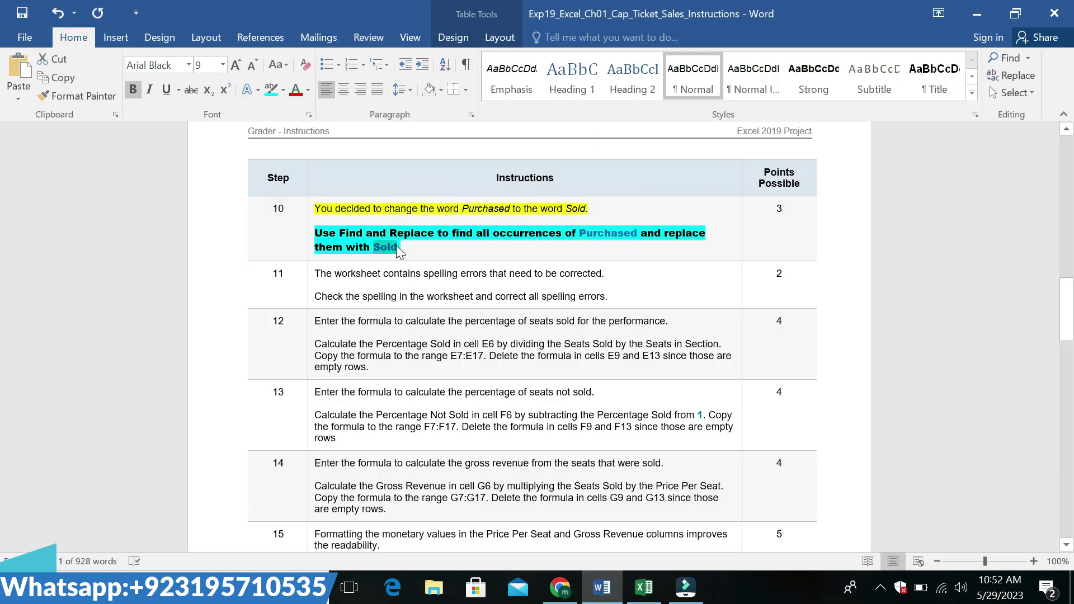
{"action": "left_click", "coordinate": [644, 588]}
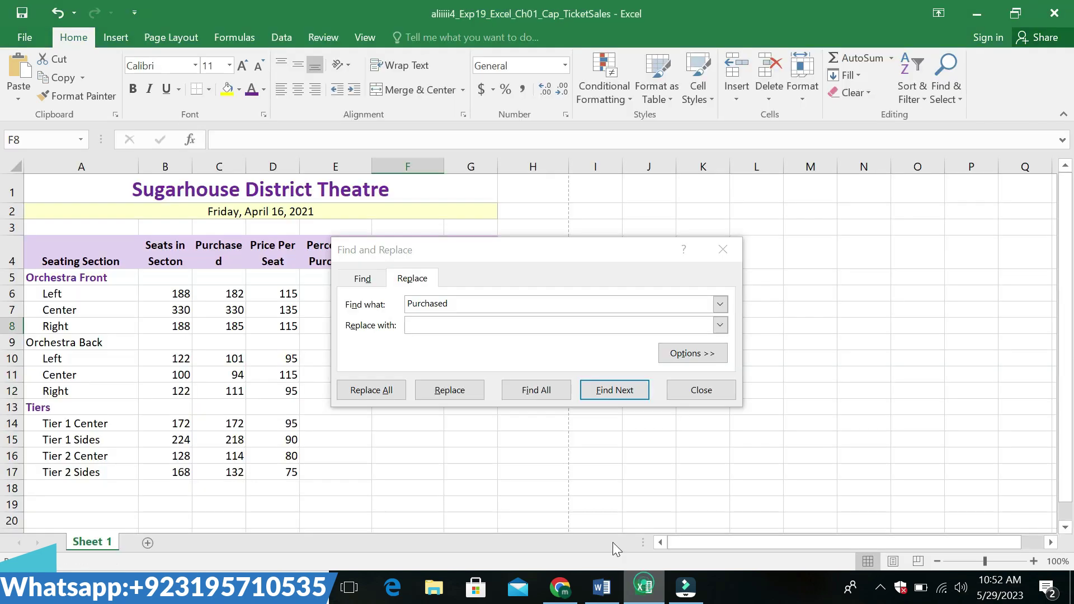
{"action": "left_click", "coordinate": [447, 322]}
{"action": "key", "text": "ctrl+v"}
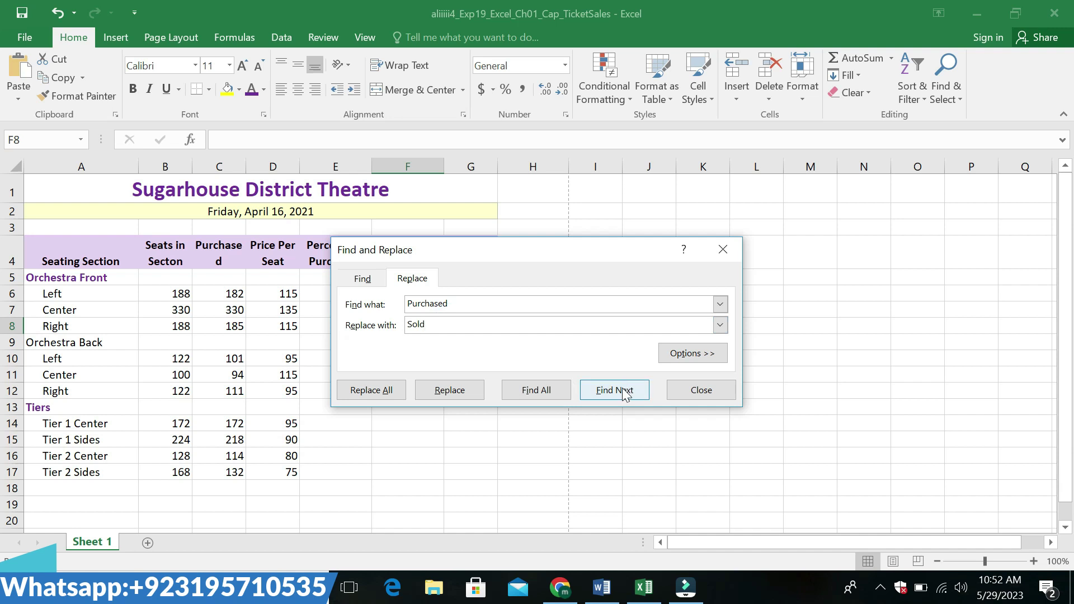
Replace all occurrences of "Purchased" with "Sold" in the worksheet and close the Find and Replace dialog.
{"action": "left_click", "coordinate": [372, 390]}
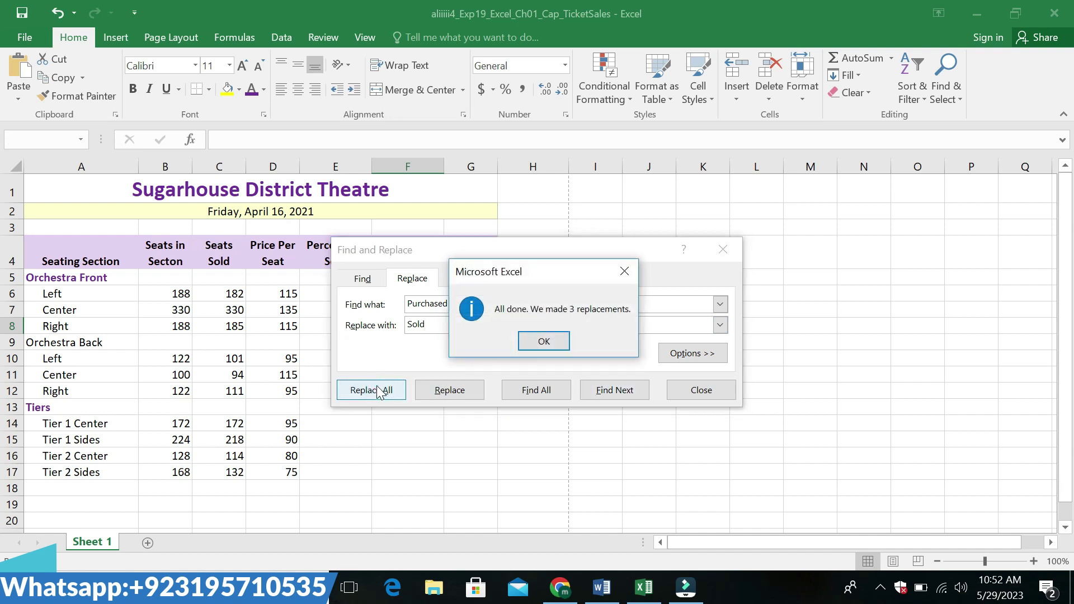
{"action": "left_click", "coordinate": [552, 347]}
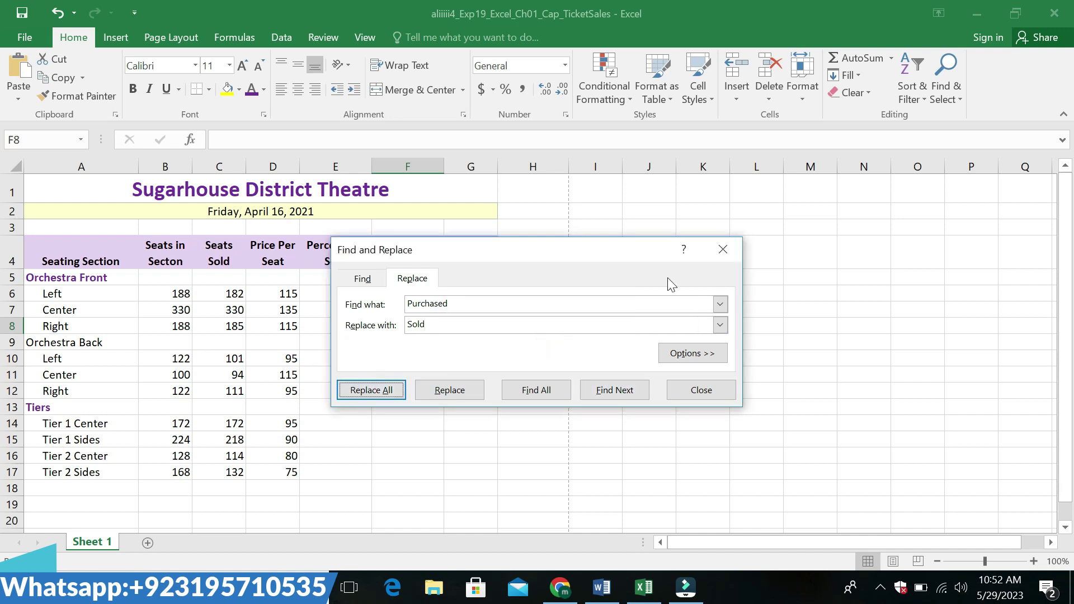
{"action": "left_click", "coordinate": [722, 249]}
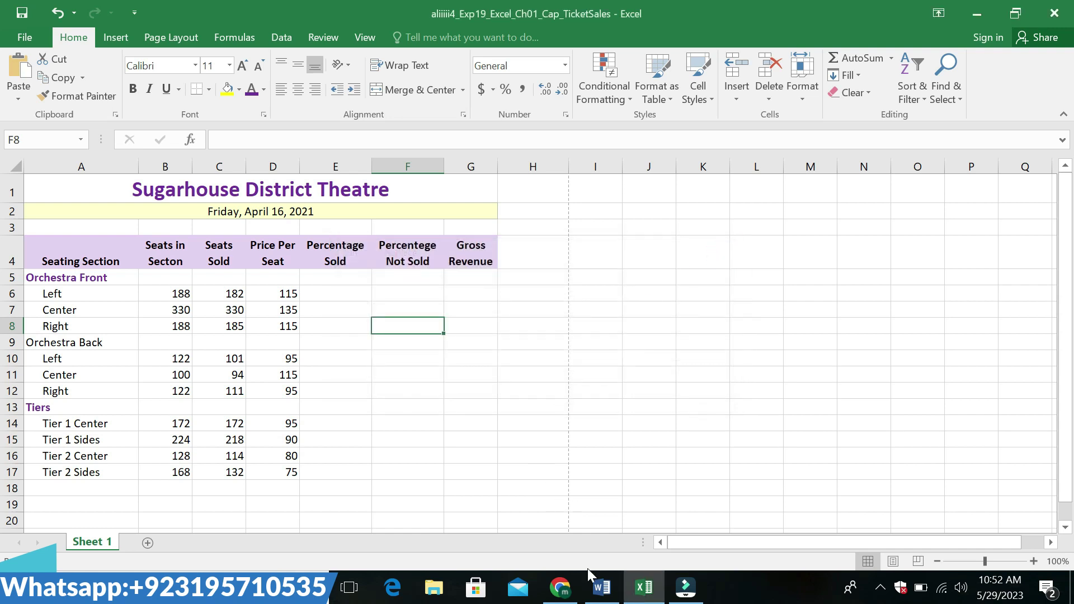
Switch to Word and undo all the highlighting and font changes made to the Step 10 text.
{"action": "left_click", "coordinate": [601, 588]}
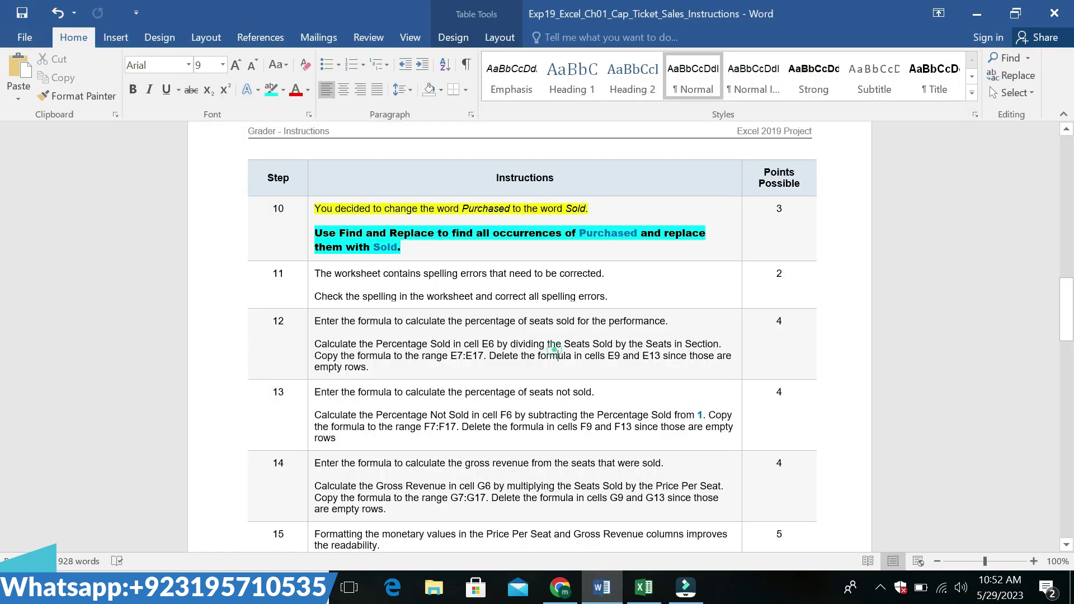
{"action": "key", "text": "ctrl+z"}
{"action": "key", "text": "ctrl+z"}
{"action": "key", "text": "ctrl+z"}
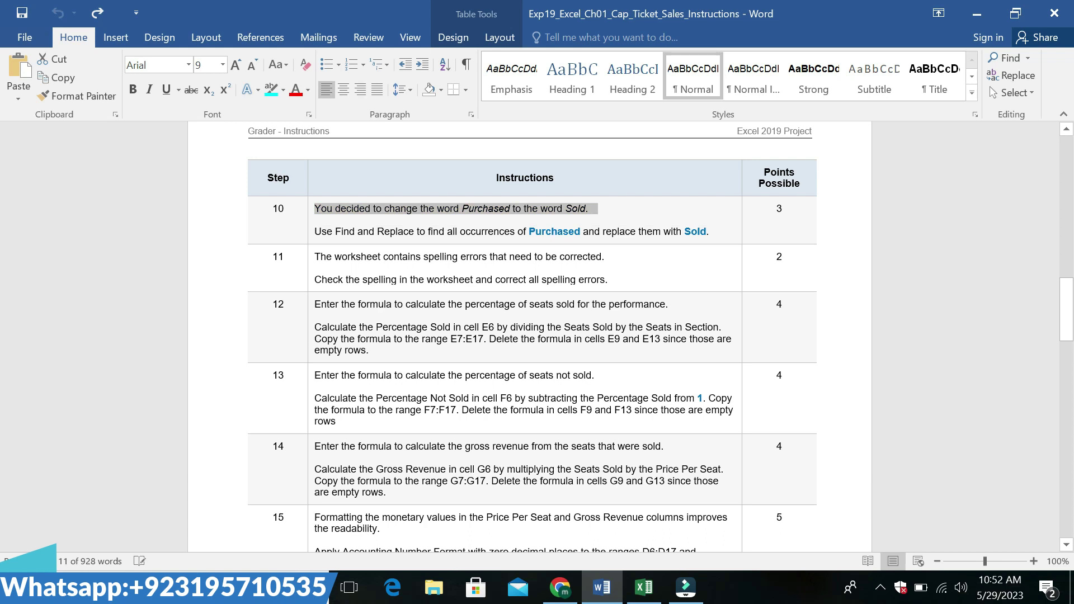
Highlight the Step 11 sentence about the worksheet containing spelling errors in yellow.
{"action": "left_click_drag", "start_coordinate": [314, 257], "coordinate": [614, 260]}
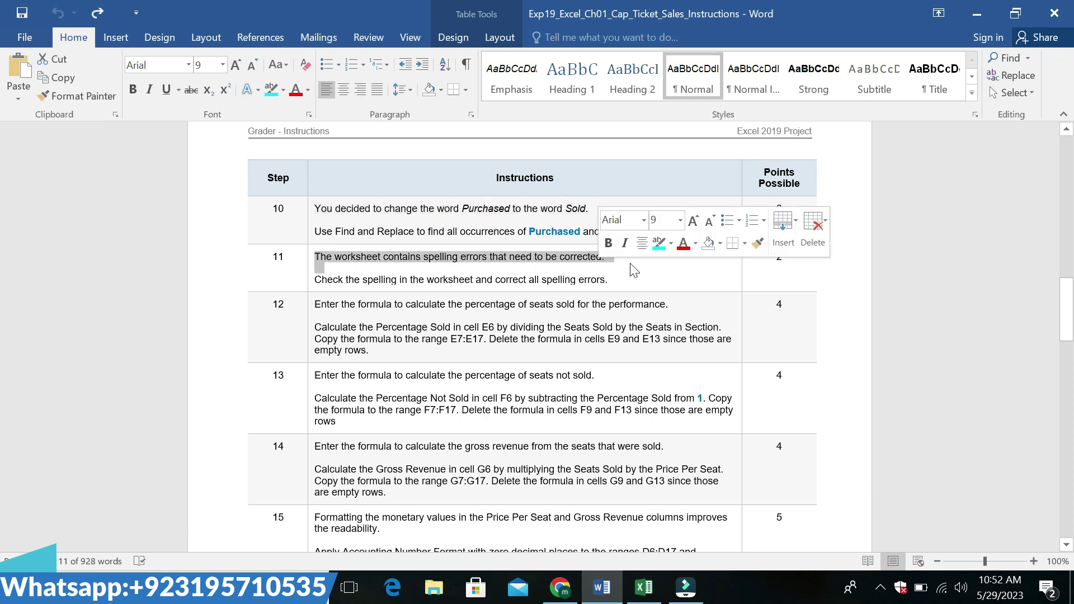
{"action": "left_click", "coordinate": [671, 244]}
{"action": "left_click", "coordinate": [663, 261]}
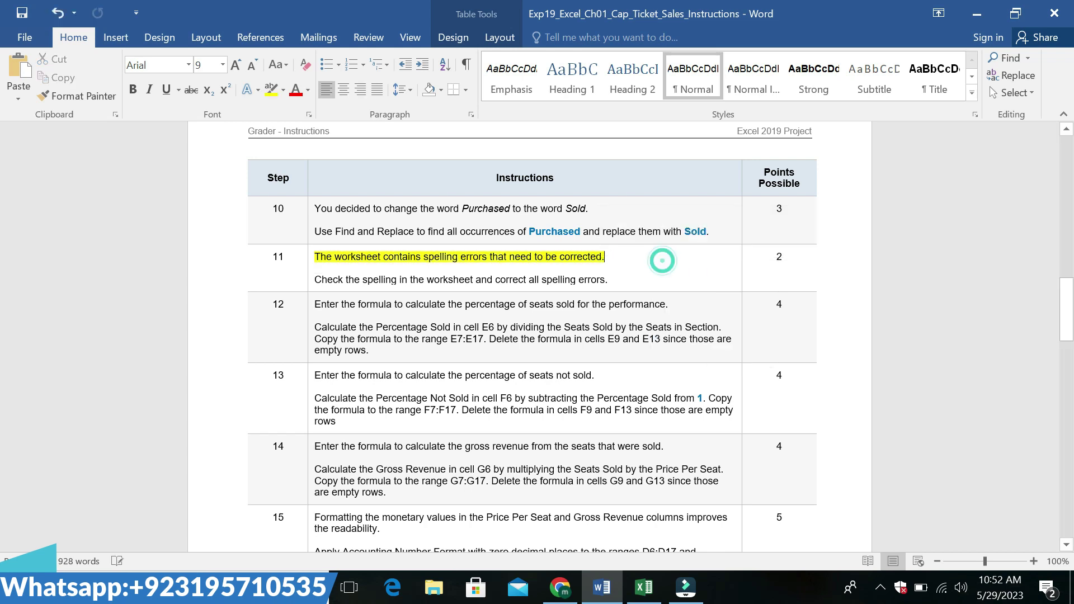
Set the Step 11 instruction about checking the spelling in Arial Black and highlight it in turquoise.
{"action": "left_click_drag", "start_coordinate": [314, 279], "coordinate": [608, 280]}
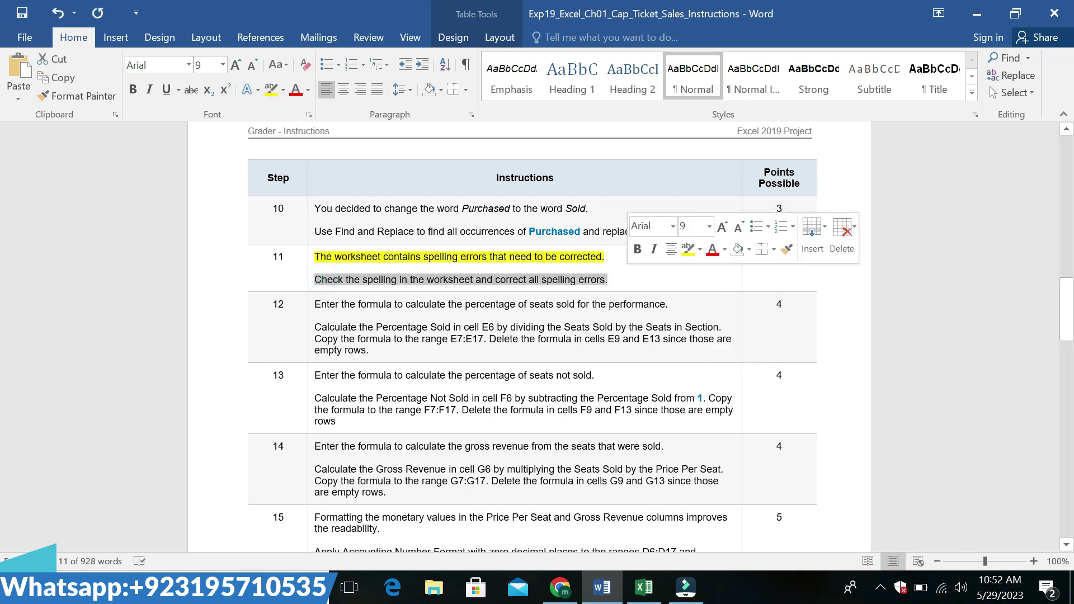
{"action": "left_click", "coordinate": [675, 227]}
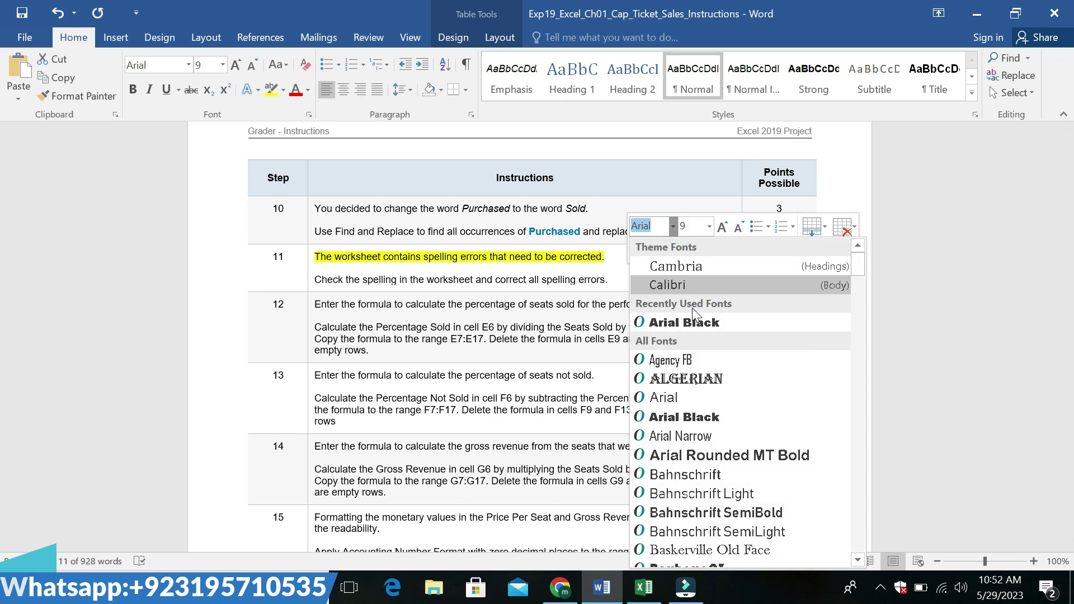
{"action": "left_click", "coordinate": [692, 322]}
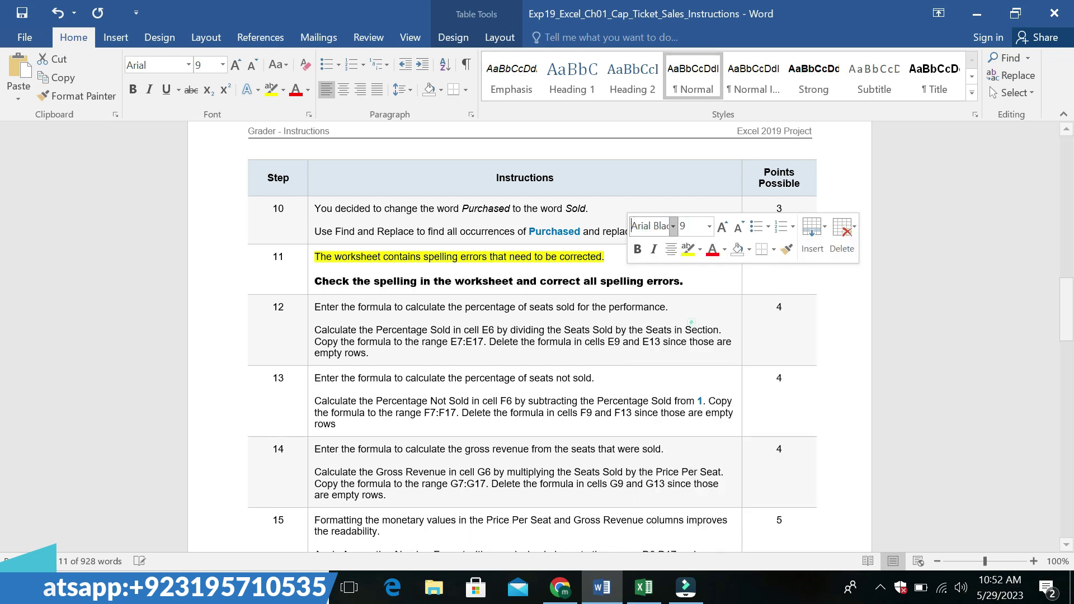
{"action": "left_click", "coordinate": [700, 250]}
{"action": "left_click", "coordinate": [743, 275]}
{"action": "left_click", "coordinate": [663, 285]}
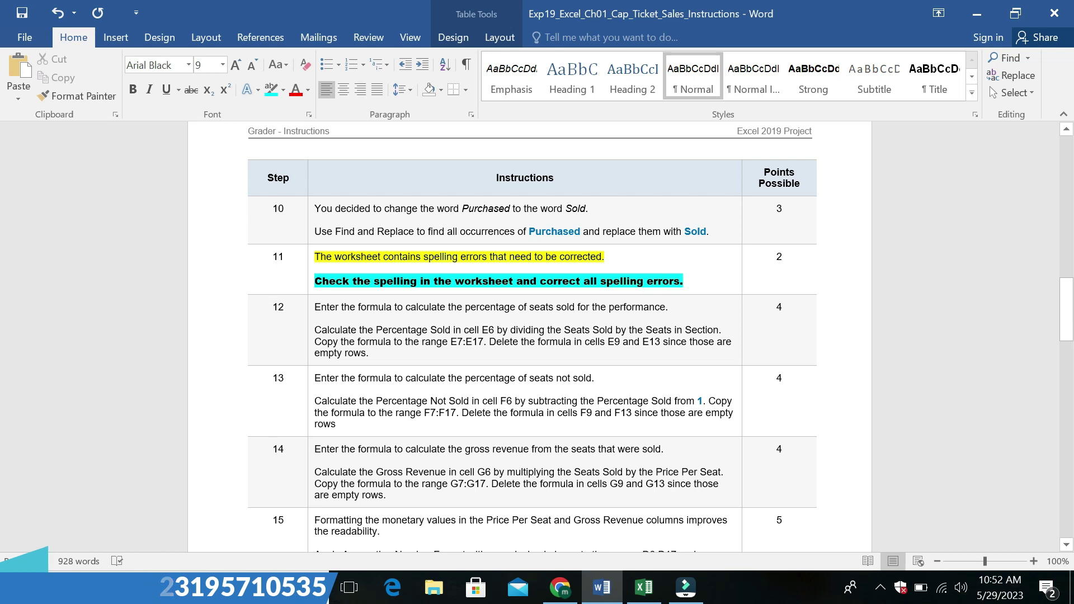
Switch to Excel and spell-check the whole sheet, correcting "Secton" to "Section" and "Percentege" to "Percentage" in the column headings.
{"action": "left_click", "coordinate": [644, 587]}
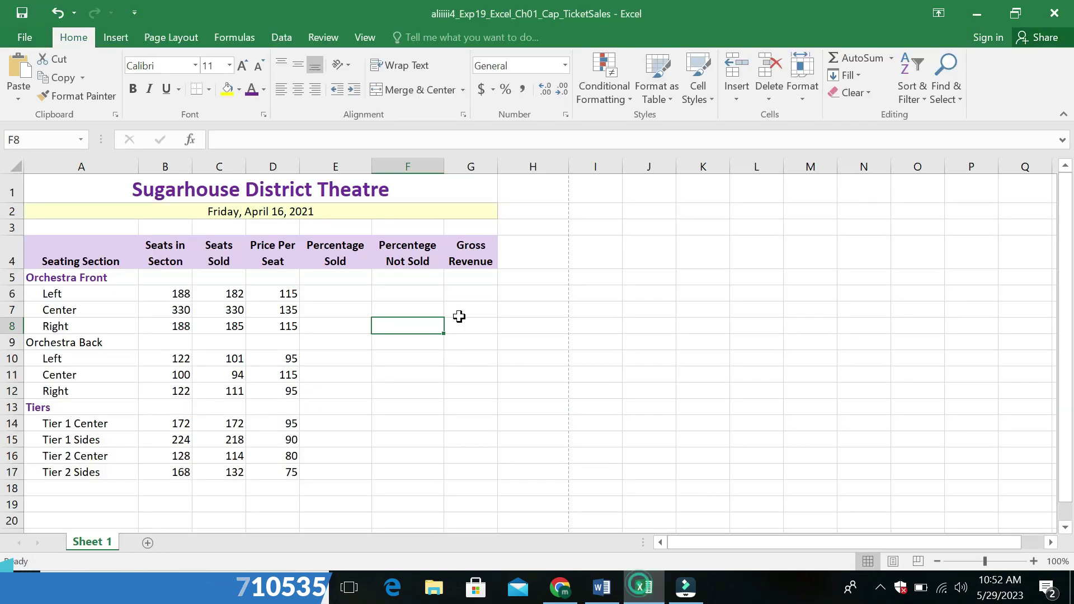
{"action": "left_click", "coordinate": [362, 37]}
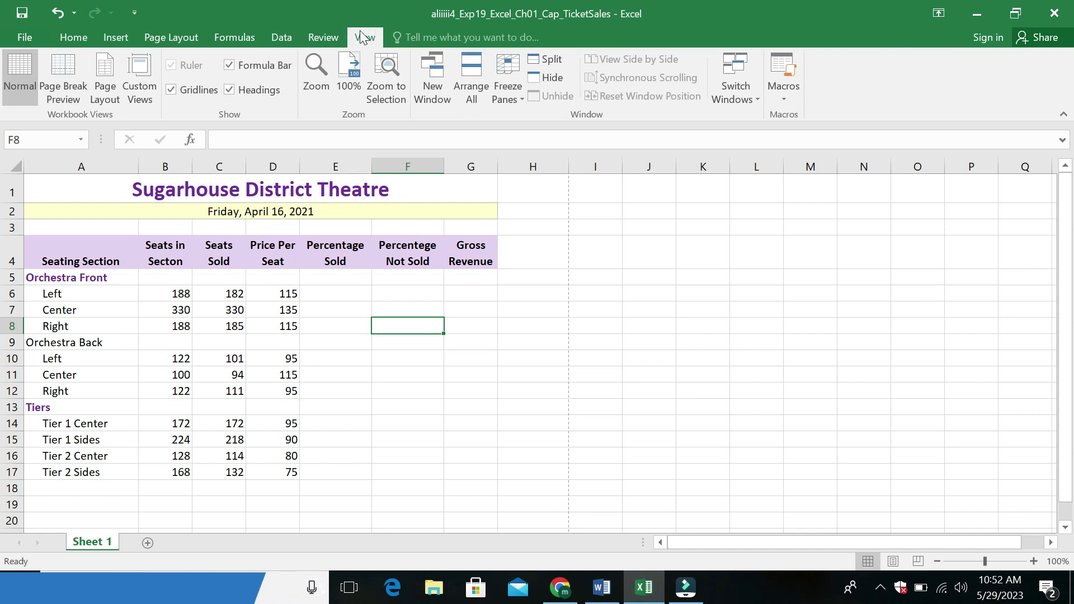
{"action": "left_click", "coordinate": [329, 37]}
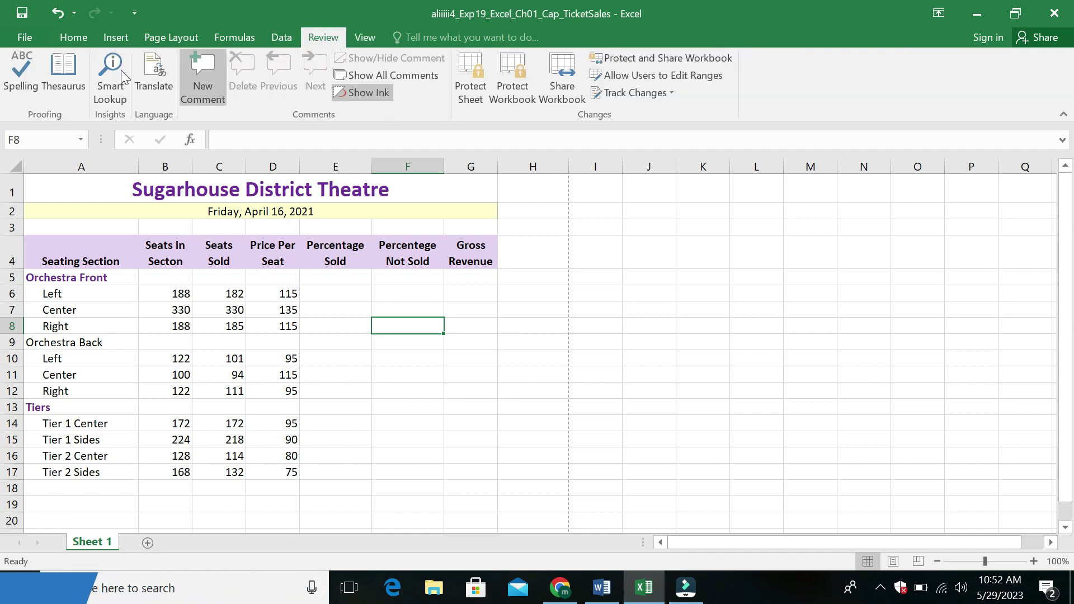
{"action": "left_click", "coordinate": [34, 72]}
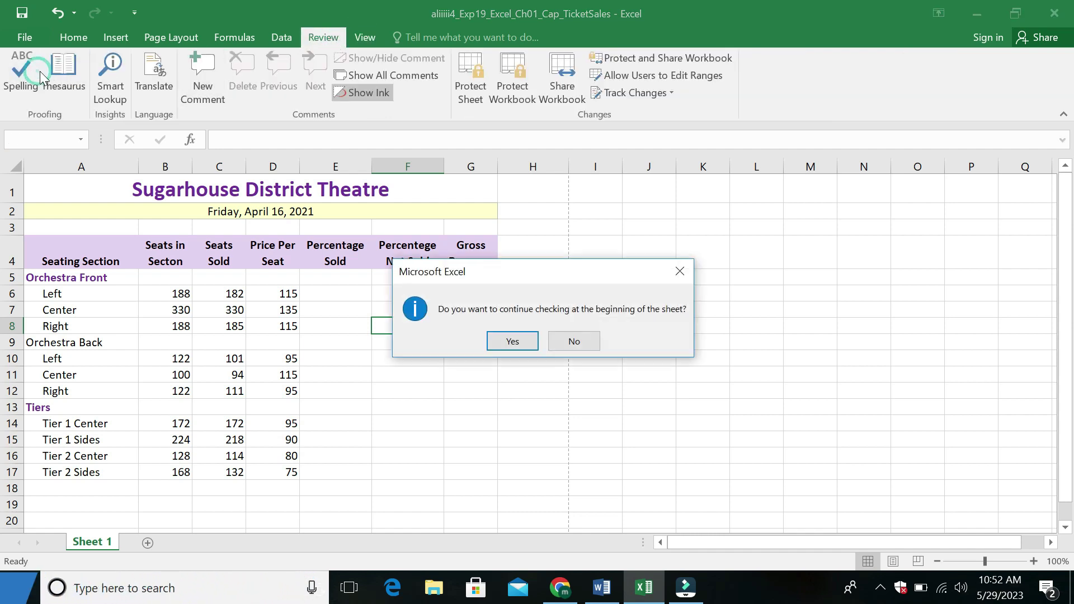
{"action": "left_click", "coordinate": [516, 340]}
{"action": "left_click", "coordinate": [780, 300]}
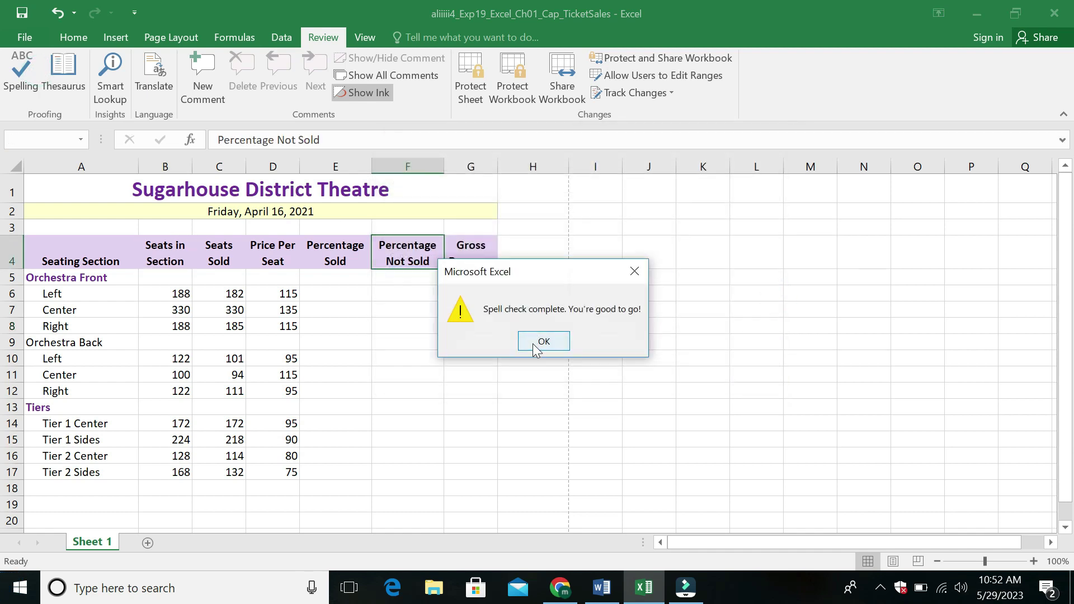